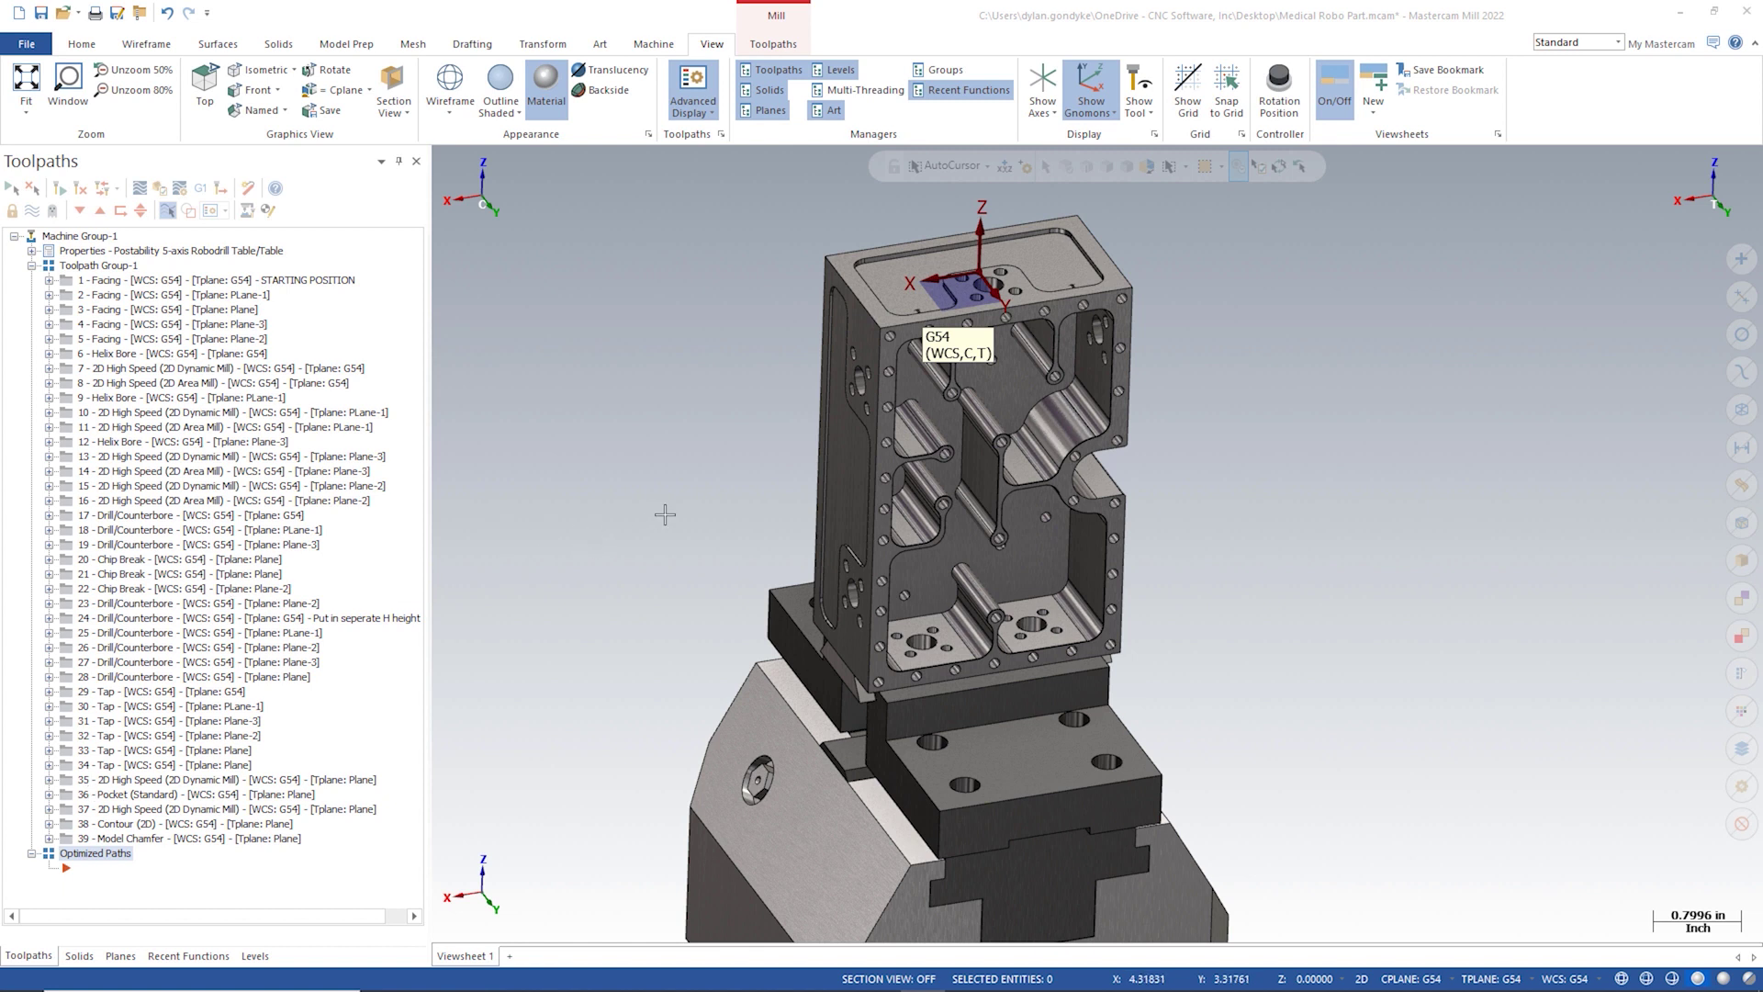
Step: Examine which holes on the part the existing drill/counterbore toolpaths 17, 18, 19 and 23 cover
{"action": "mouse_move", "coordinate": [677, 482]}
{"action": "middle_mouse_down"}
{"action": "mouse_move", "coordinate": [1031, 424]}
{"action": "mouse_move", "coordinate": [1298, 621]}
{"action": "mouse_move", "coordinate": [1127, 736]}
{"action": "mouse_move", "coordinate": [1037, 684]}
{"action": "mouse_move", "coordinate": [1101, 393]}
{"action": "middle_mouse_up"}
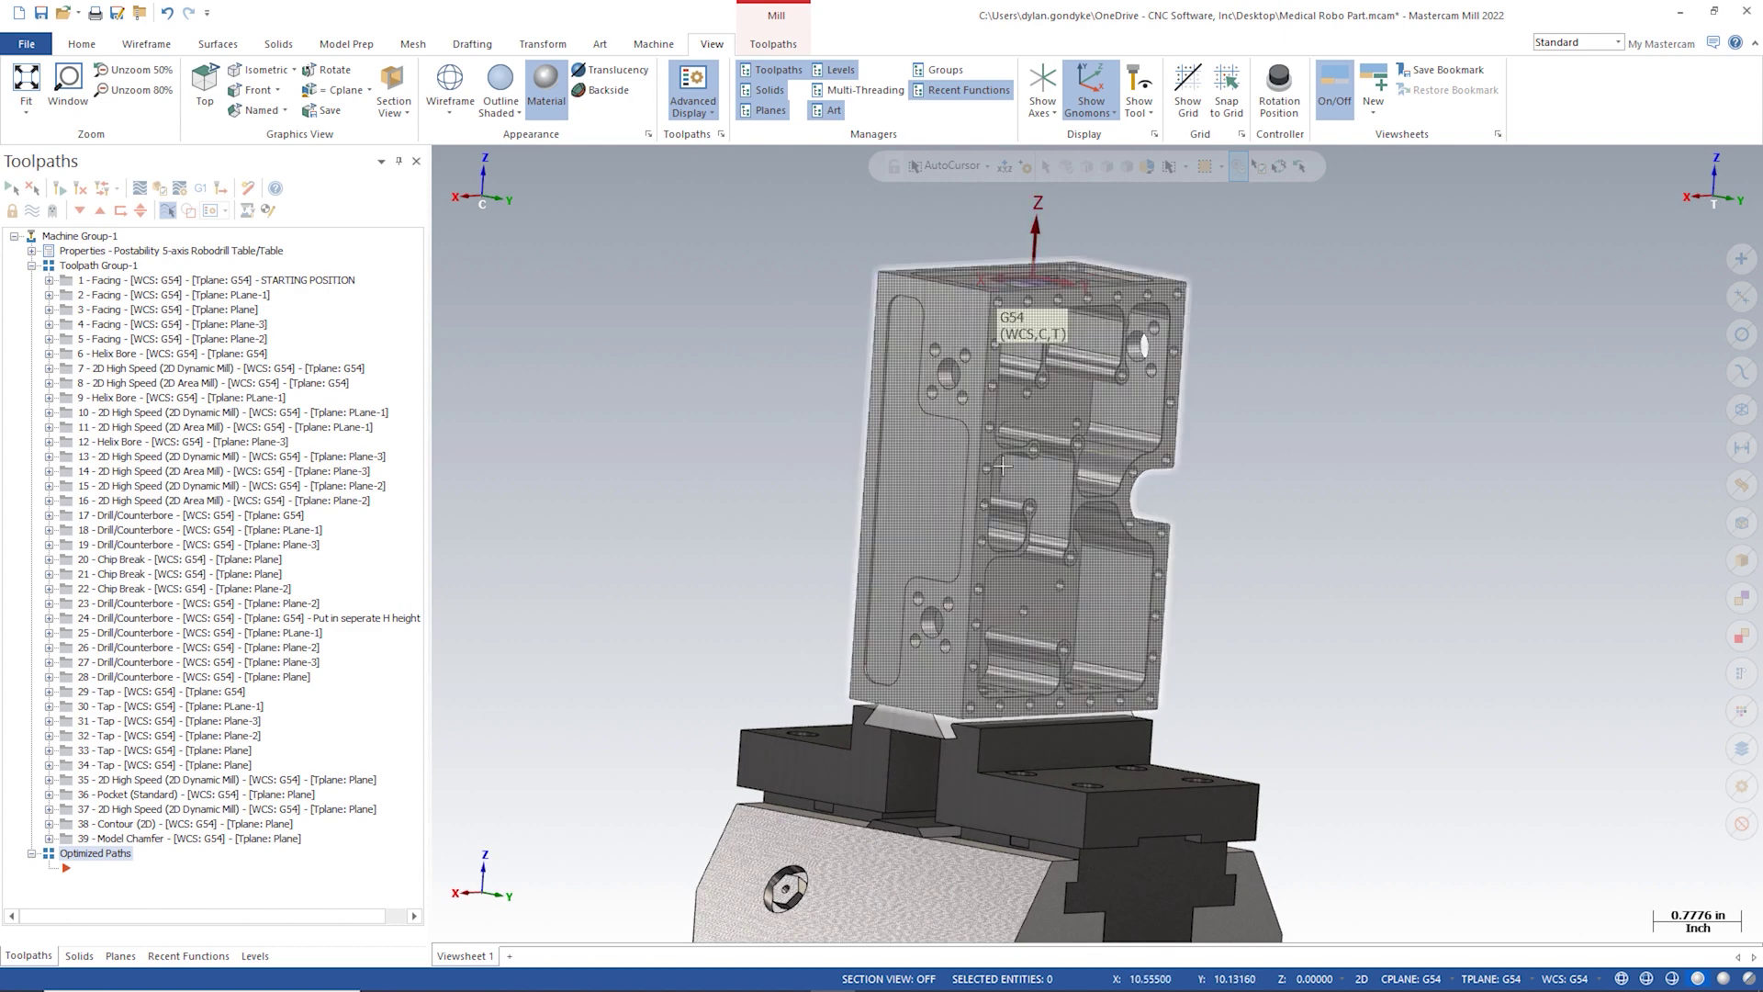
{"action": "middle_click_drag", "start_coordinate": [989, 567], "coordinate": [992, 404]}
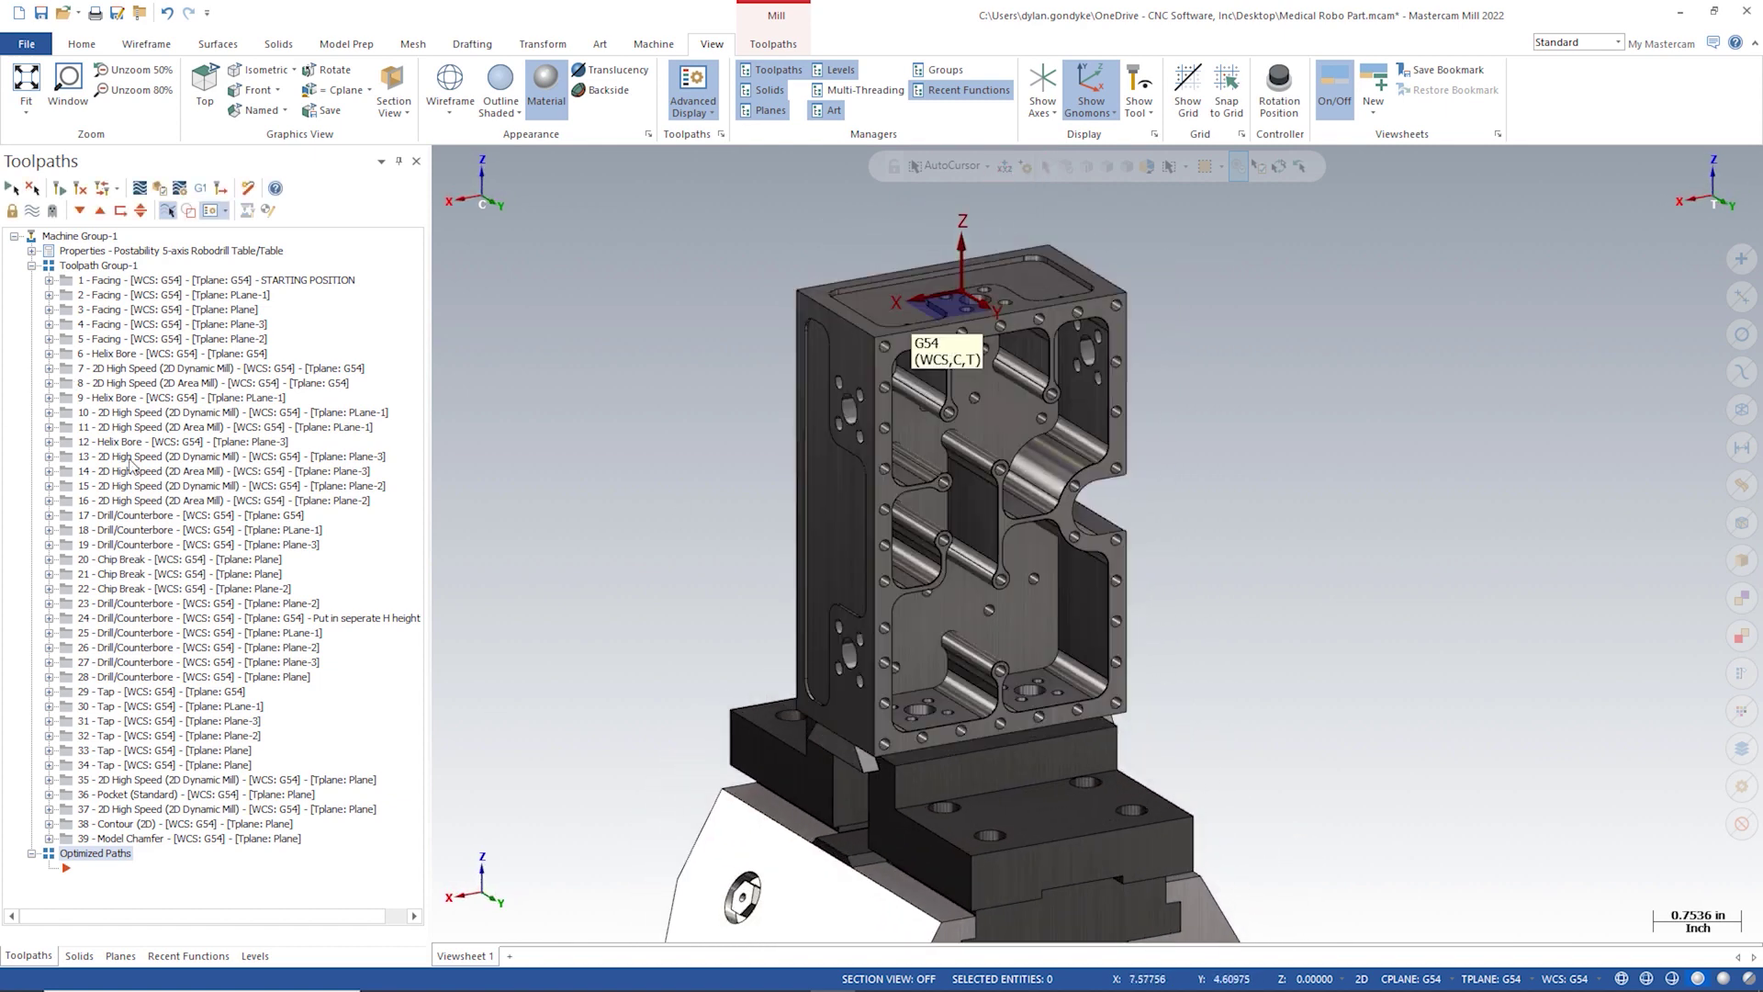
{"action": "left_click", "coordinate": [141, 515]}
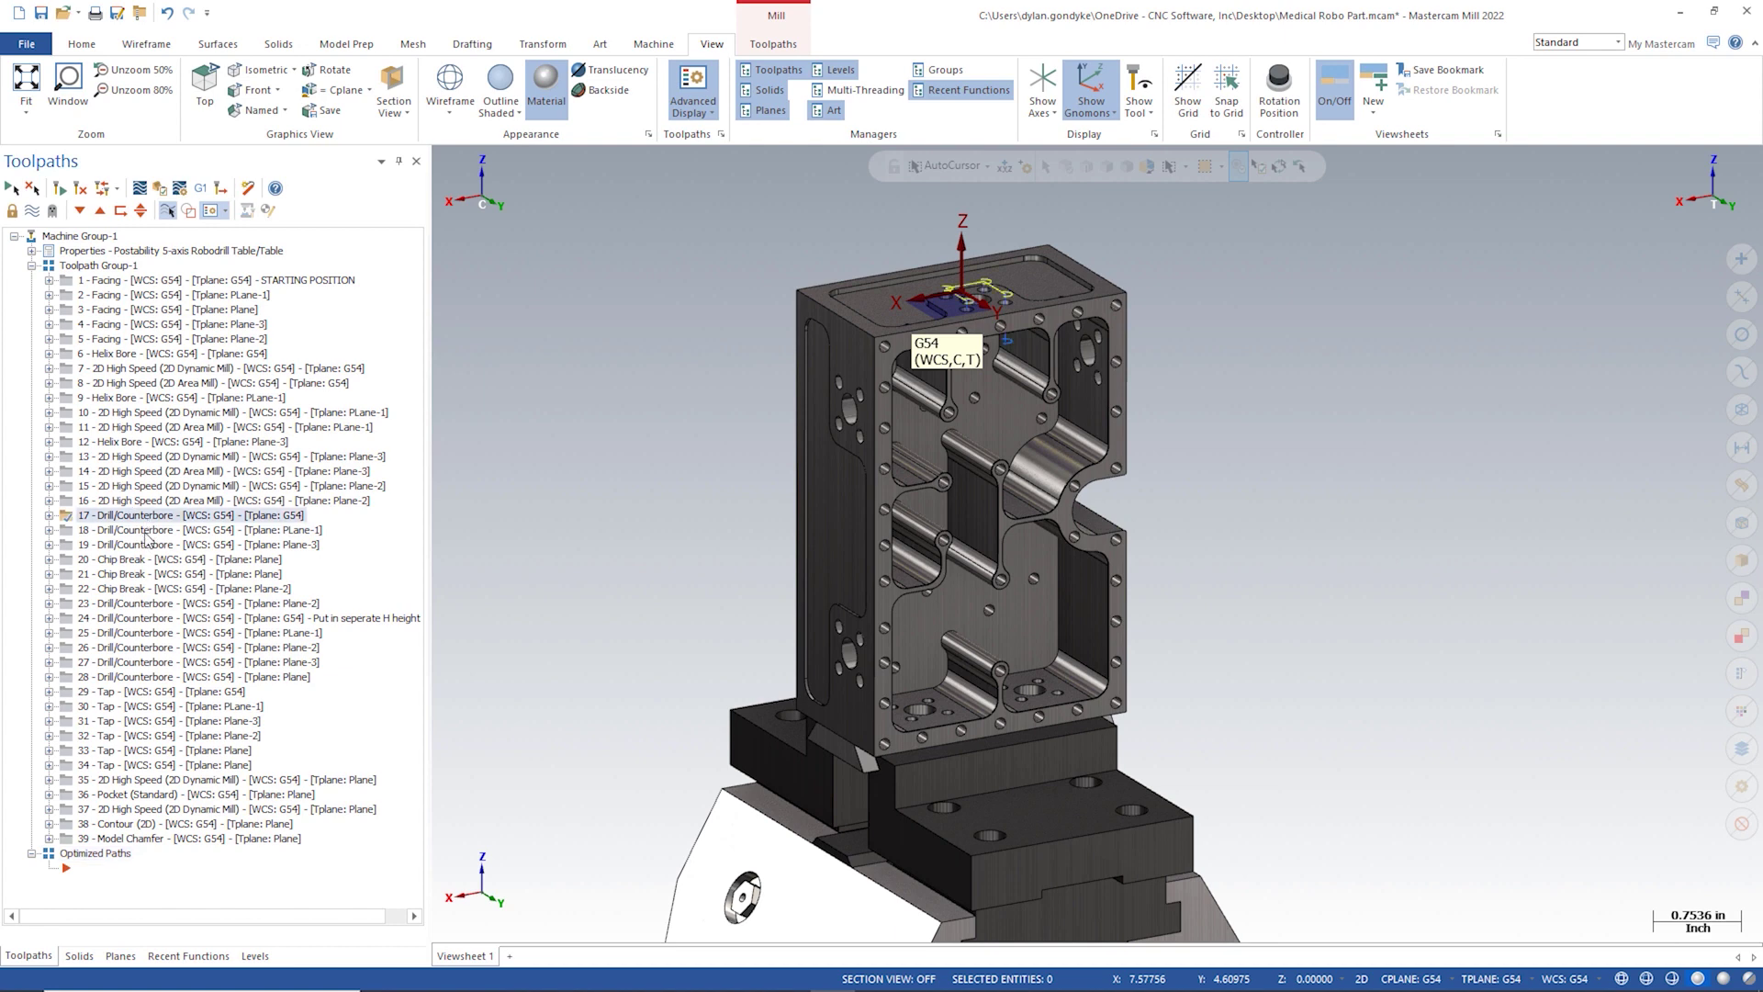
{"action": "left_click", "coordinate": [145, 535]}
{"action": "left_click", "coordinate": [138, 546]}
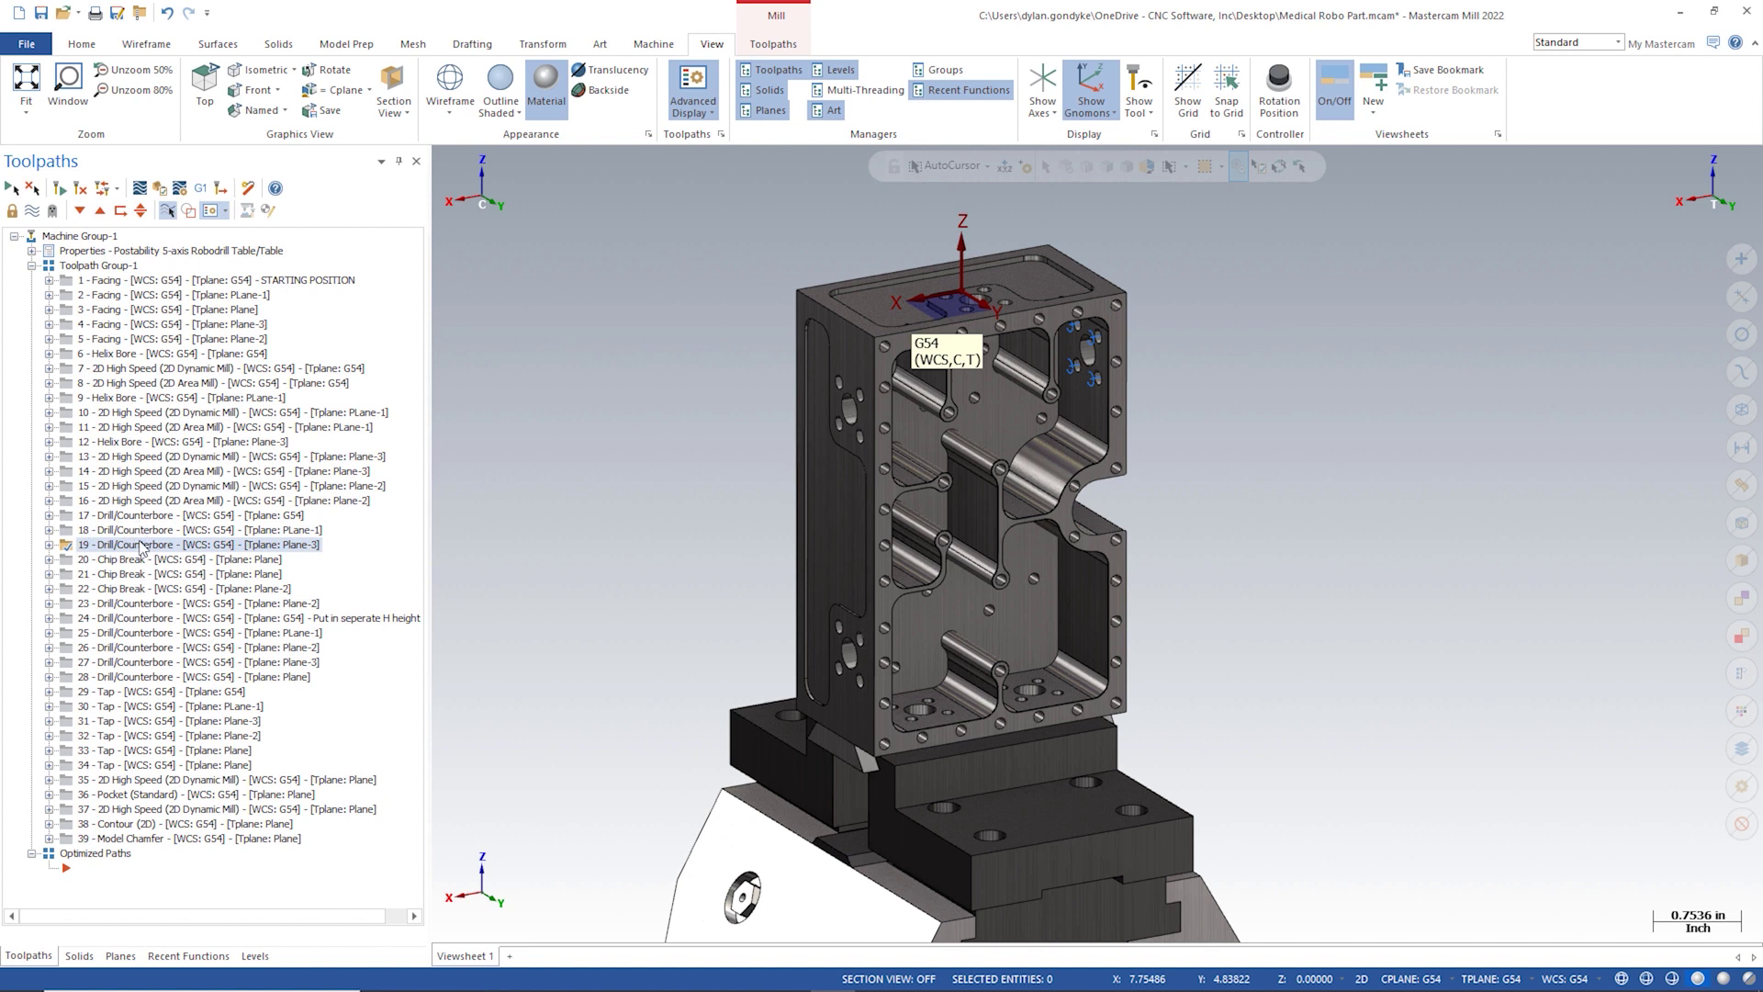
{"action": "left_click", "coordinate": [139, 604]}
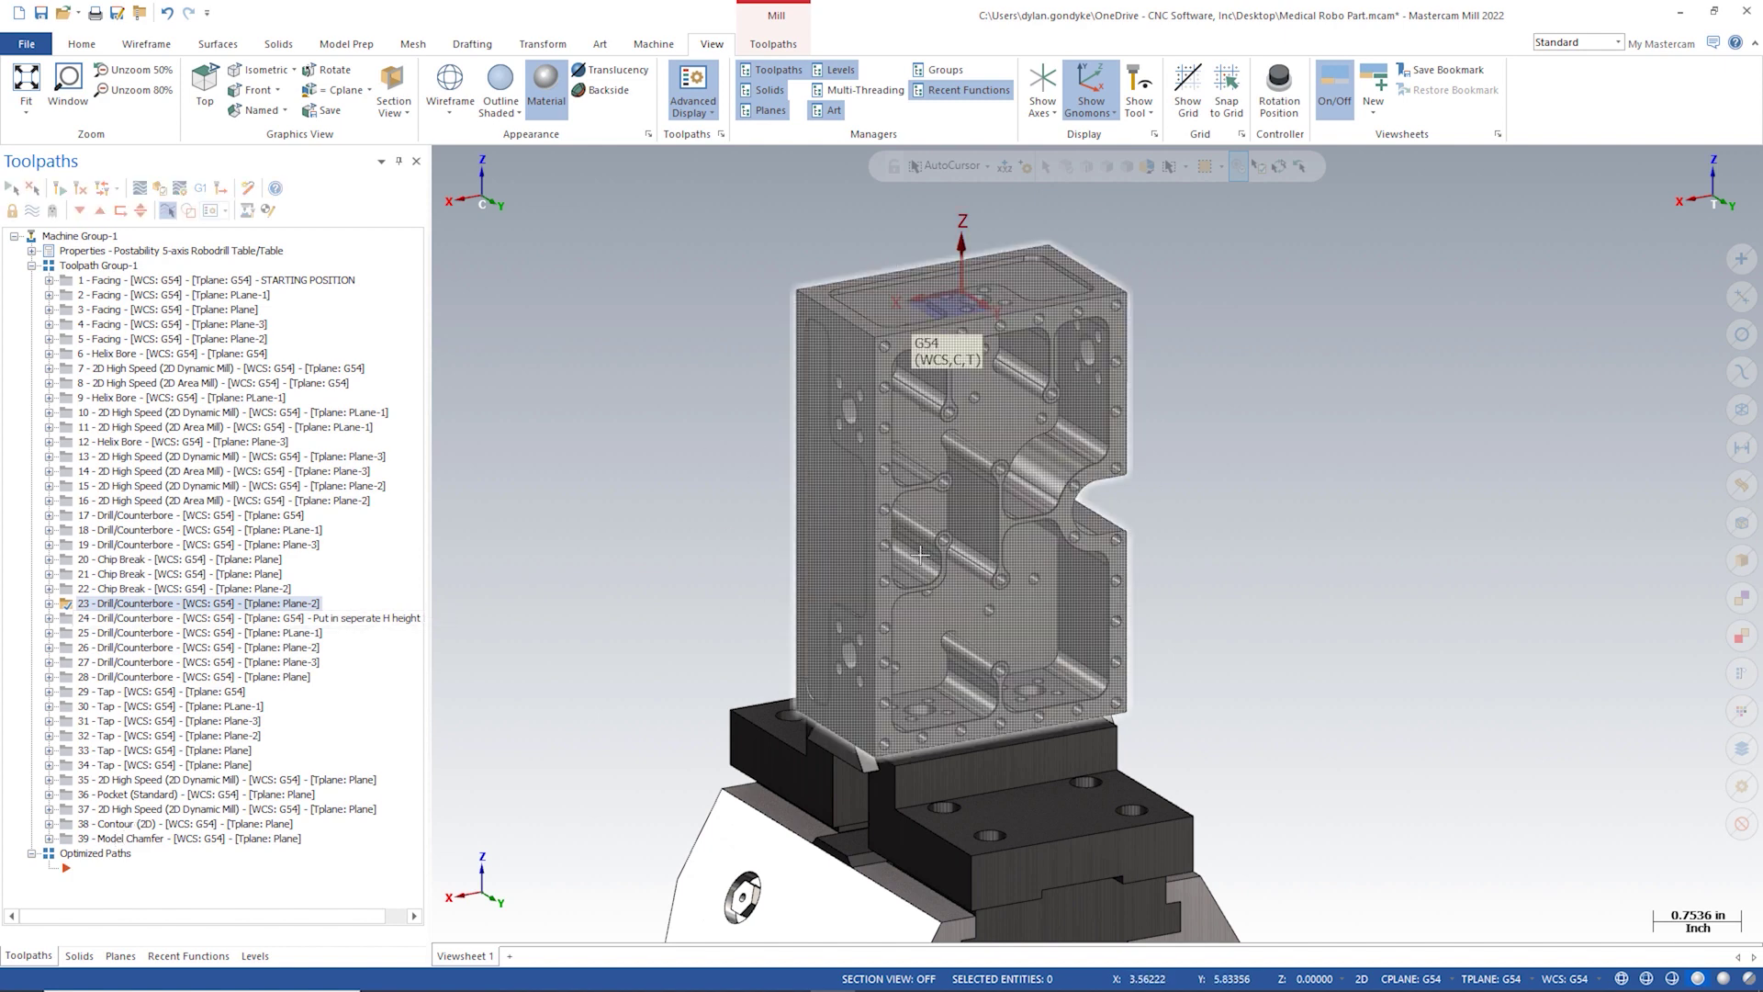
Step: Compare drill/counterbore toolpaths 17 and 18 together on the part's top and side faces
{"action": "scroll", "coordinate": [929, 587], "scroll_direction": "down", "scroll_amount": 1}
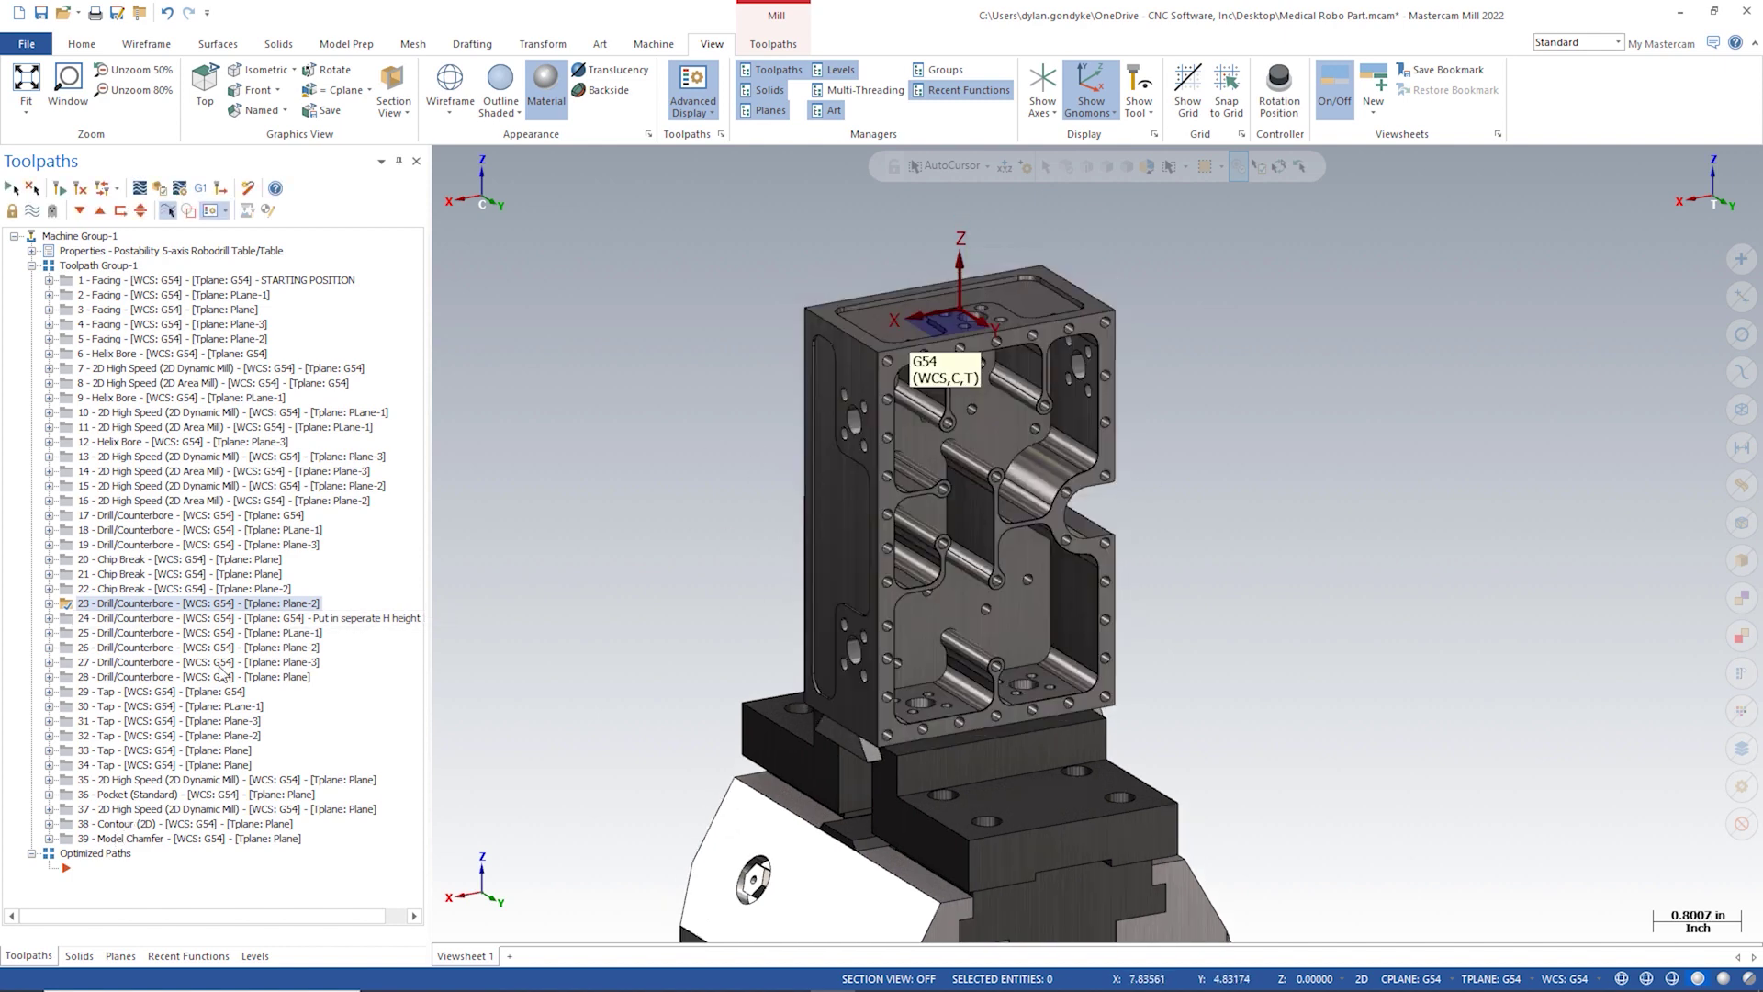
{"action": "left_click", "coordinate": [107, 517]}
{"action": "left_click", "coordinate": [106, 530]}
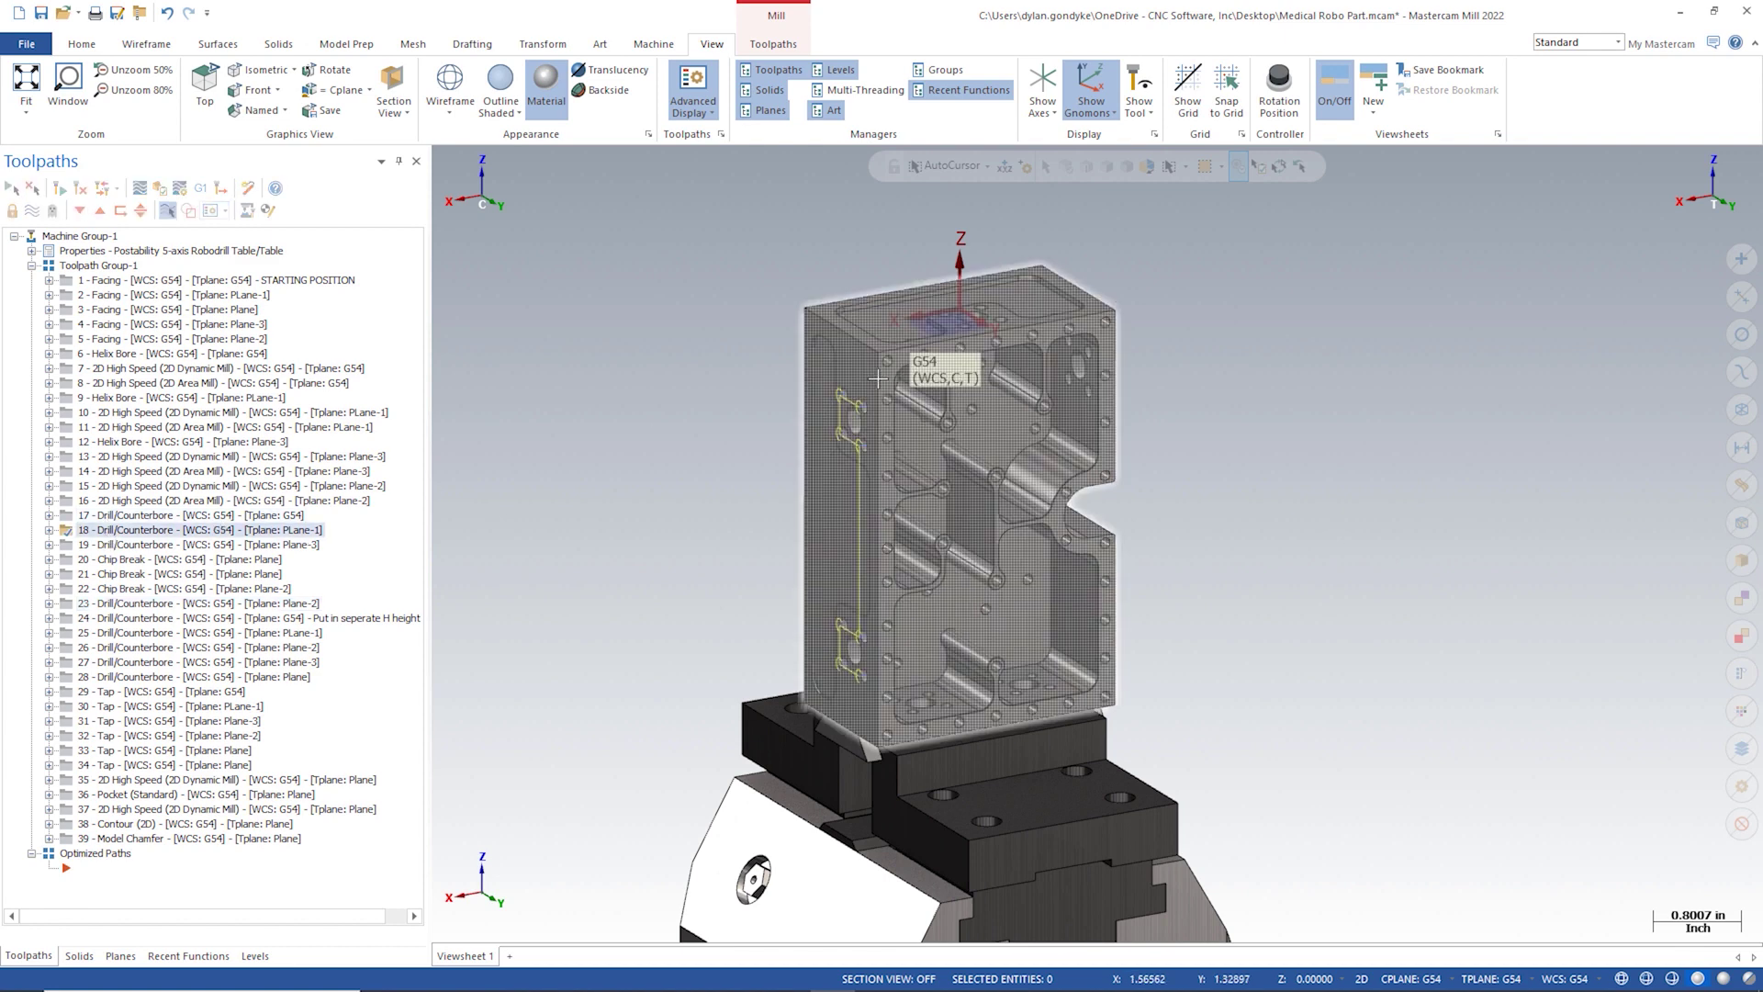
{"action": "scroll", "coordinate": [808, 386], "scroll_direction": "up", "scroll_amount": 2}
{"action": "middle_click_drag", "start_coordinate": [810, 386], "coordinate": [918, 383]}
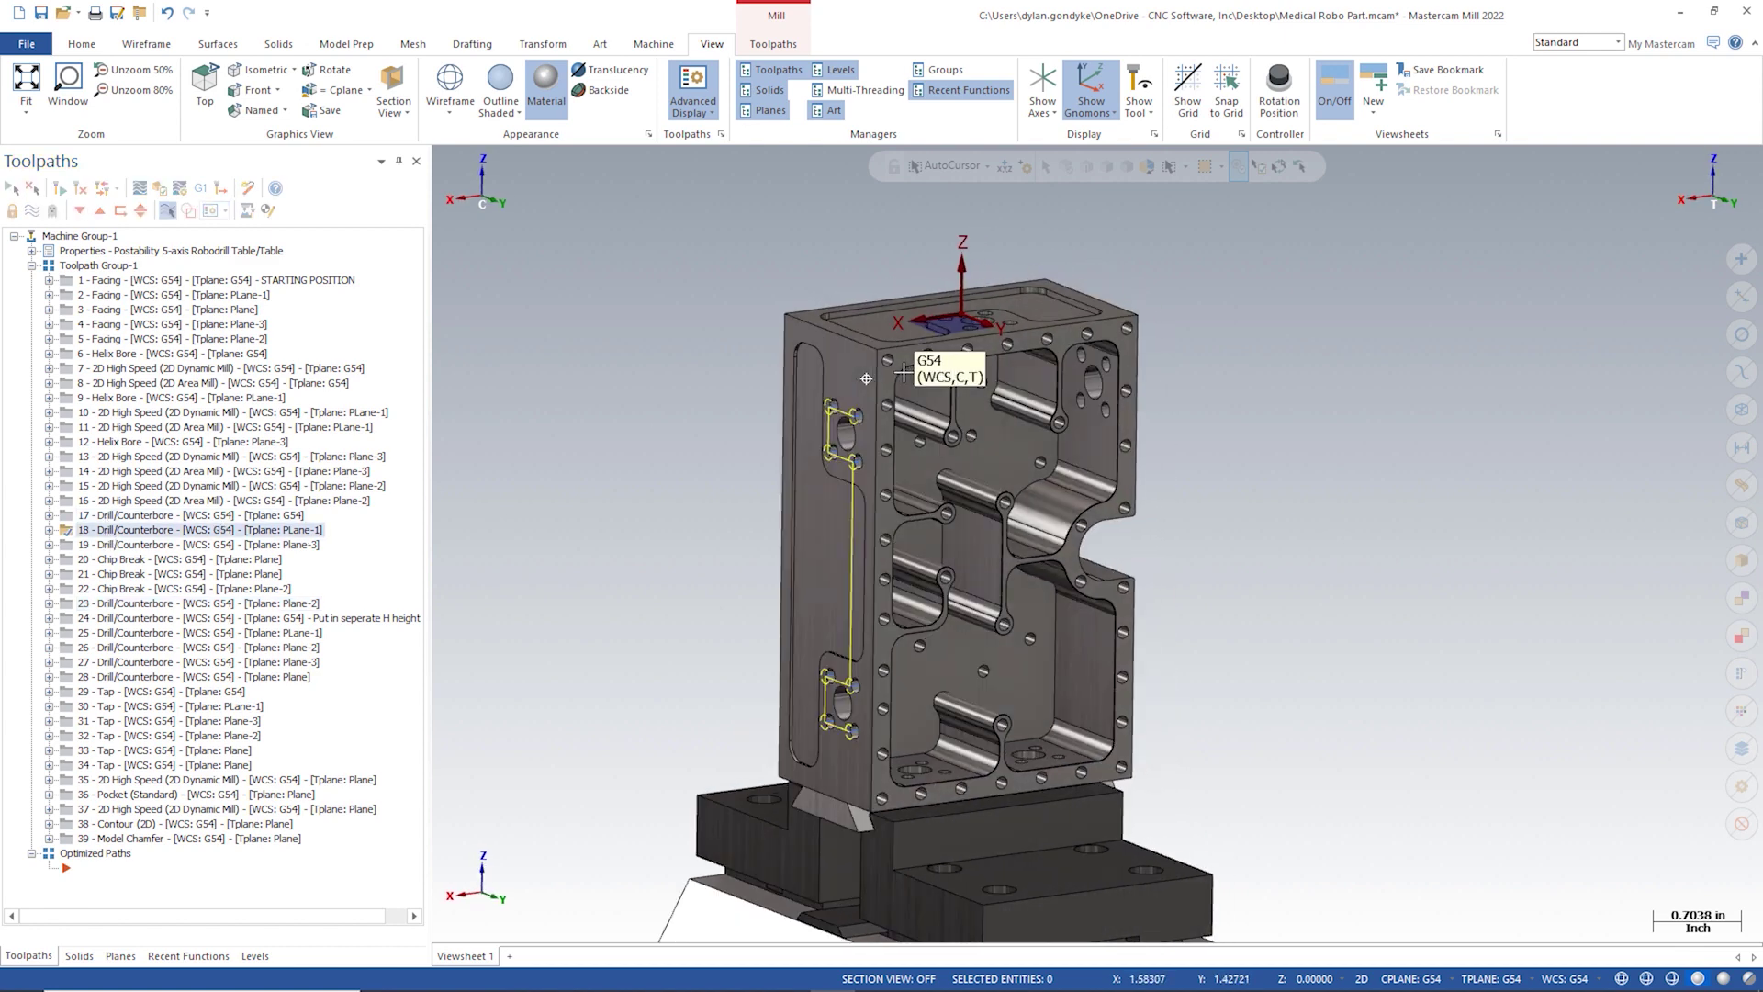
{"action": "left_click", "coordinate": [106, 515], "text": "ctrl"}
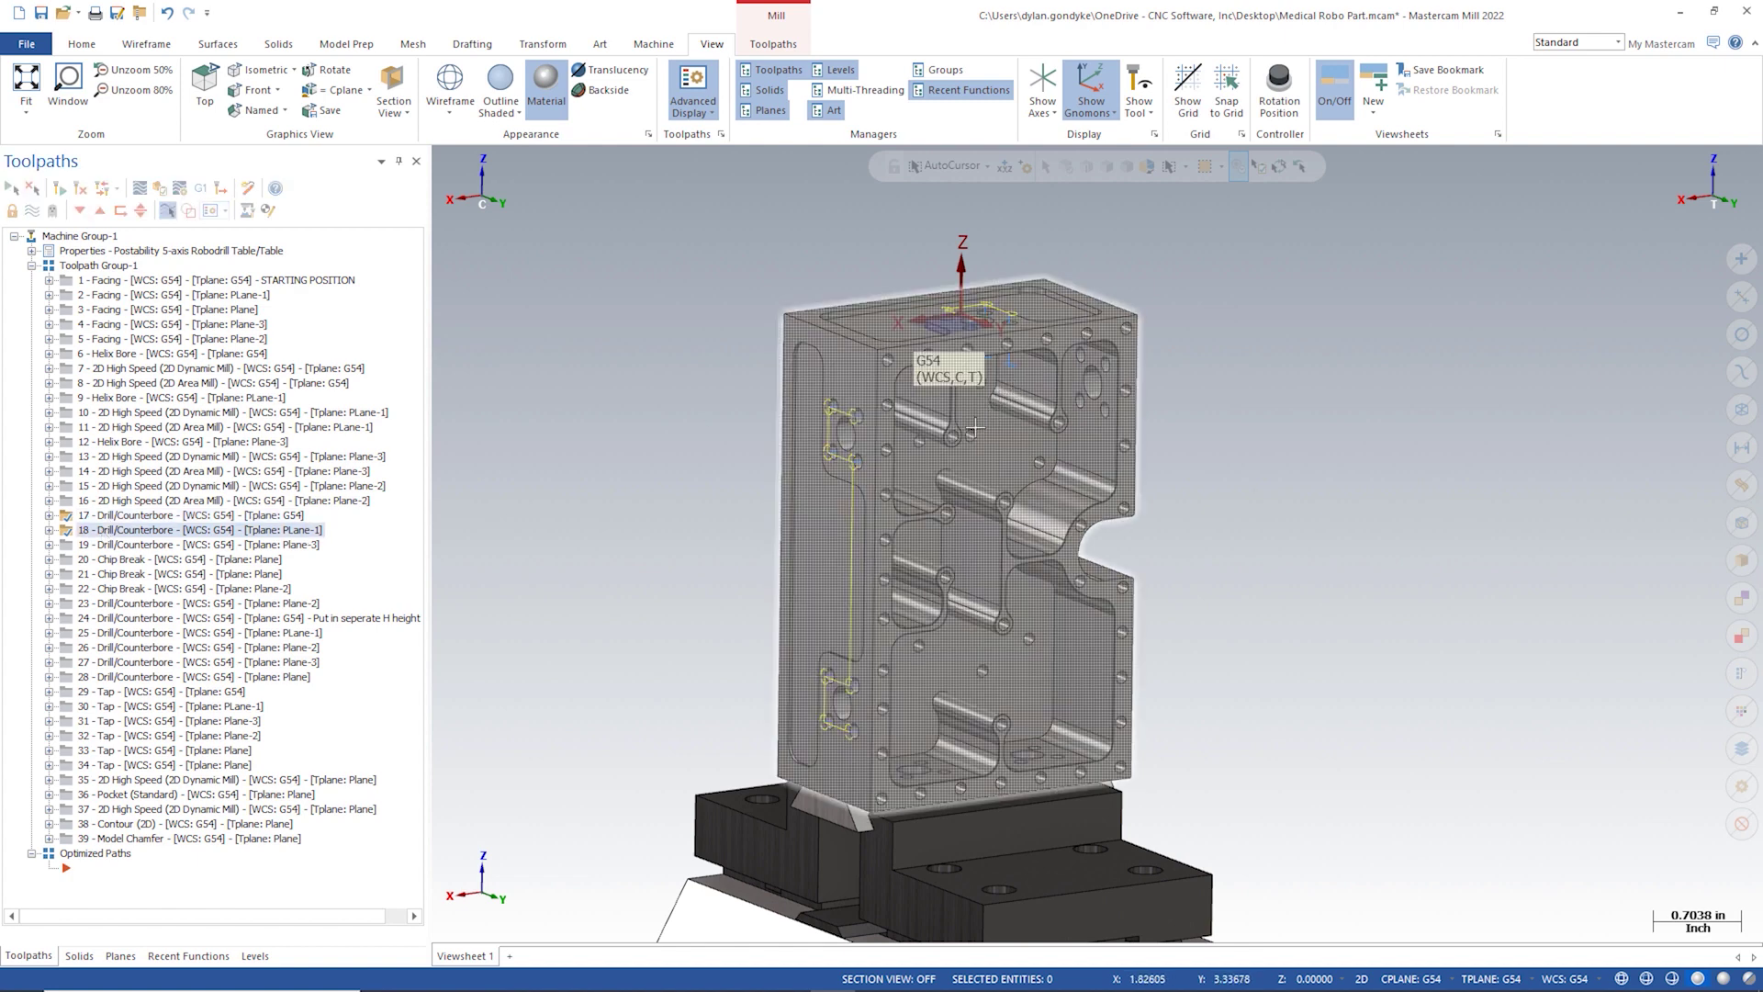
{"action": "middle_click_drag", "start_coordinate": [975, 427], "coordinate": [1056, 278]}
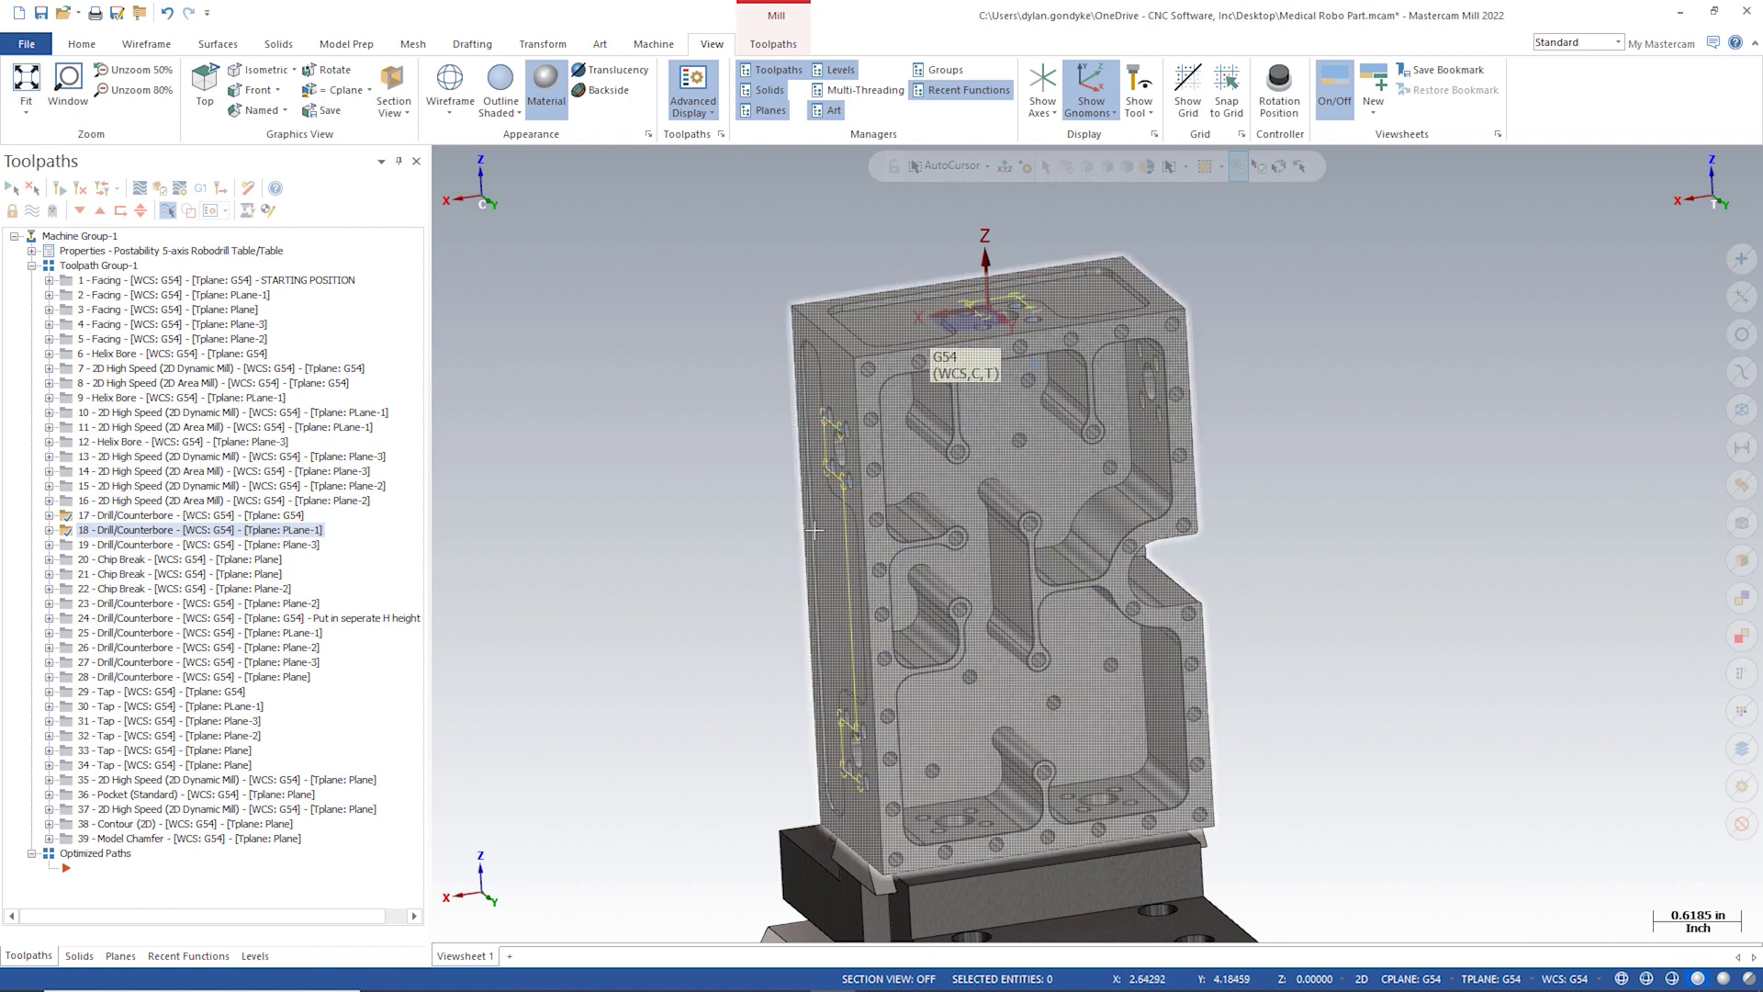
{"action": "scroll", "coordinate": [732, 352], "scroll_direction": "down", "scroll_amount": 1}
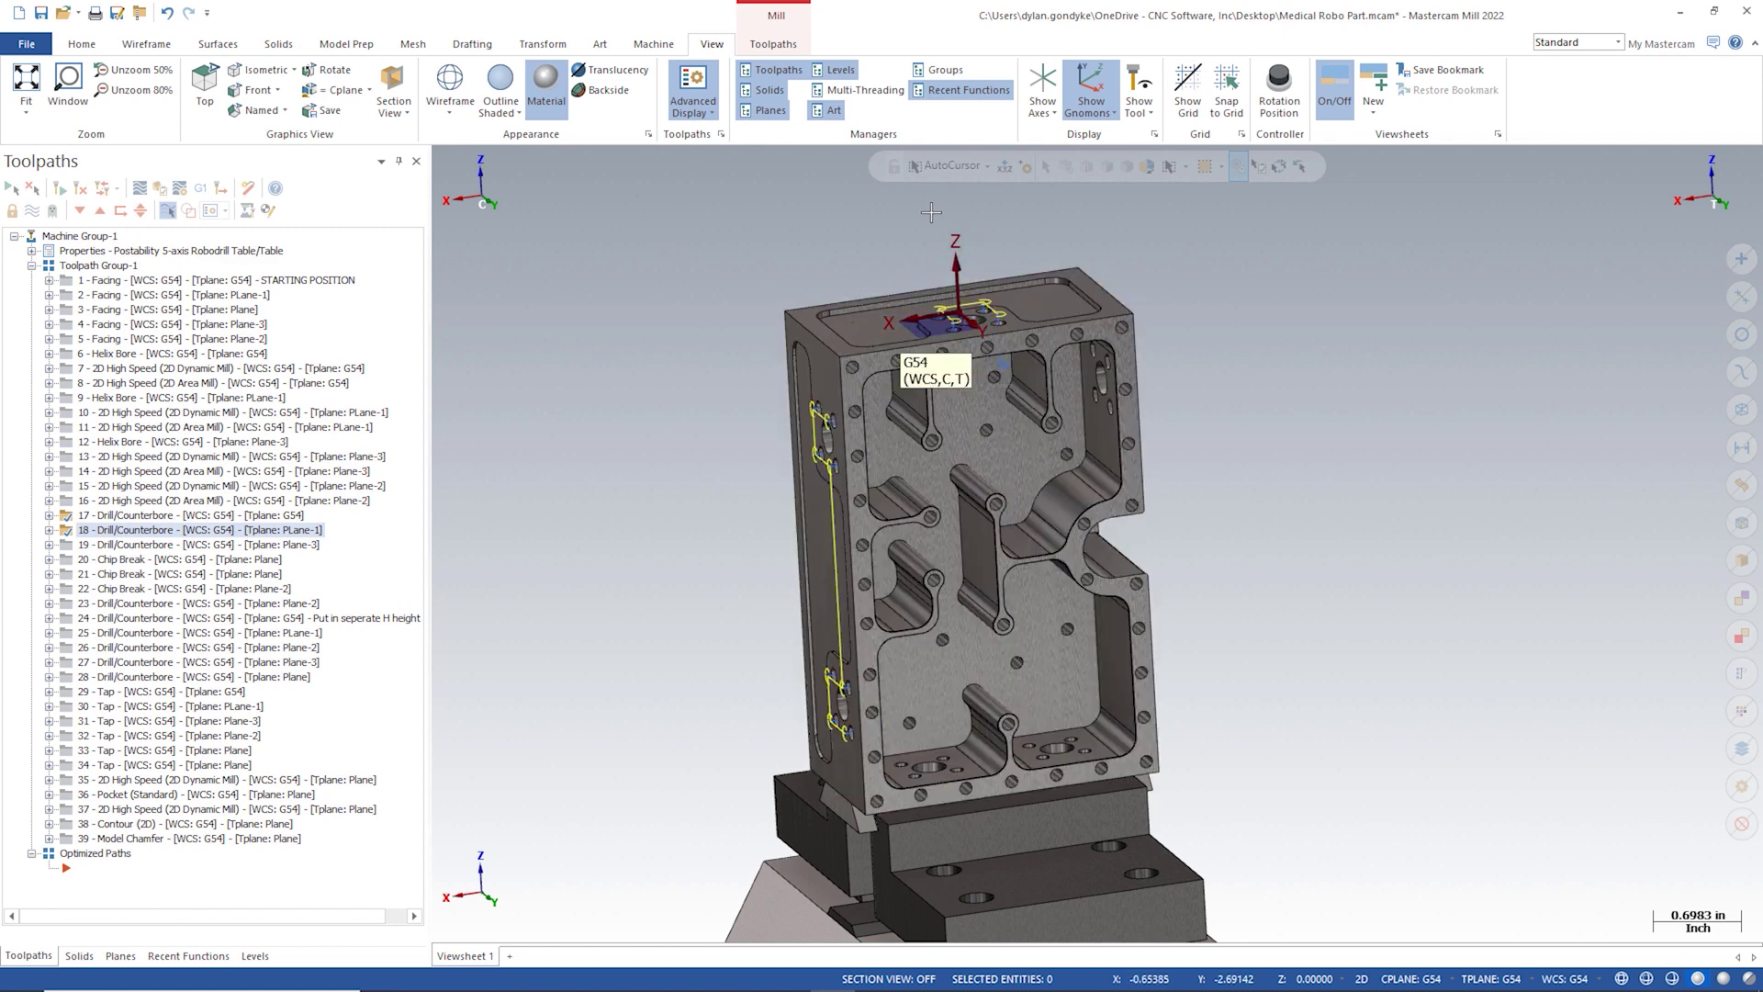
{"action": "scroll", "coordinate": [931, 212], "scroll_direction": "down", "scroll_amount": 2}
{"action": "scroll", "coordinate": [911, 712], "scroll_direction": "up", "scroll_amount": 2}
{"action": "scroll", "coordinate": [1255, 395], "scroll_direction": "down", "scroll_amount": 1}
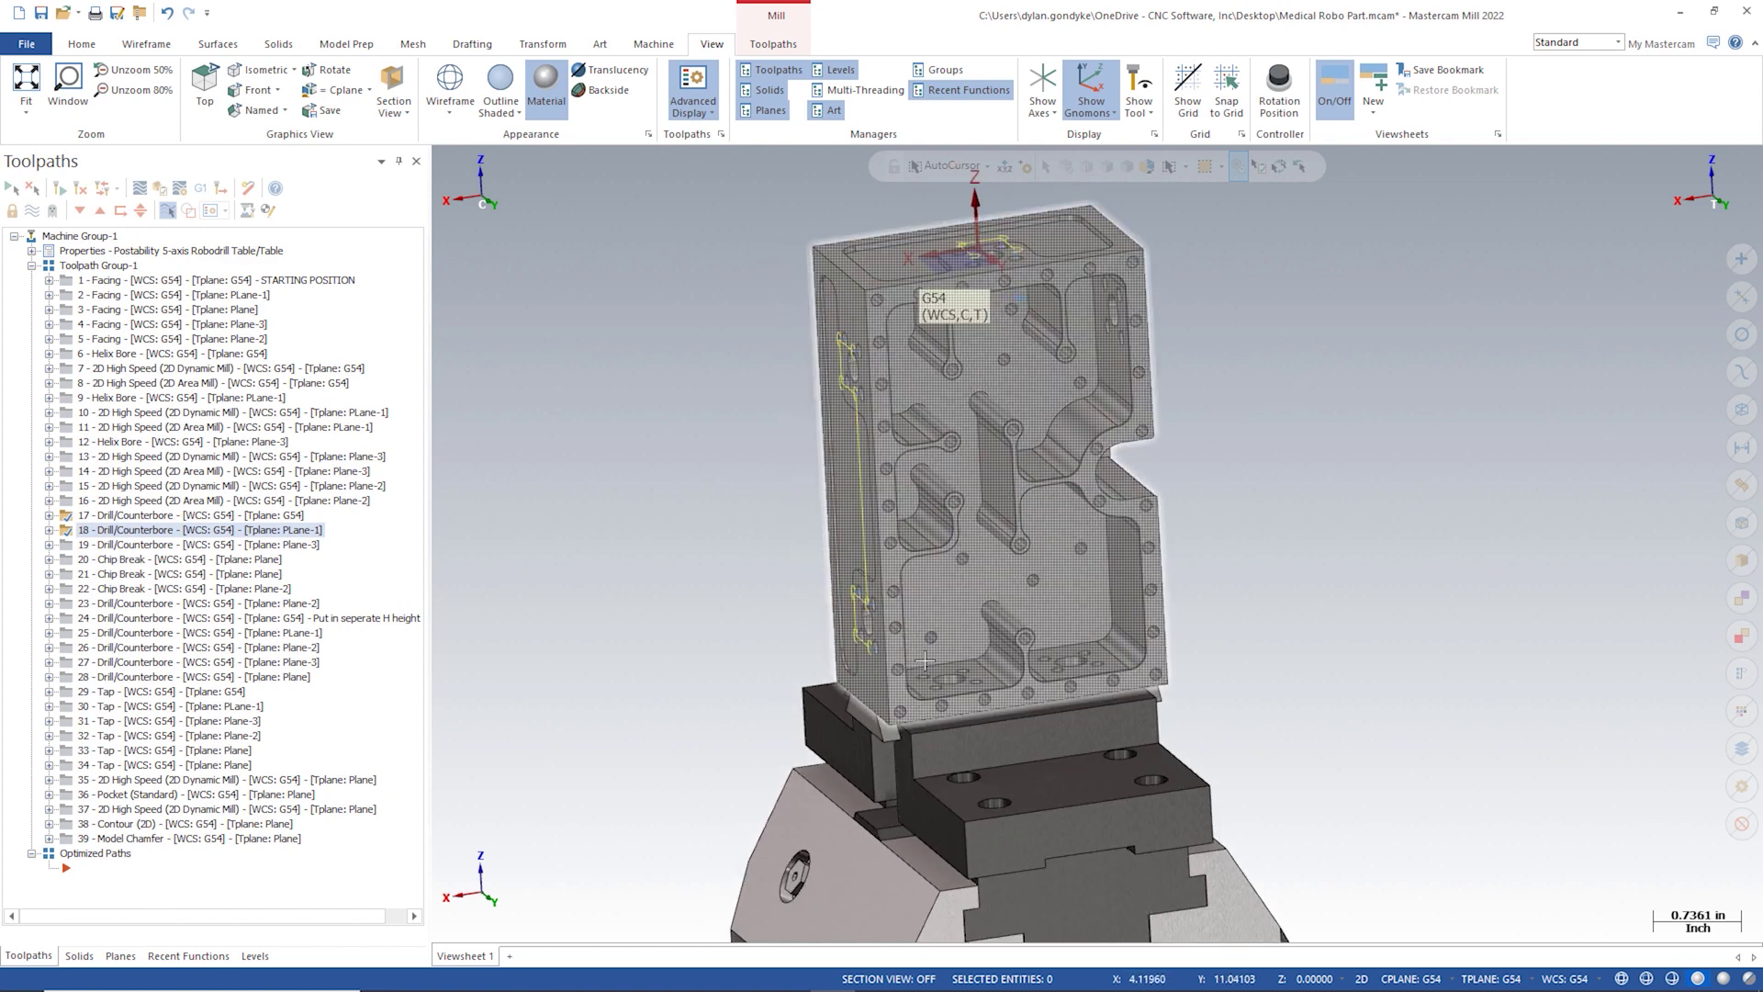
{"action": "scroll", "coordinate": [925, 660], "scroll_direction": "up", "scroll_amount": 1}
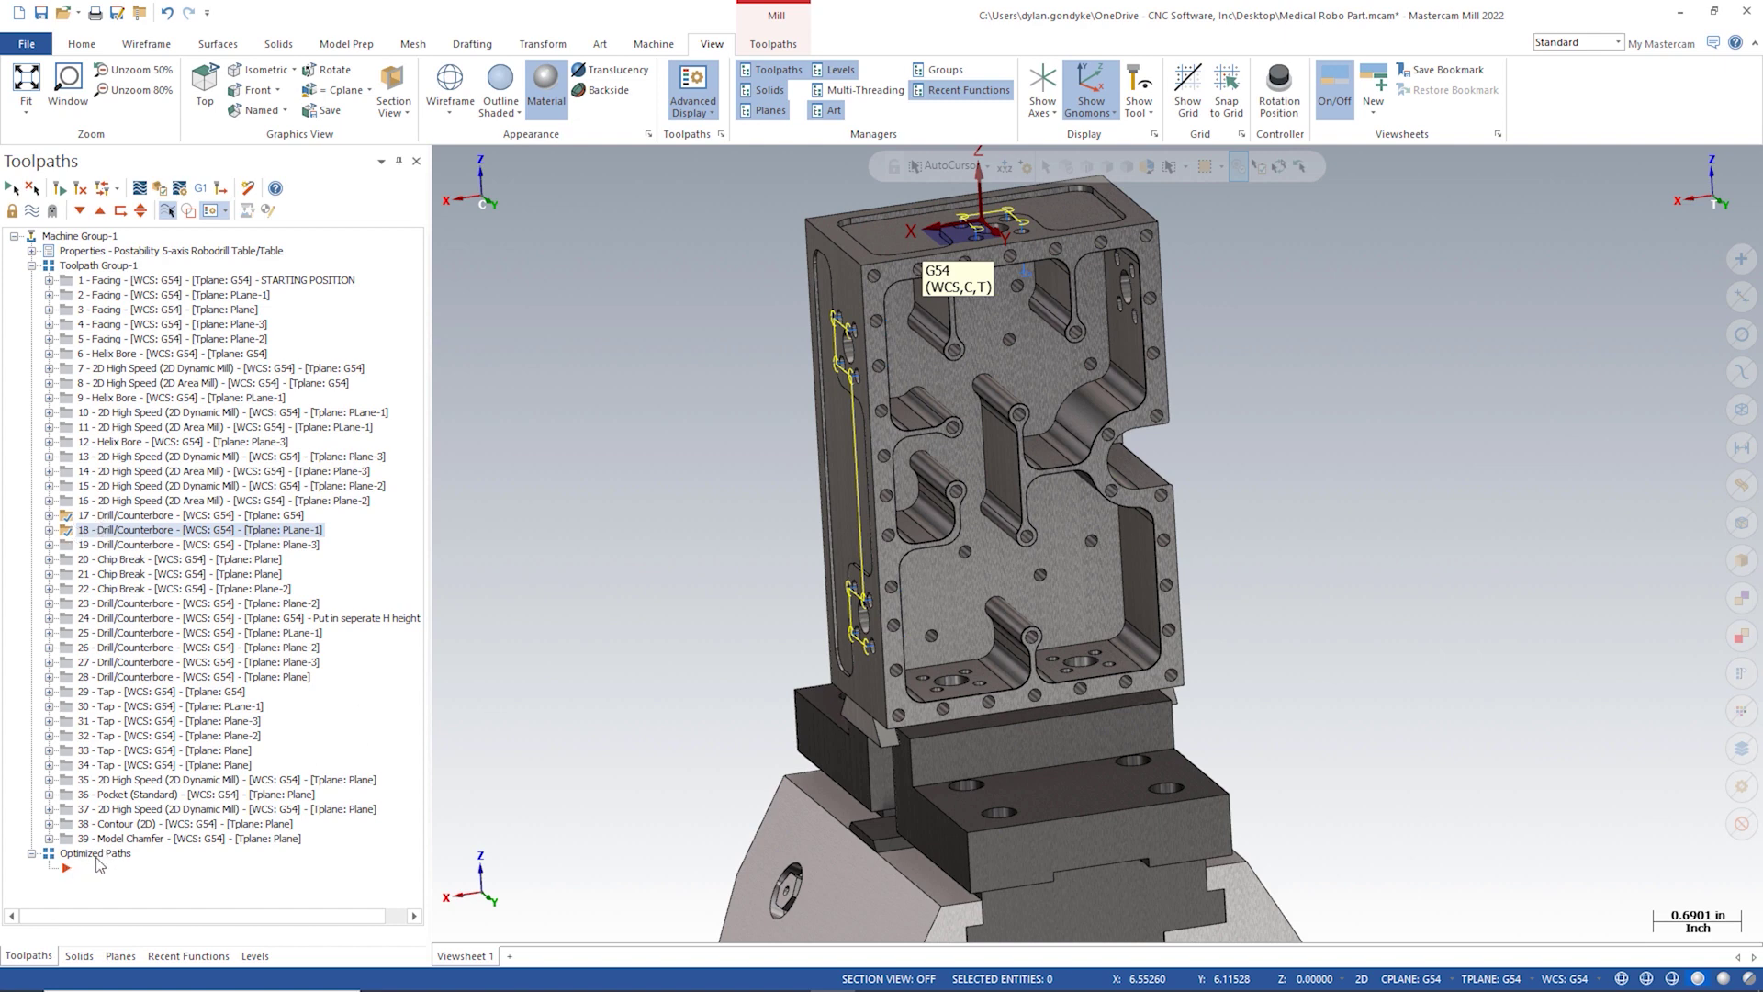
Step: Start a new Drill toolpath inside the Optimized Paths group
{"action": "left_click", "coordinate": [96, 857]}
{"action": "scroll", "coordinate": [914, 479], "scroll_direction": "down", "scroll_amount": 2}
{"action": "scroll", "coordinate": [955, 292], "scroll_direction": "up", "scroll_amount": 2}
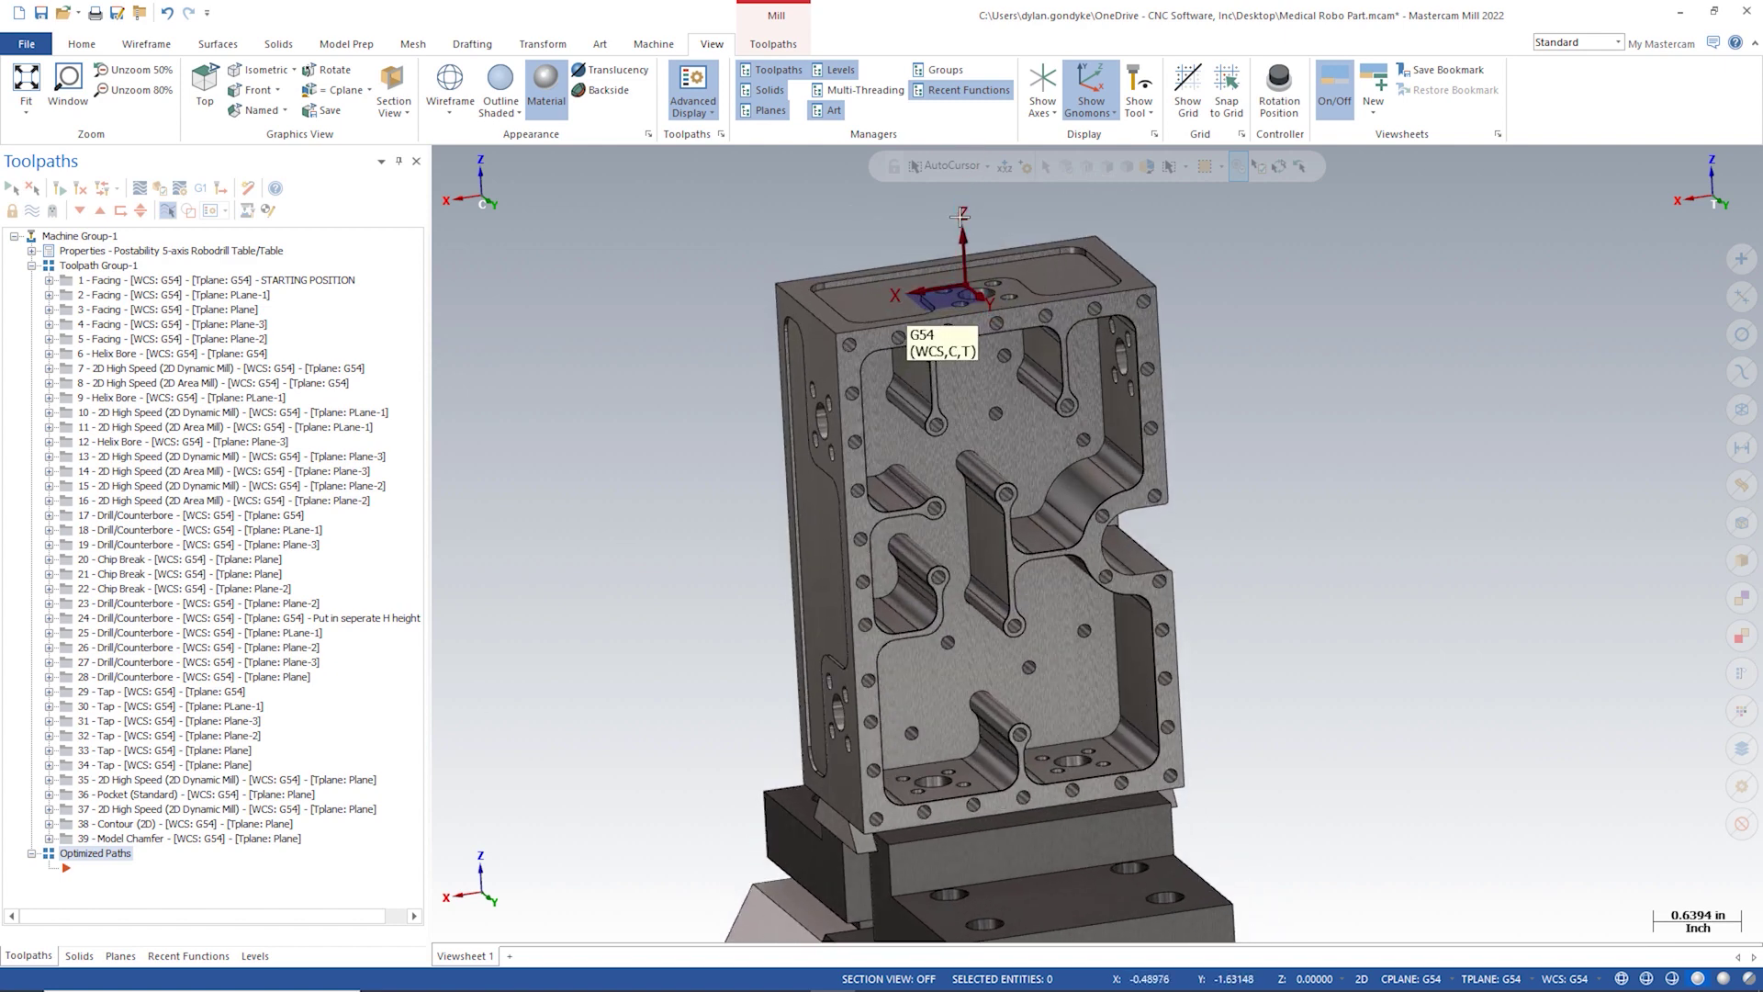
{"action": "scroll", "coordinate": [960, 215], "scroll_direction": "up", "scroll_amount": 2}
{"action": "left_click", "coordinate": [774, 44]}
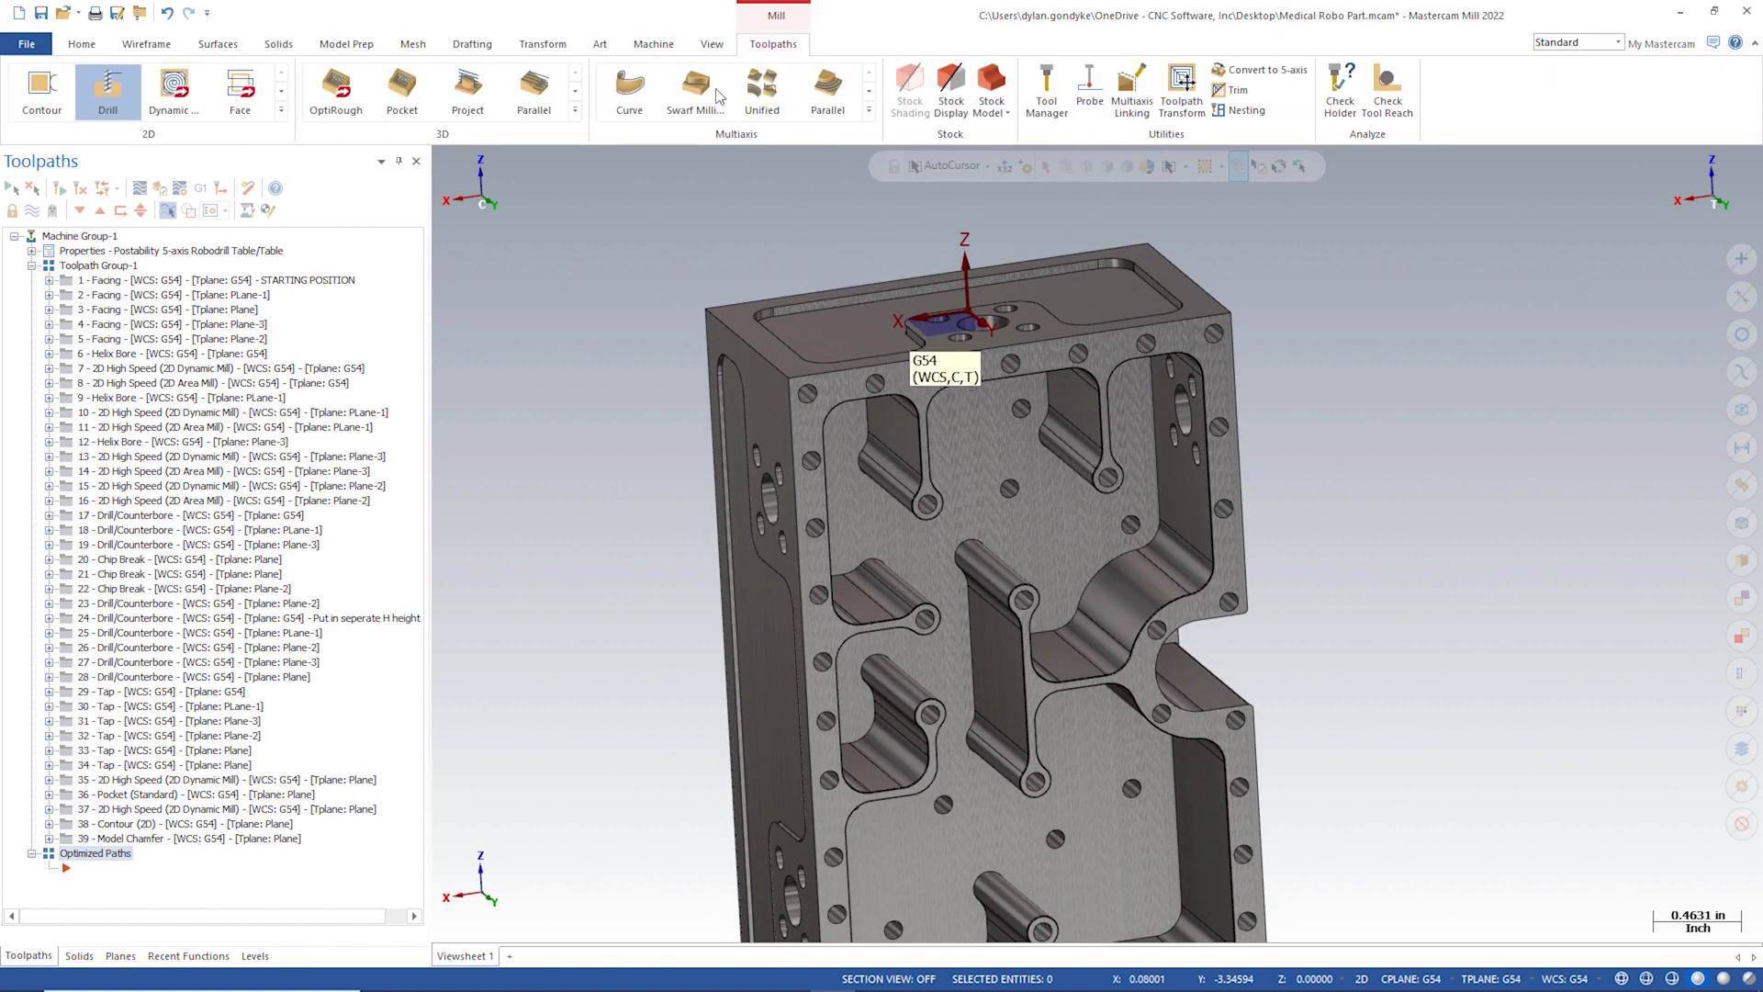
{"action": "left_click", "coordinate": [129, 99]}
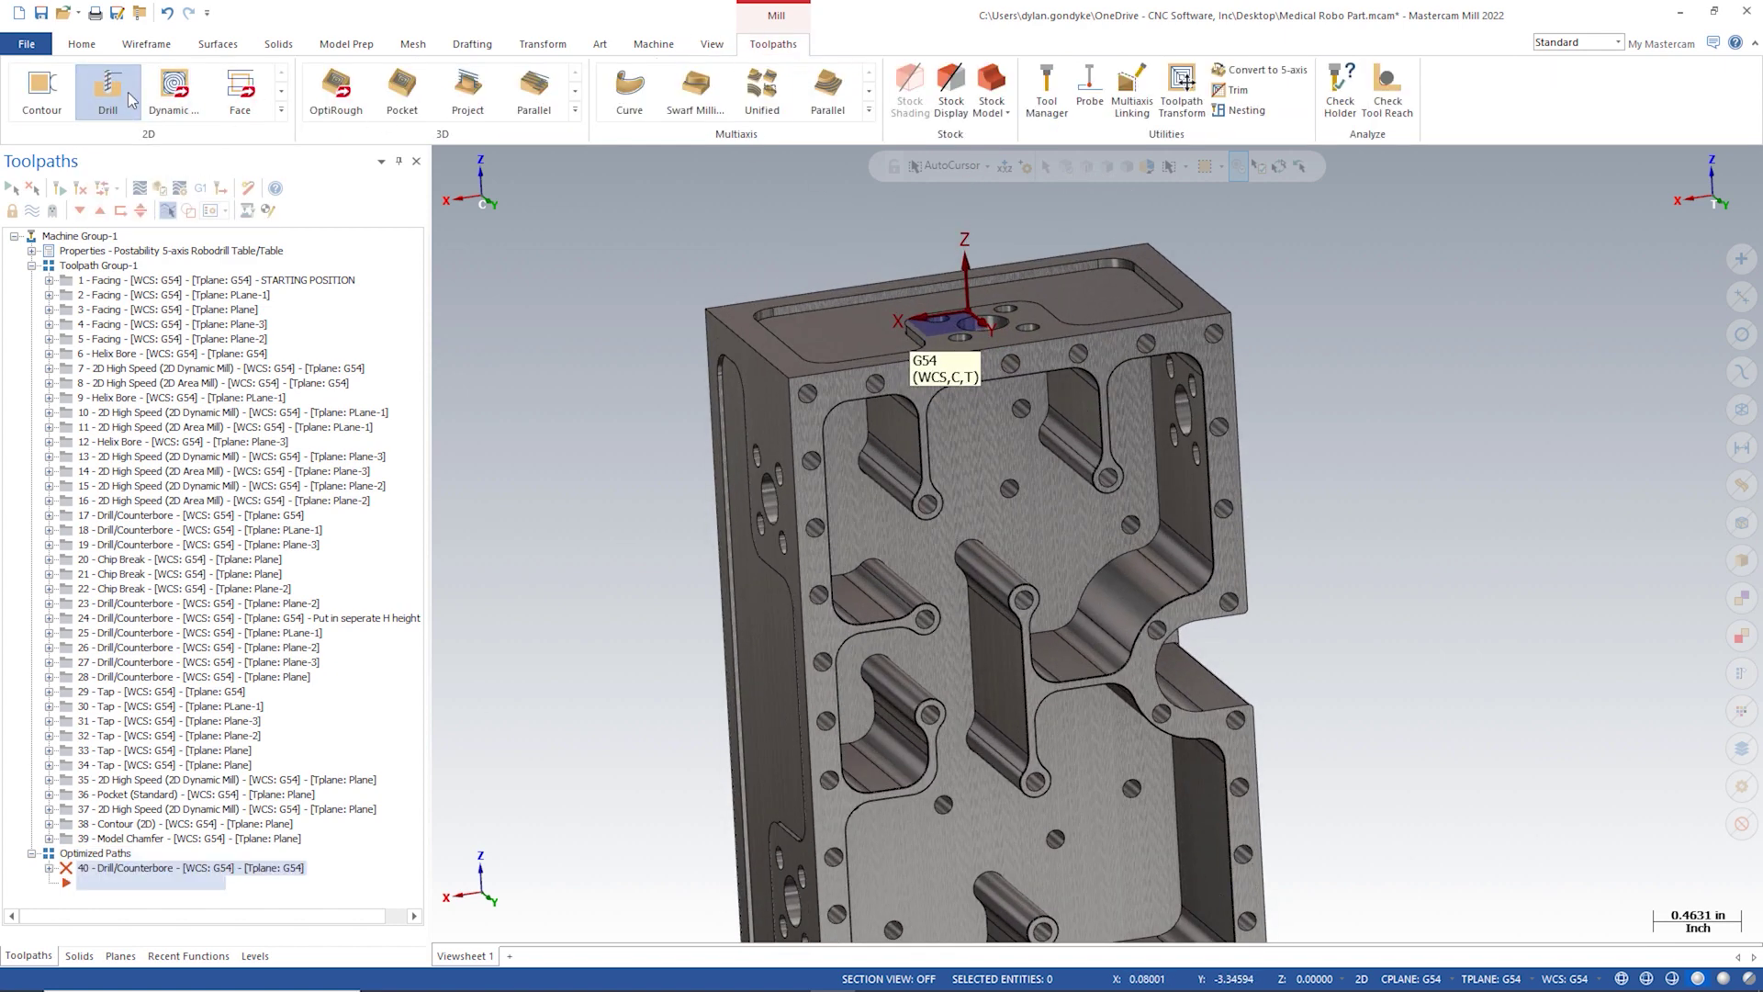
Step: Add all solid holes of the same type as the small hole beside the side face's upper bore to the drill features
{"action": "middle_click_drag", "start_coordinate": [718, 219], "coordinate": [783, 226]}
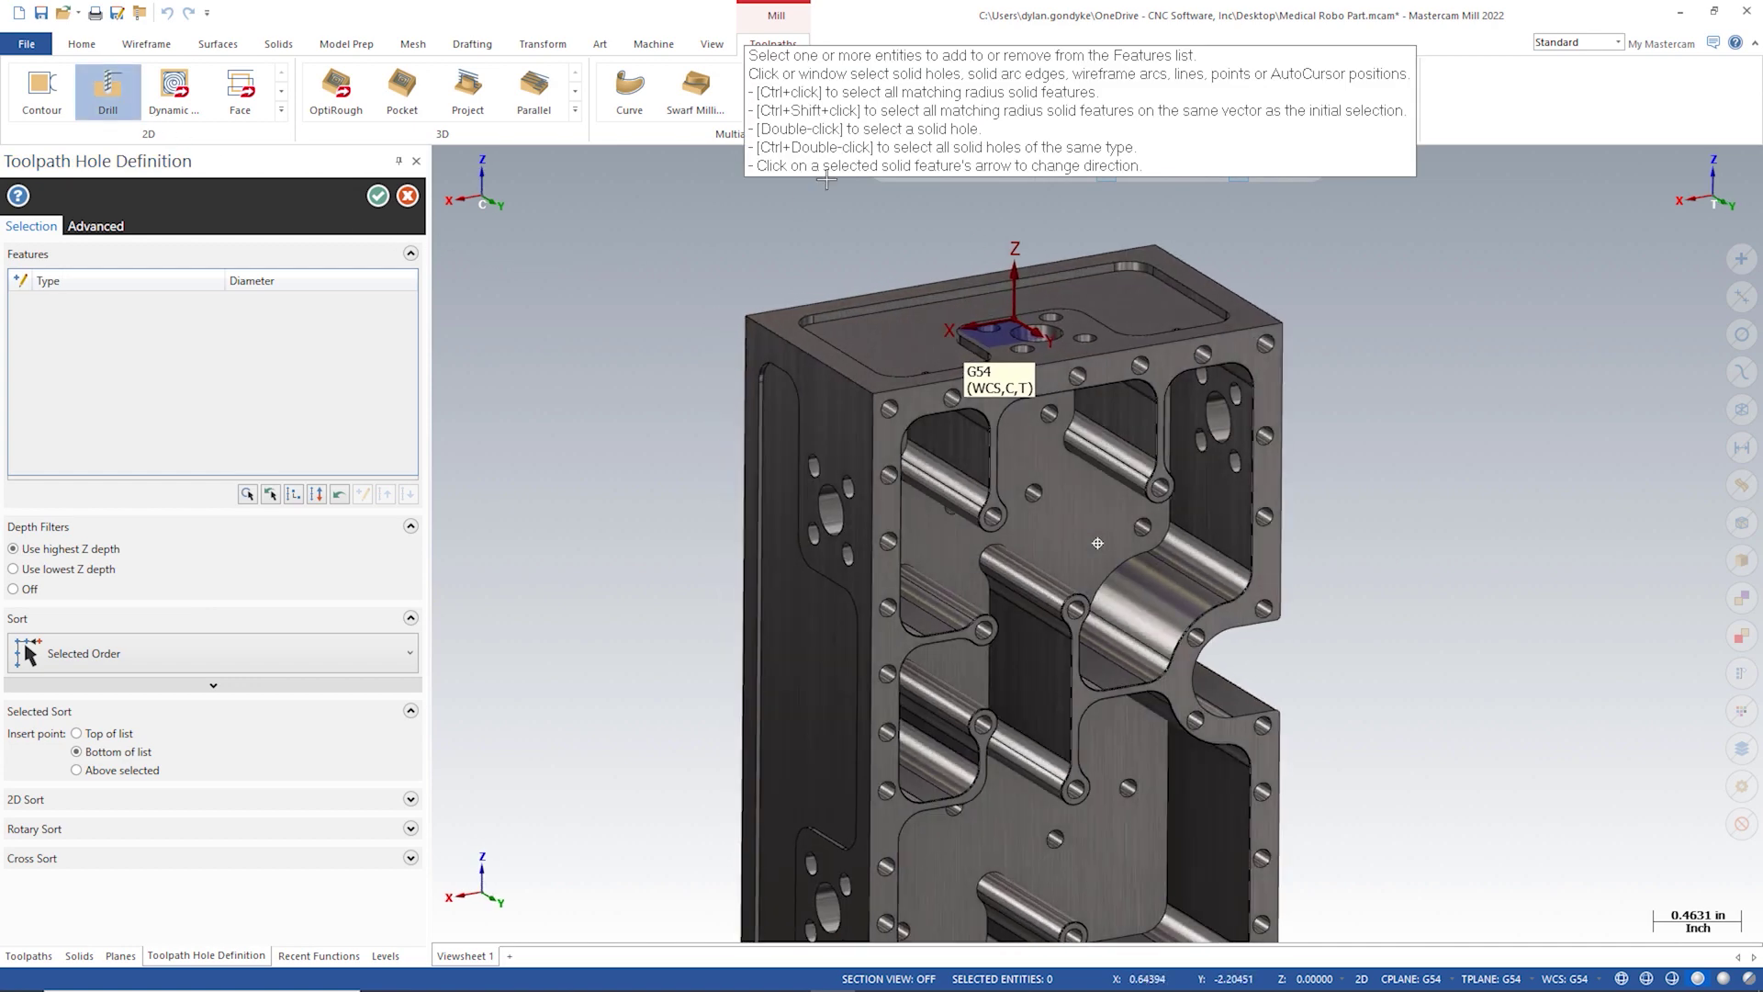
{"action": "left_click_drag", "start_coordinate": [836, 138], "coordinate": [563, 251]}
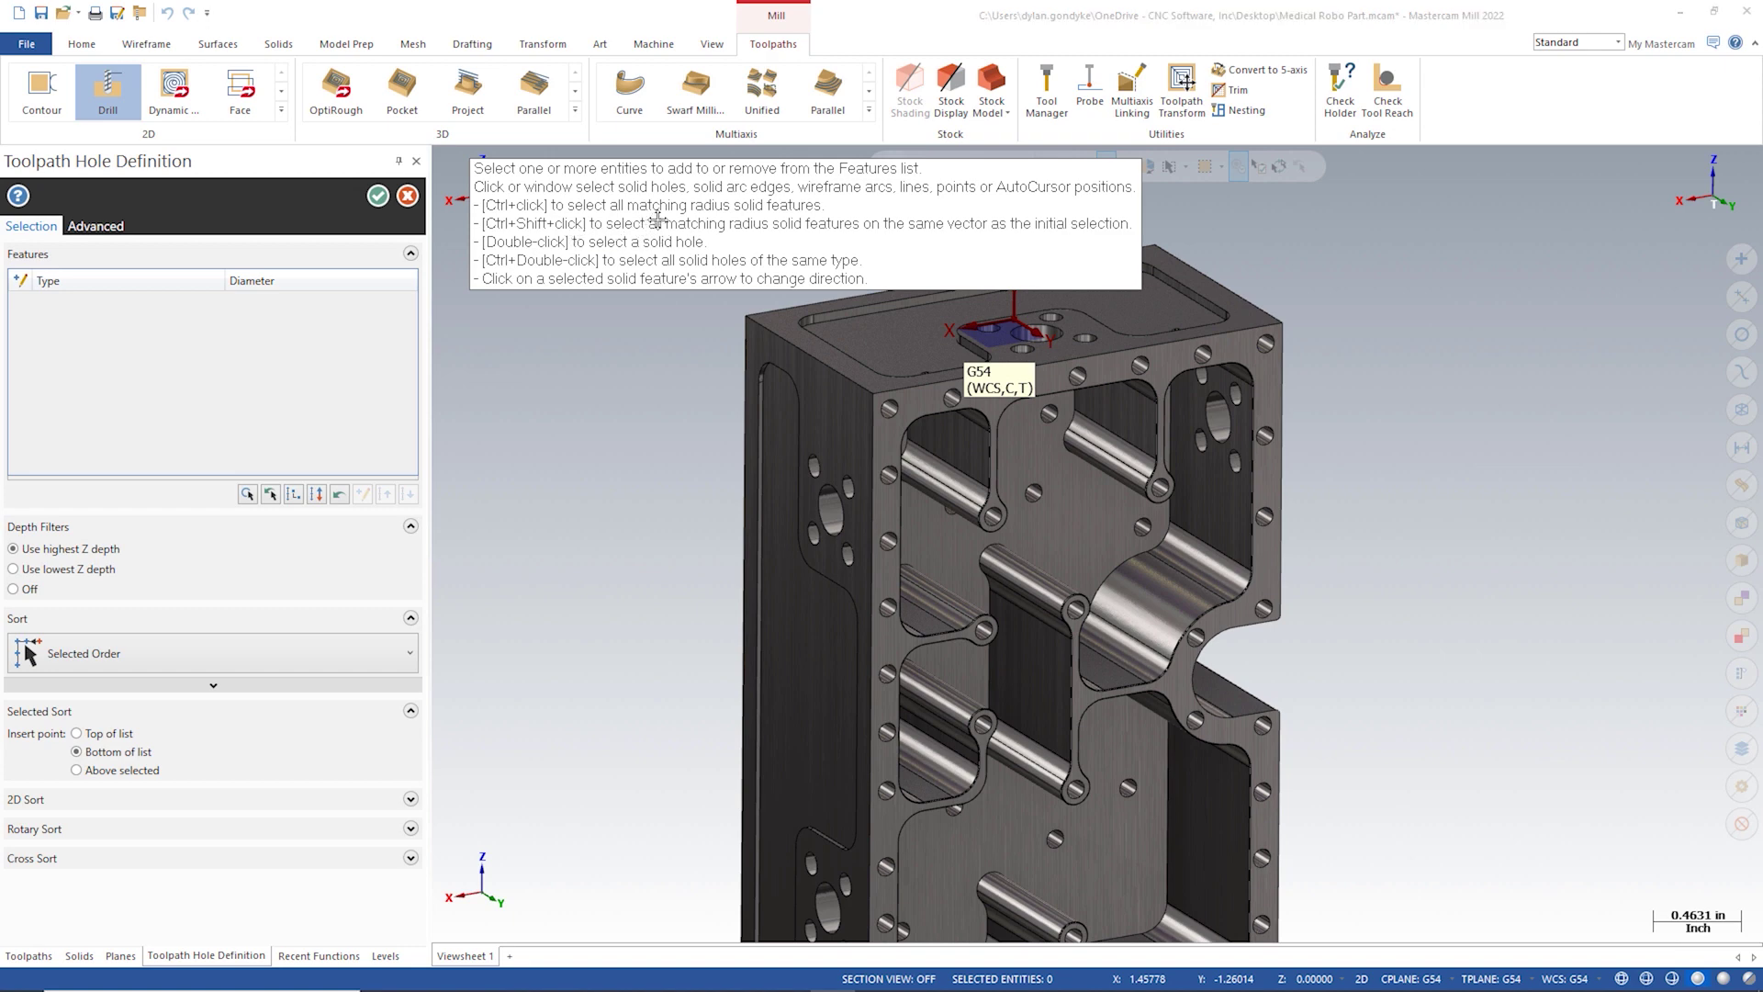
{"action": "left_click_drag", "start_coordinate": [649, 223], "coordinate": [815, 115]}
{"action": "scroll", "coordinate": [841, 208], "scroll_direction": "down", "scroll_amount": 2}
{"action": "scroll", "coordinate": [962, 498], "scroll_direction": "up", "scroll_amount": 5}
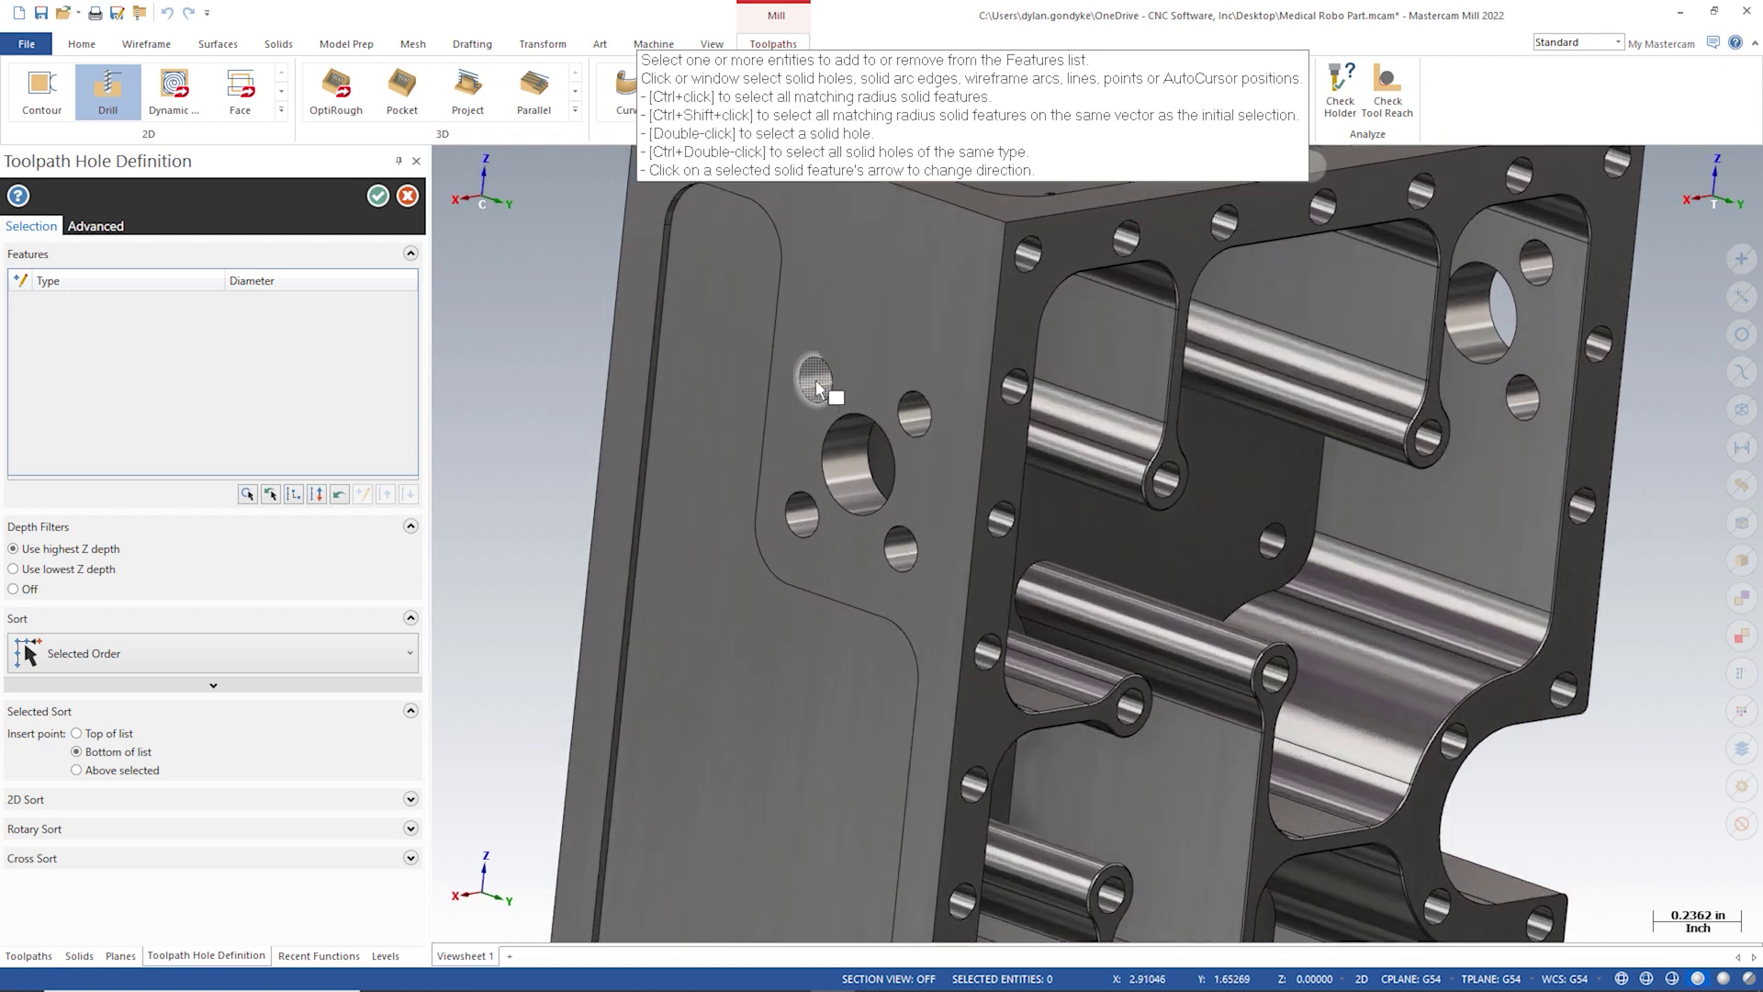
{"action": "double_click", "coordinate": [815, 380], "text": "ctrl"}
Step: Examine the selected holes, their drilling directions and the linking path across the part's faces
{"action": "scroll", "coordinate": [748, 357], "scroll_direction": "down", "scroll_amount": 4}
{"action": "middle_click_drag", "start_coordinate": [749, 363], "coordinate": [737, 439]}
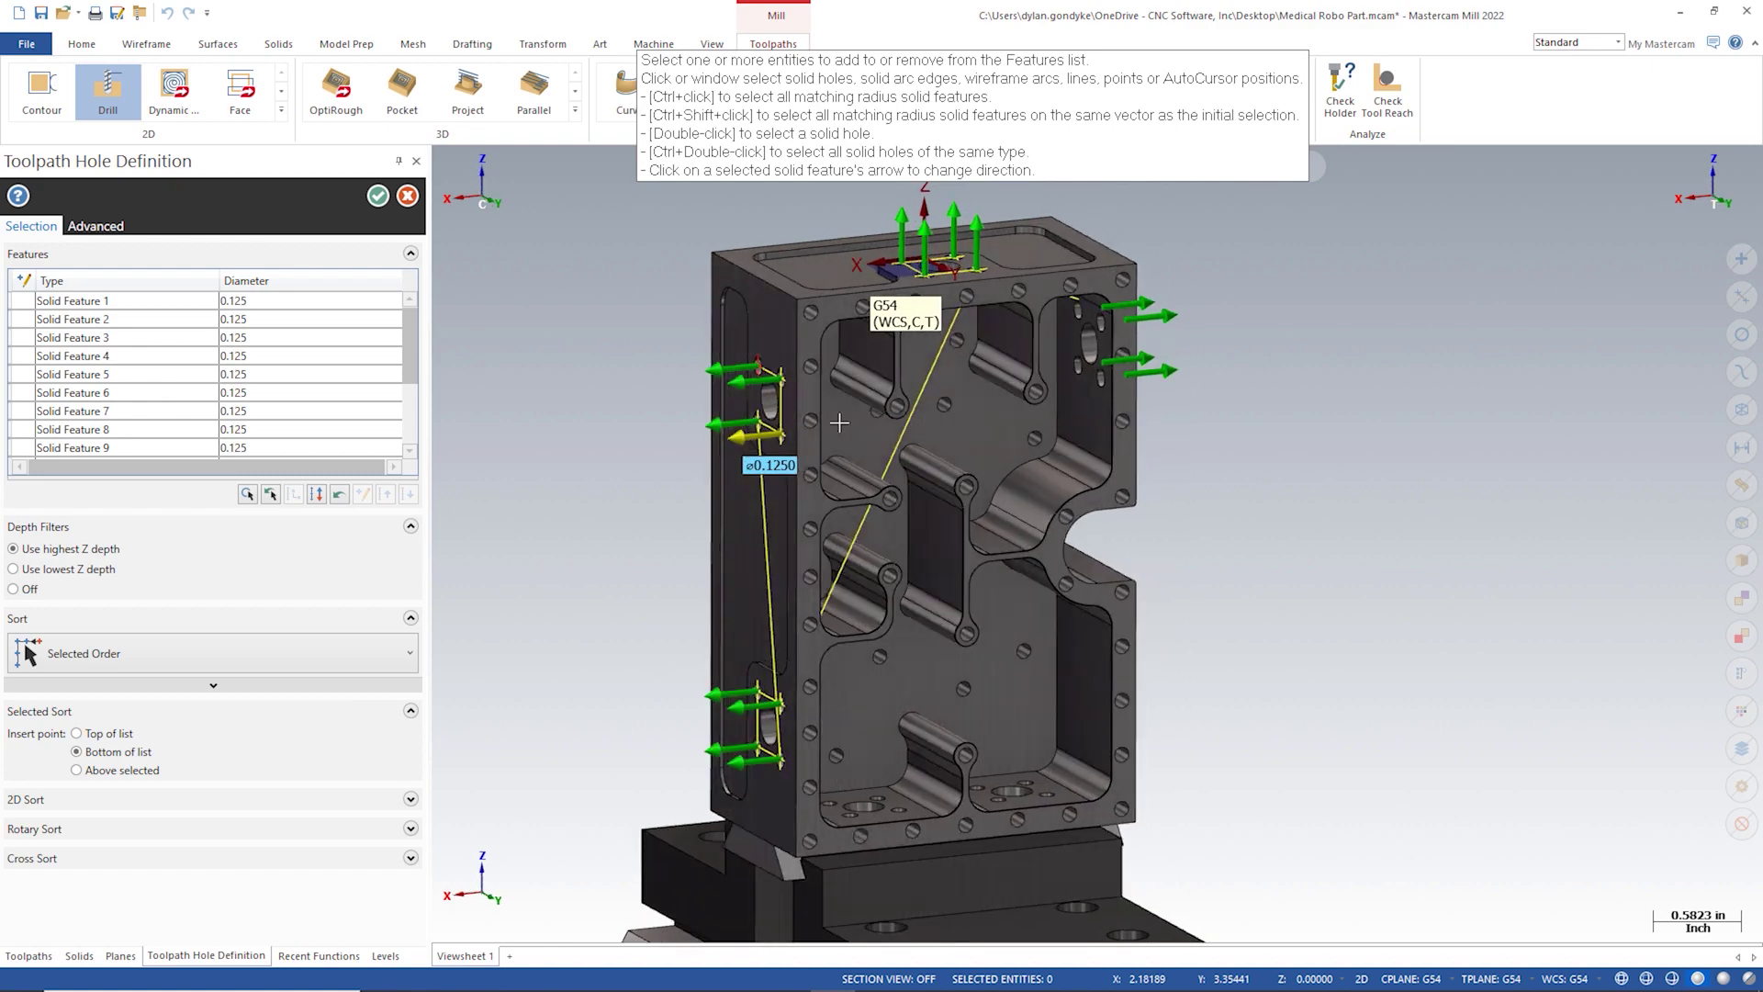
{"action": "middle_click_drag", "start_coordinate": [1042, 250], "coordinate": [866, 335]}
{"action": "scroll", "coordinate": [866, 334], "scroll_direction": "down", "scroll_amount": 1}
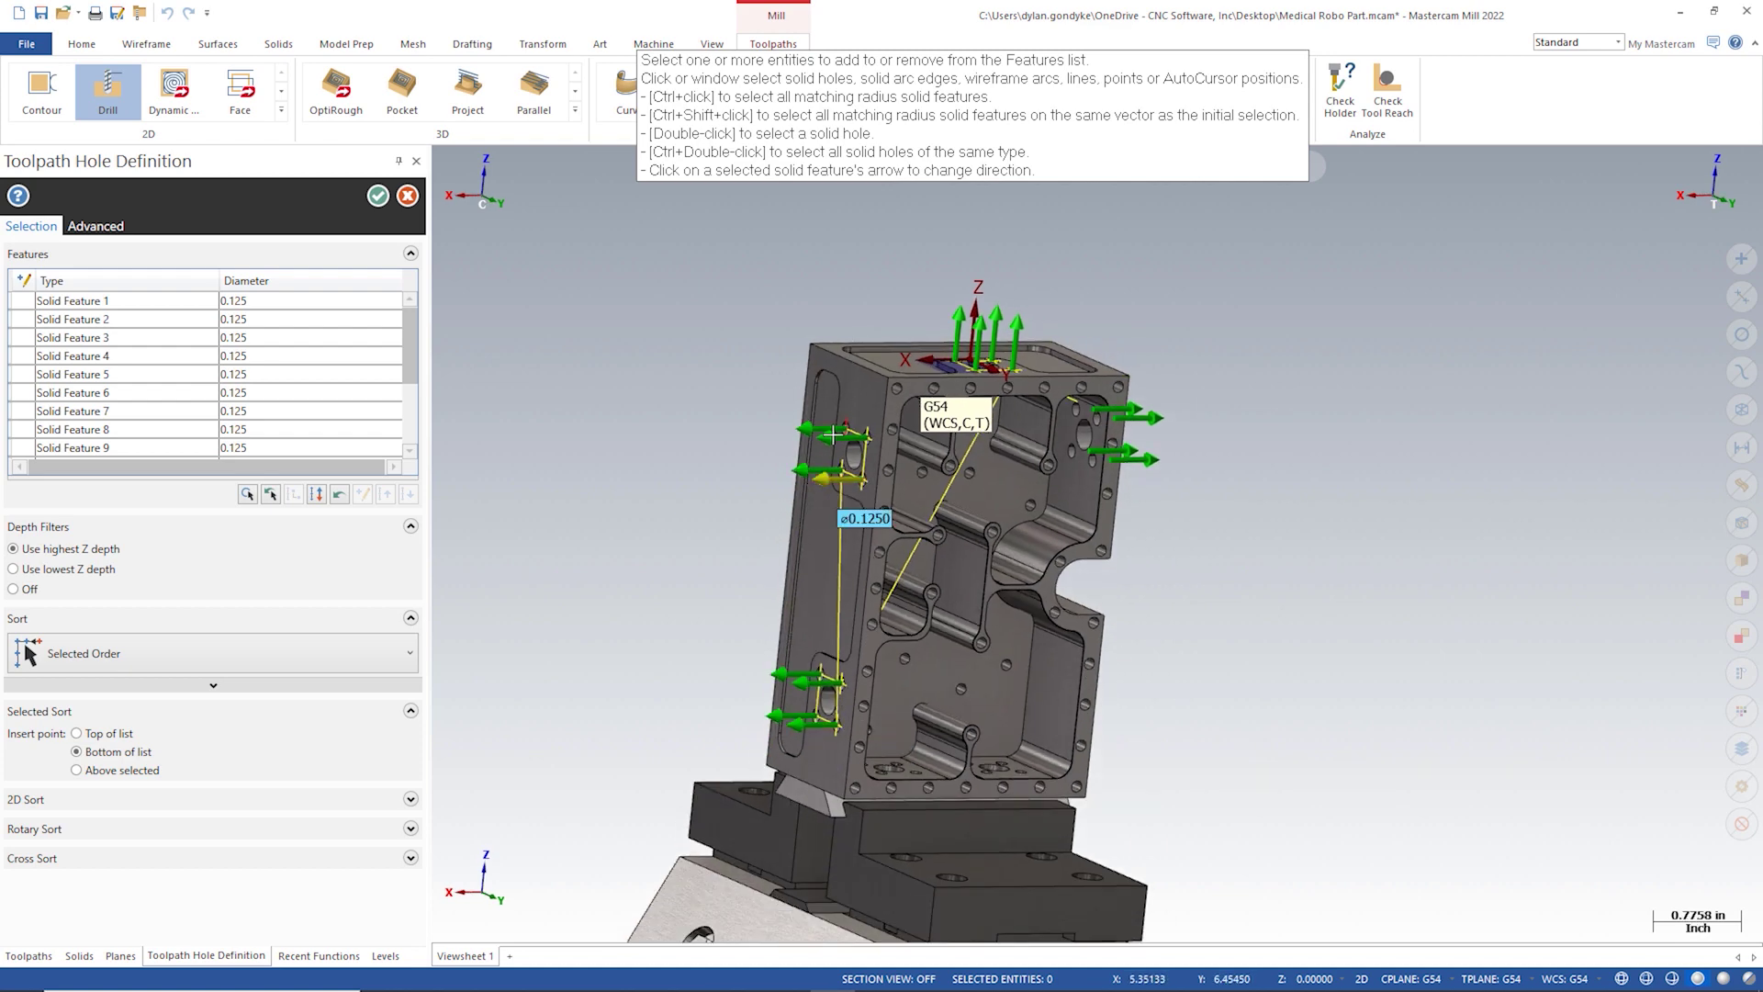
{"action": "middle_click_drag", "start_coordinate": [1023, 404], "coordinate": [1010, 488]}
{"action": "scroll", "coordinate": [1010, 489], "scroll_direction": "up", "scroll_amount": 5}
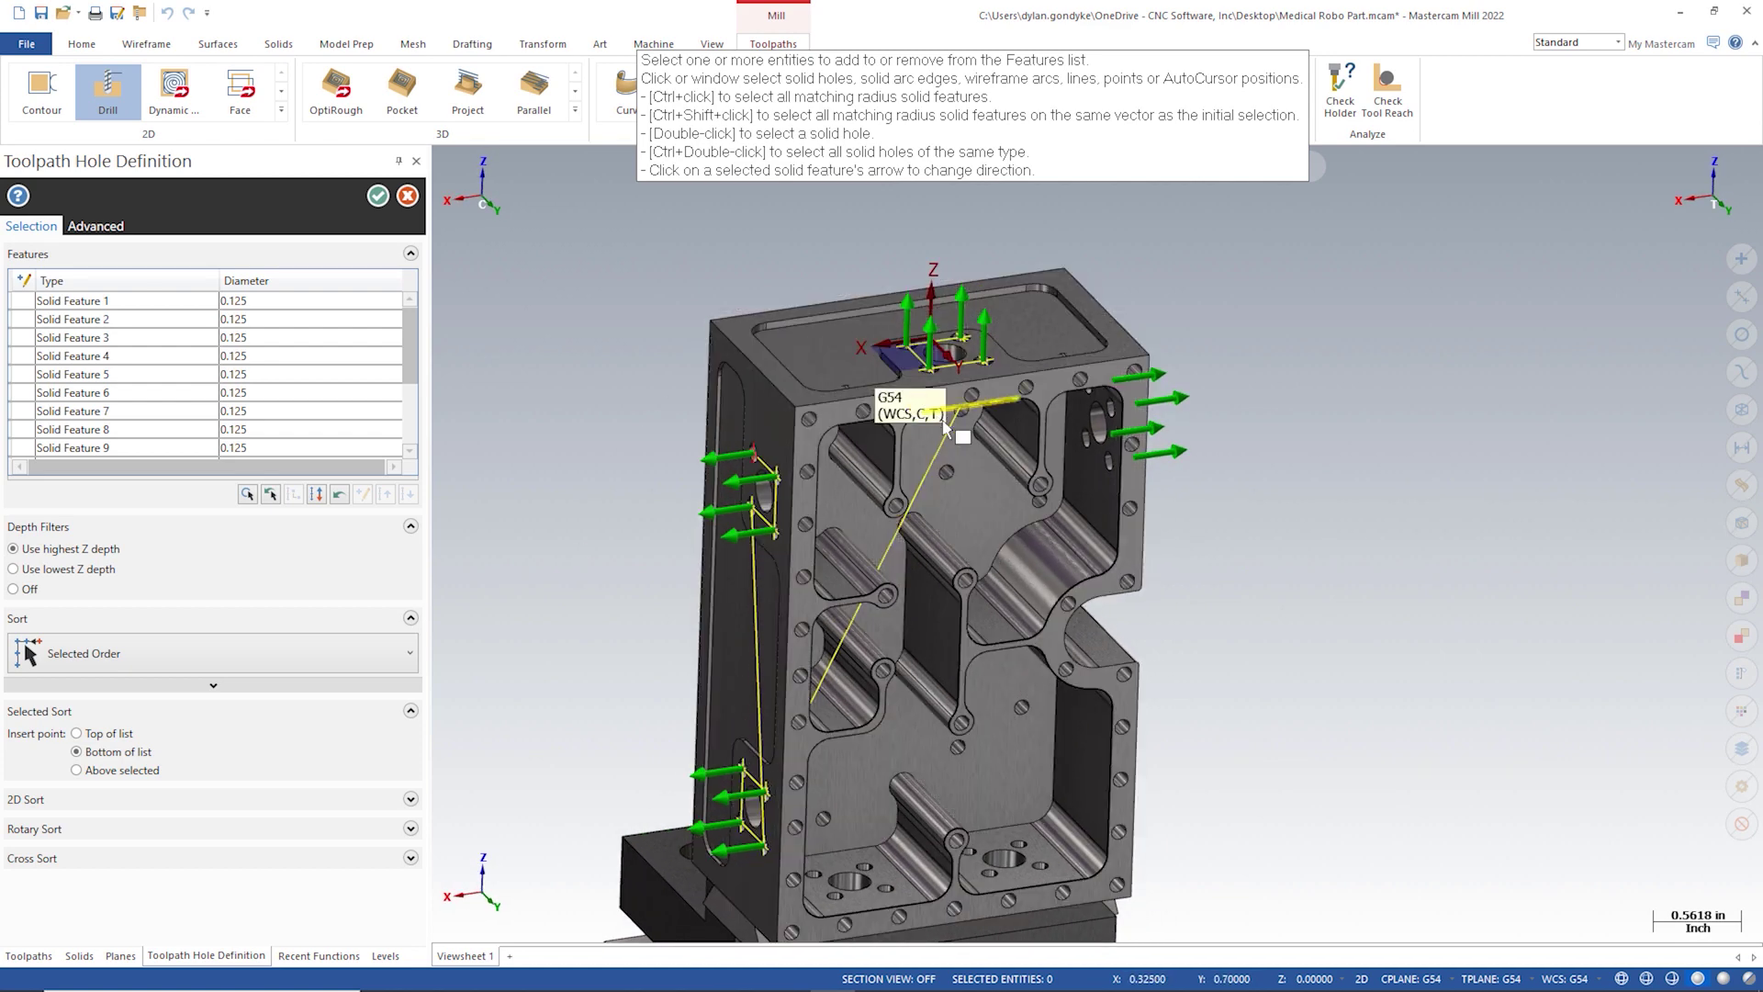
{"action": "middle_click_drag", "start_coordinate": [742, 429], "coordinate": [941, 409]}
{"action": "scroll", "coordinate": [939, 408], "scroll_direction": "down", "scroll_amount": 2}
{"action": "scroll", "coordinate": [938, 566], "scroll_direction": "up", "scroll_amount": 2}
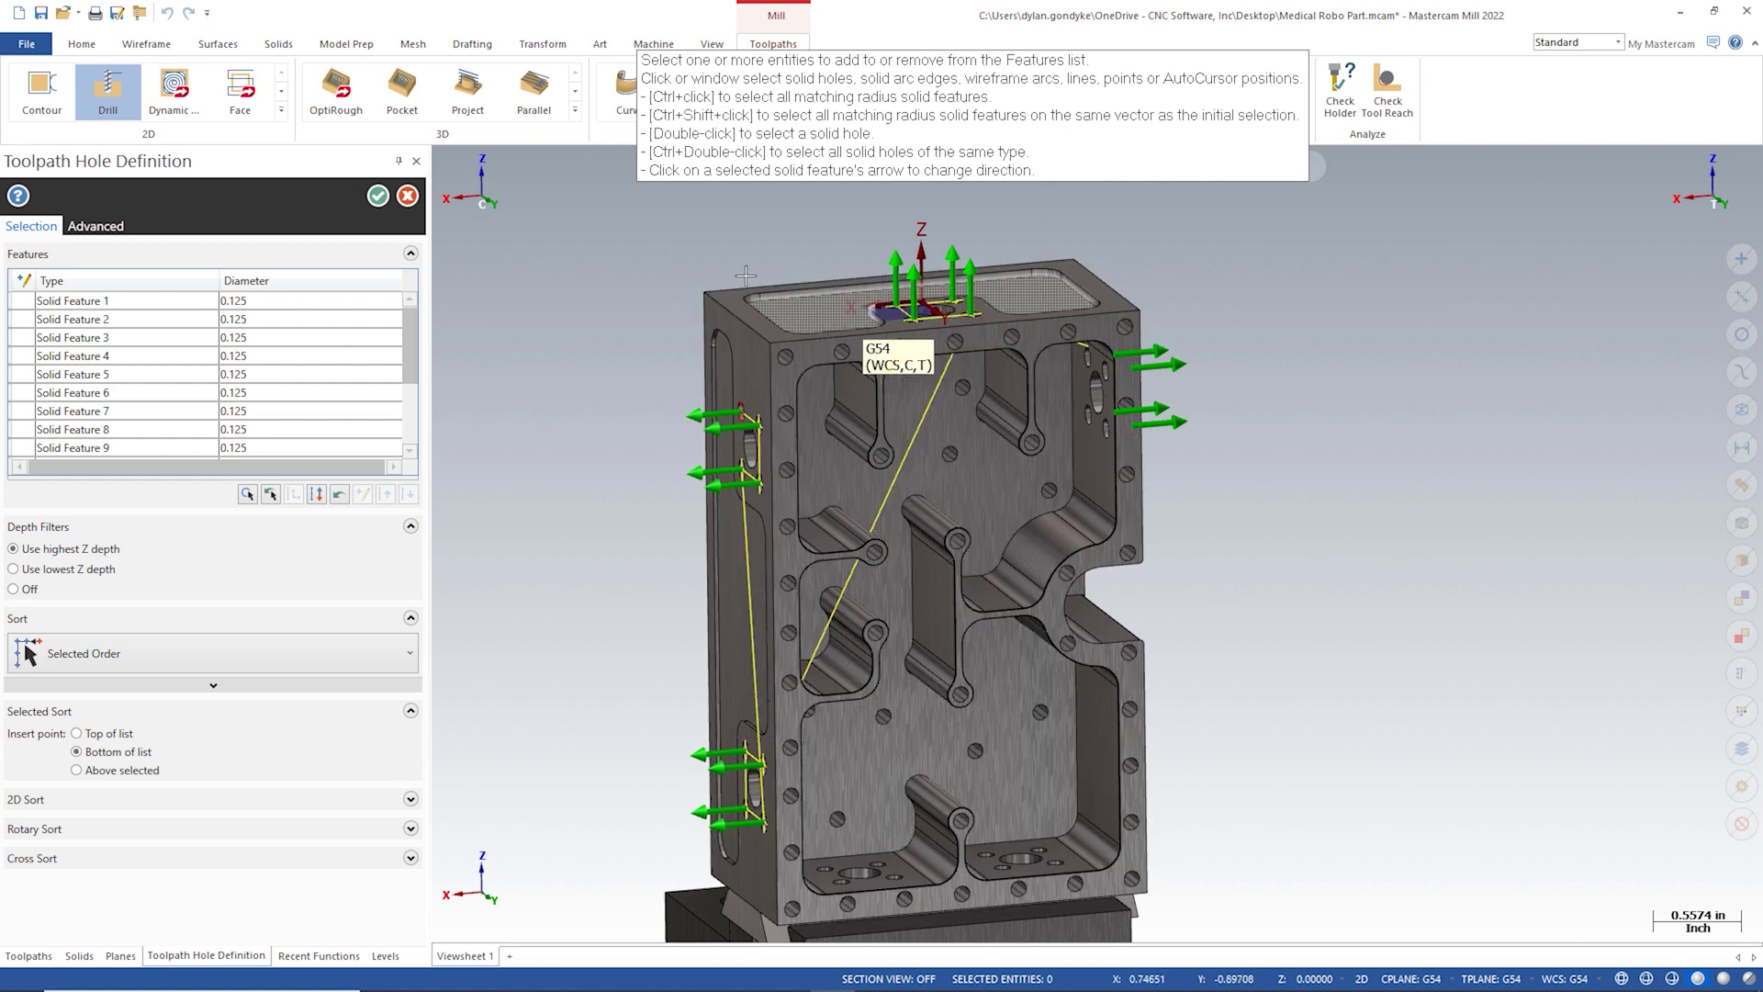
Step: Accept the hole selection and assign tool 5, the 1/8 DRILL, to the drilling operation
{"action": "left_click", "coordinate": [378, 196]}
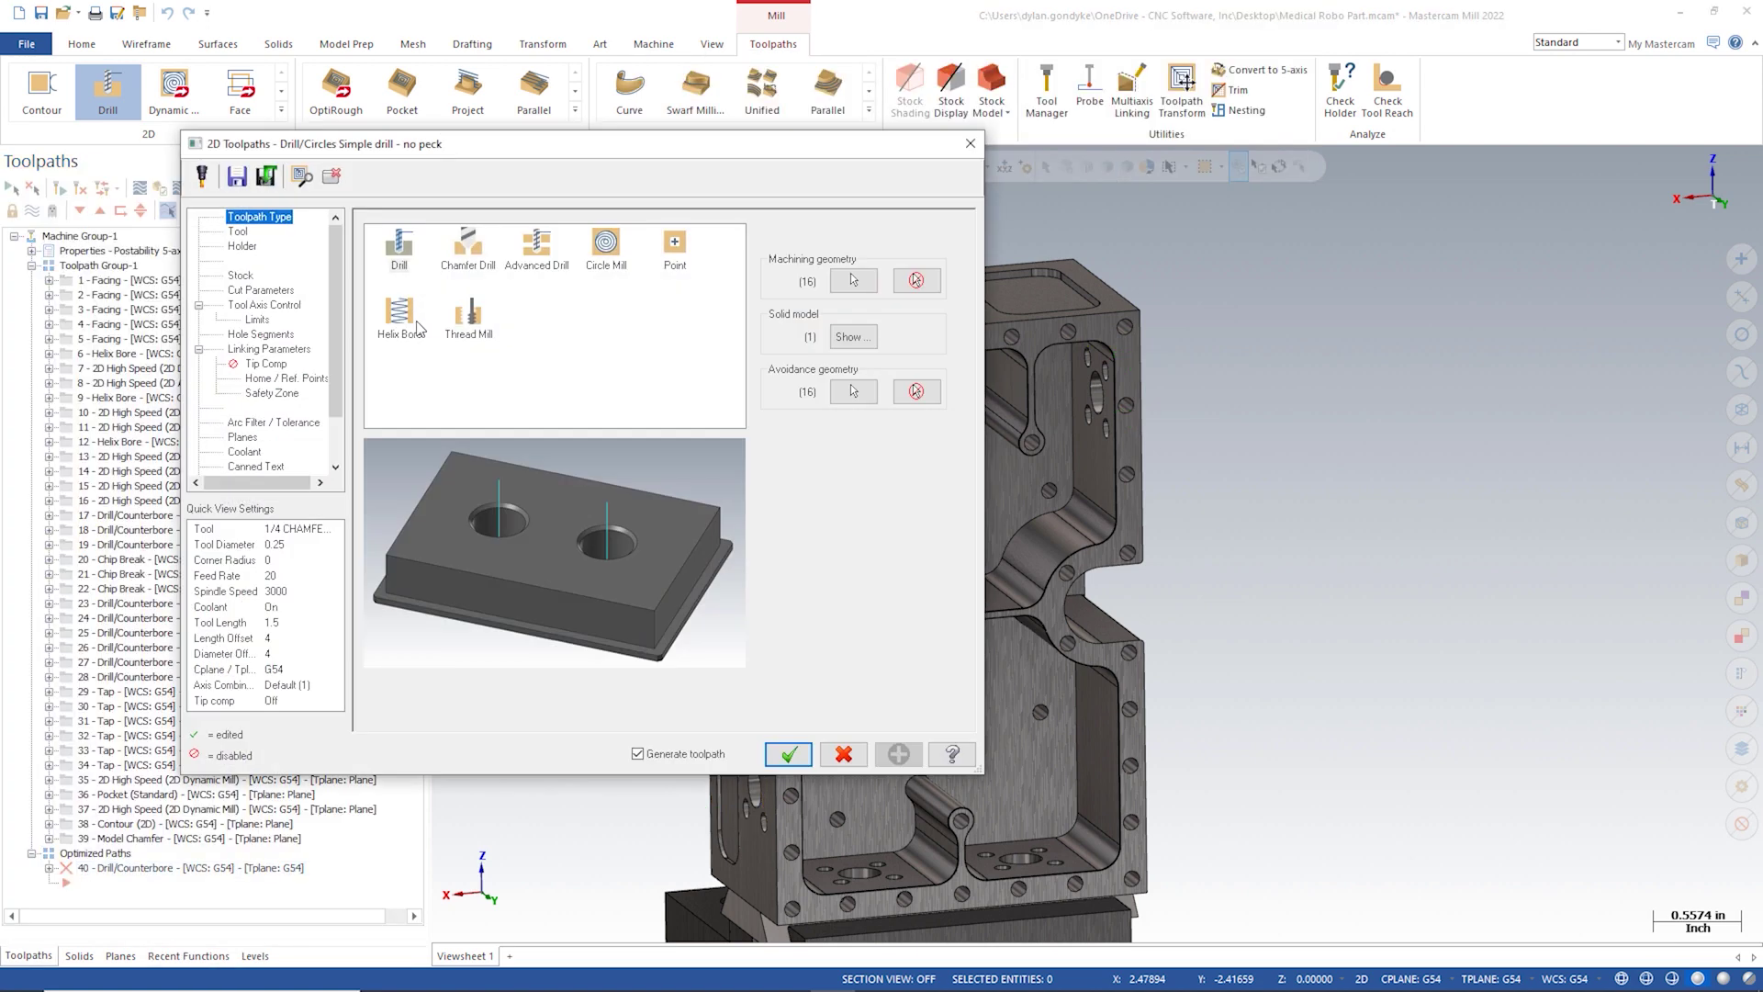
{"action": "left_click", "coordinate": [237, 231]}
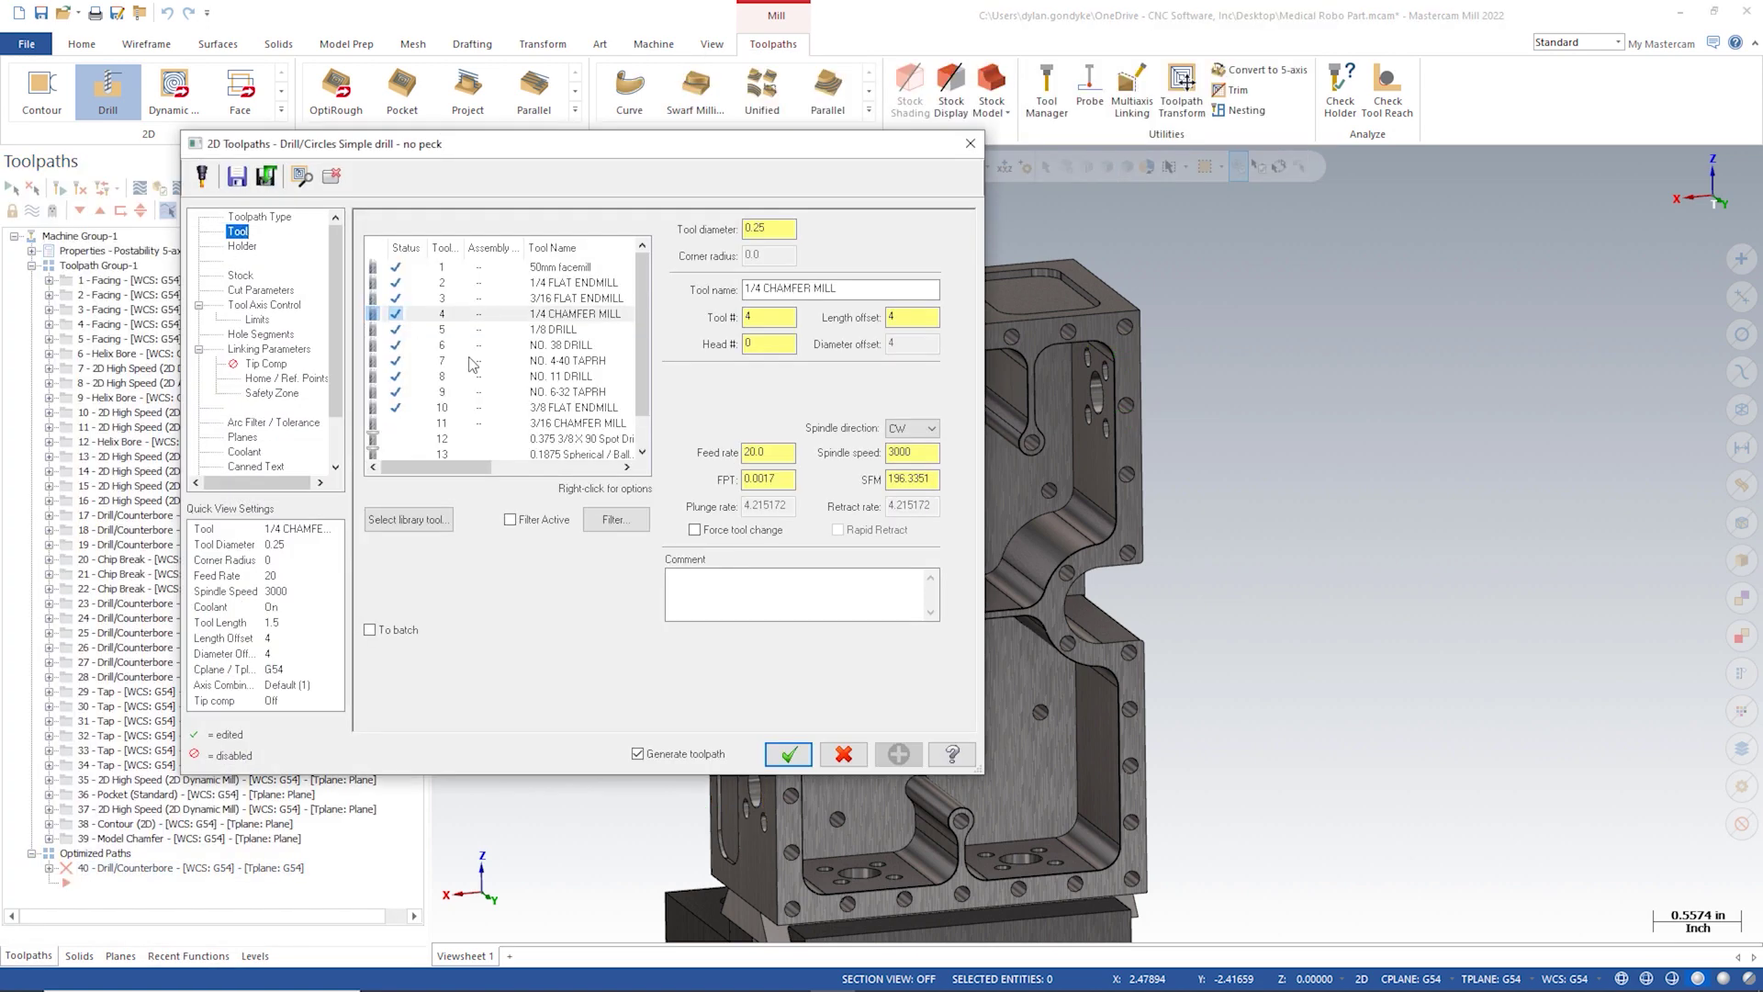
{"action": "left_click", "coordinate": [558, 331]}
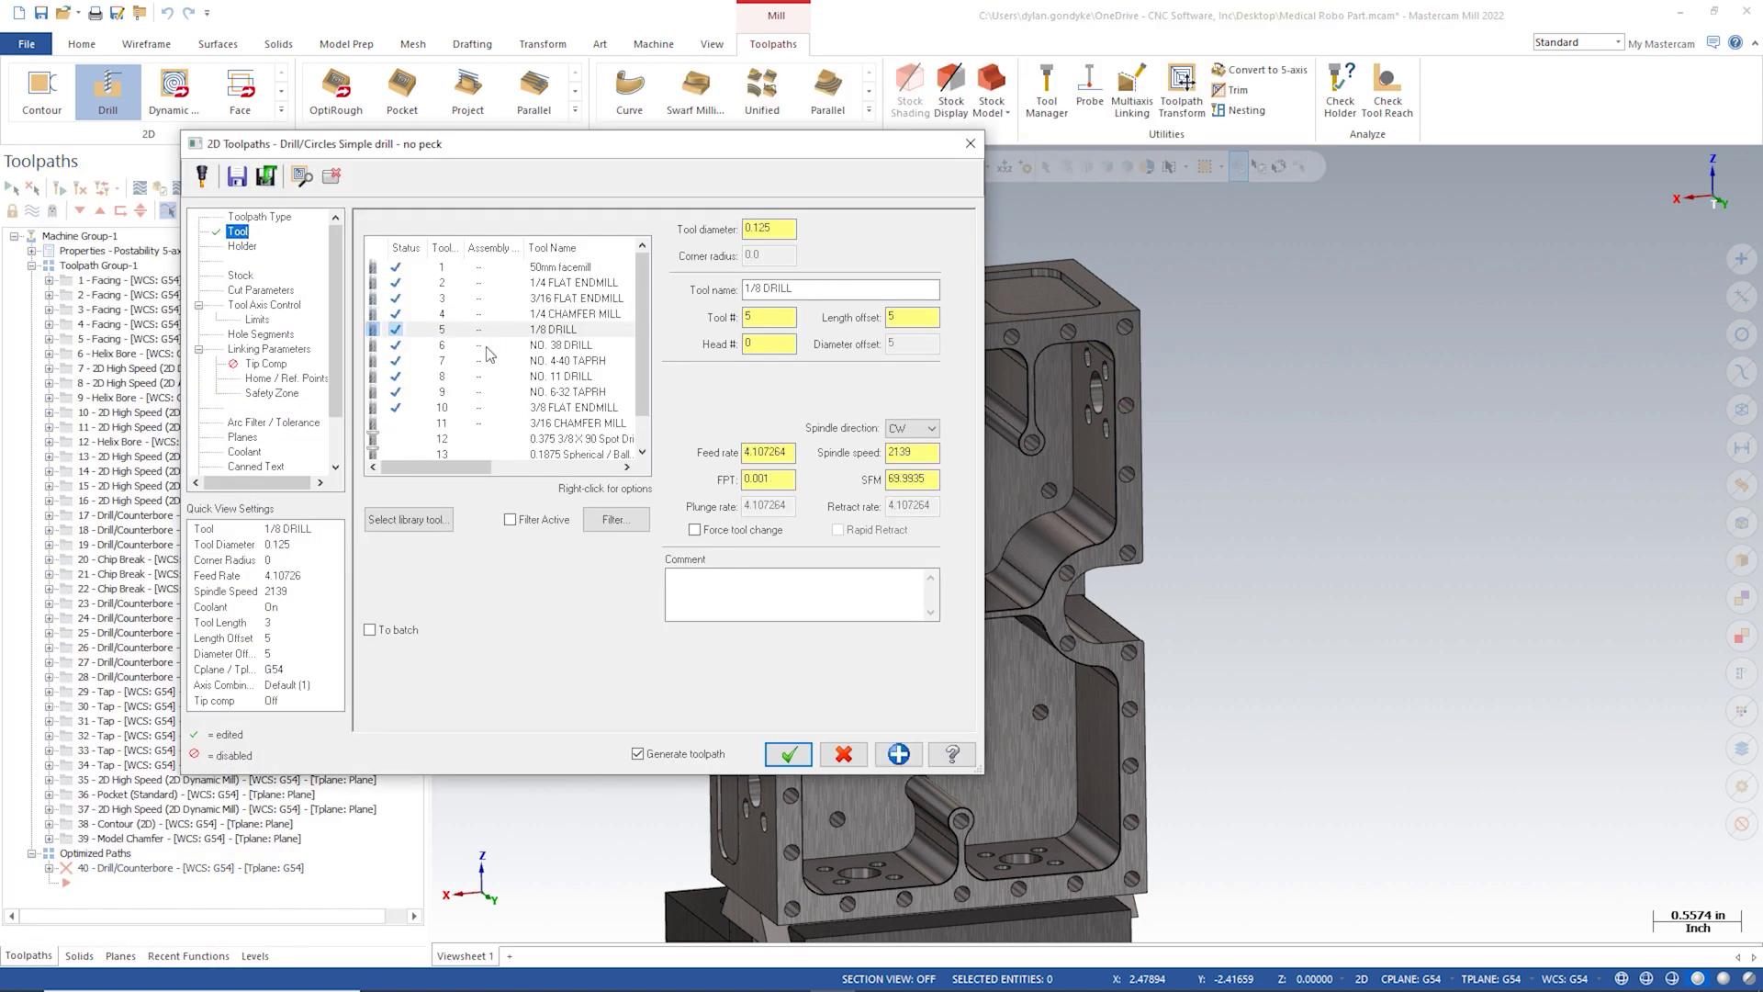
Step: Set the tool axis control's output format to 5 axis and accept incremental linking parameters
{"action": "left_click", "coordinate": [261, 290]}
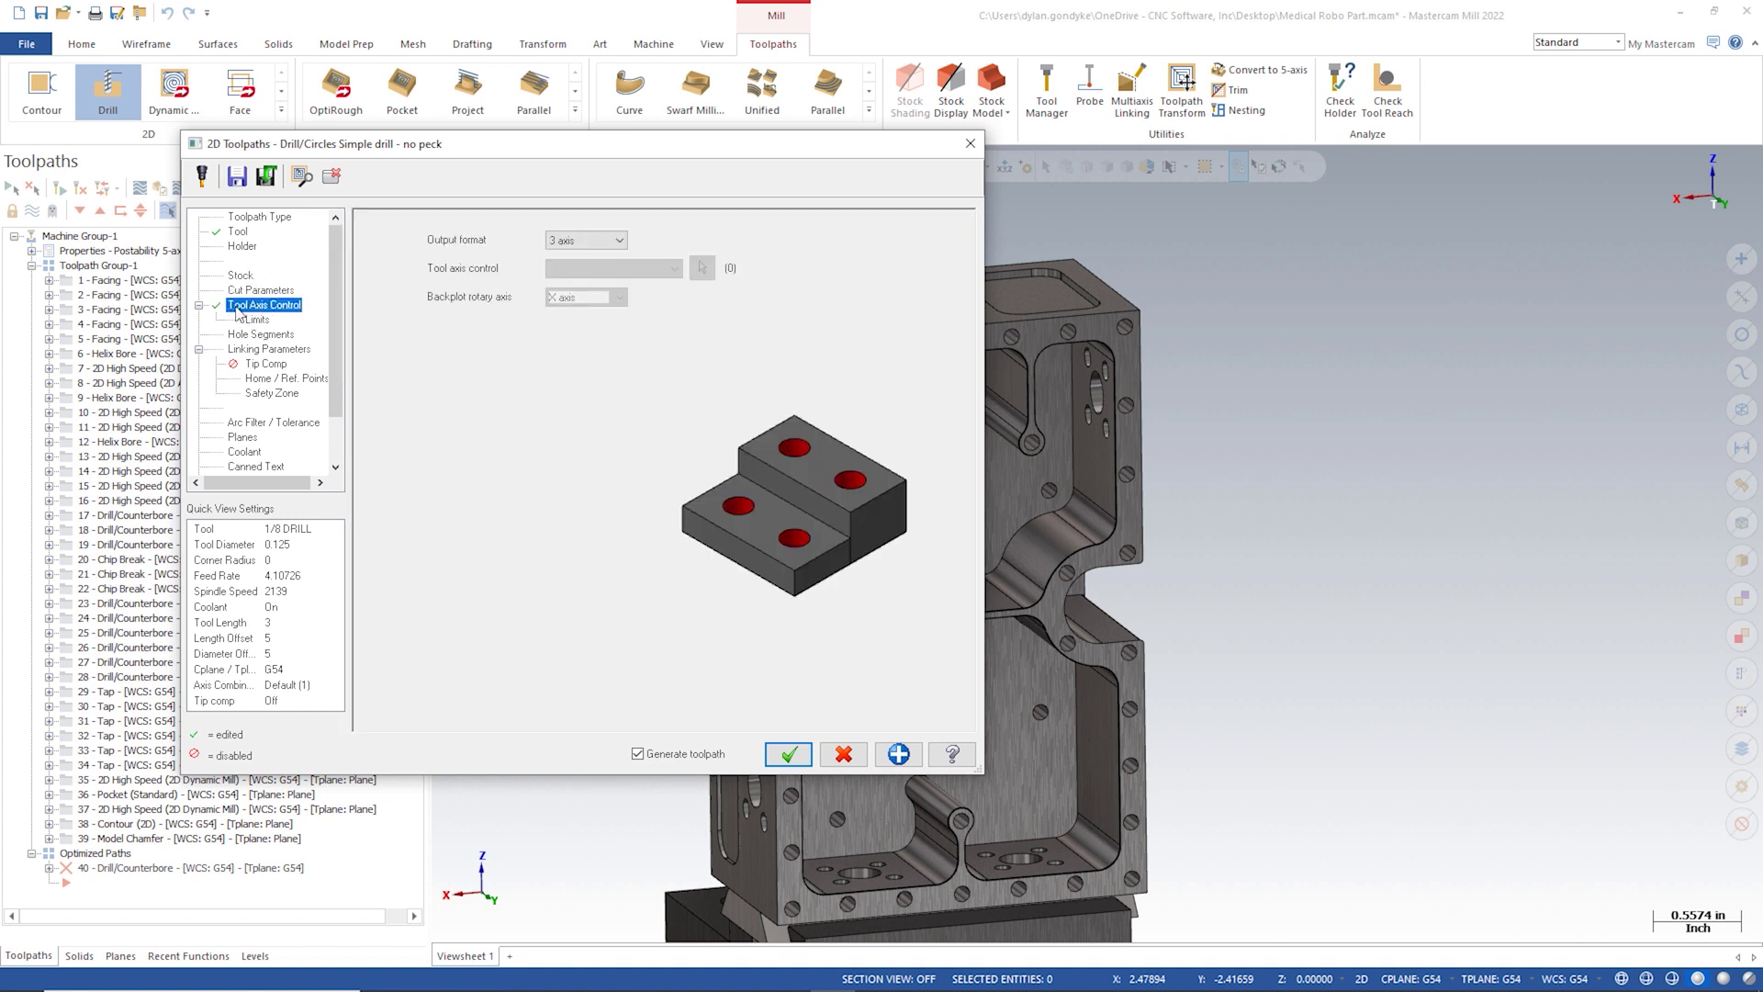
{"action": "left_click", "coordinate": [575, 240]}
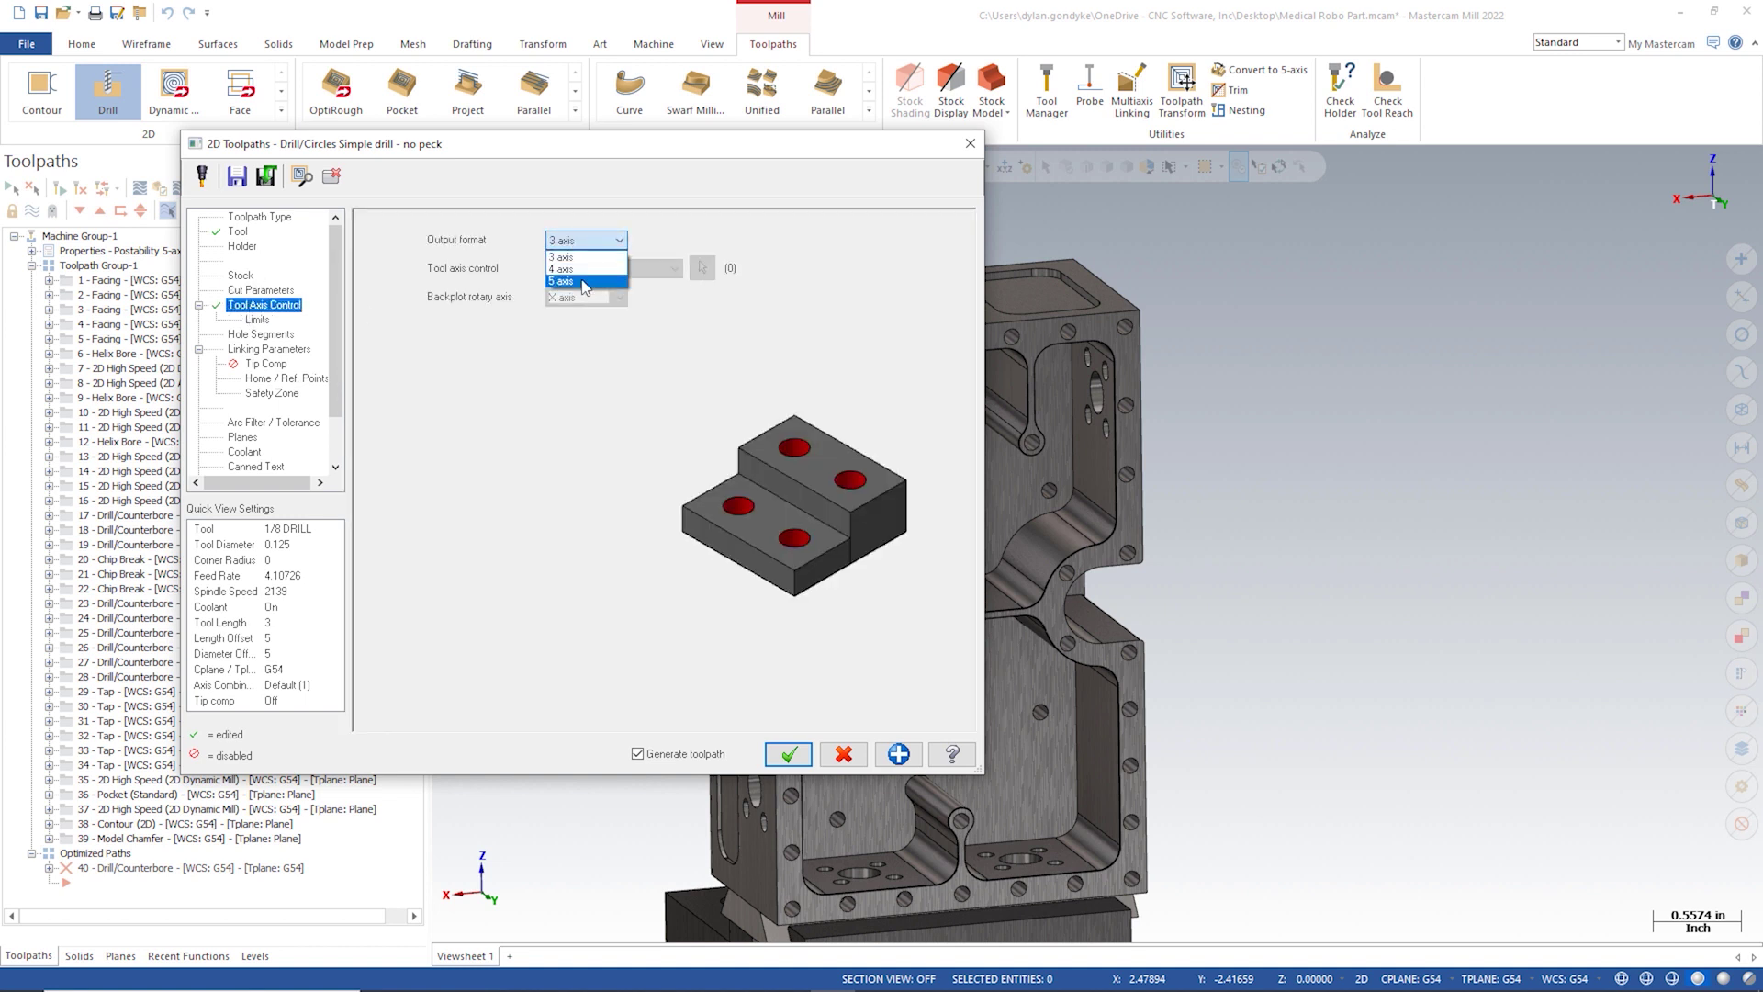
{"action": "left_click", "coordinate": [584, 281]}
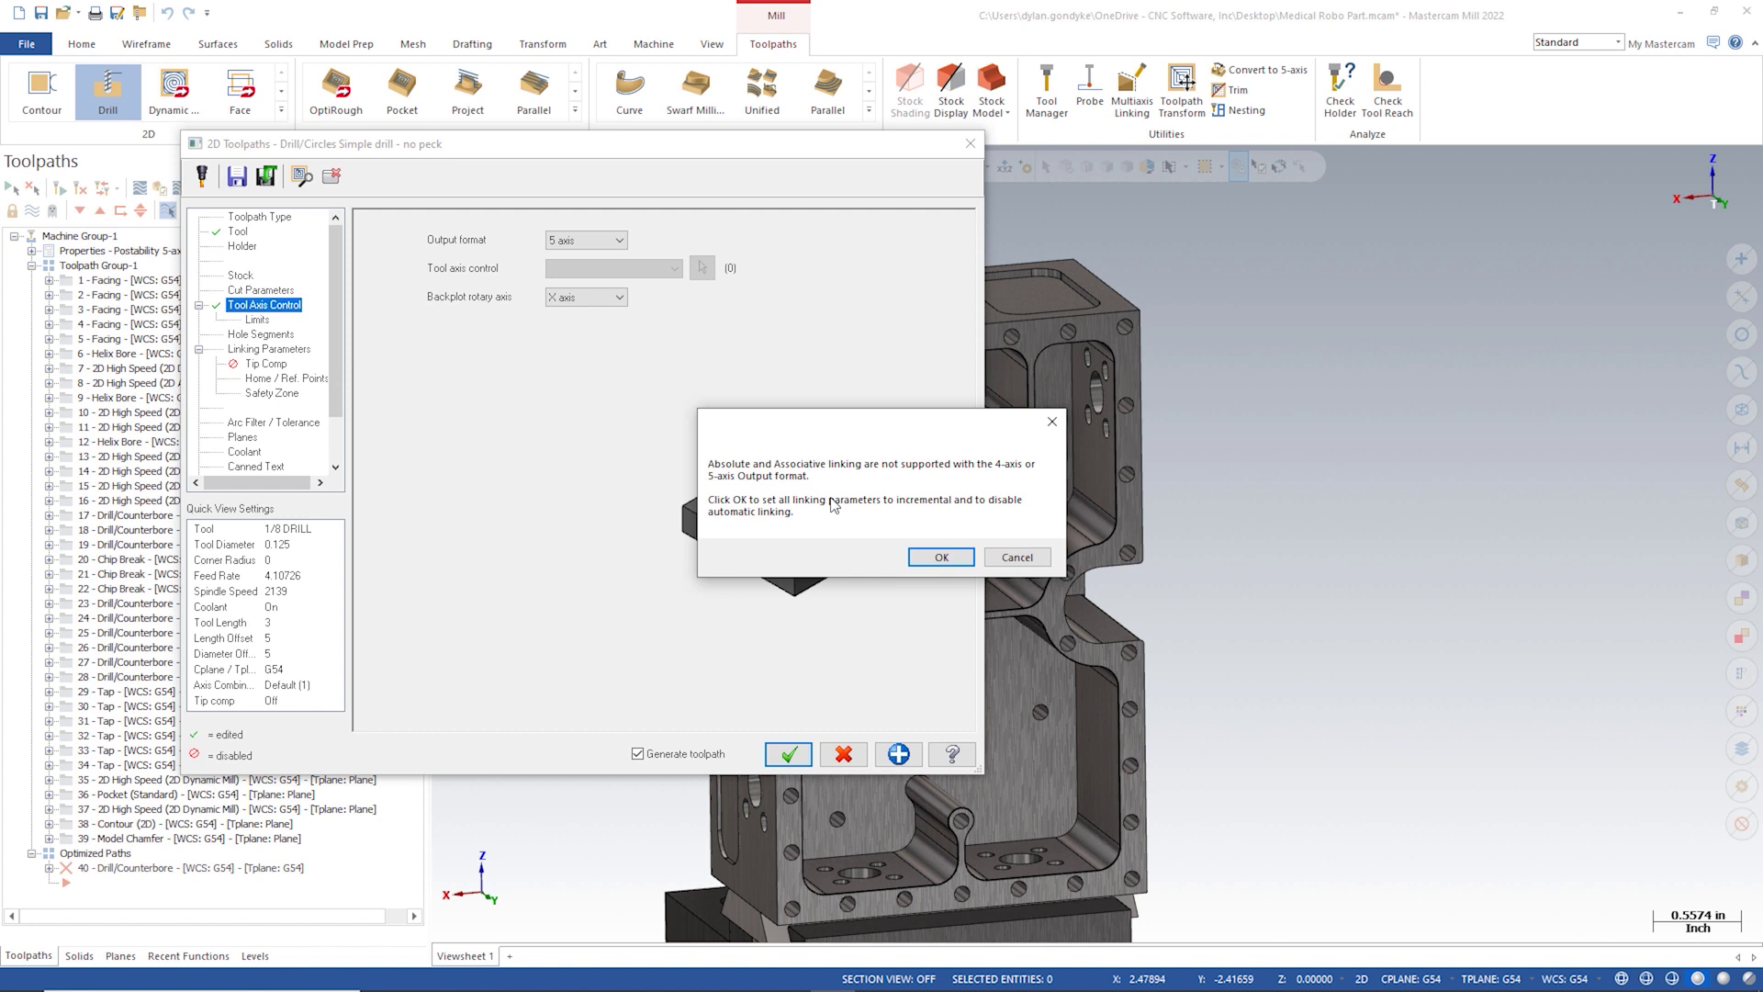
{"action": "left_click", "coordinate": [946, 560]}
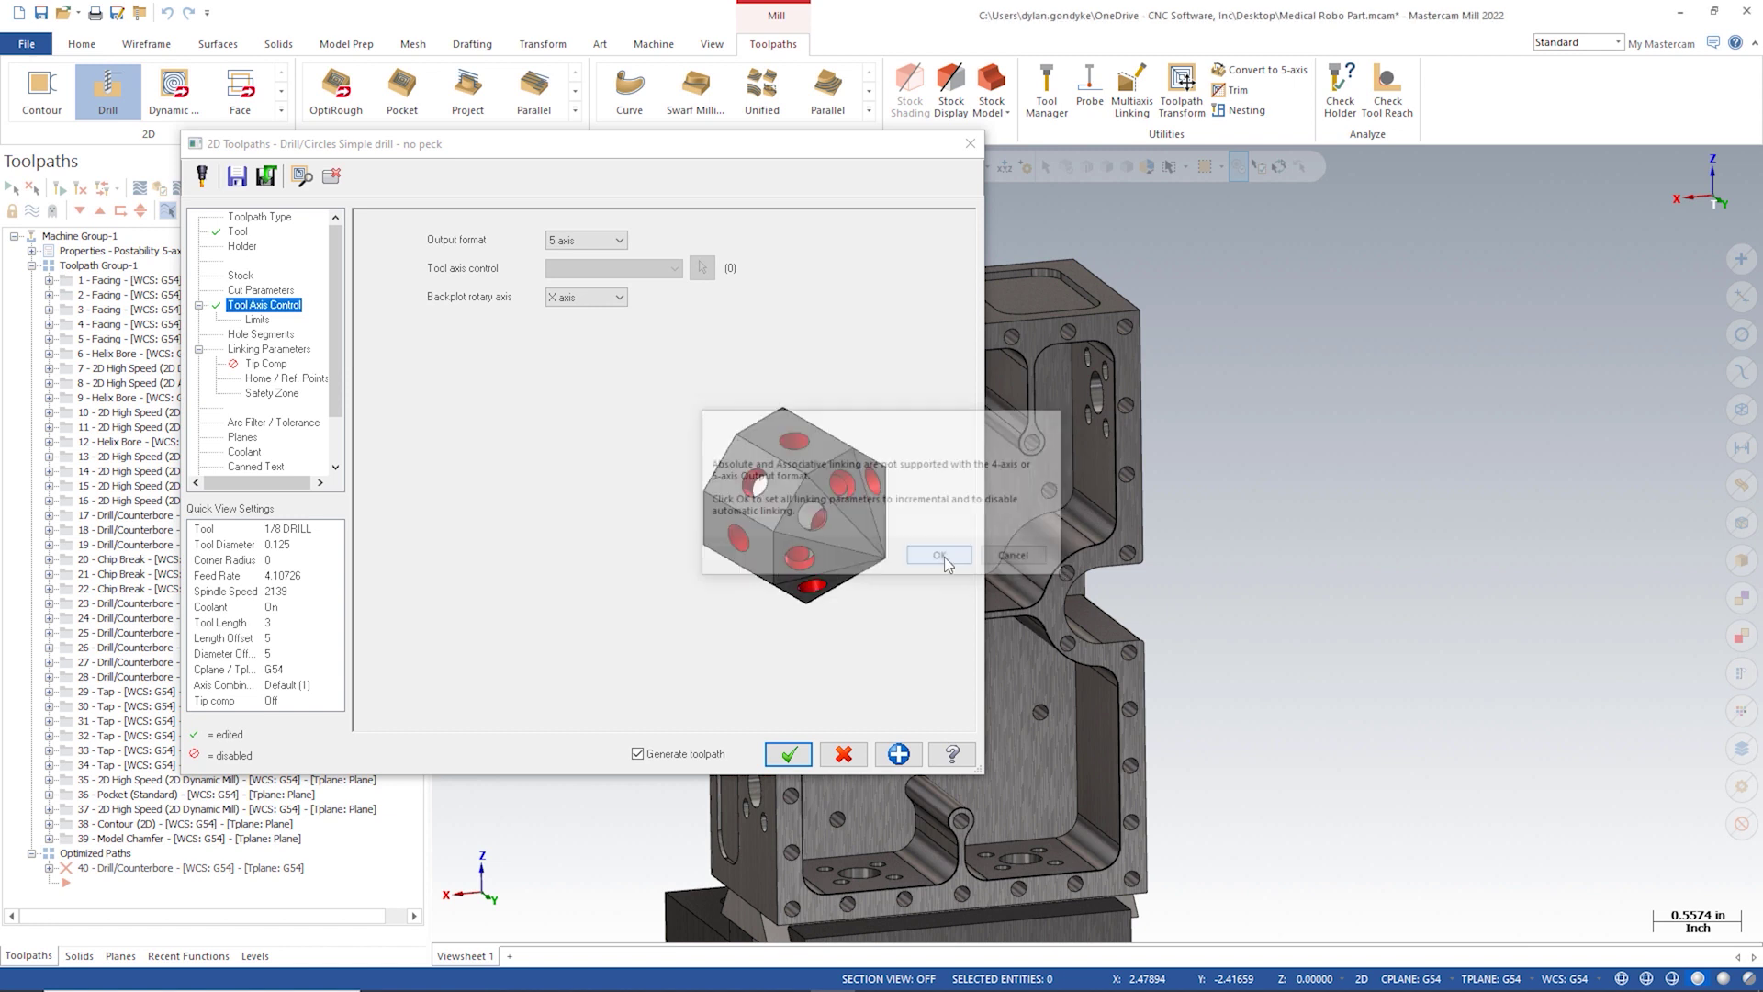
Step: Go through the clearance and retract values in the linking parameters and reload the default drill parameters
{"action": "left_click", "coordinate": [268, 351]}
{"action": "left_click", "coordinate": [700, 401]}
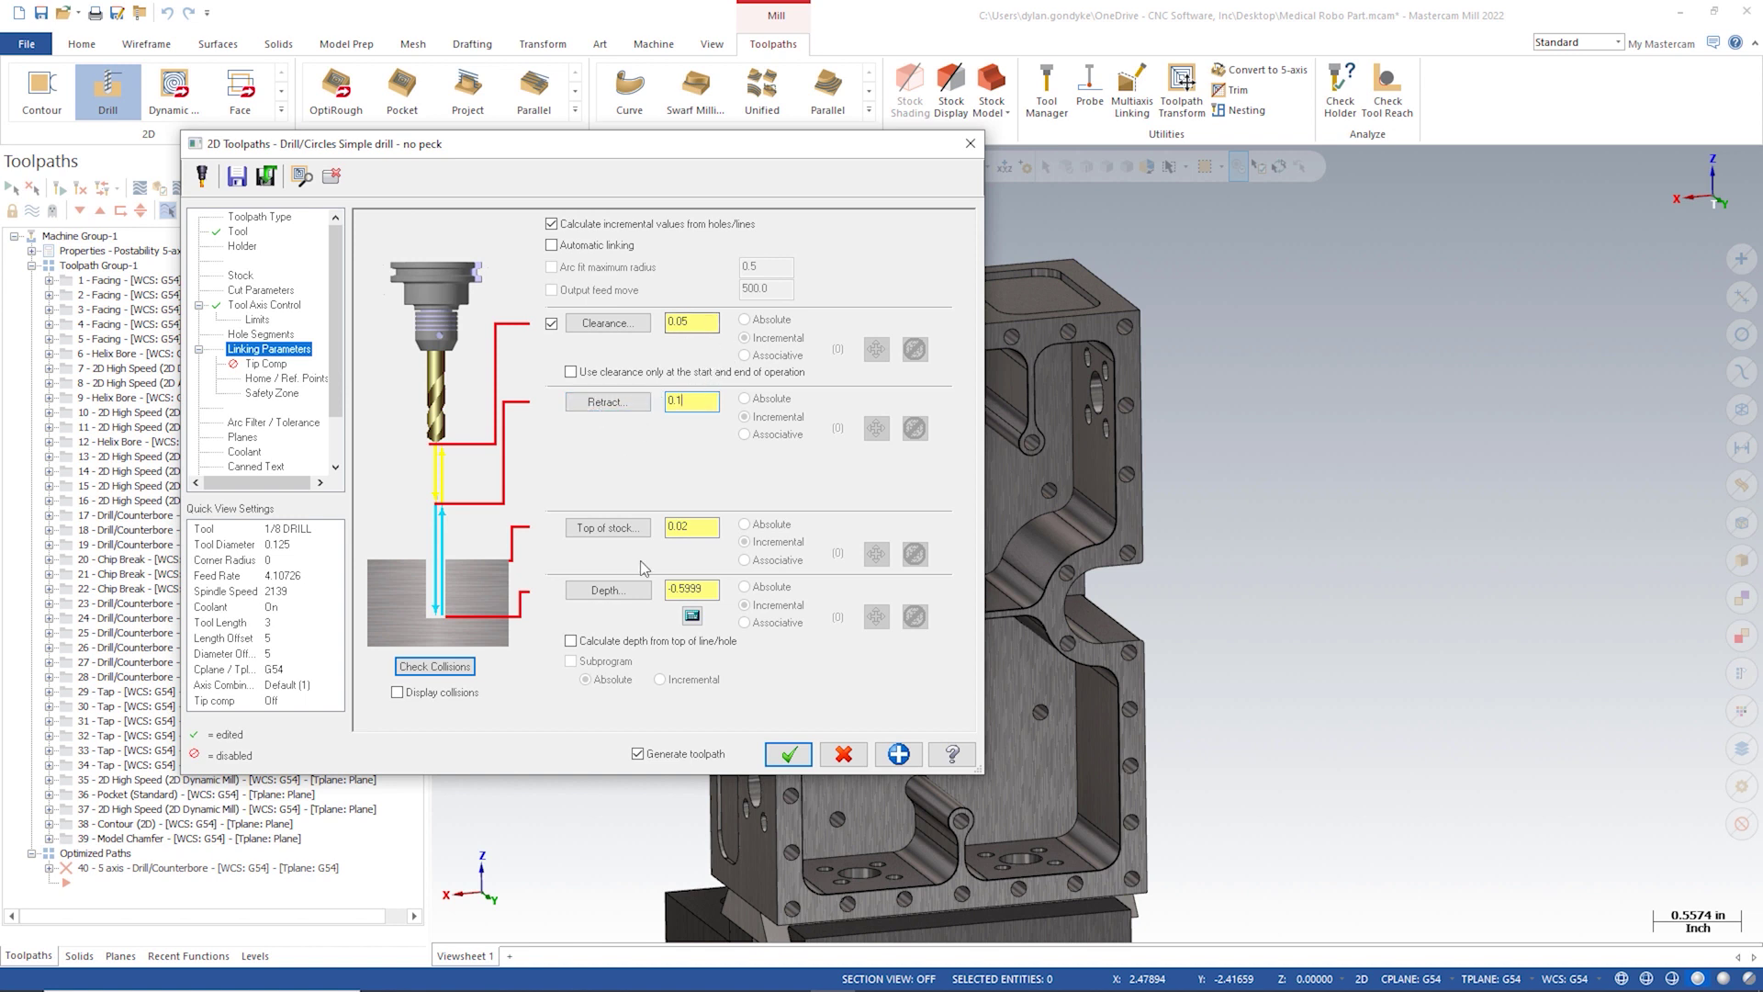
{"action": "left_click_drag", "start_coordinate": [701, 322], "coordinate": [576, 321]}
{"action": "left_click", "coordinate": [268, 179]}
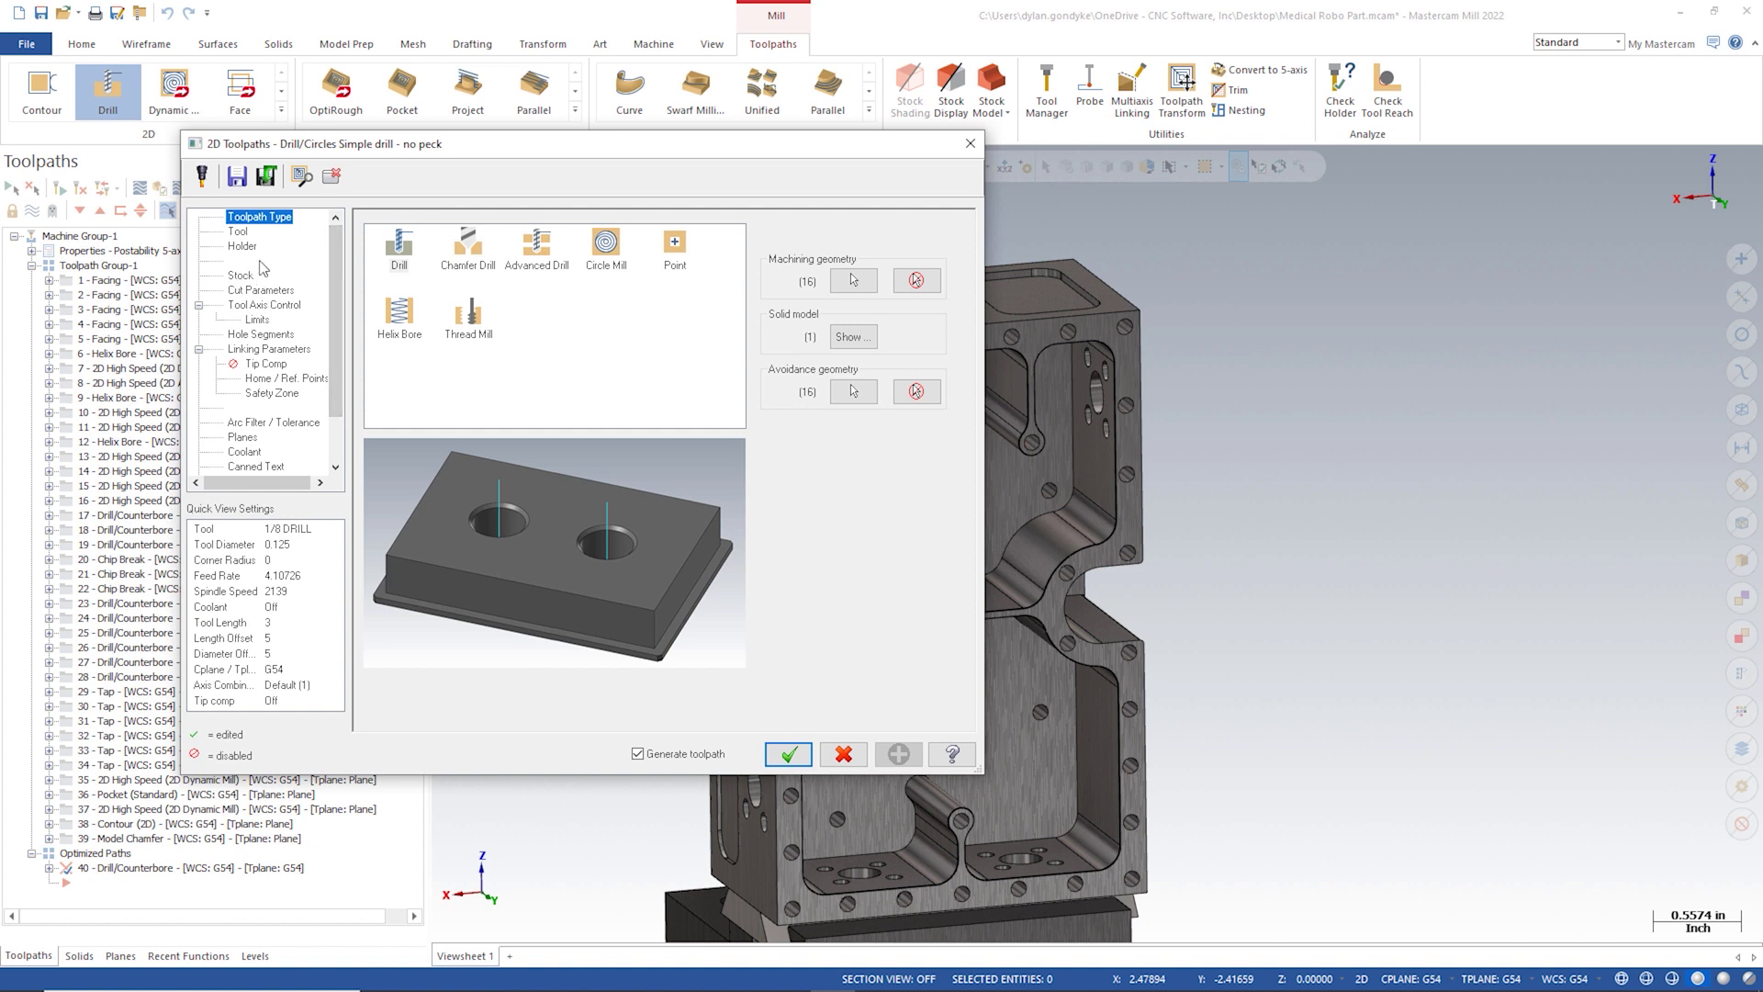
Step: Set the 1/8 DRILL operation's tool axis output to 5 axis and accept it with incremental linking values and a 0.5 retract
{"action": "left_click", "coordinate": [237, 233]}
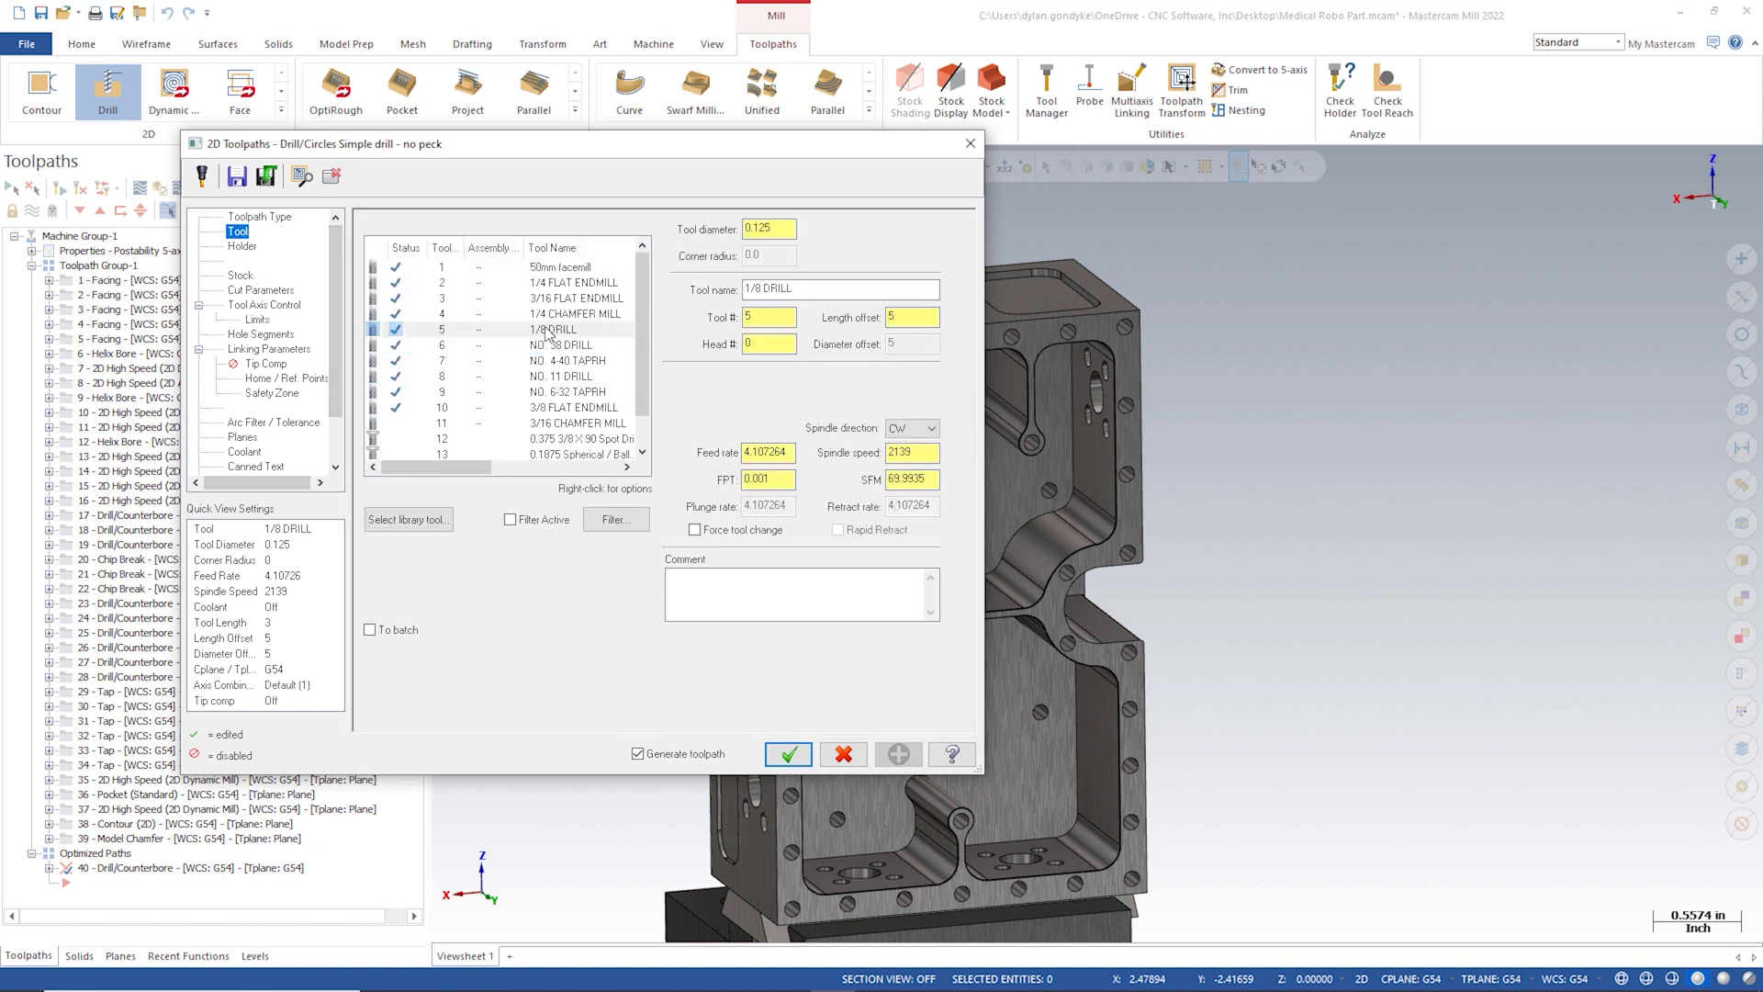
{"action": "left_click", "coordinate": [261, 290]}
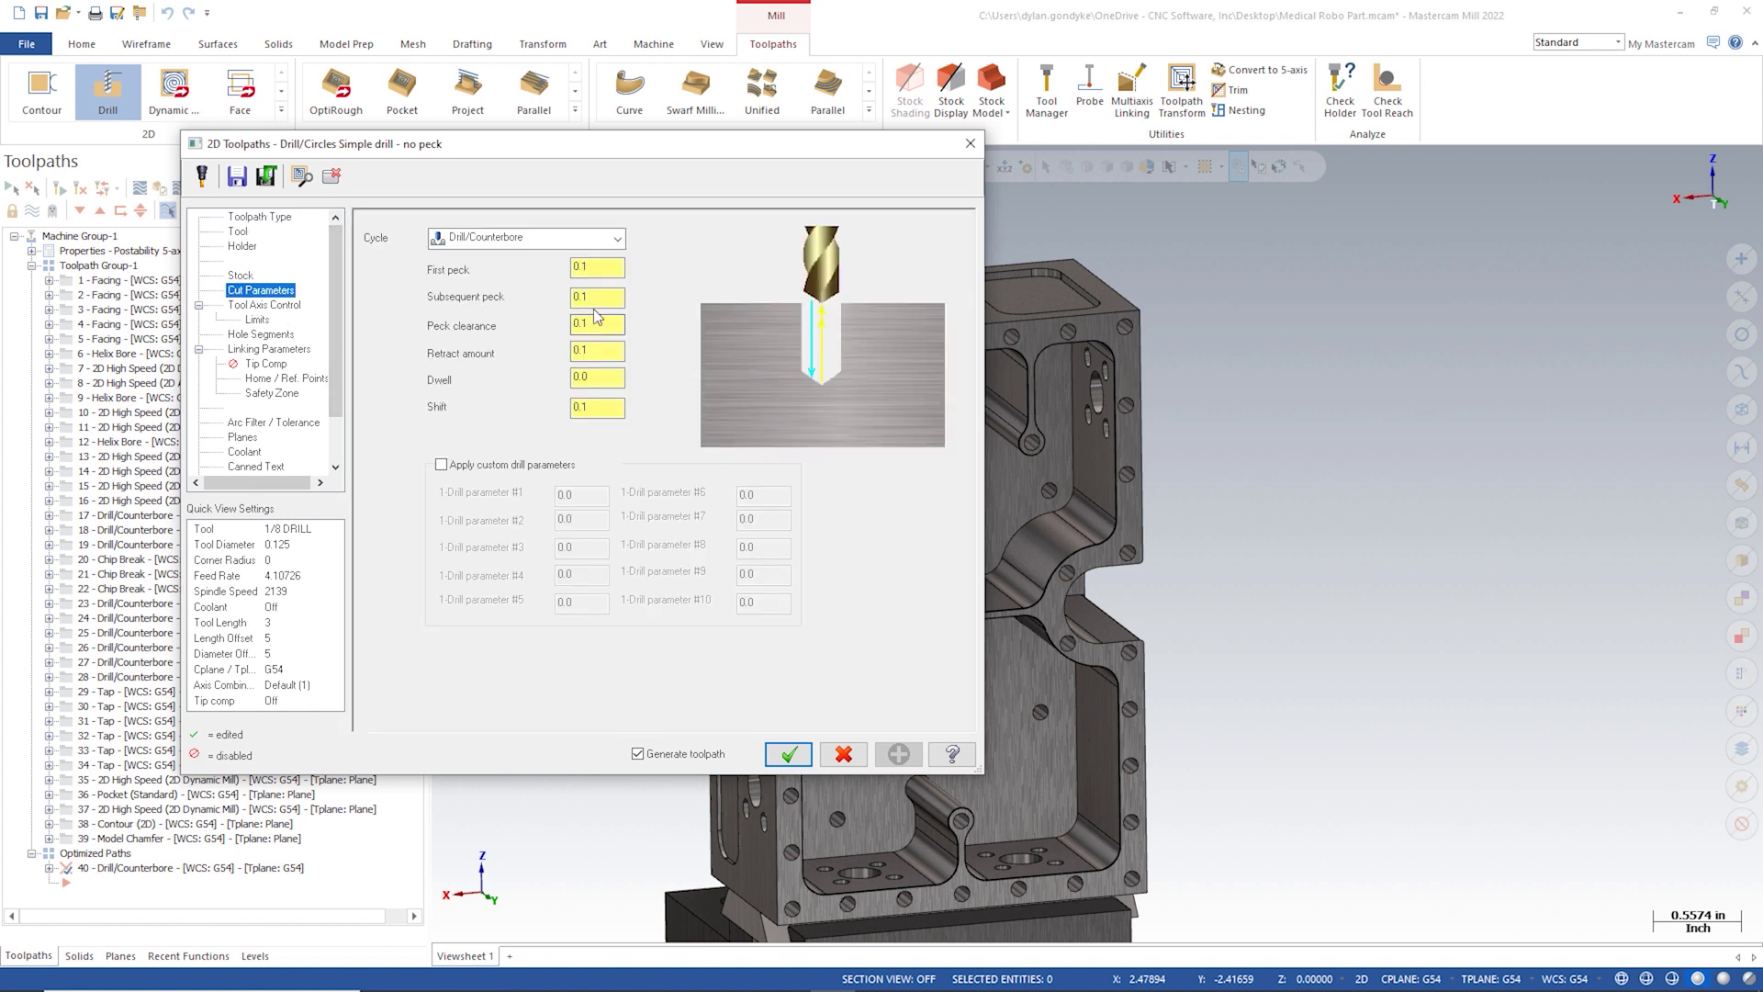
{"action": "left_click", "coordinate": [265, 305]}
{"action": "left_click", "coordinate": [592, 241]}
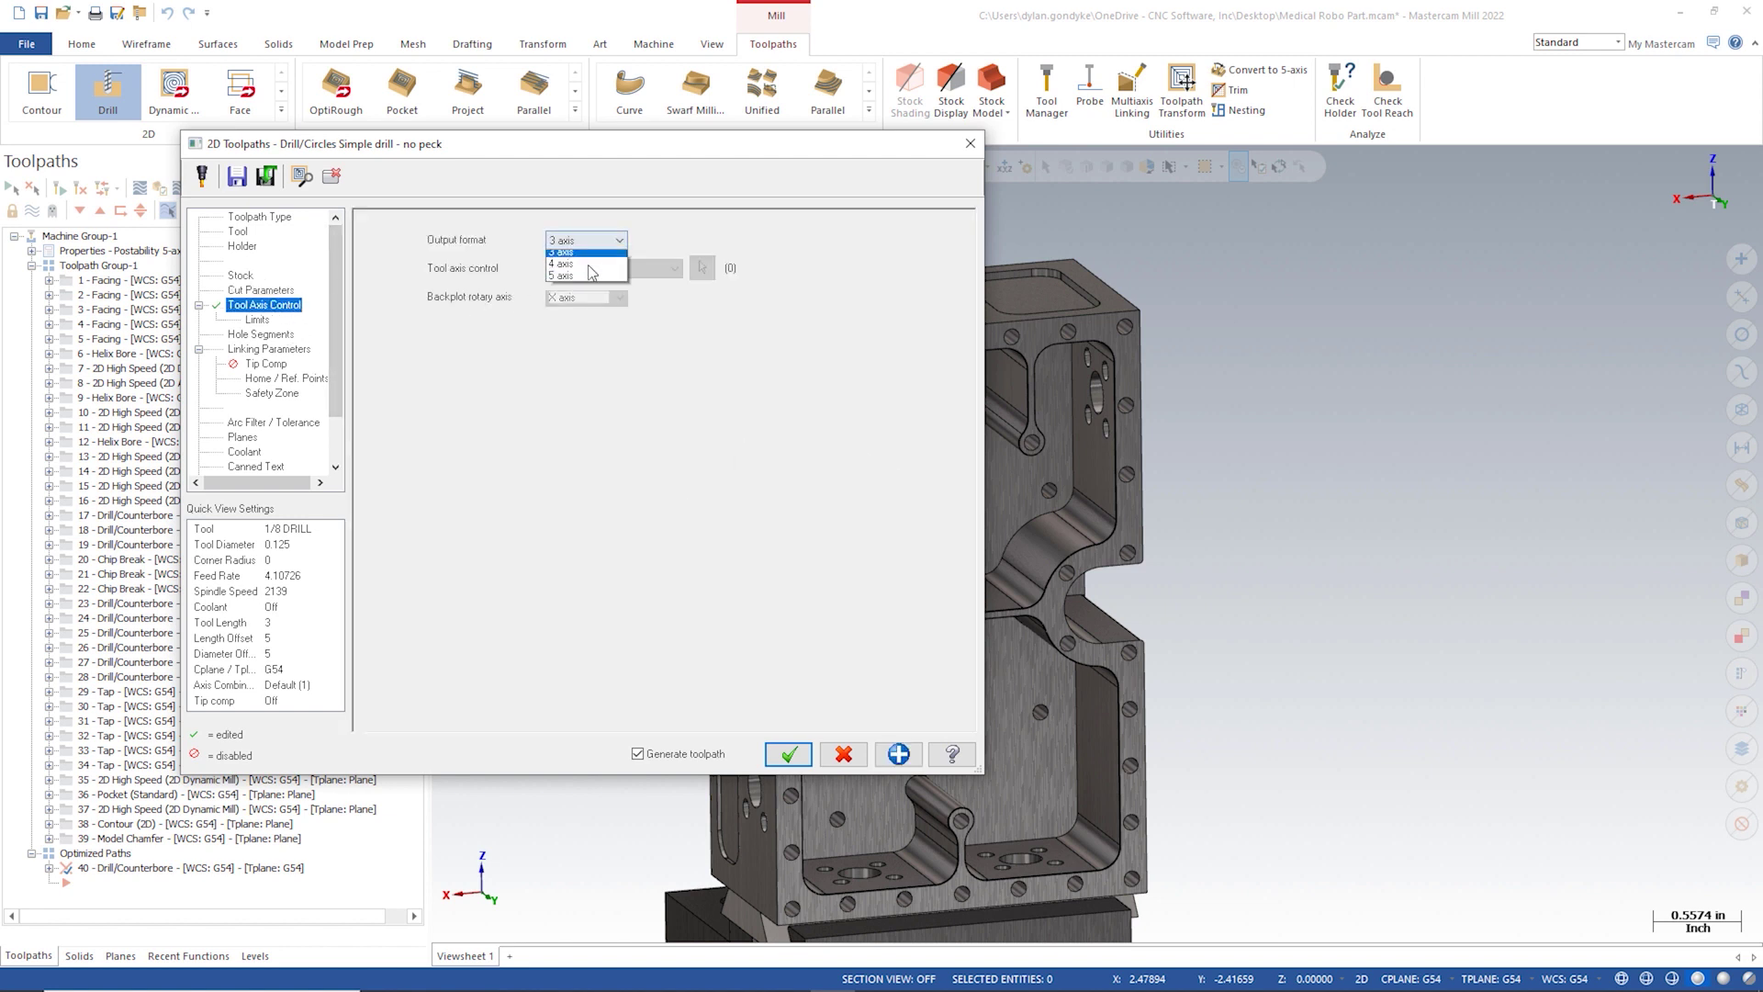
{"action": "left_click", "coordinate": [590, 281]}
{"action": "left_click", "coordinate": [269, 349]}
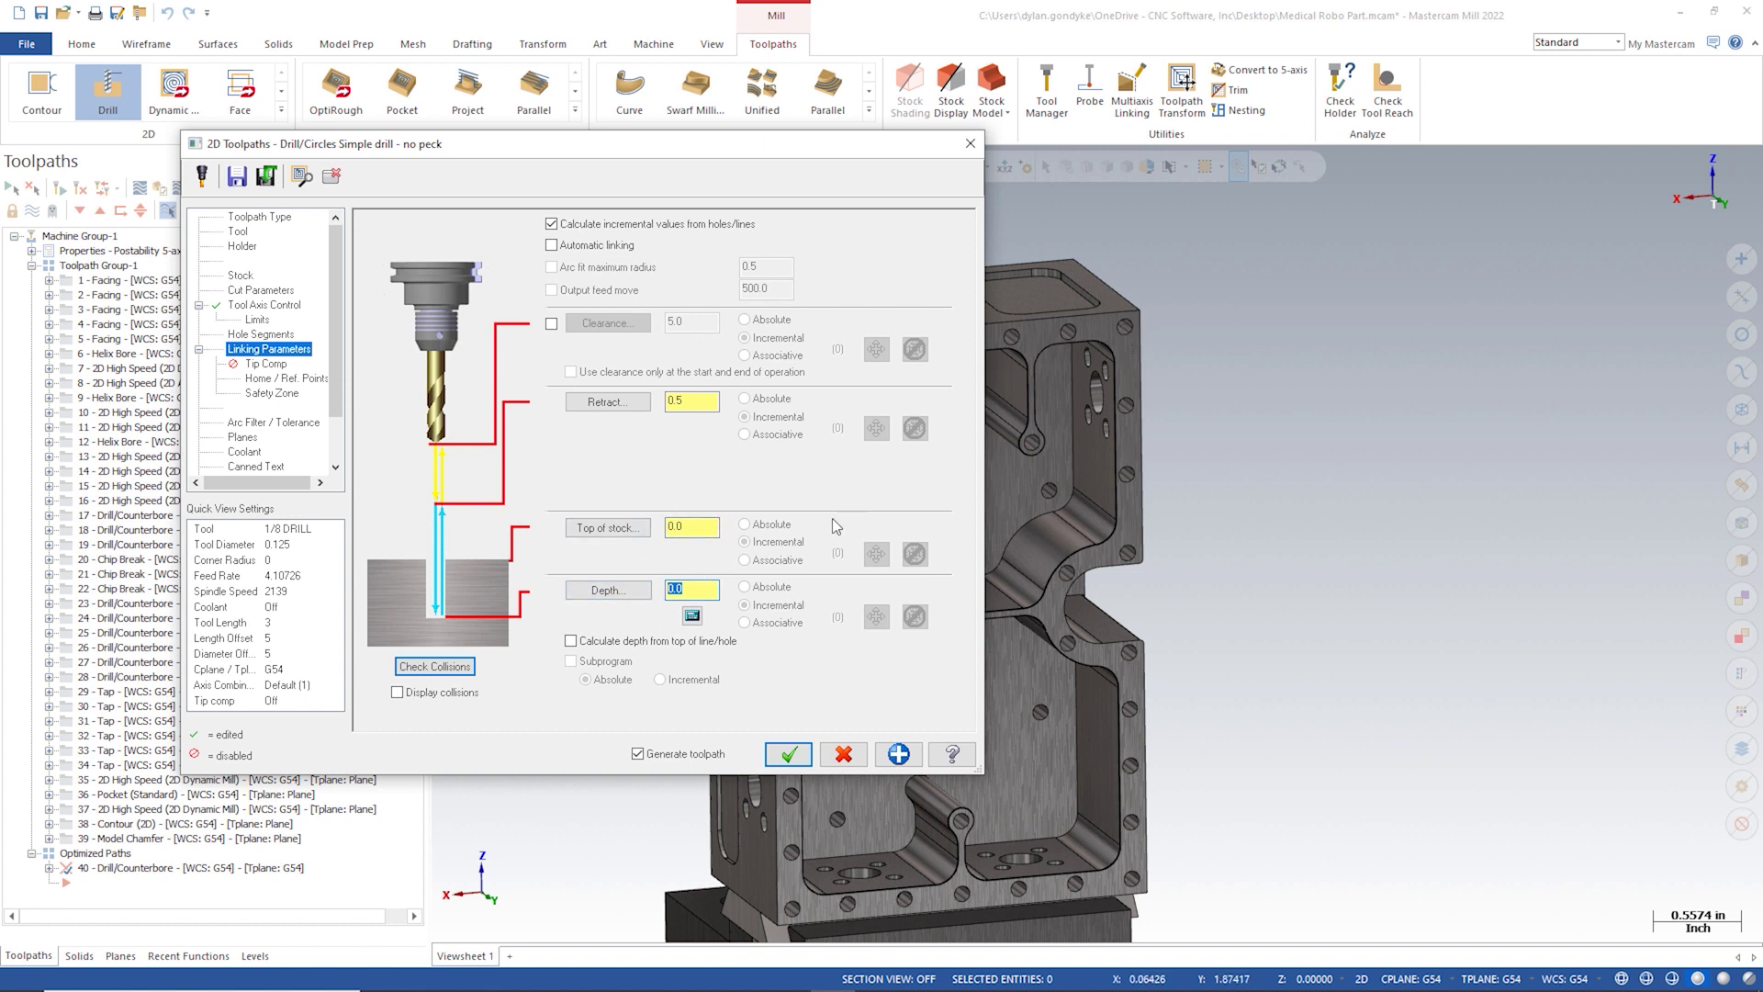
{"action": "left_click", "coordinate": [787, 754]}
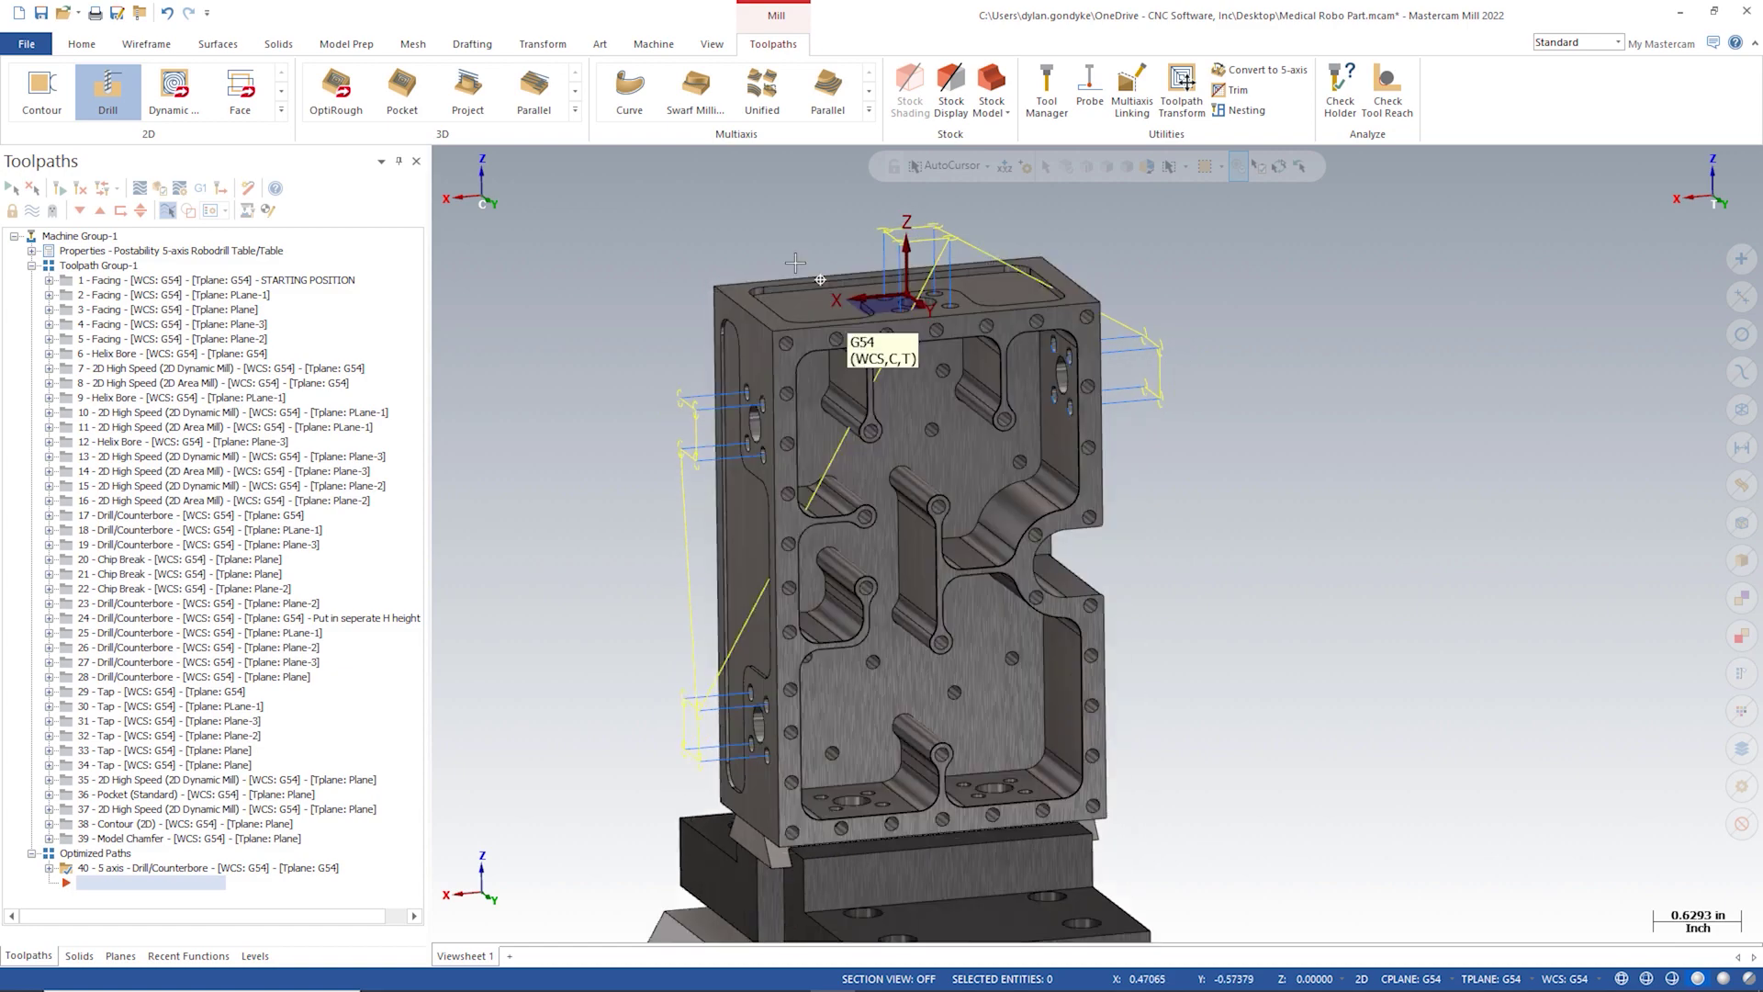
Step: Examine the 5-axis drill toolpath's linking moves between the part's side and top faces for collisions
{"action": "middle_click_drag", "start_coordinate": [795, 264], "coordinate": [780, 368]}
{"action": "scroll", "coordinate": [634, 649], "scroll_direction": "up", "scroll_amount": 3}
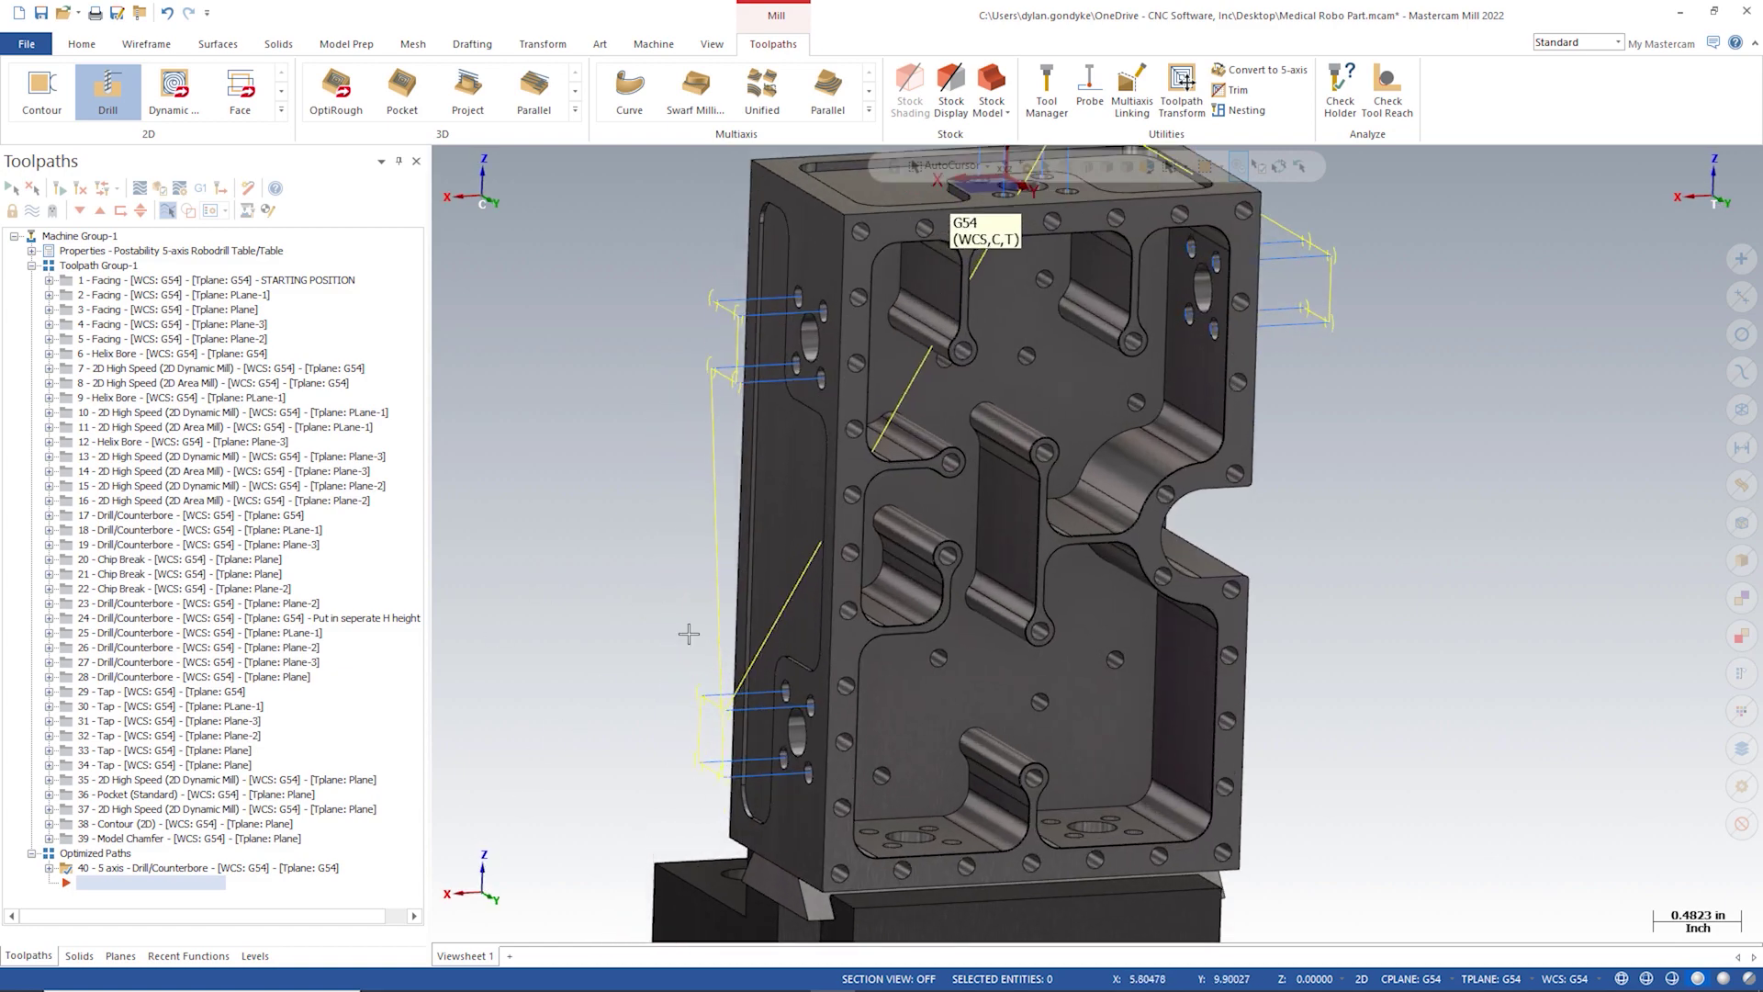
{"action": "scroll", "coordinate": [688, 634], "scroll_direction": "up", "scroll_amount": 2}
{"action": "middle_click_drag", "start_coordinate": [688, 634], "coordinate": [690, 675]}
{"action": "scroll", "coordinate": [657, 700], "scroll_direction": "down", "scroll_amount": 3}
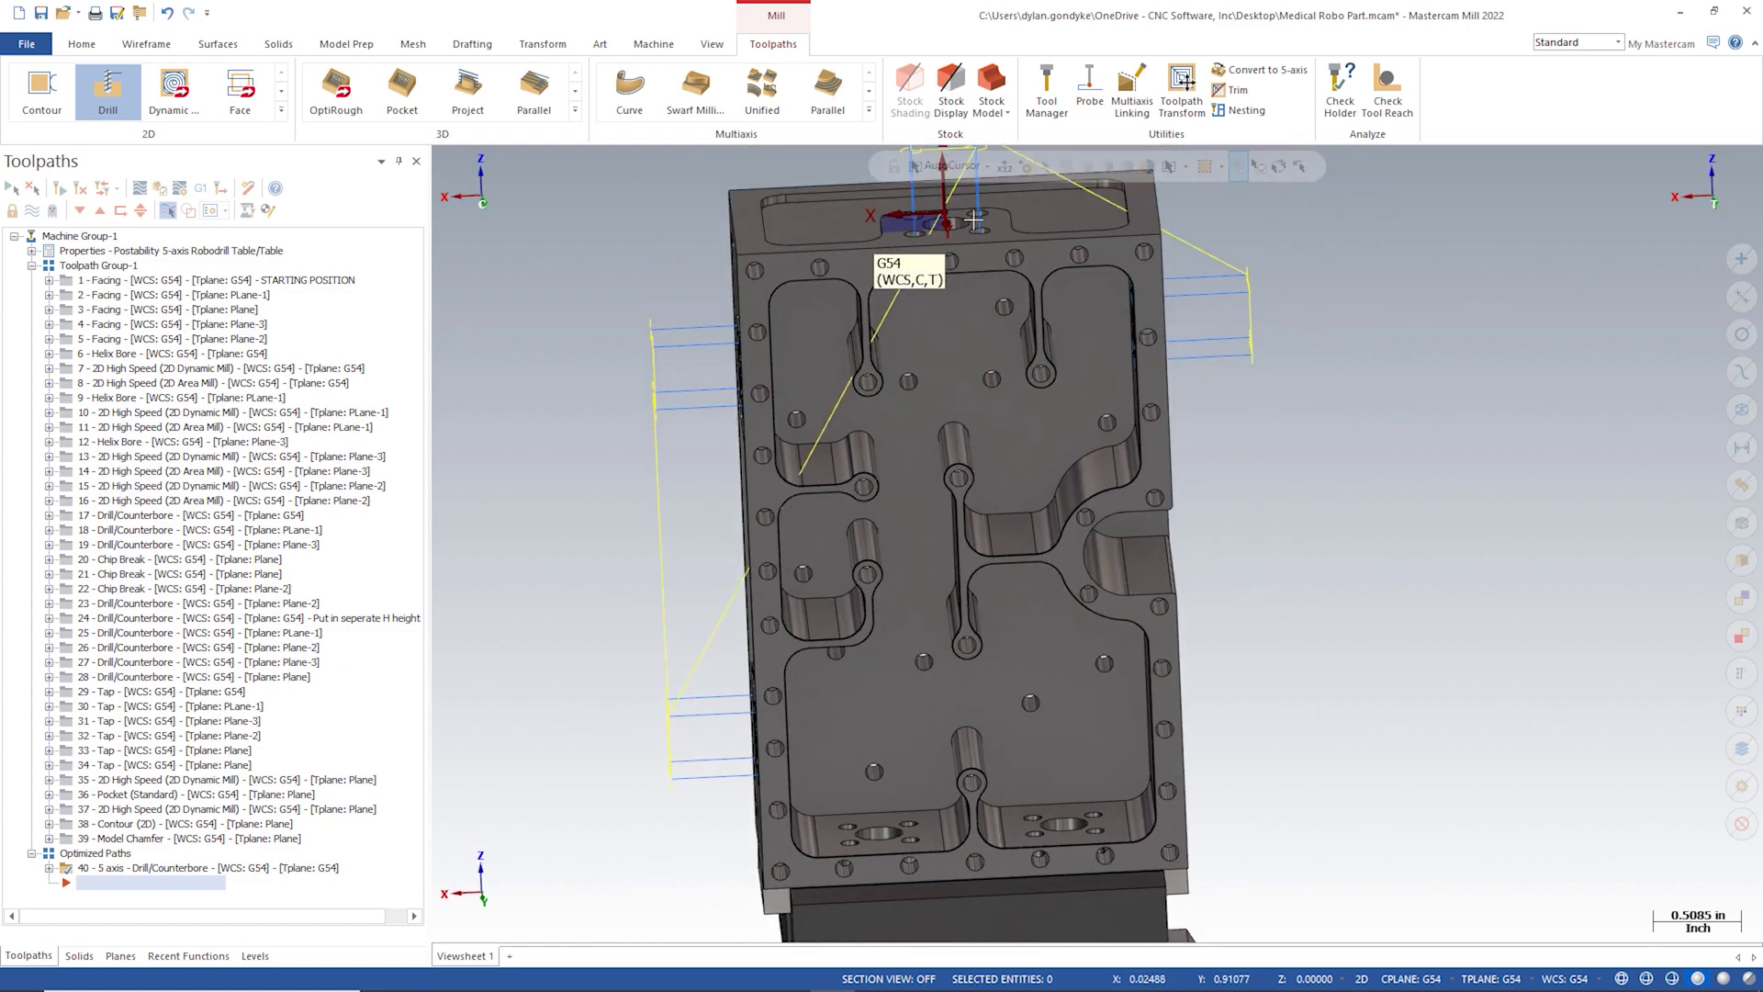
{"action": "scroll", "coordinate": [812, 640], "scroll_direction": "down", "scroll_amount": 3}
{"action": "middle_click_drag", "start_coordinate": [877, 343], "coordinate": [762, 689]}
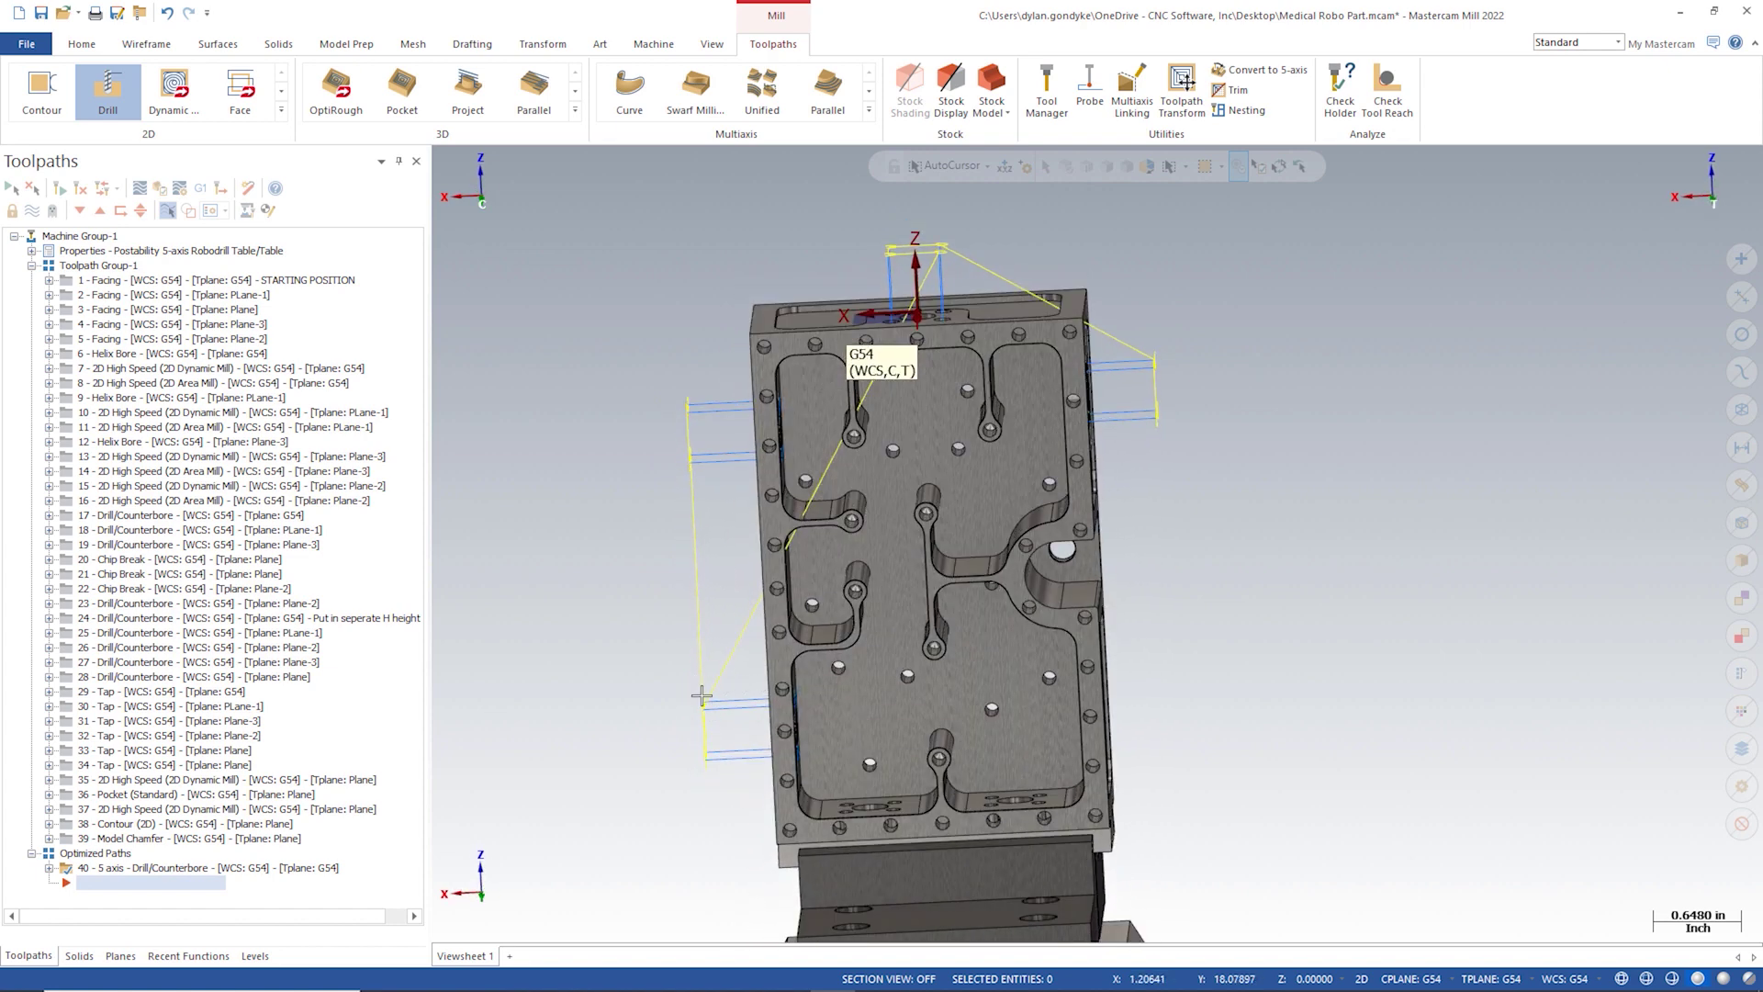
{"action": "middle_click_drag", "start_coordinate": [955, 259], "coordinate": [1047, 276]}
{"action": "scroll", "coordinate": [1150, 352], "scroll_direction": "up", "scroll_amount": 3}
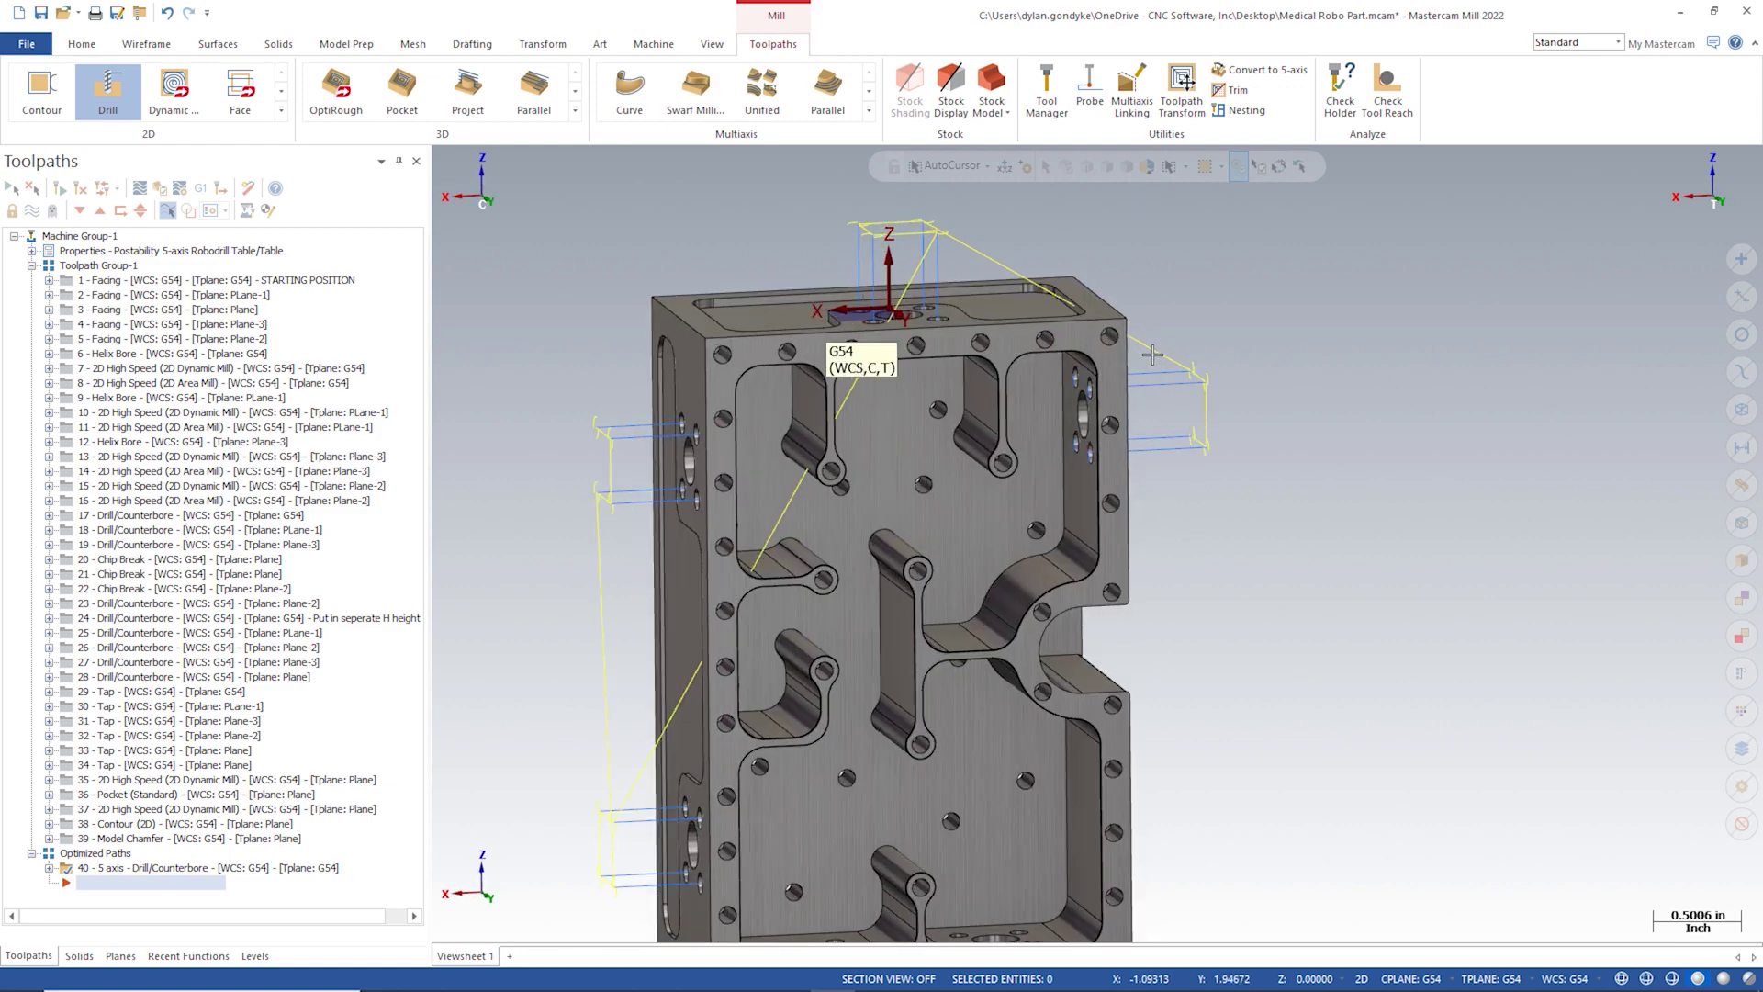
{"action": "middle_click_drag", "start_coordinate": [1153, 354], "coordinate": [683, 546]}
{"action": "scroll", "coordinate": [582, 637], "scroll_direction": "down", "scroll_amount": 2}
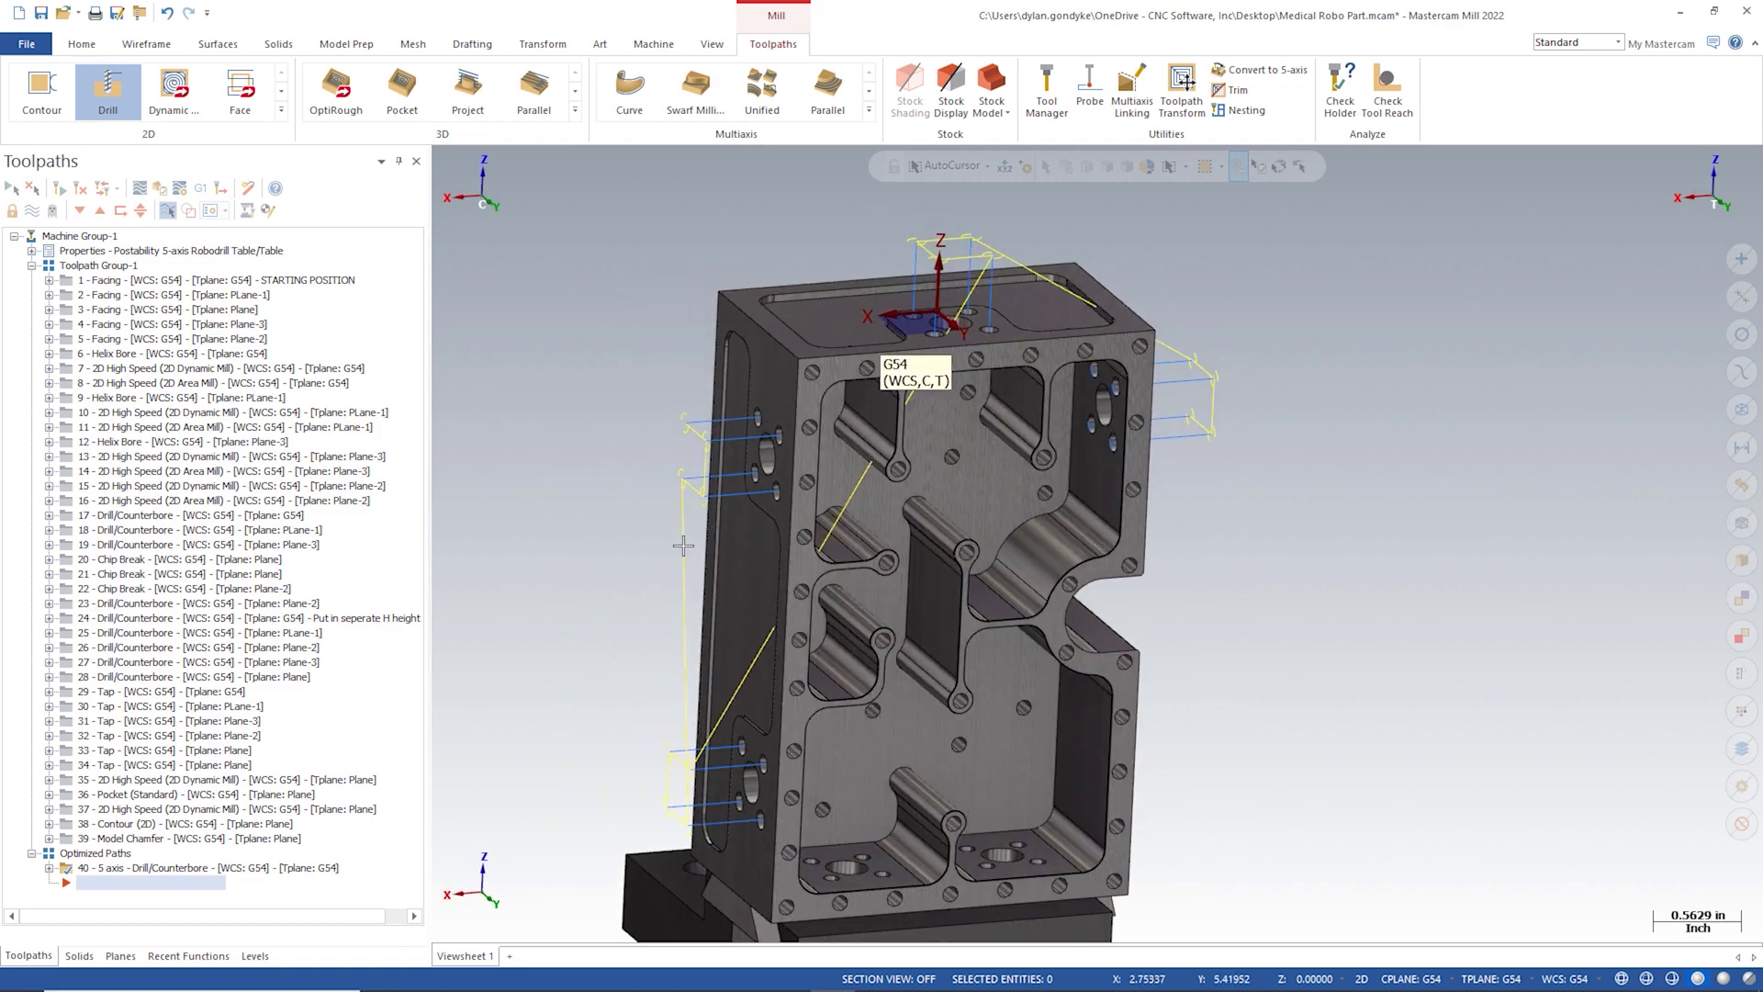
{"action": "scroll", "coordinate": [810, 552], "scroll_direction": "down", "scroll_amount": 2}
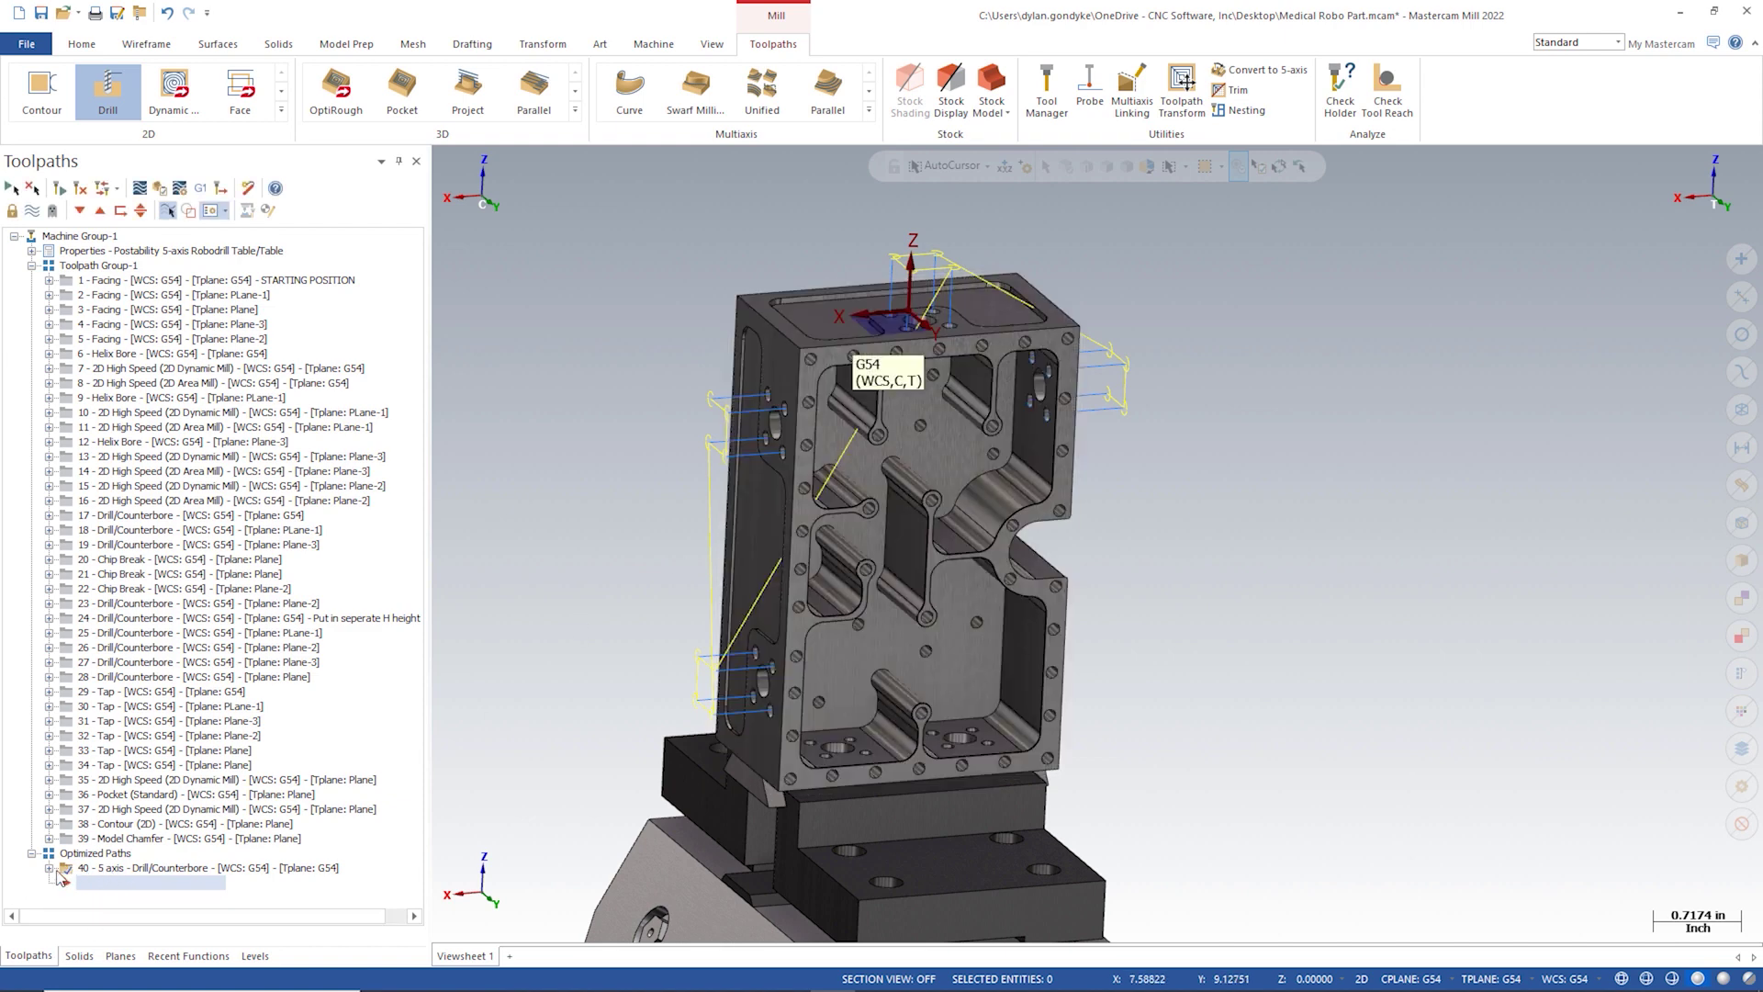
Step: Enable a safety zone with 5 Axis rotation for the drilling operation and open its wrap shape definition
{"action": "left_click", "coordinate": [120, 852]}
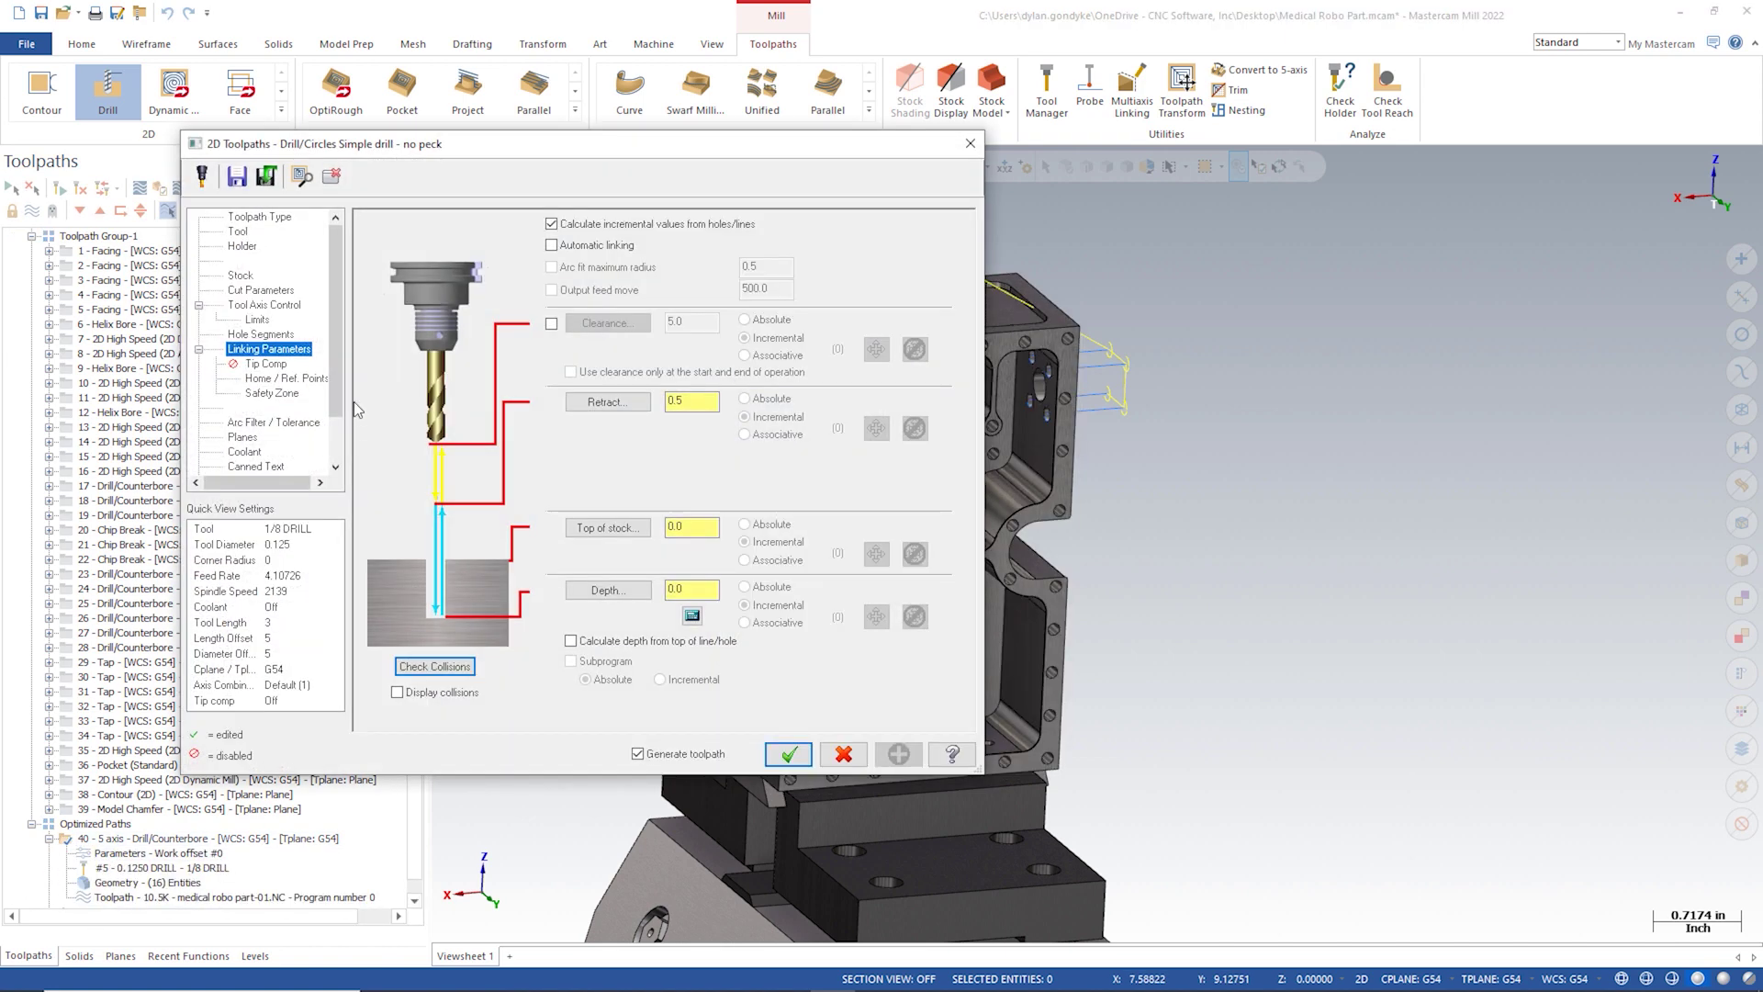
{"action": "left_click", "coordinate": [272, 393]}
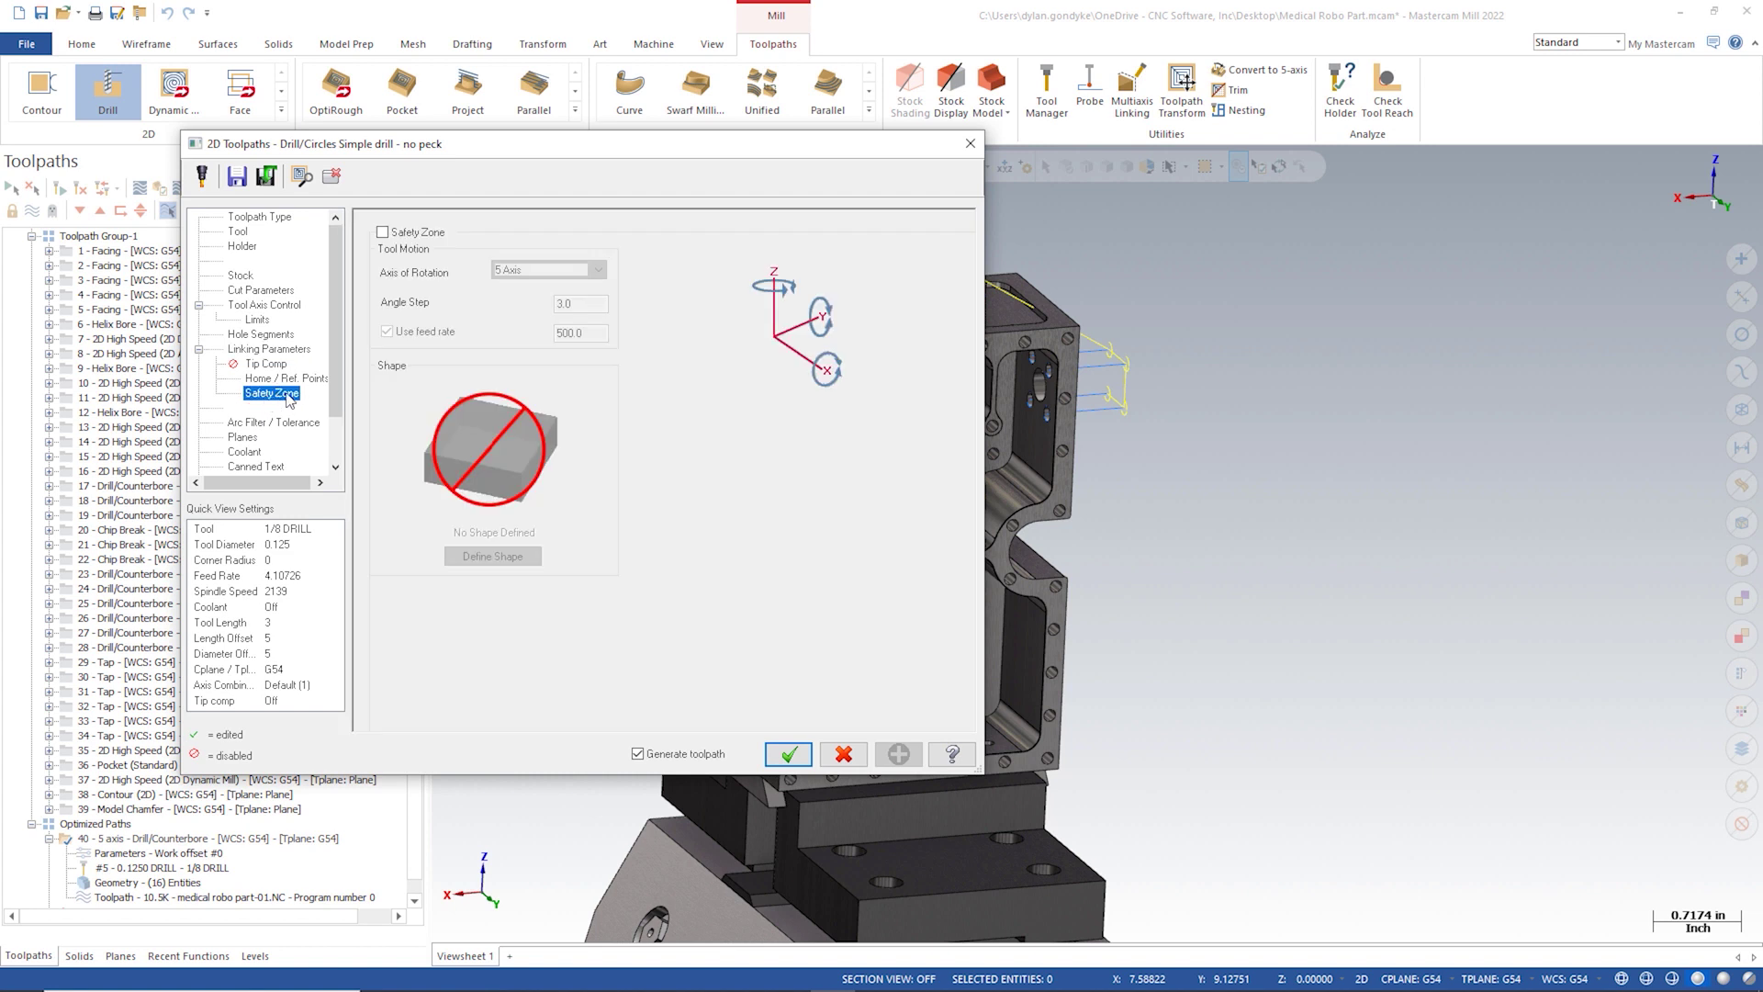
{"action": "left_click", "coordinate": [382, 233]}
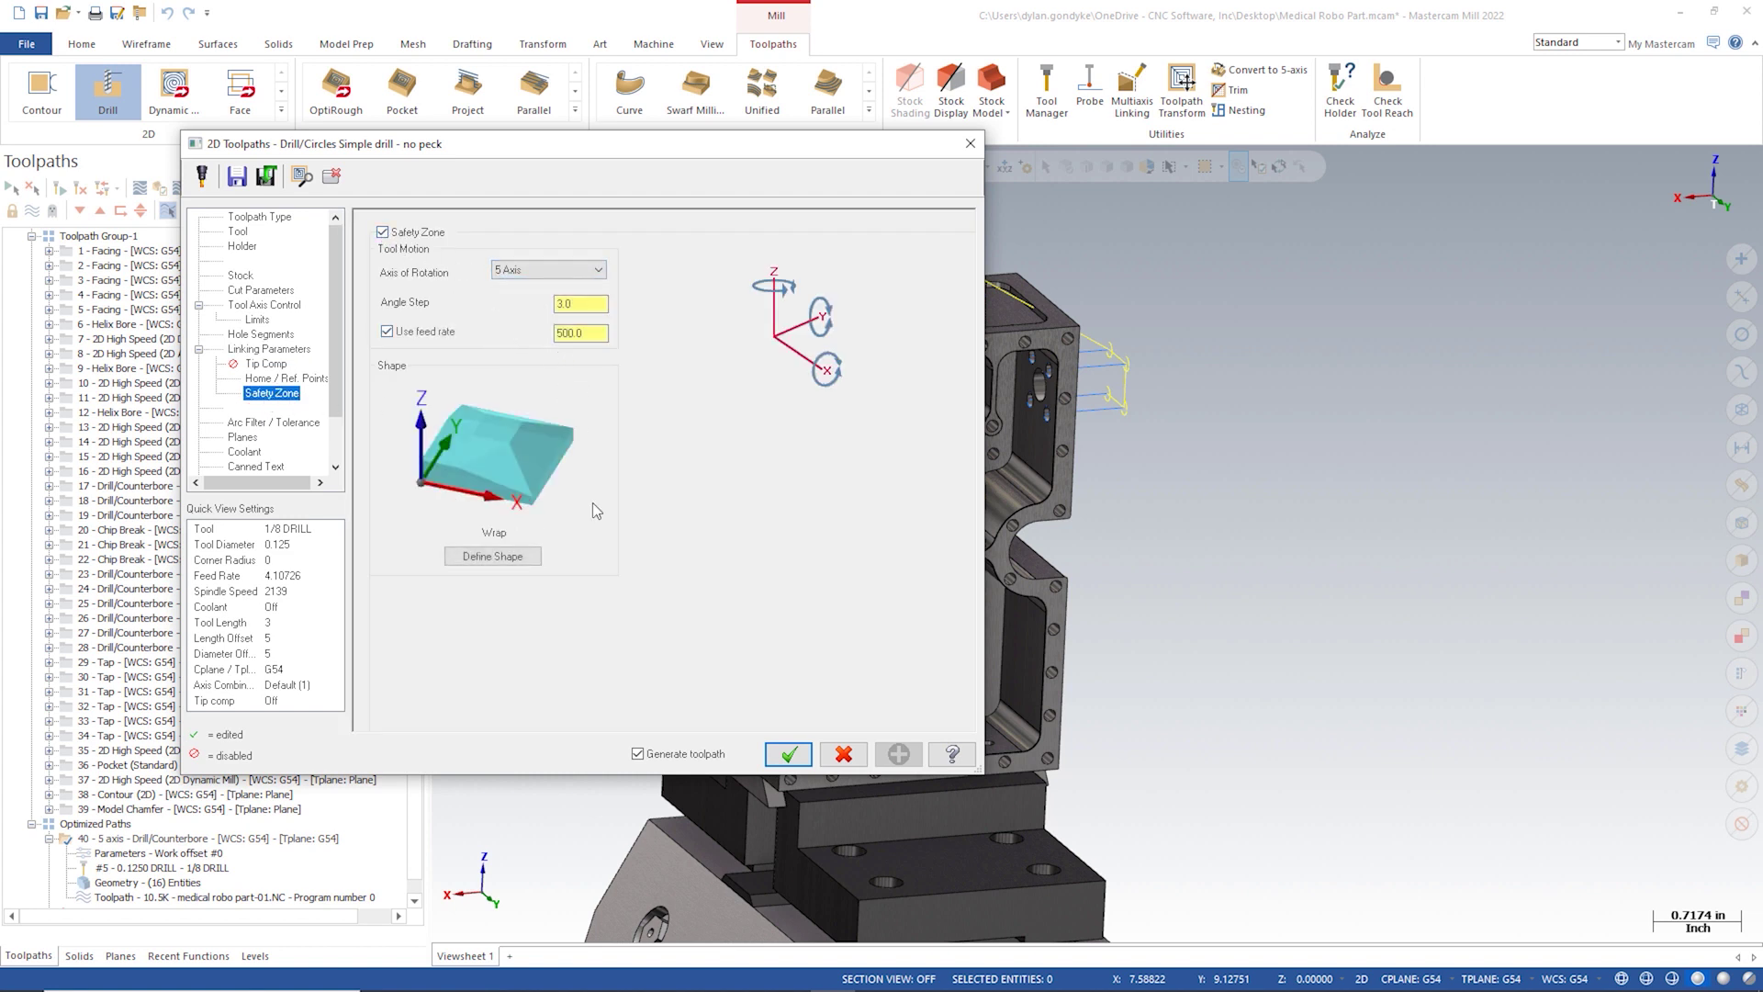
{"action": "left_click", "coordinate": [493, 556]}
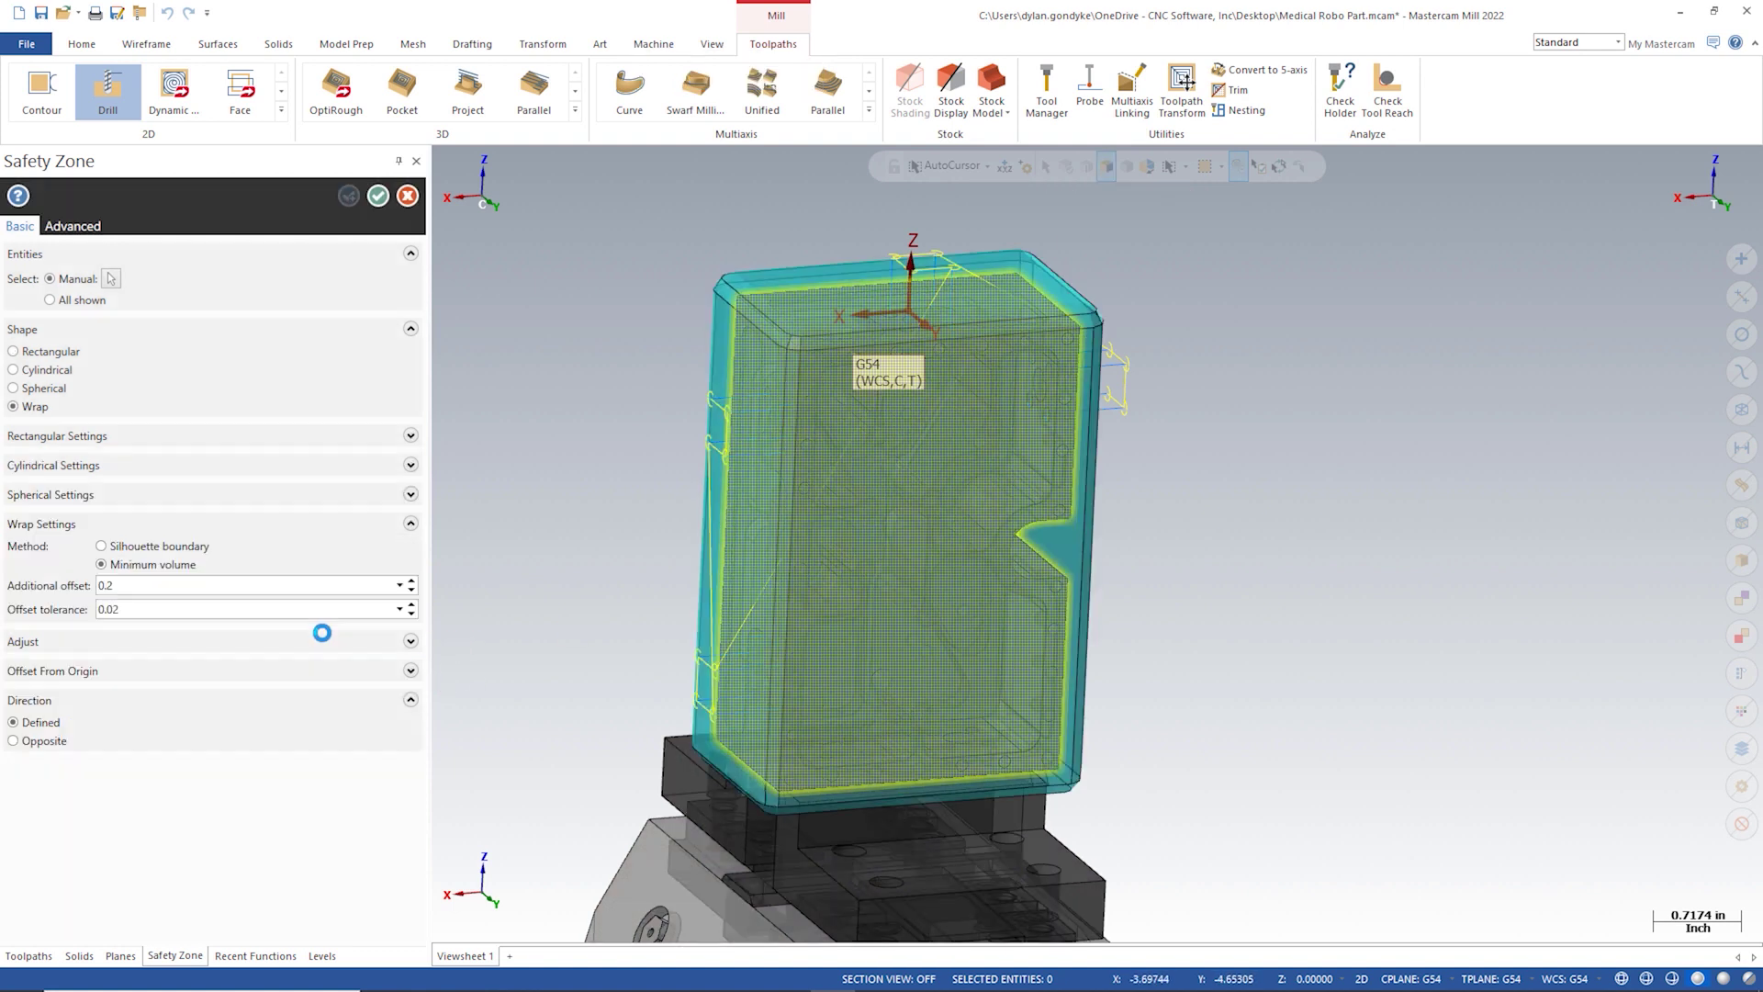
Step: Set the wrap safety zone's additional offset to 0.5, accept the shape and regenerate the drilling operation
{"action": "middle_click_drag", "start_coordinate": [826, 321], "coordinate": [647, 326]}
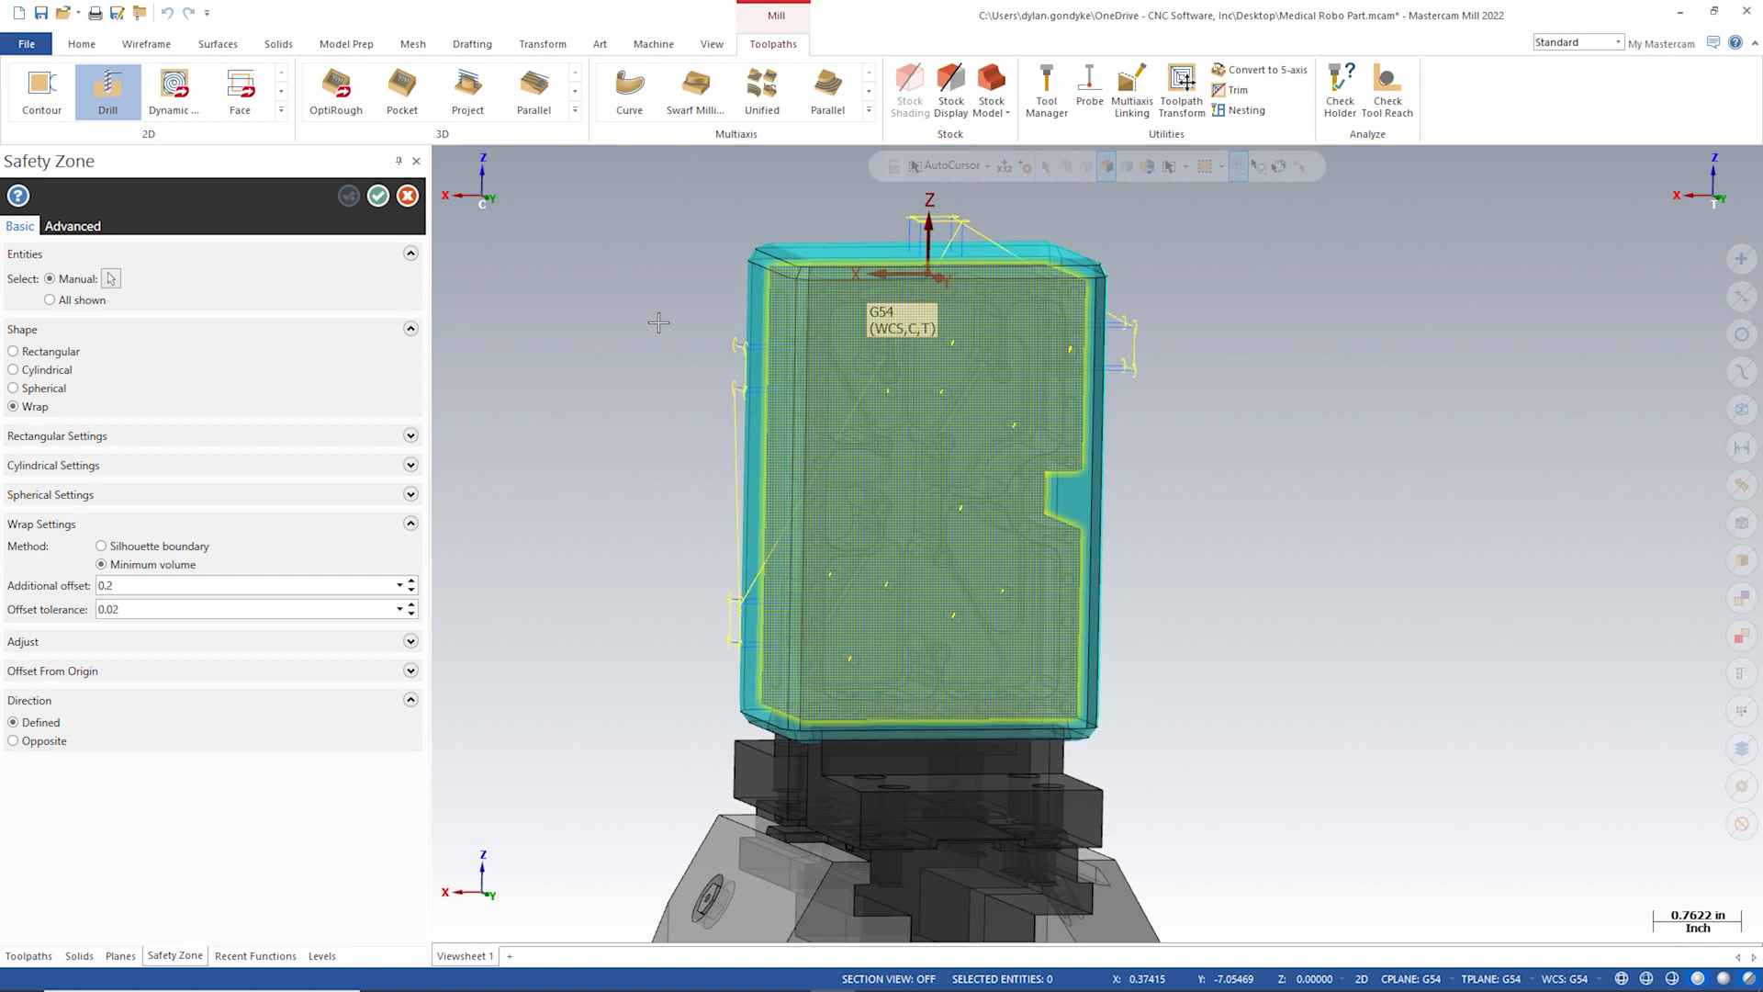
{"action": "scroll", "coordinate": [817, 276], "scroll_direction": "up", "scroll_amount": 1}
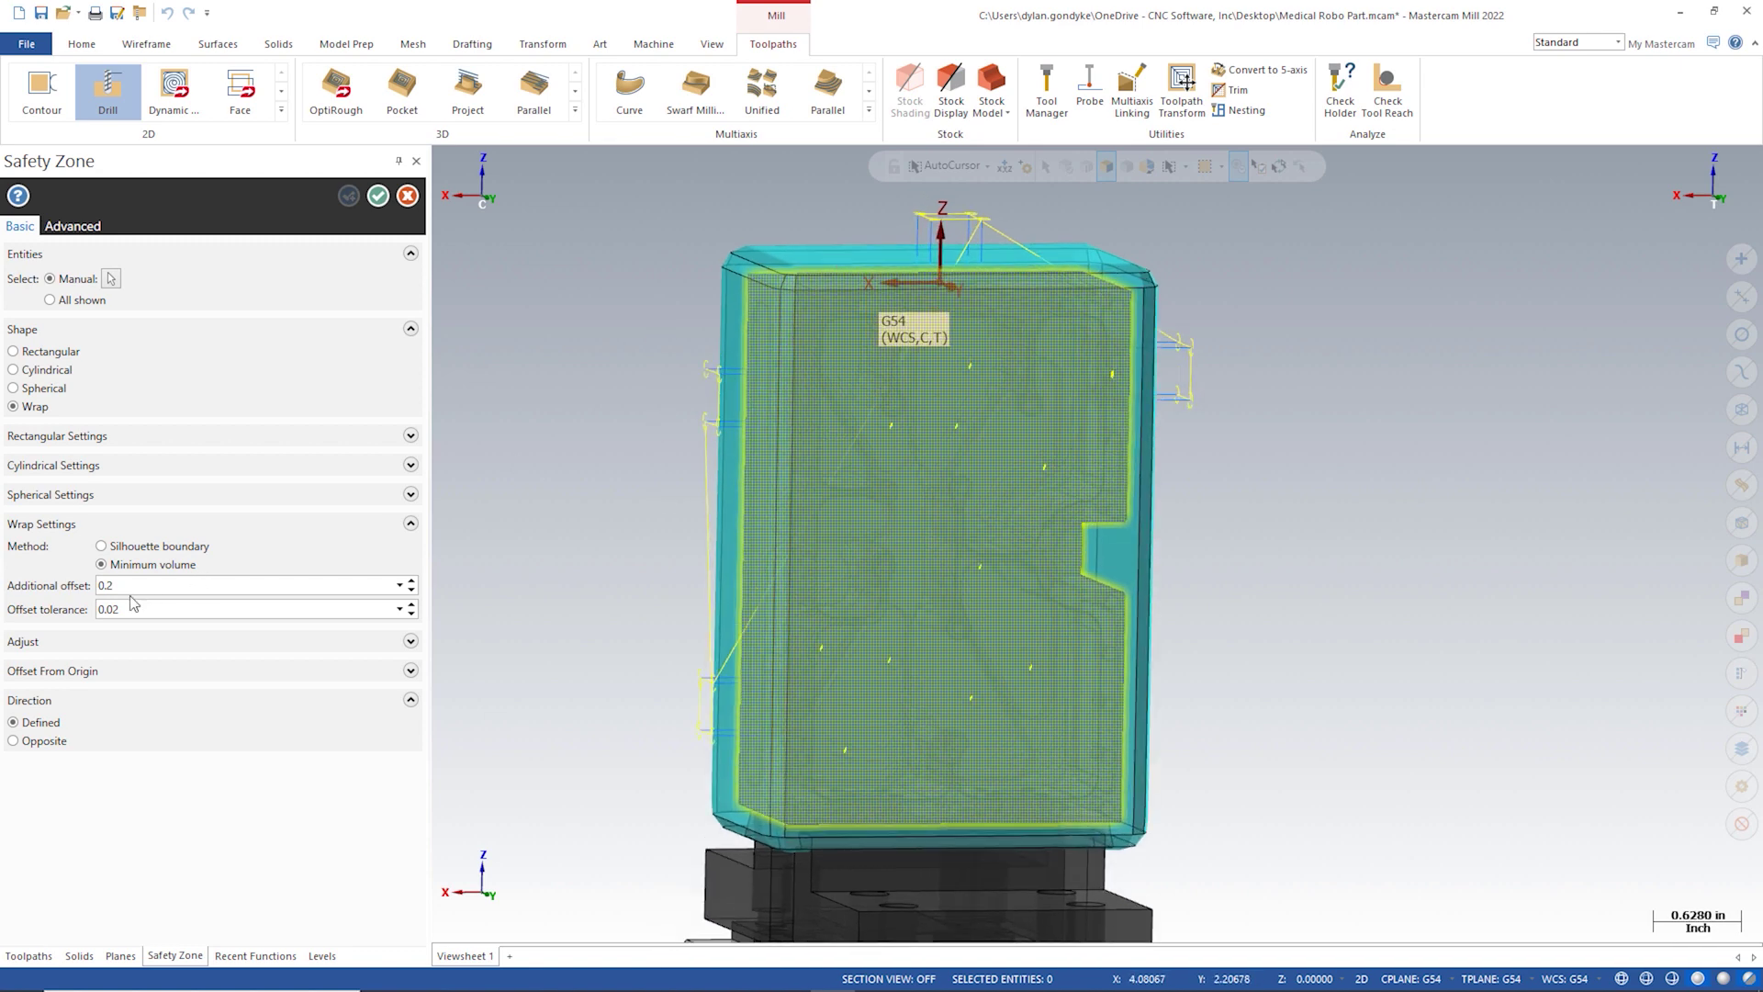
{"action": "scroll", "coordinate": [712, 375], "scroll_direction": "down", "scroll_amount": 1}
{"action": "middle_click_drag", "start_coordinate": [685, 390], "coordinate": [669, 441]}
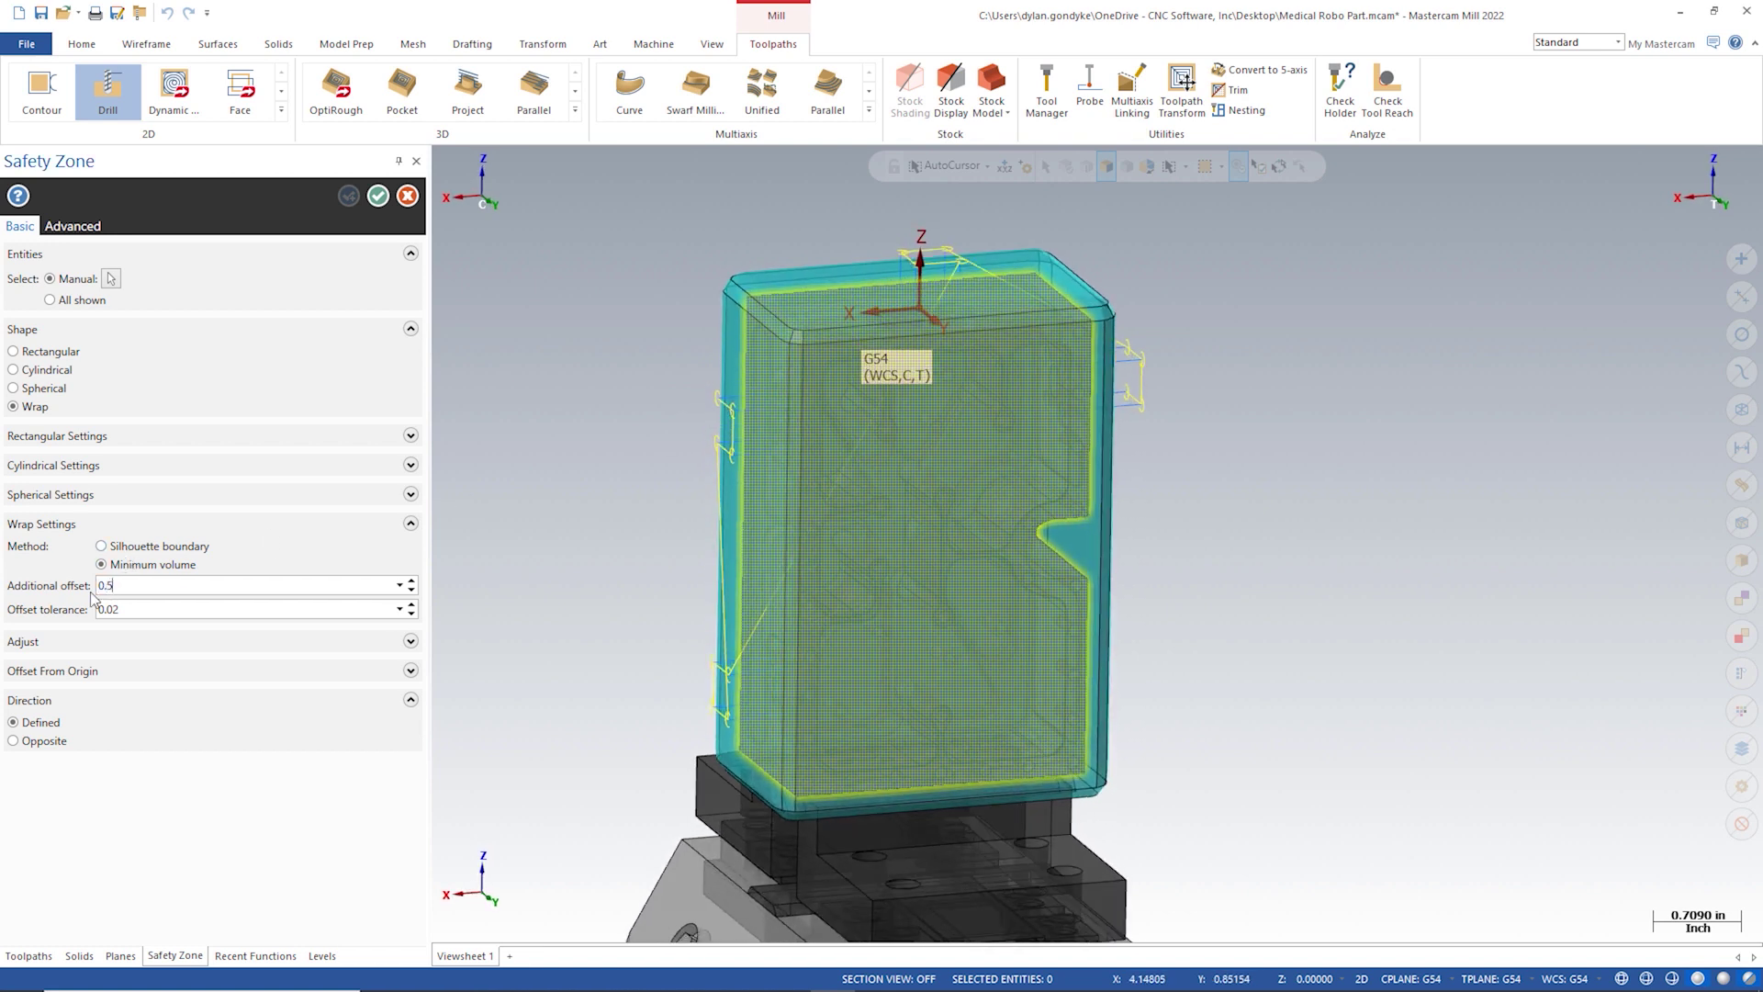
{"action": "middle_click_drag", "start_coordinate": [842, 413], "coordinate": [733, 372]}
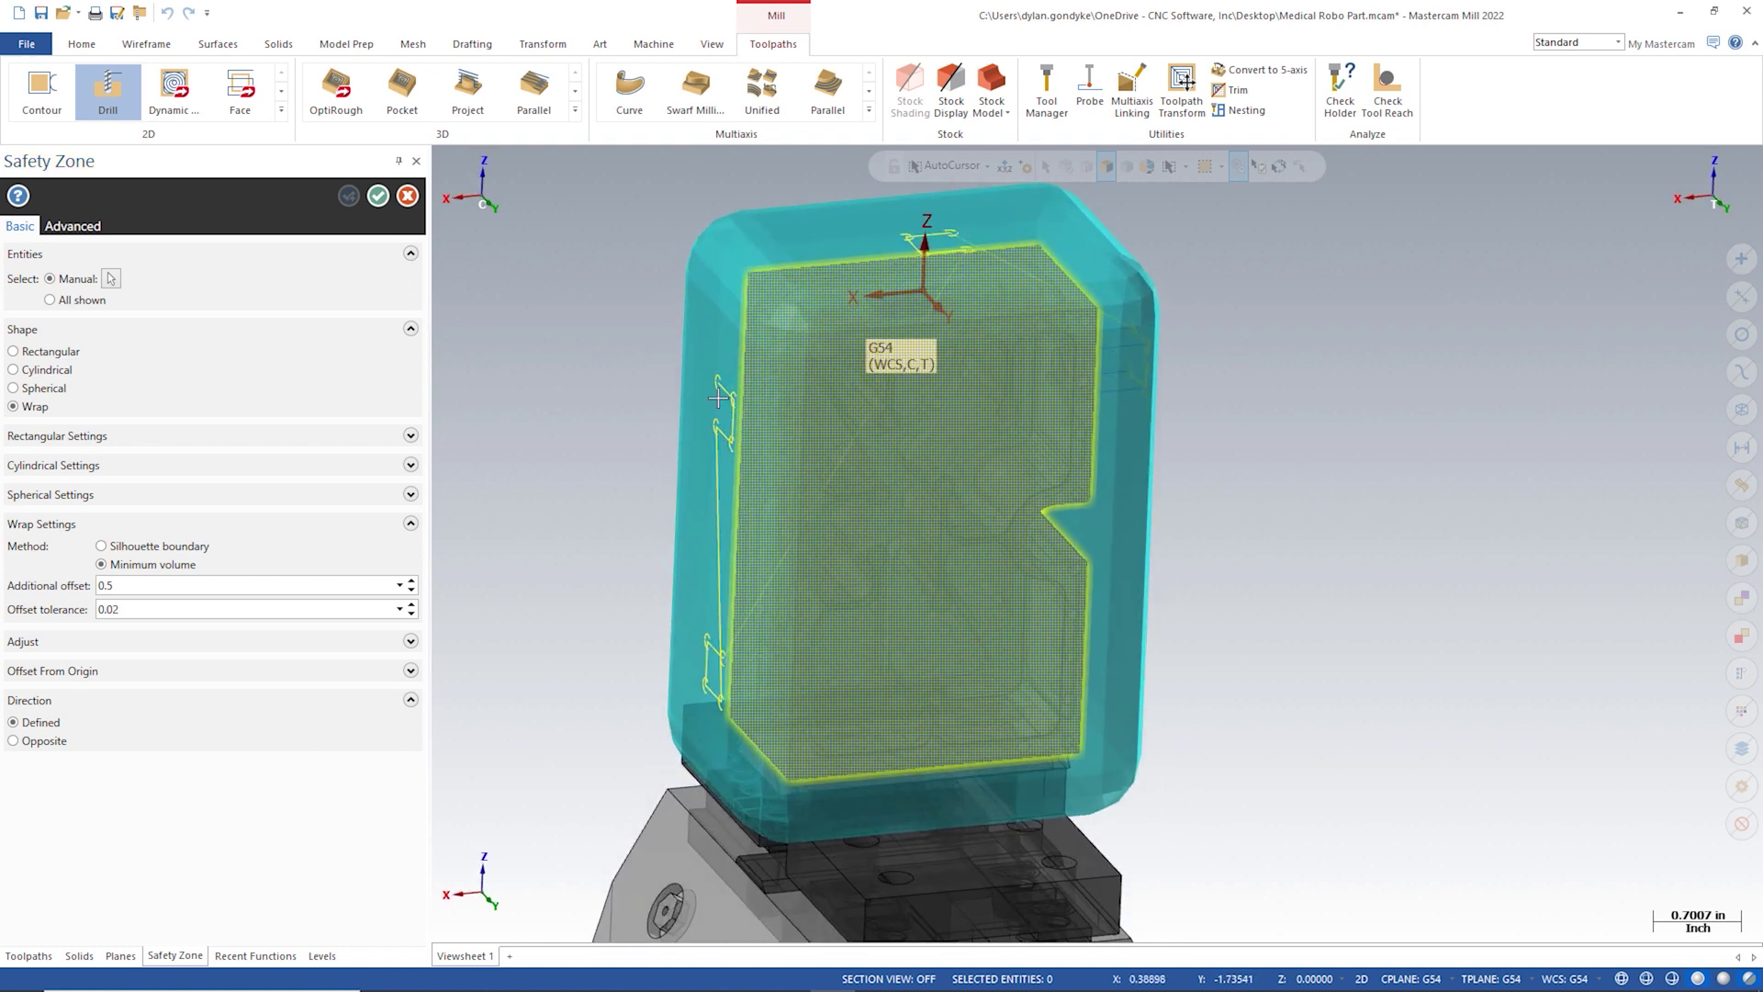
{"action": "middle_click_drag", "start_coordinate": [895, 300], "coordinate": [841, 400]}
{"action": "left_click", "coordinate": [380, 197]}
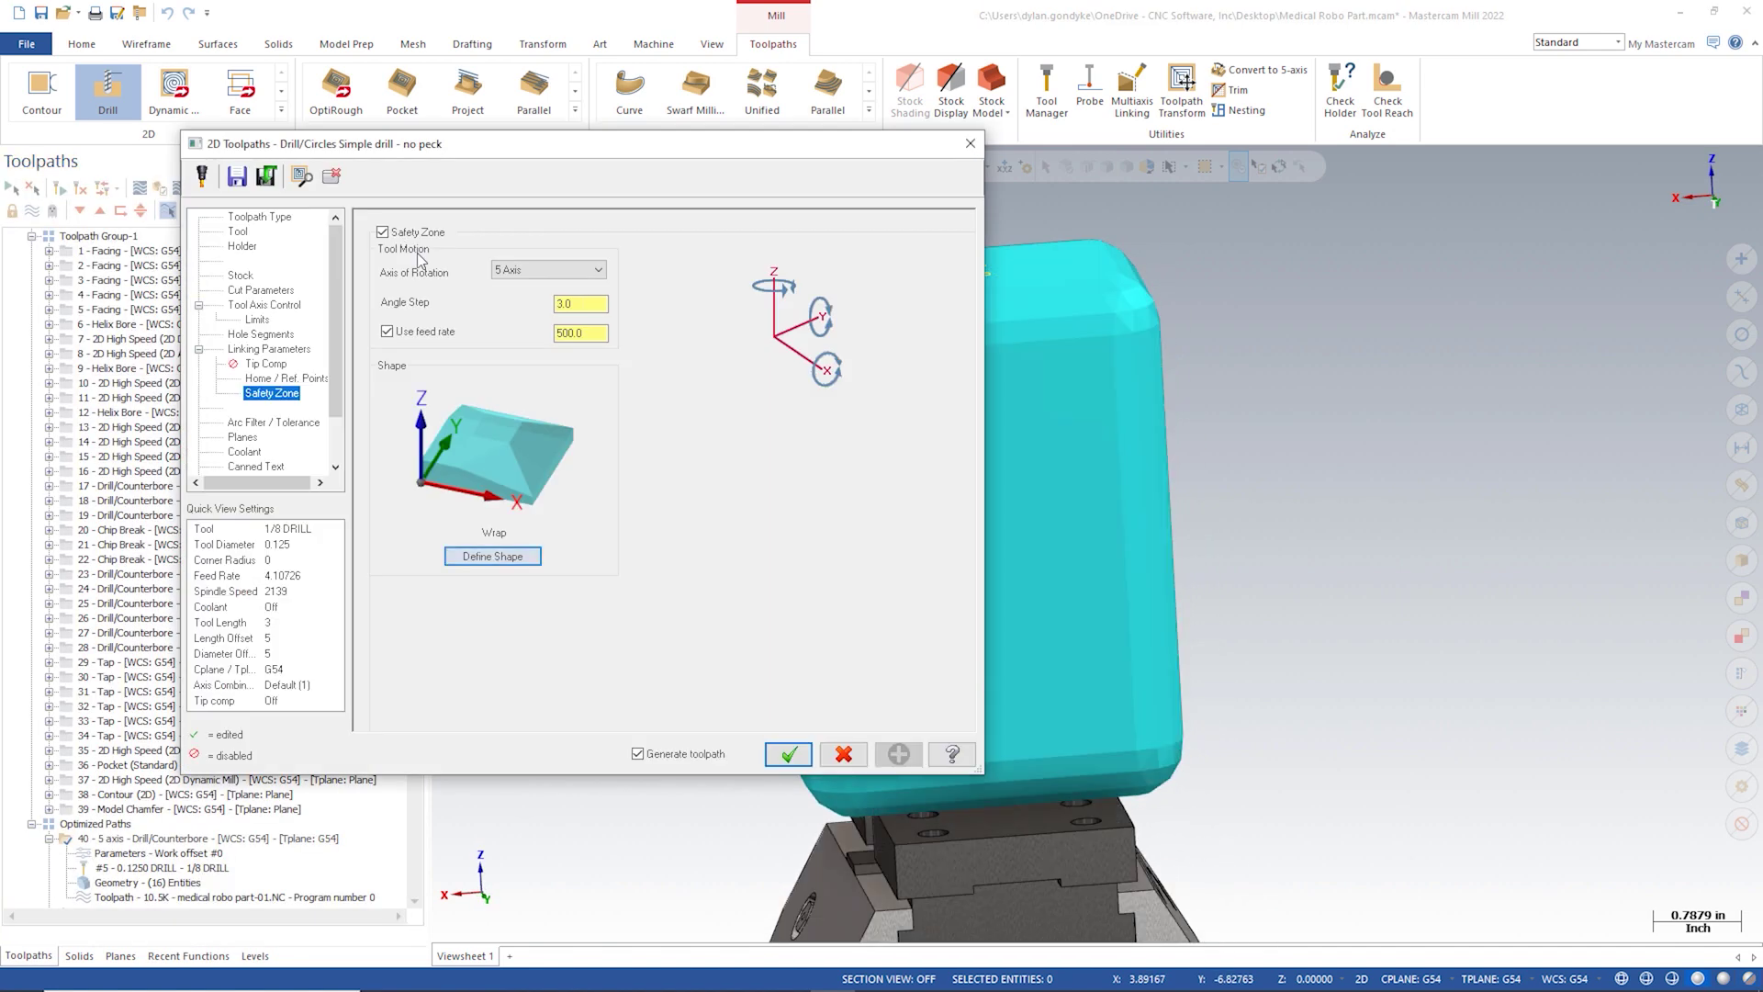
{"action": "left_click", "coordinate": [794, 748]}
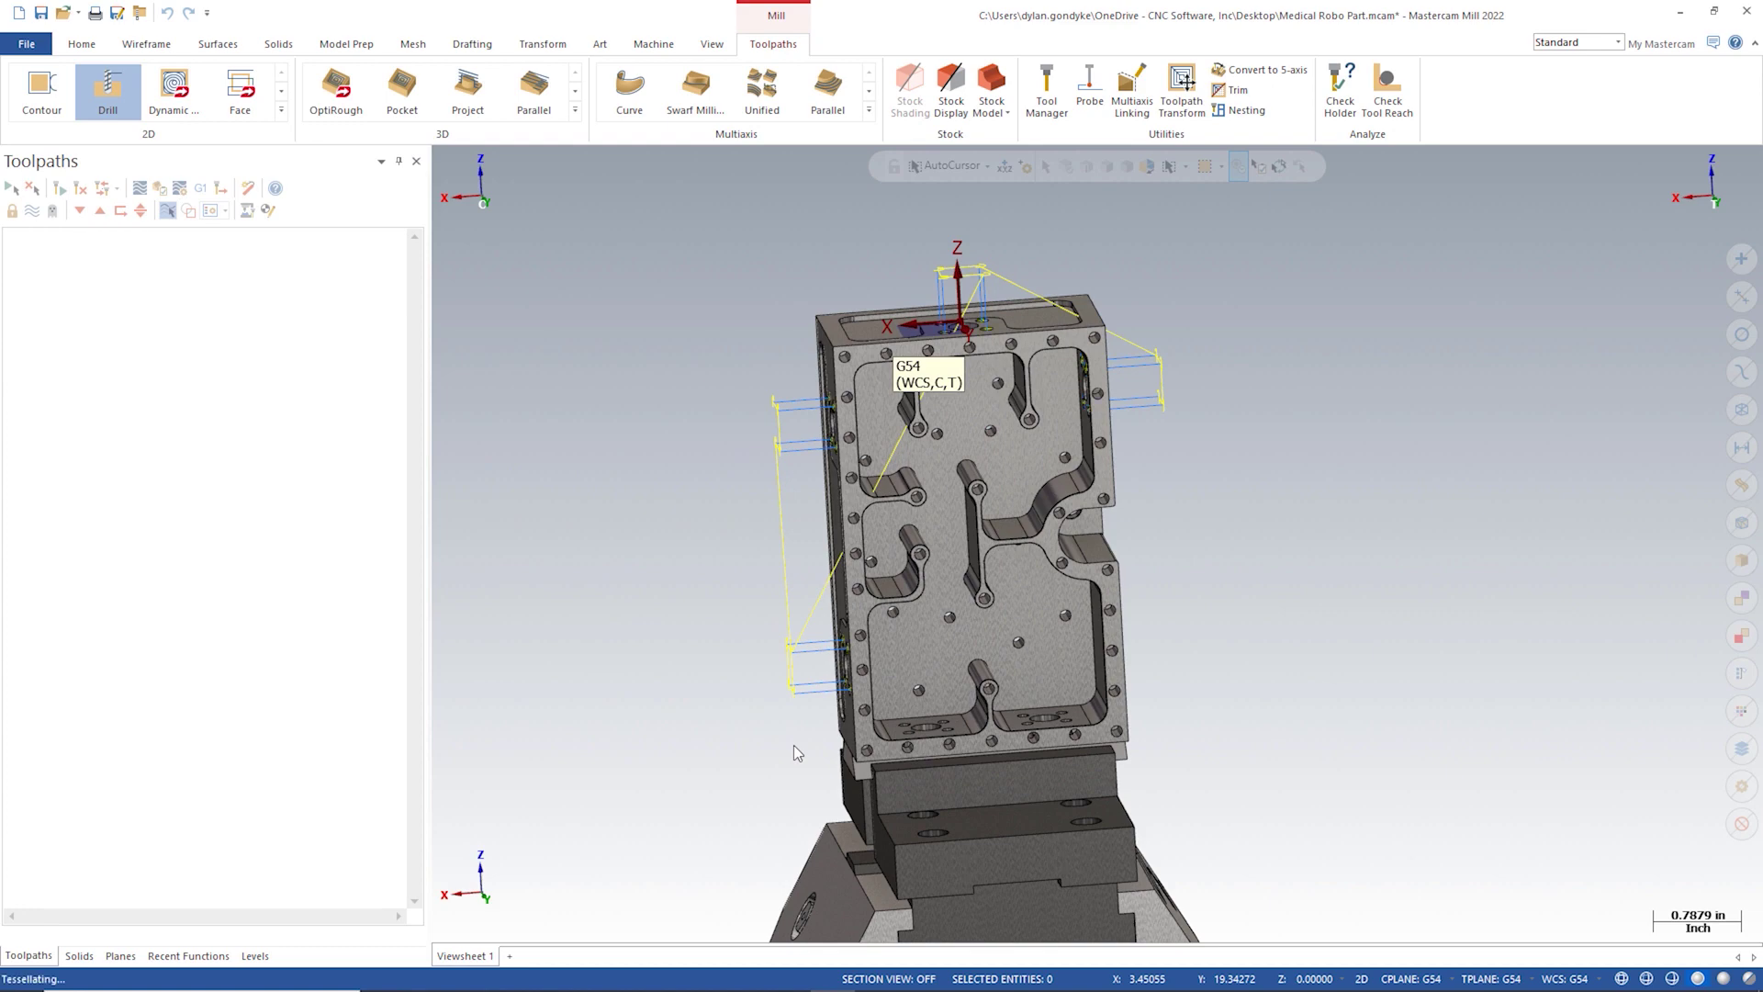
Step: Backplot the 5-axis drilling operation to check how the tool moves around the part between faces
{"action": "middle_click_drag", "start_coordinate": [758, 517], "coordinate": [905, 484]}
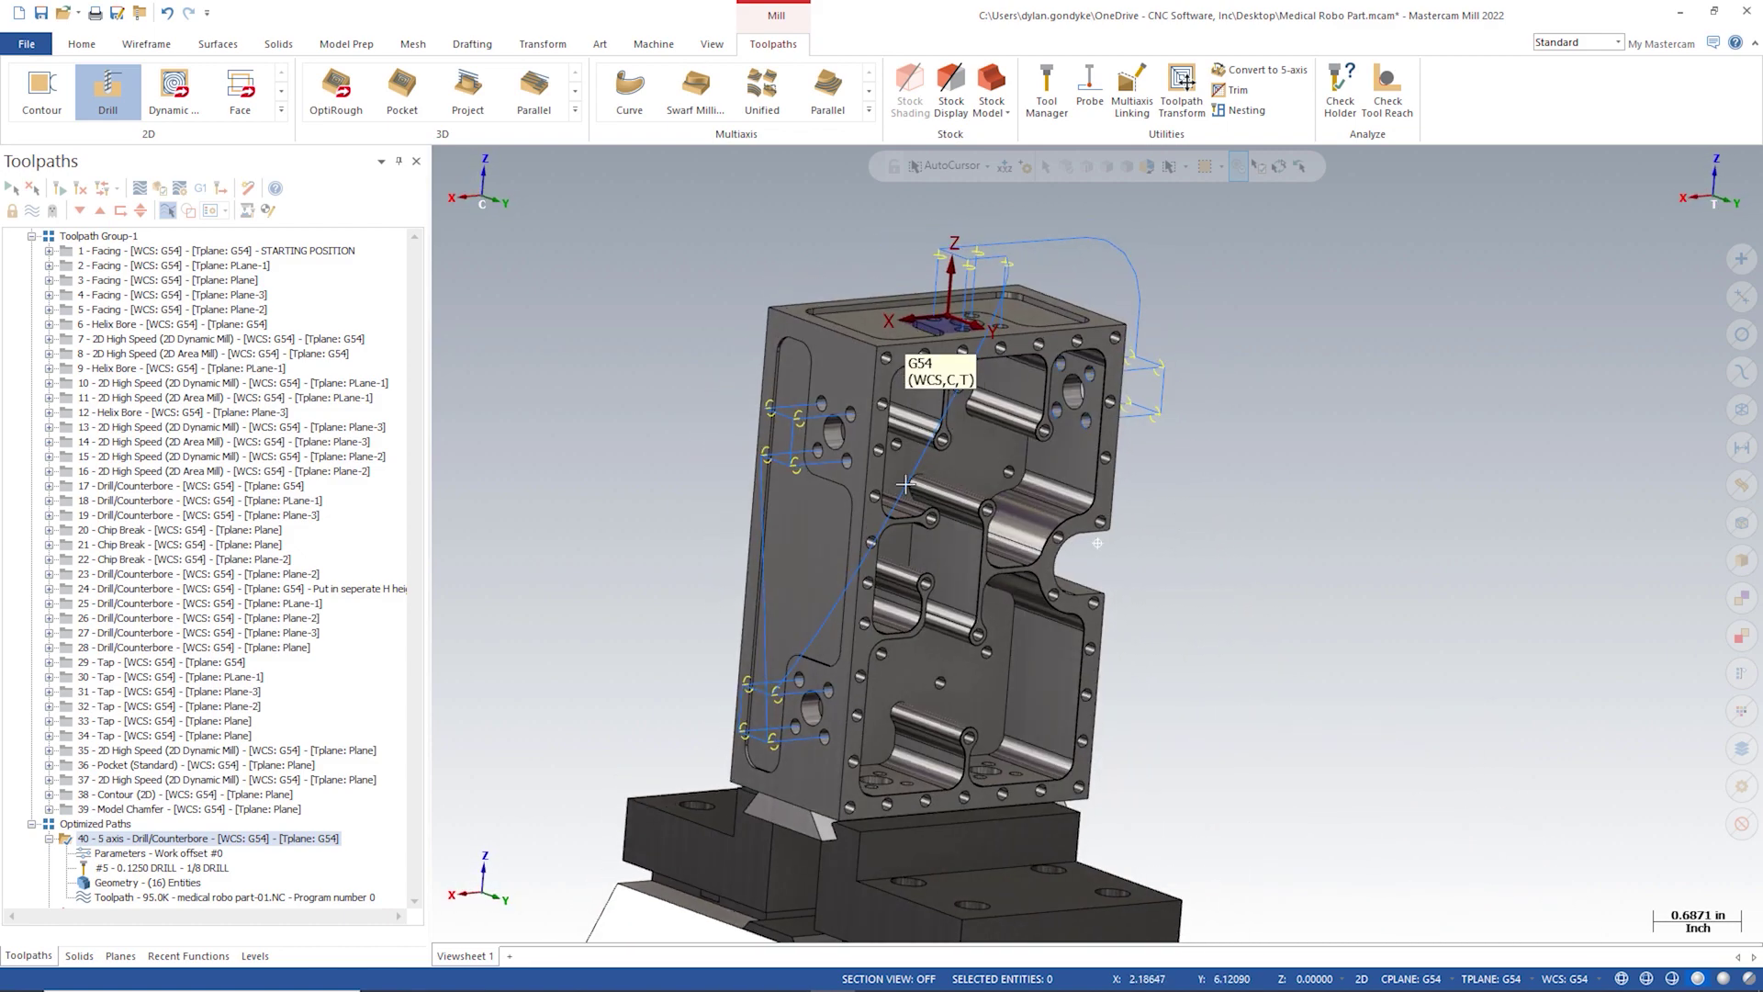
{"action": "left_click", "coordinate": [140, 187]}
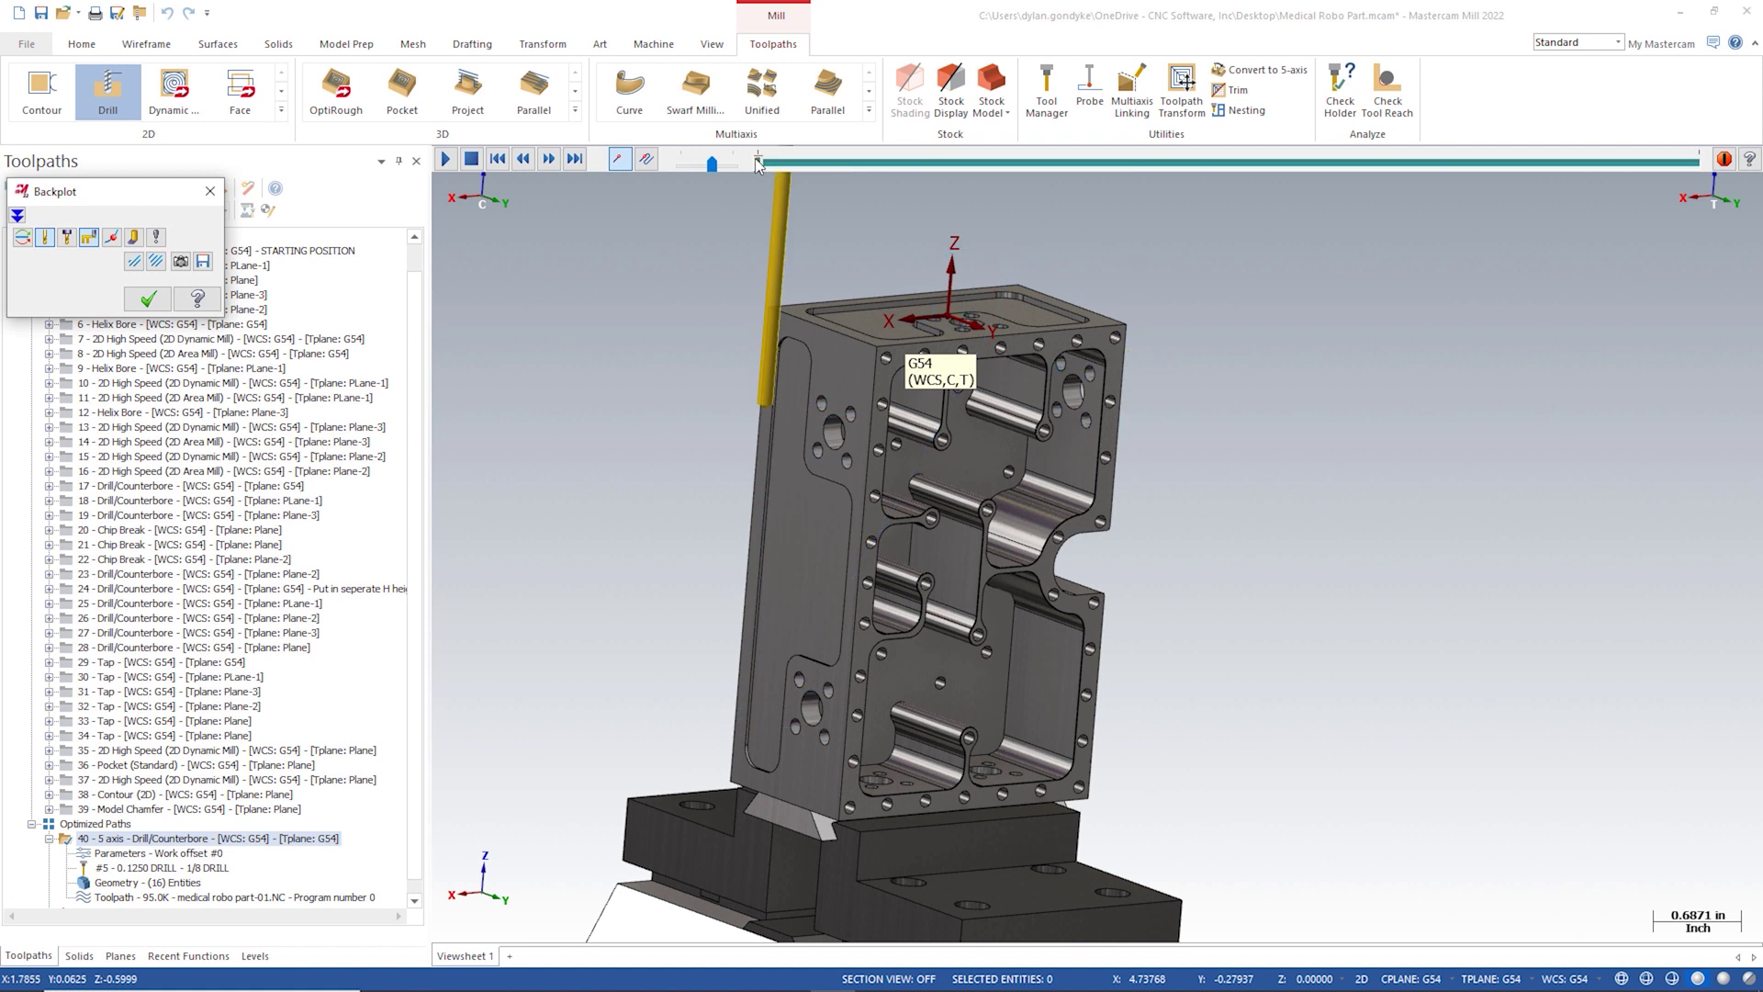
{"action": "mouse_move", "coordinate": [757, 163]}
{"action": "left_mouse_down"}
{"action": "mouse_move", "coordinate": [1335, 184]}
{"action": "mouse_move", "coordinate": [1741, 238]}
{"action": "left_mouse_up"}
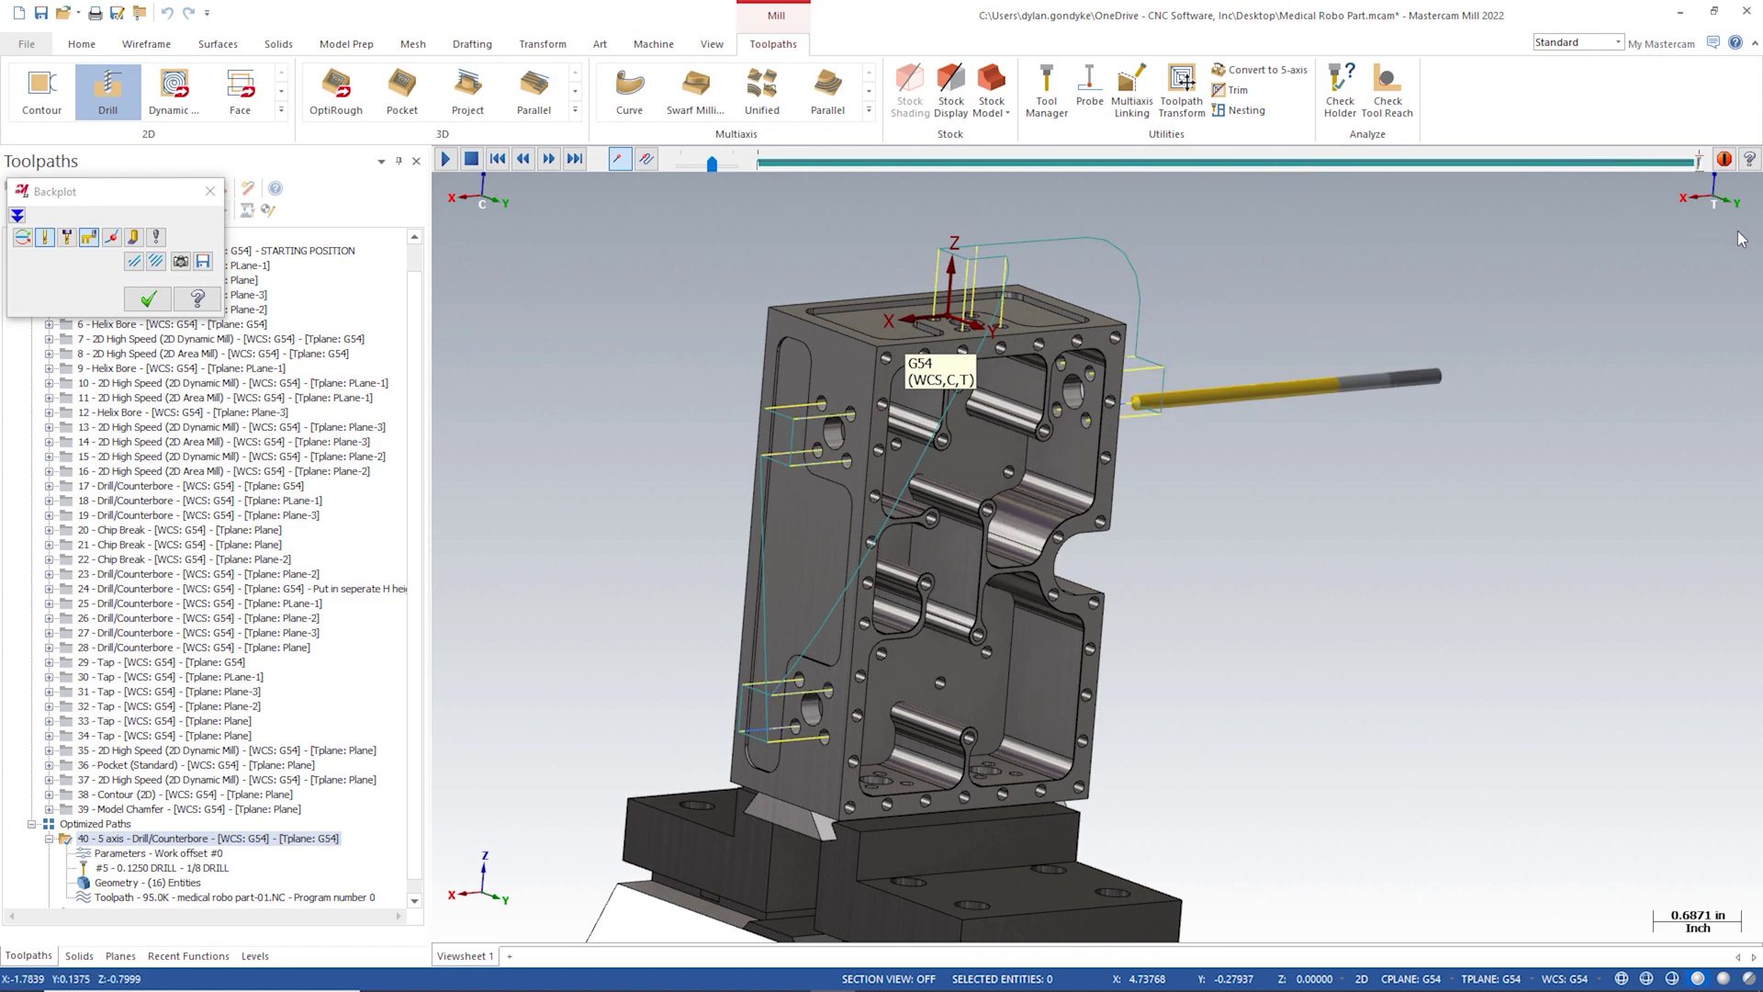
{"action": "middle_click_drag", "start_coordinate": [1501, 332], "coordinate": [1199, 404]}
{"action": "left_click", "coordinate": [209, 192]}
{"action": "scroll", "coordinate": [1206, 646], "scroll_direction": "up", "scroll_amount": 1}
{"action": "mouse_move", "coordinate": [1279, 686]}
{"action": "middle_mouse_down"}
{"action": "mouse_move", "coordinate": [1206, 646]}
{"action": "mouse_move", "coordinate": [948, 667]}
{"action": "mouse_move", "coordinate": [1101, 430]}
{"action": "mouse_move", "coordinate": [1009, 606]}
{"action": "middle_mouse_up"}
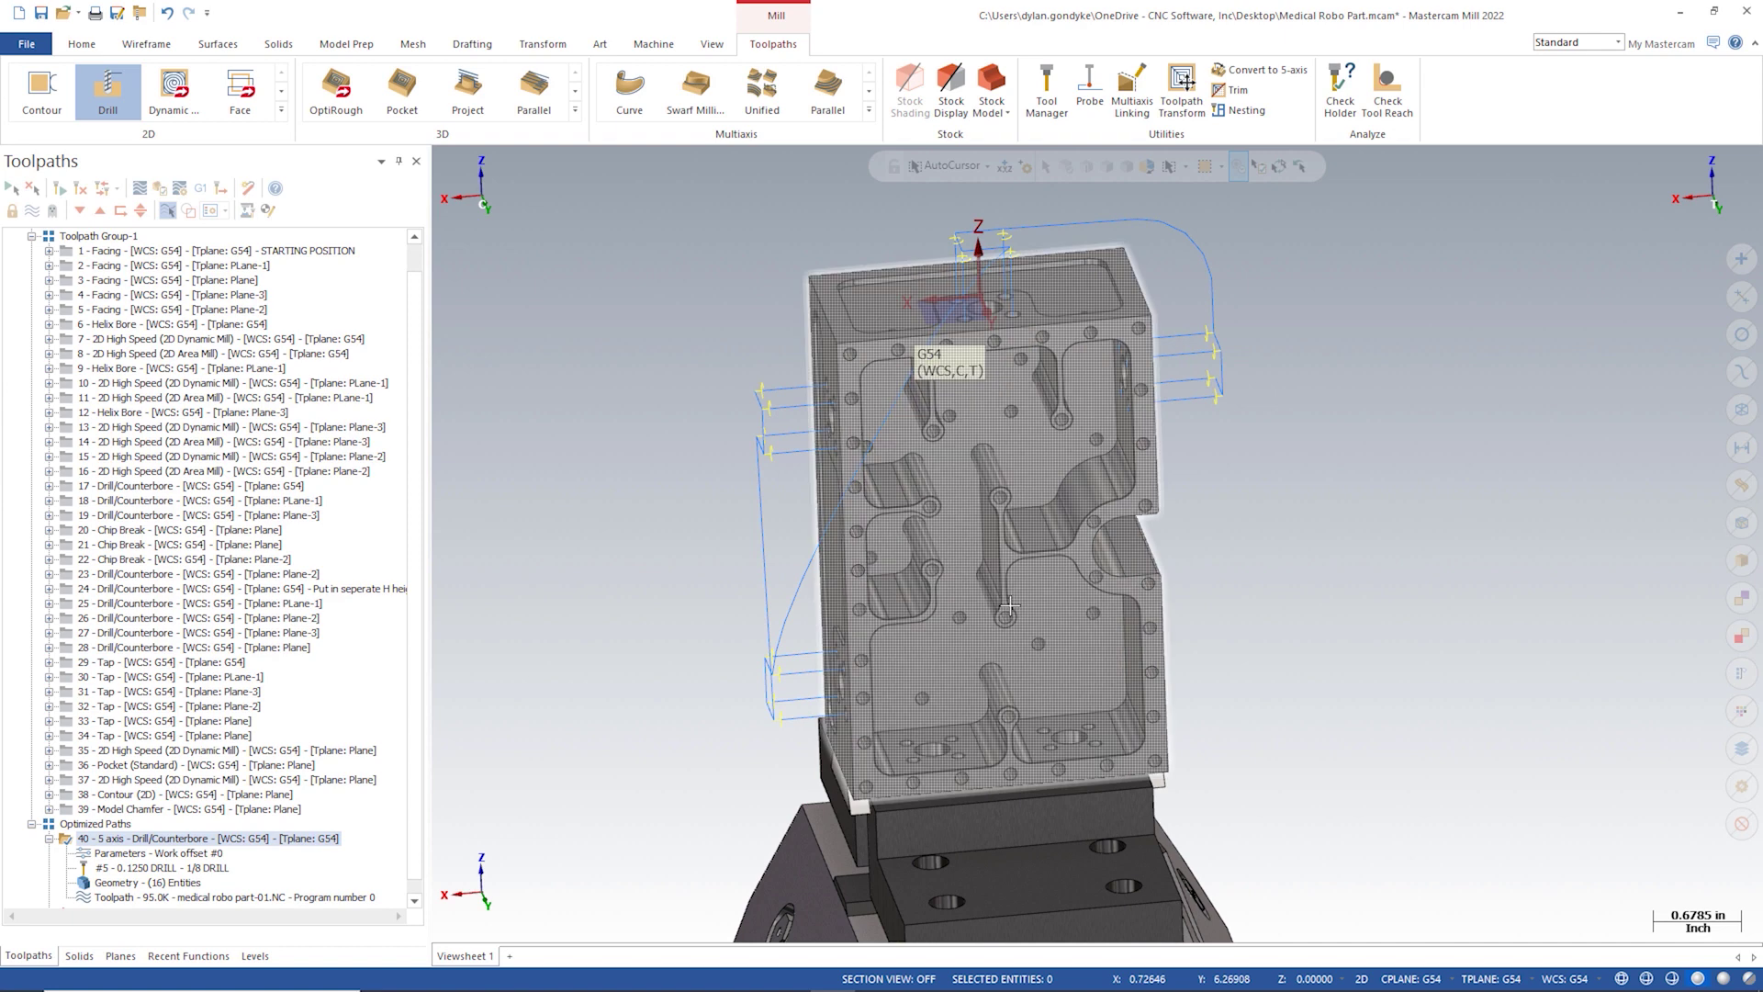
{"action": "mouse_move", "coordinate": [1009, 606]}
{"action": "middle_mouse_down"}
{"action": "mouse_move", "coordinate": [864, 480]}
{"action": "mouse_move", "coordinate": [938, 499]}
{"action": "mouse_move", "coordinate": [918, 493]}
{"action": "mouse_move", "coordinate": [922, 516]}
{"action": "middle_mouse_up"}
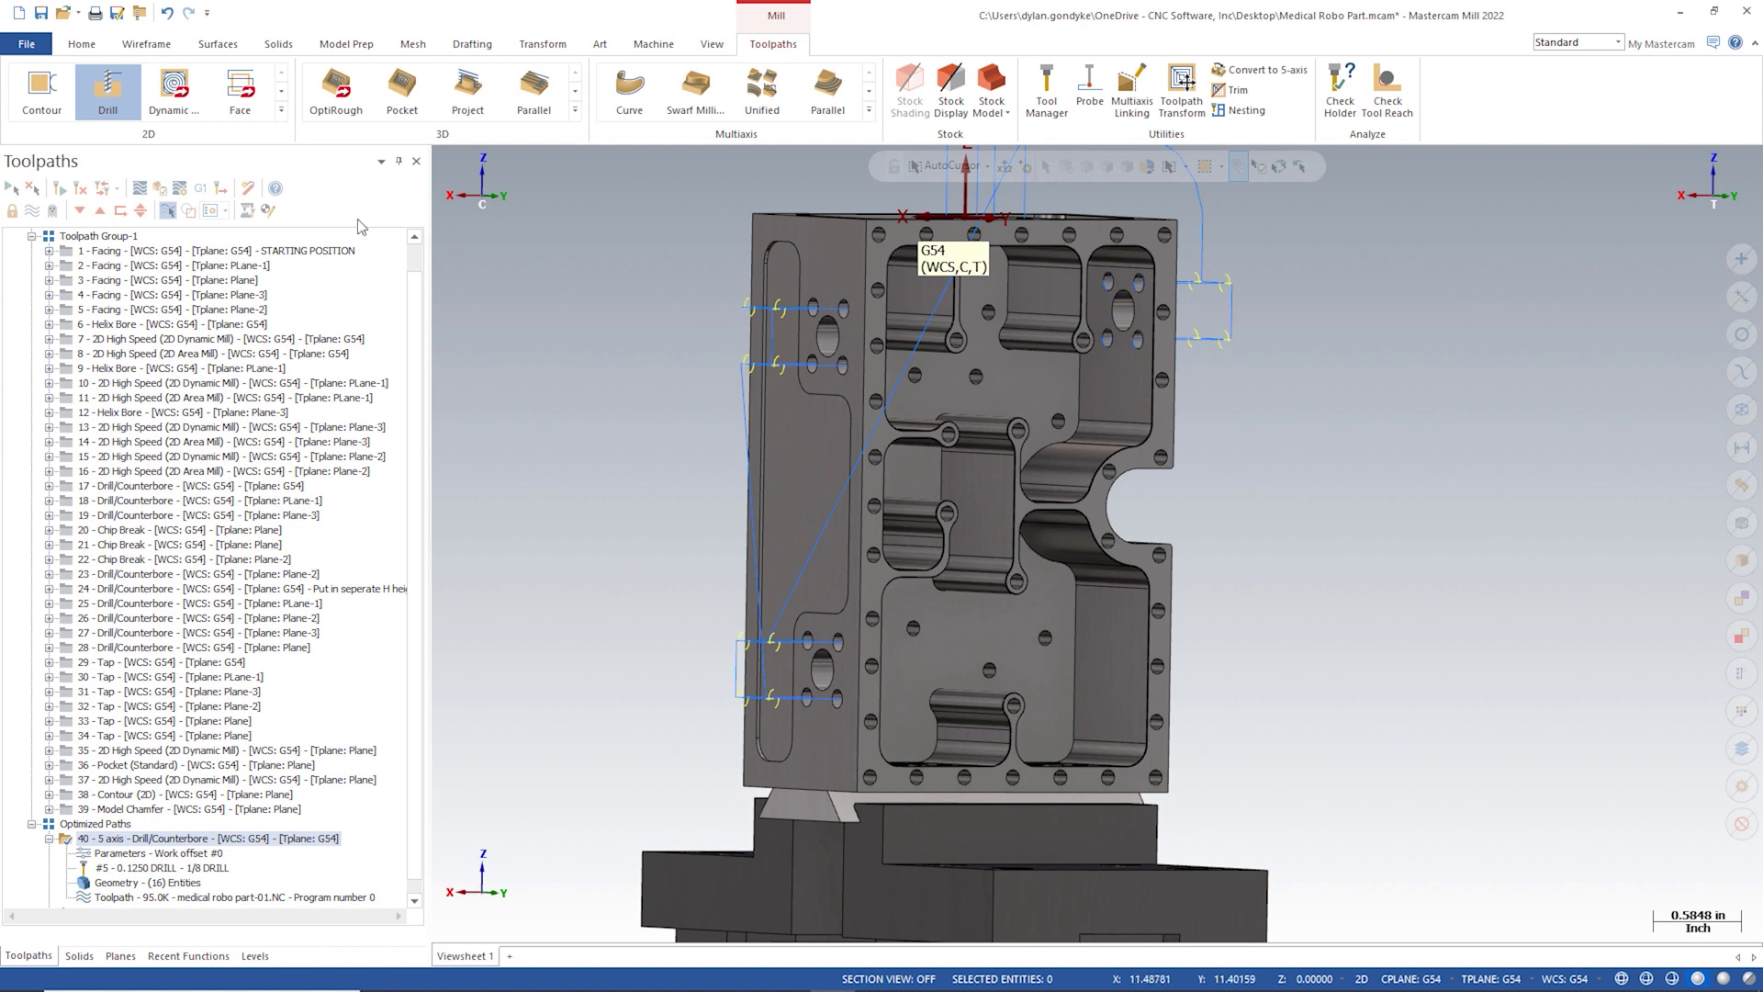
Step: Start a new drill toolpath and select all holes matching the front face's lower corner rim hole in radius and direction
{"action": "left_click", "coordinate": [107, 92]}
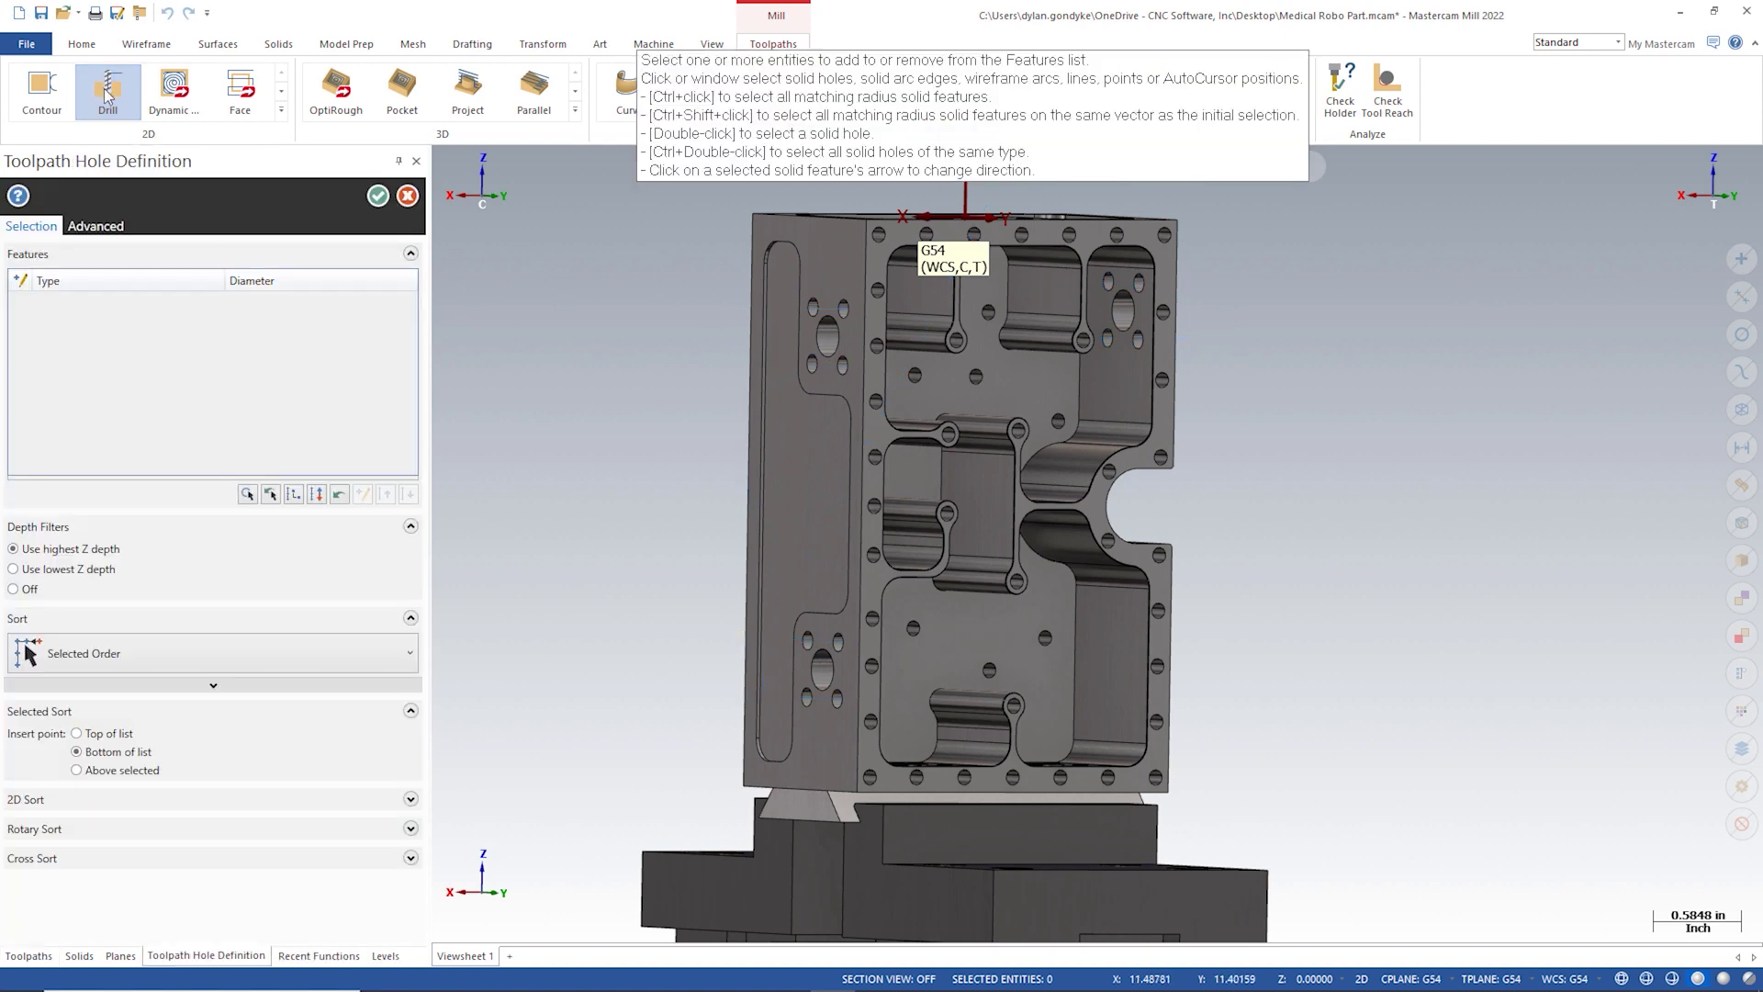
{"action": "mouse_move", "coordinate": [637, 366]}
{"action": "middle_mouse_down"}
{"action": "mouse_move", "coordinate": [621, 358]}
{"action": "mouse_move", "coordinate": [635, 374]}
{"action": "middle_mouse_up"}
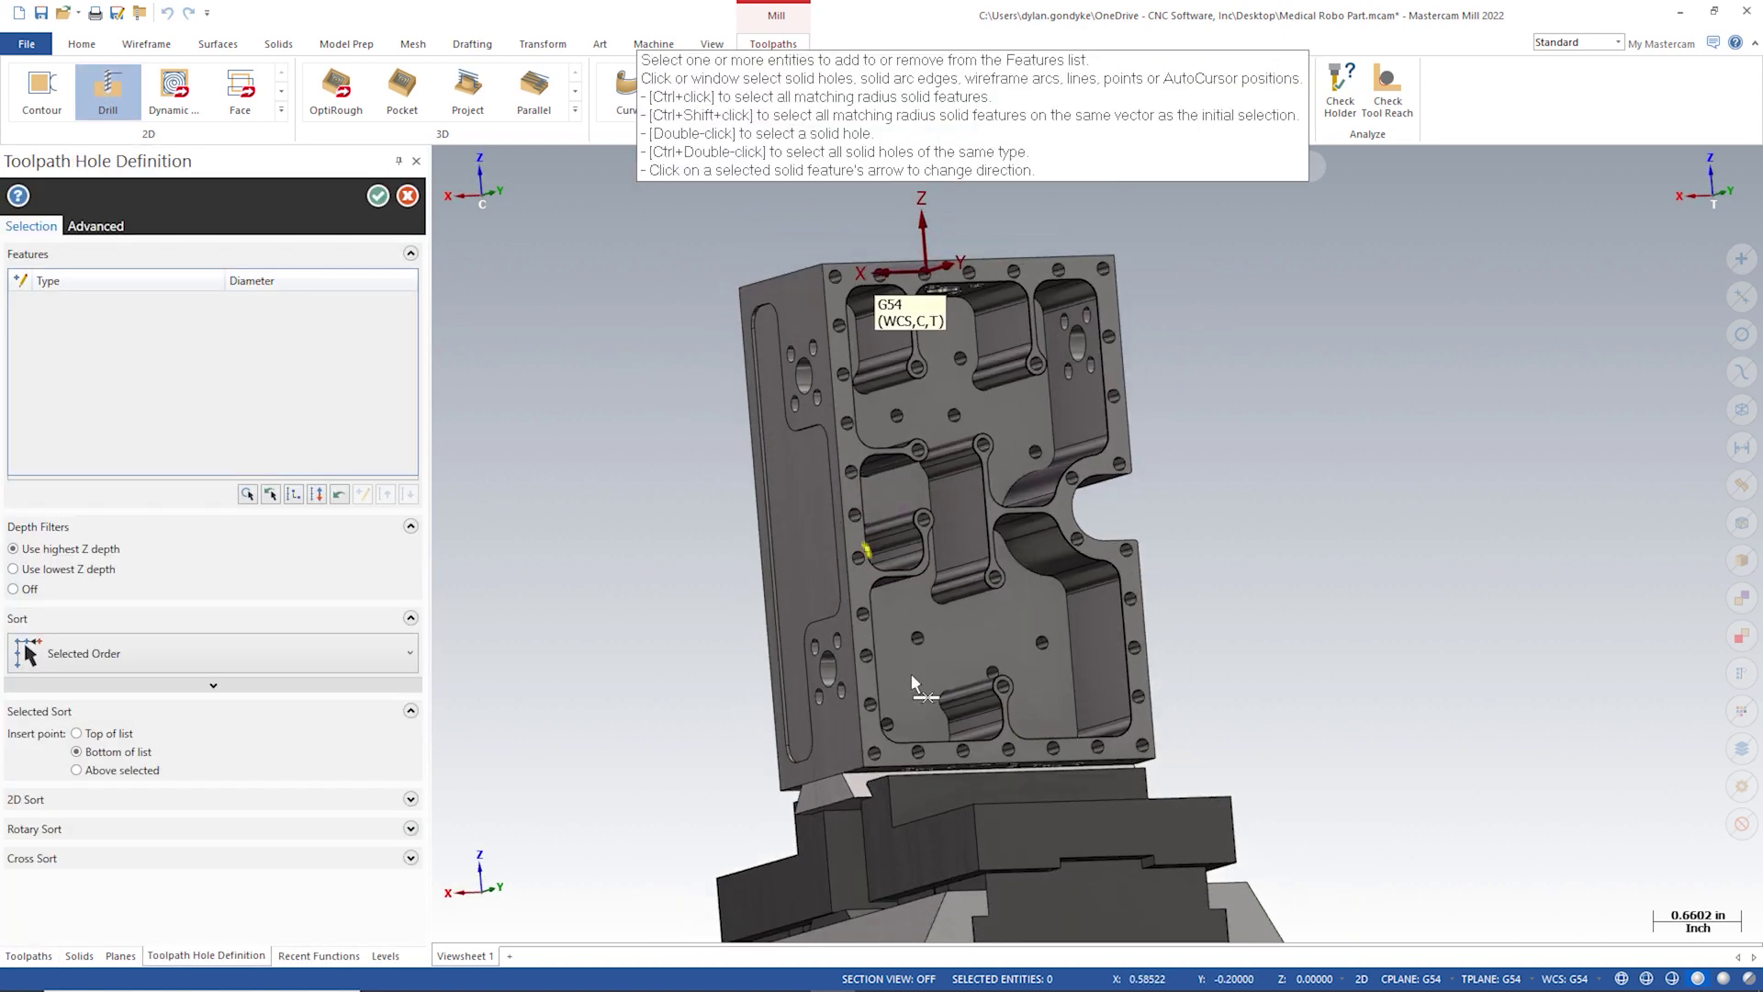
{"action": "scroll", "coordinate": [918, 681], "scroll_direction": "up", "scroll_amount": 3}
{"action": "scroll", "coordinate": [862, 693], "scroll_direction": "up", "scroll_amount": 2}
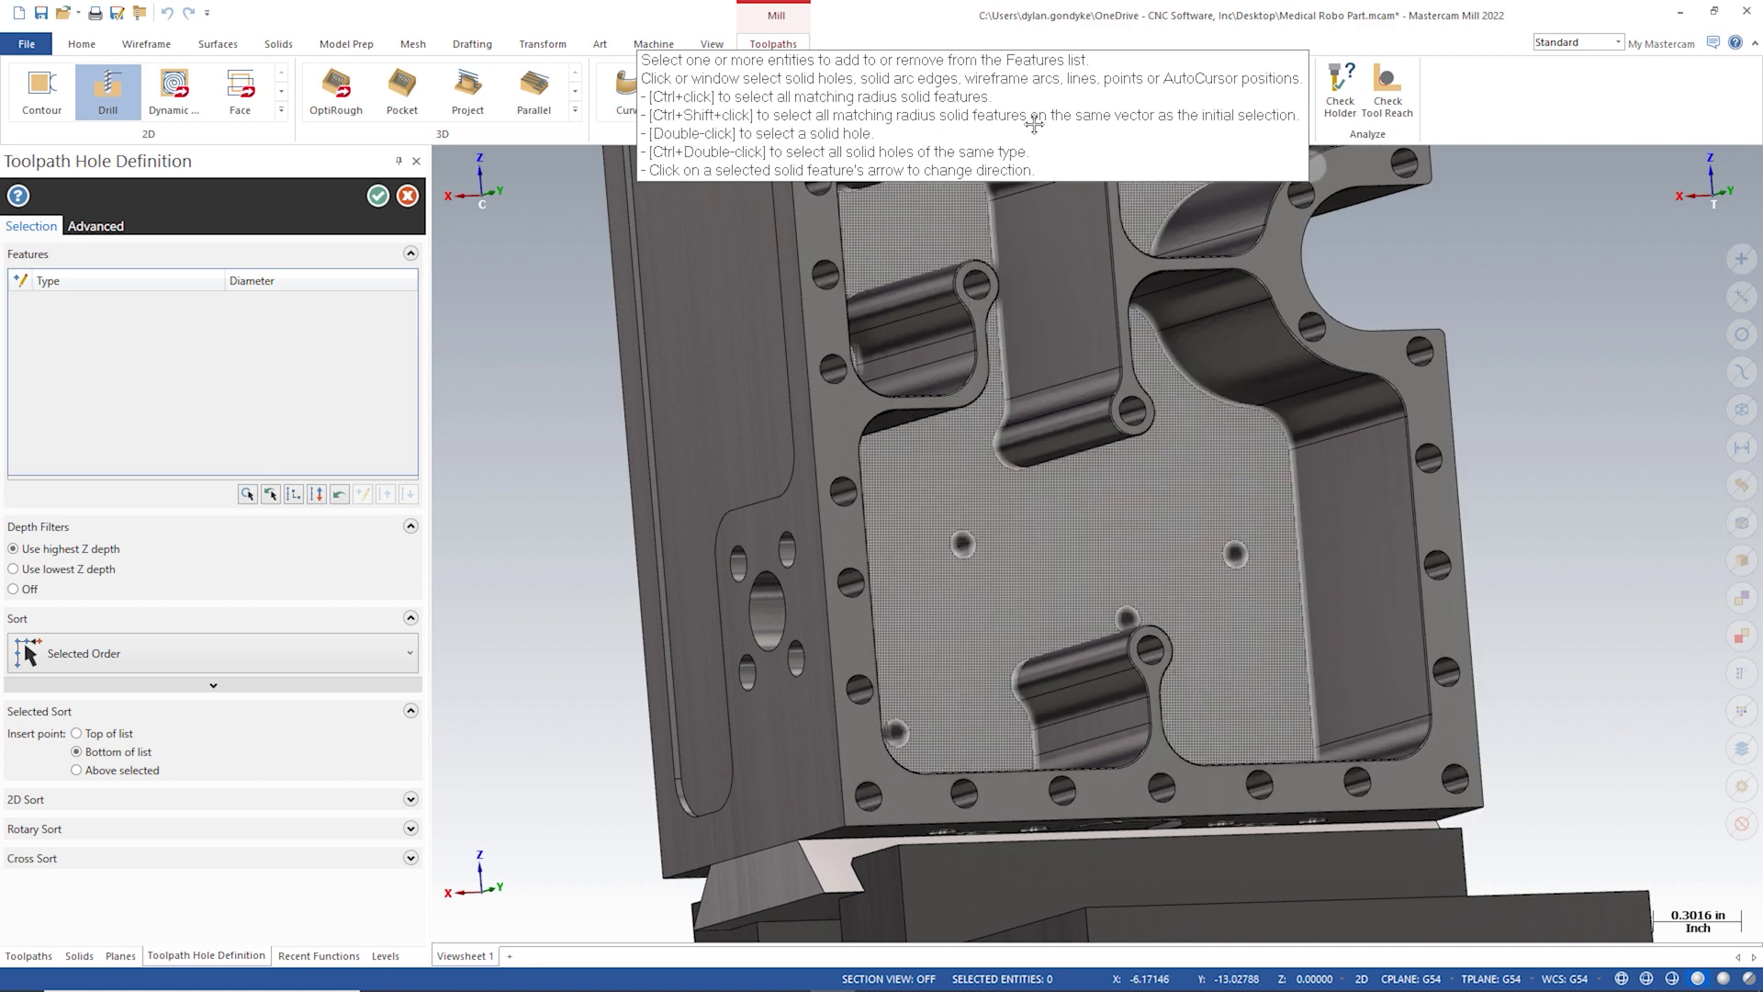
{"action": "scroll", "coordinate": [864, 802], "scroll_direction": "up", "scroll_amount": 2}
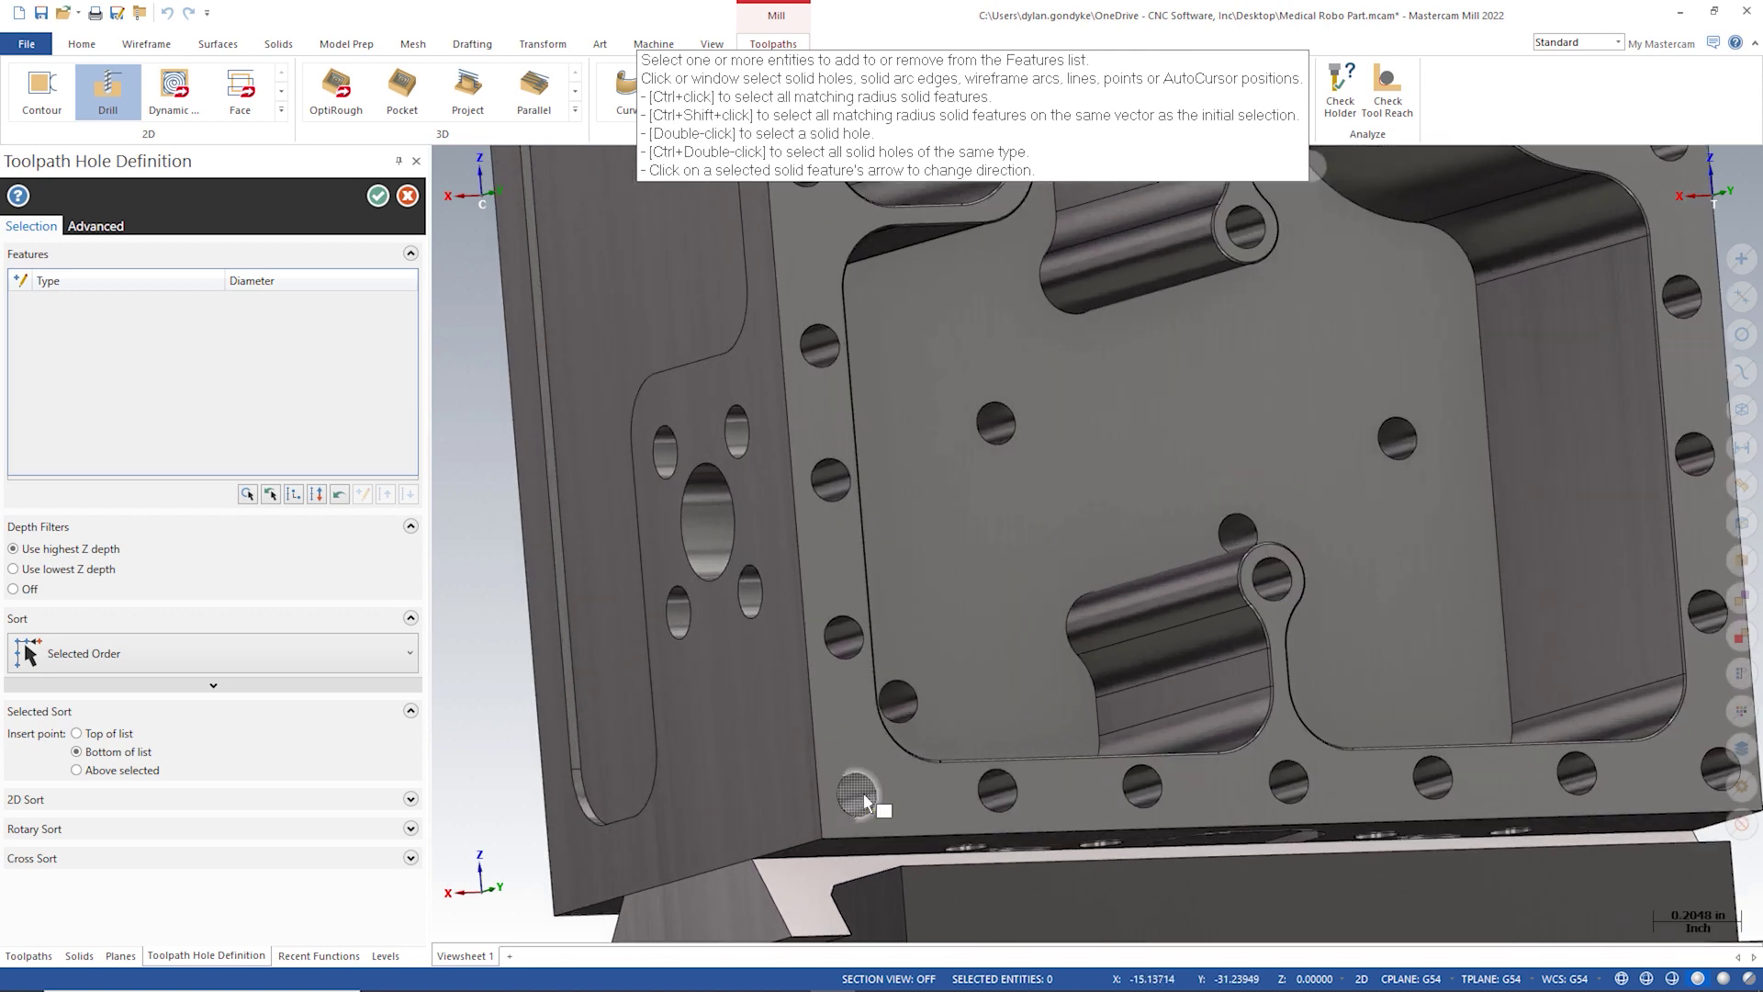
{"action": "left_click", "coordinate": [864, 801], "text": "ctrl"}
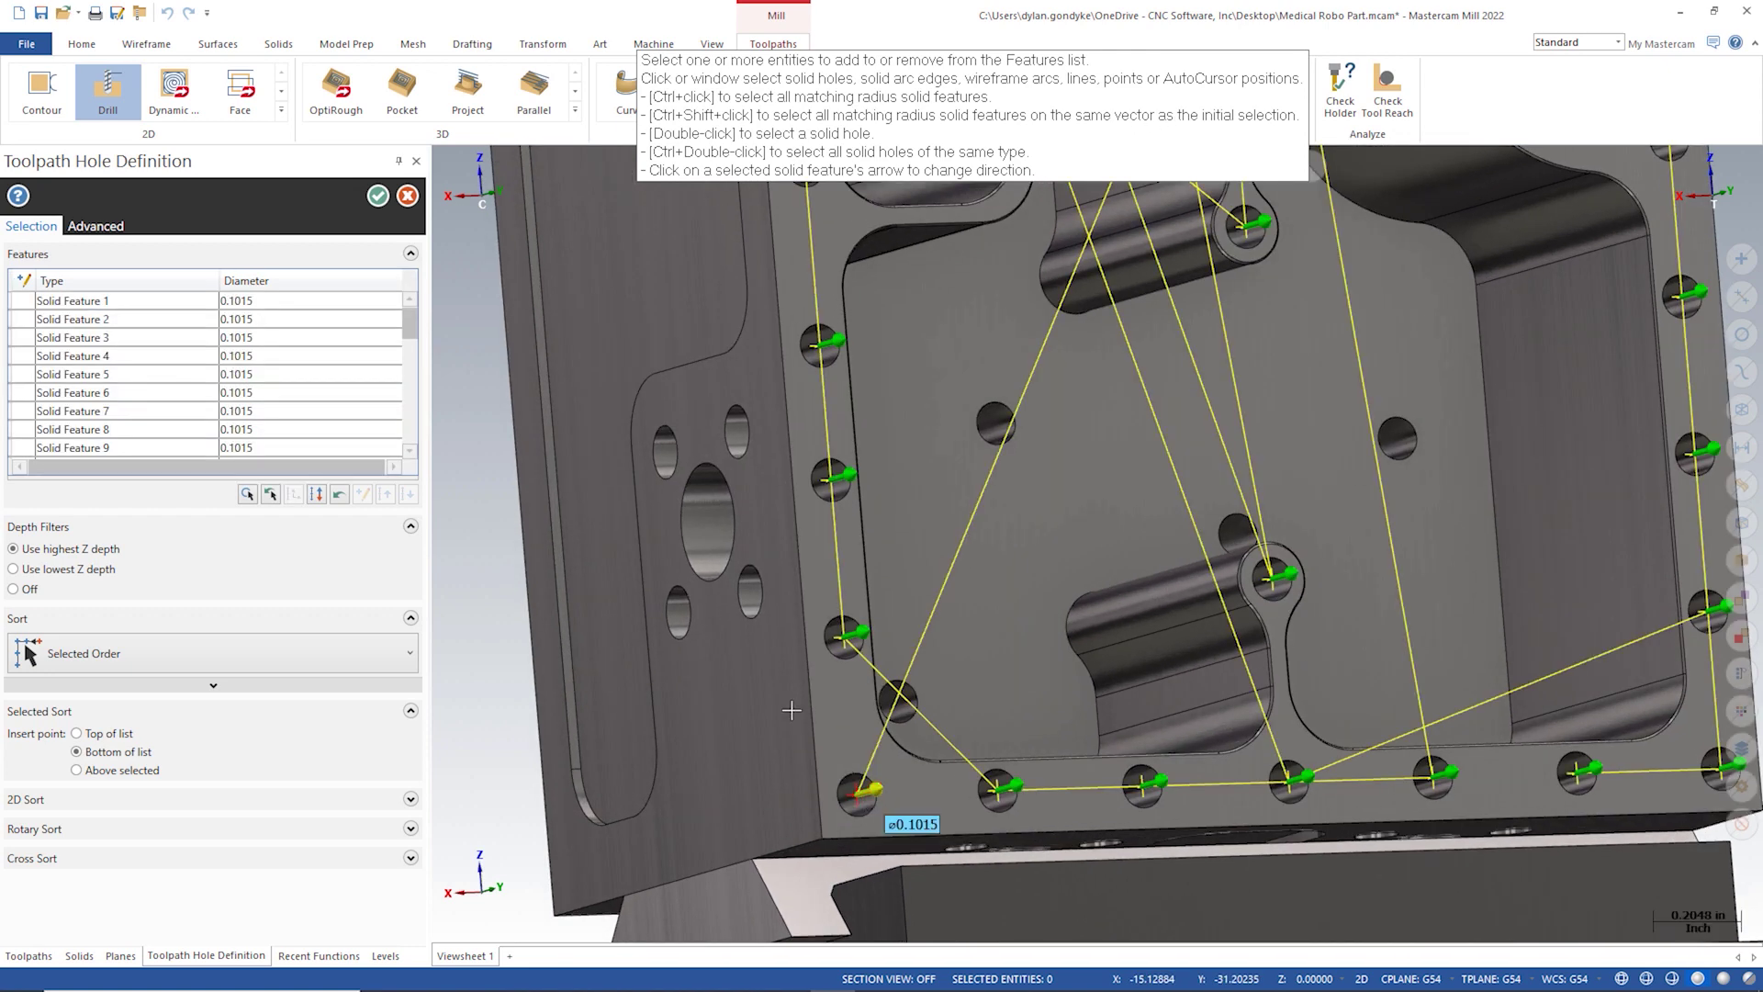
Step: Sort the selected front-face holes with the X+ Y+ 2D sort pattern and check the resulting order
{"action": "scroll", "coordinate": [766, 775], "scroll_direction": "down", "scroll_amount": 5}
{"action": "scroll", "coordinate": [766, 776], "scroll_direction": "down", "scroll_amount": 1}
{"action": "middle_click_drag", "start_coordinate": [975, 591], "coordinate": [945, 626]}
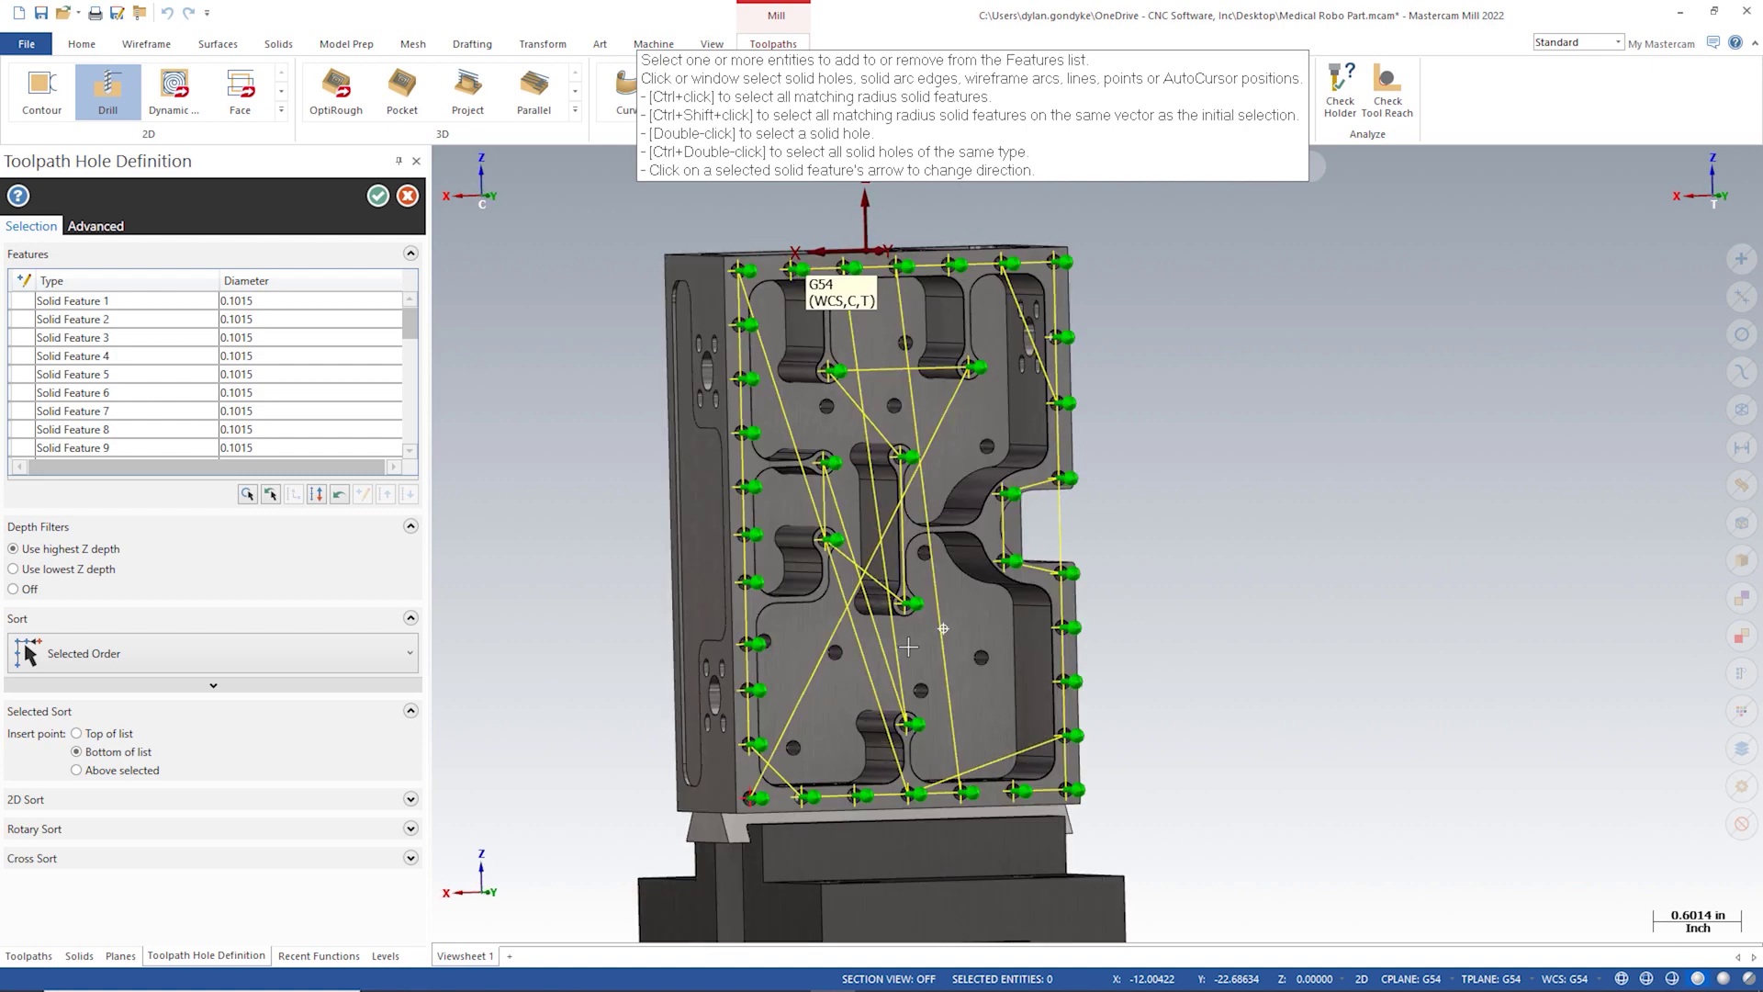
{"action": "scroll", "coordinate": [1153, 507], "scroll_direction": "down", "scroll_amount": 1}
{"action": "middle_click_drag", "start_coordinate": [854, 539], "coordinate": [901, 525]}
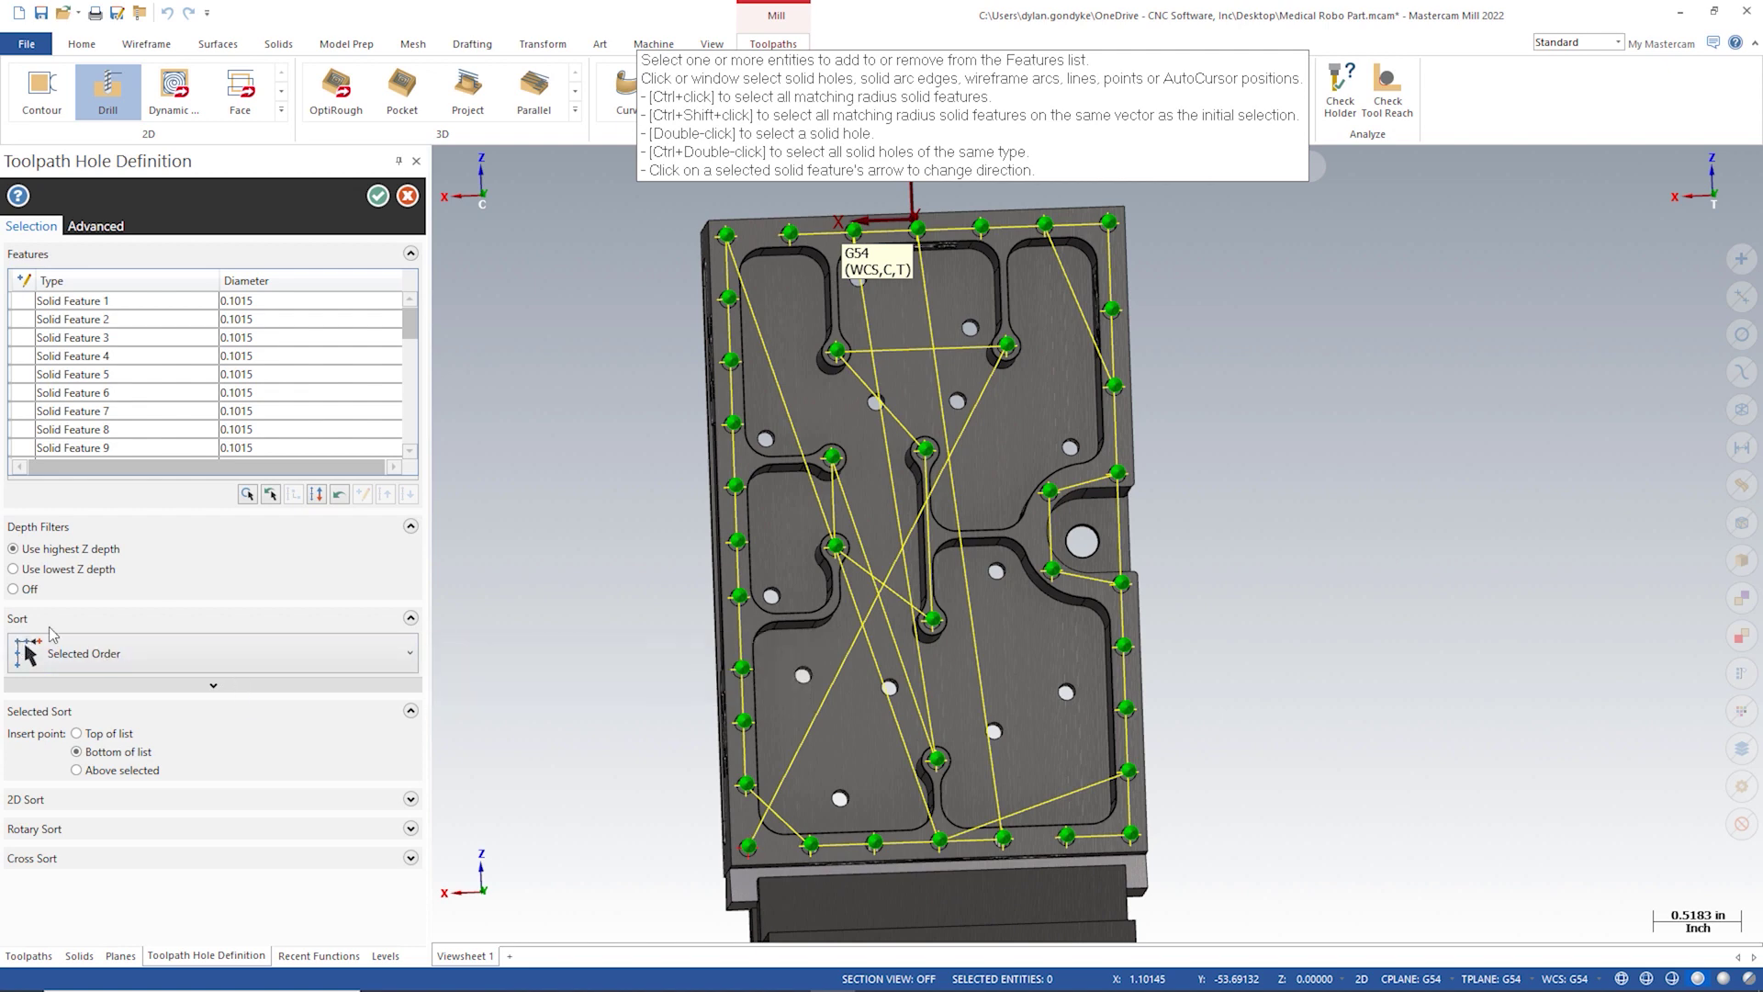
{"action": "middle_click_drag", "start_coordinate": [931, 525], "coordinate": [994, 526]}
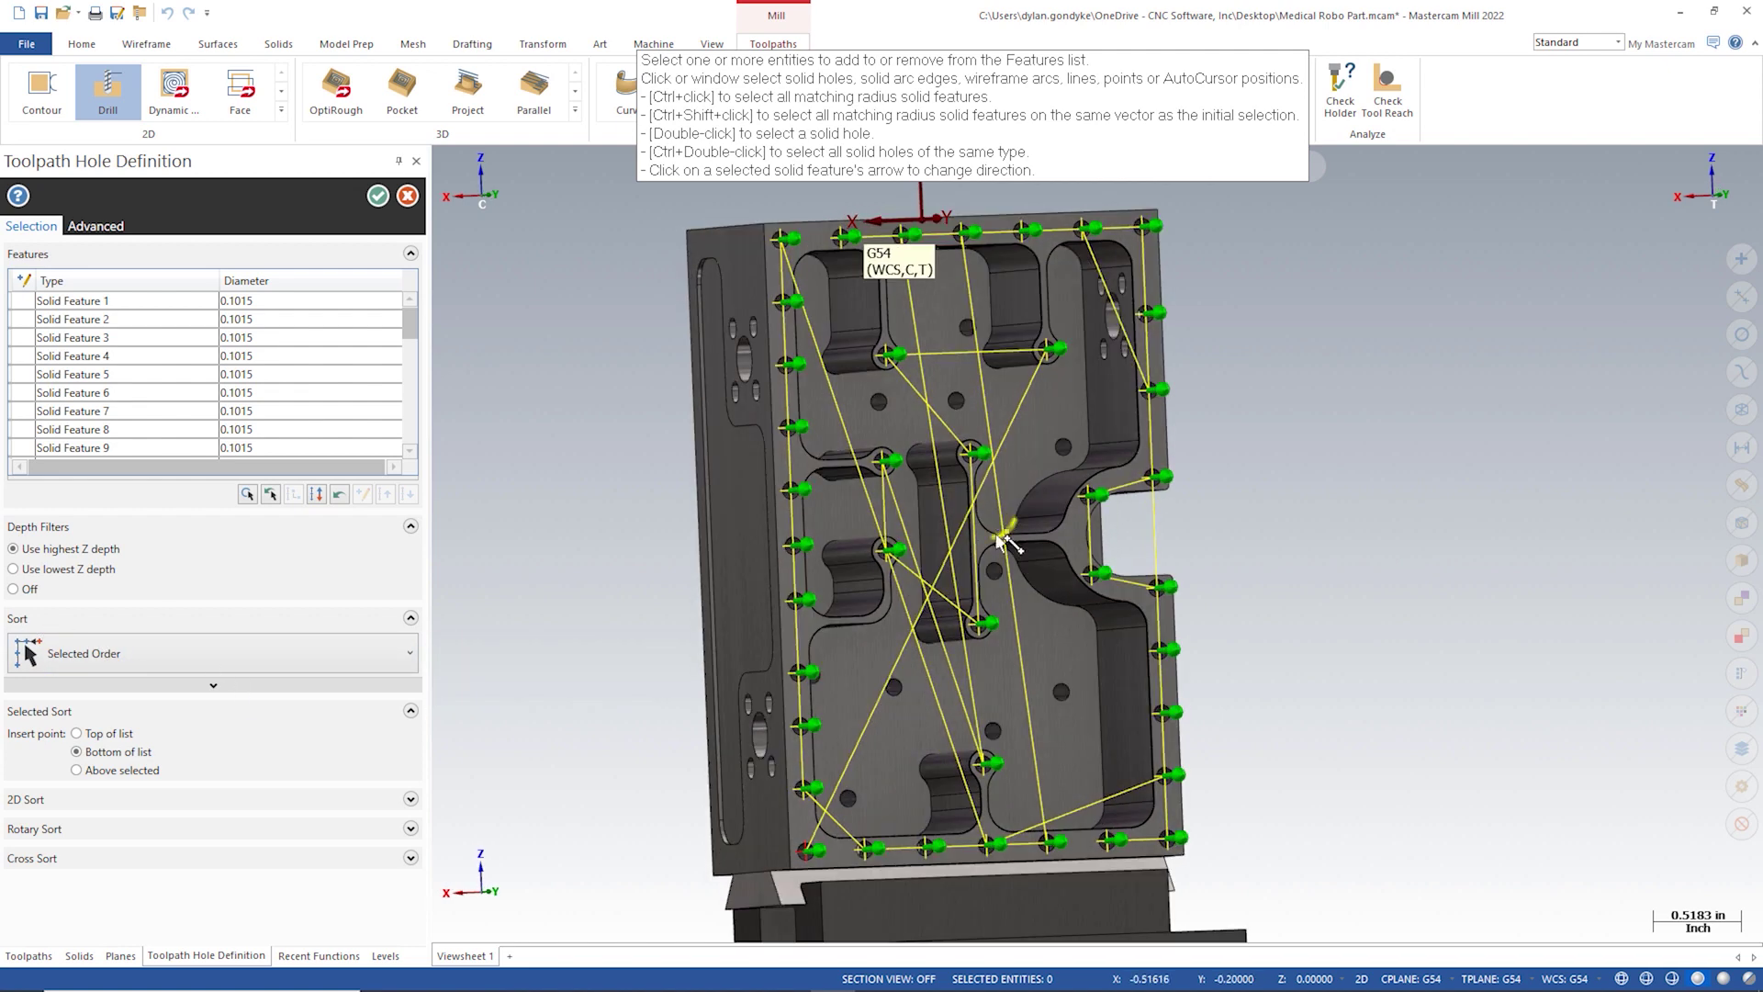
{"action": "left_click", "coordinate": [305, 668]}
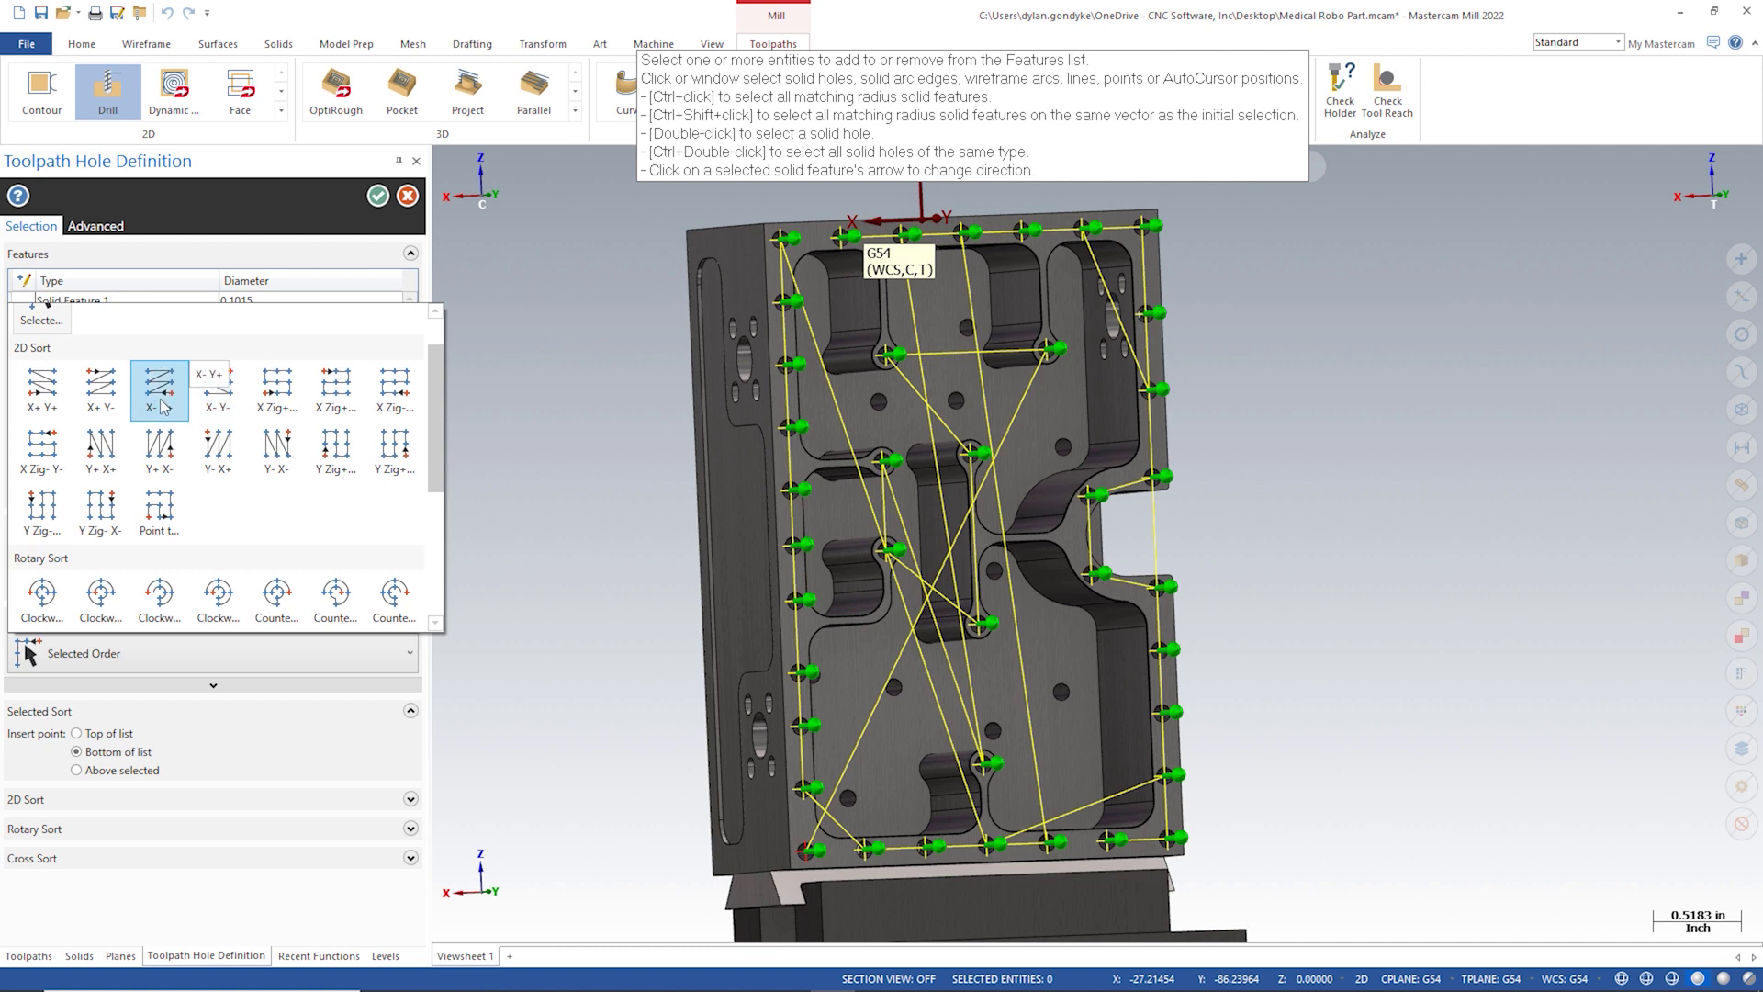
{"action": "left_click", "coordinate": [53, 399]}
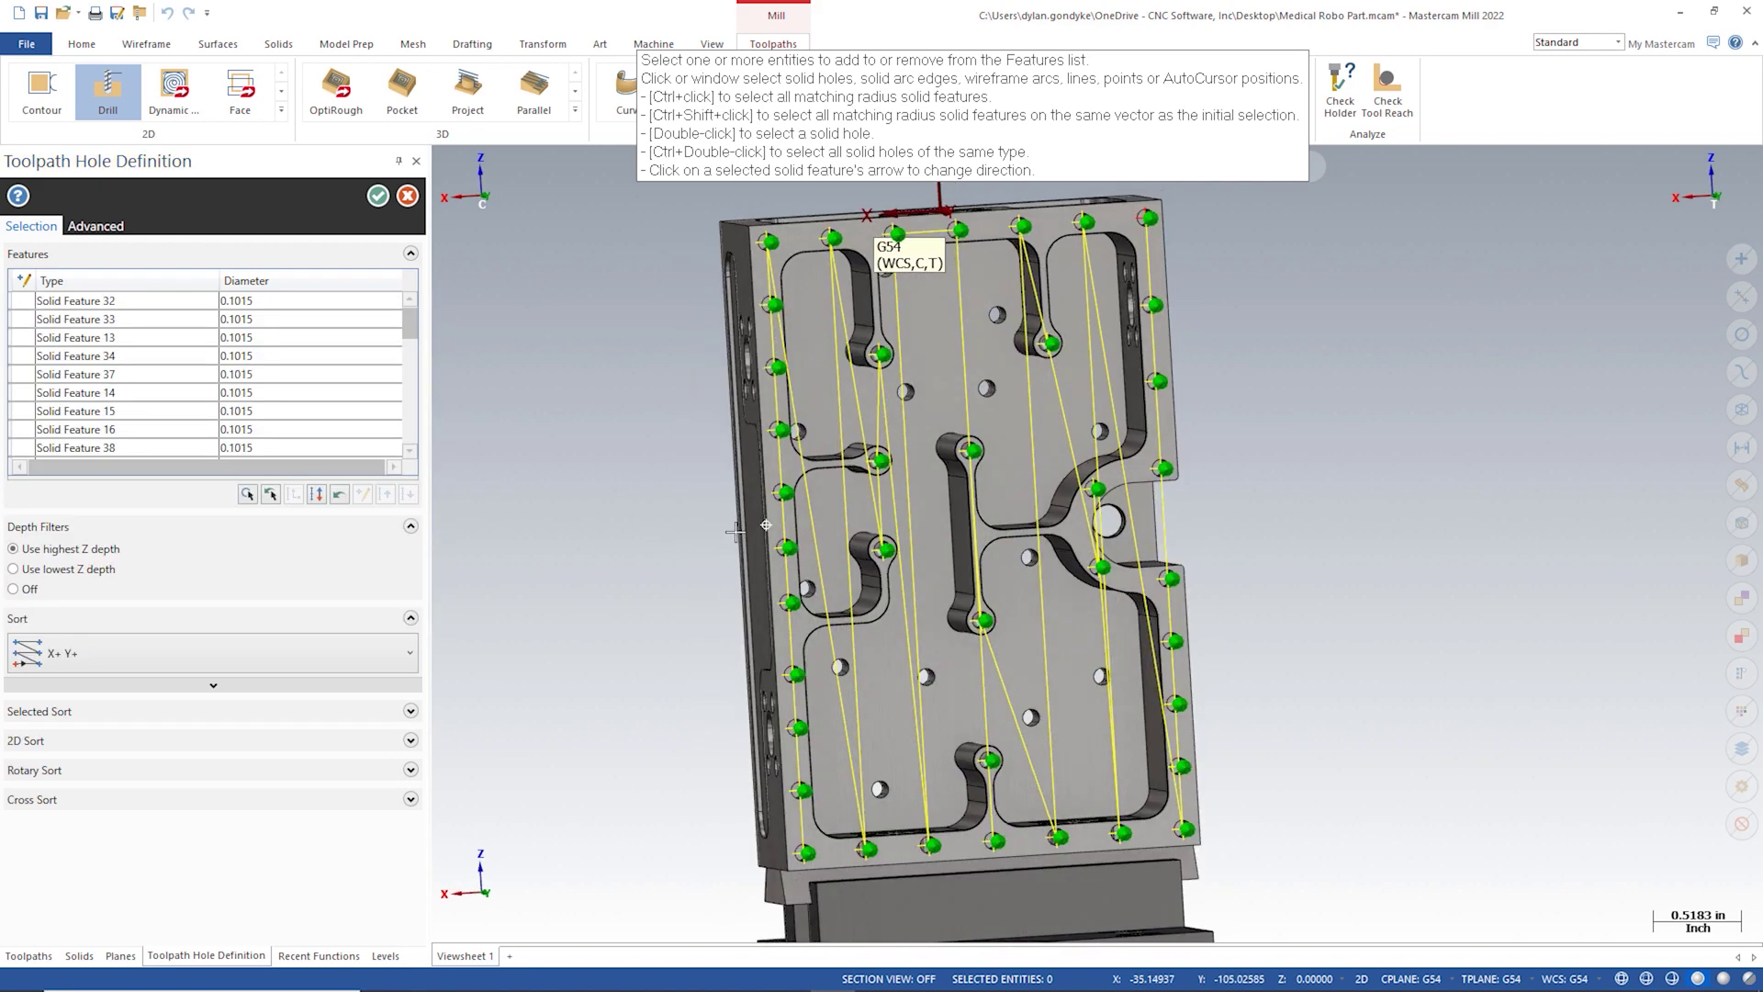
{"action": "middle_click_drag", "start_coordinate": [735, 532], "coordinate": [637, 499]}
{"action": "scroll", "coordinate": [794, 551], "scroll_direction": "down", "scroll_amount": 1}
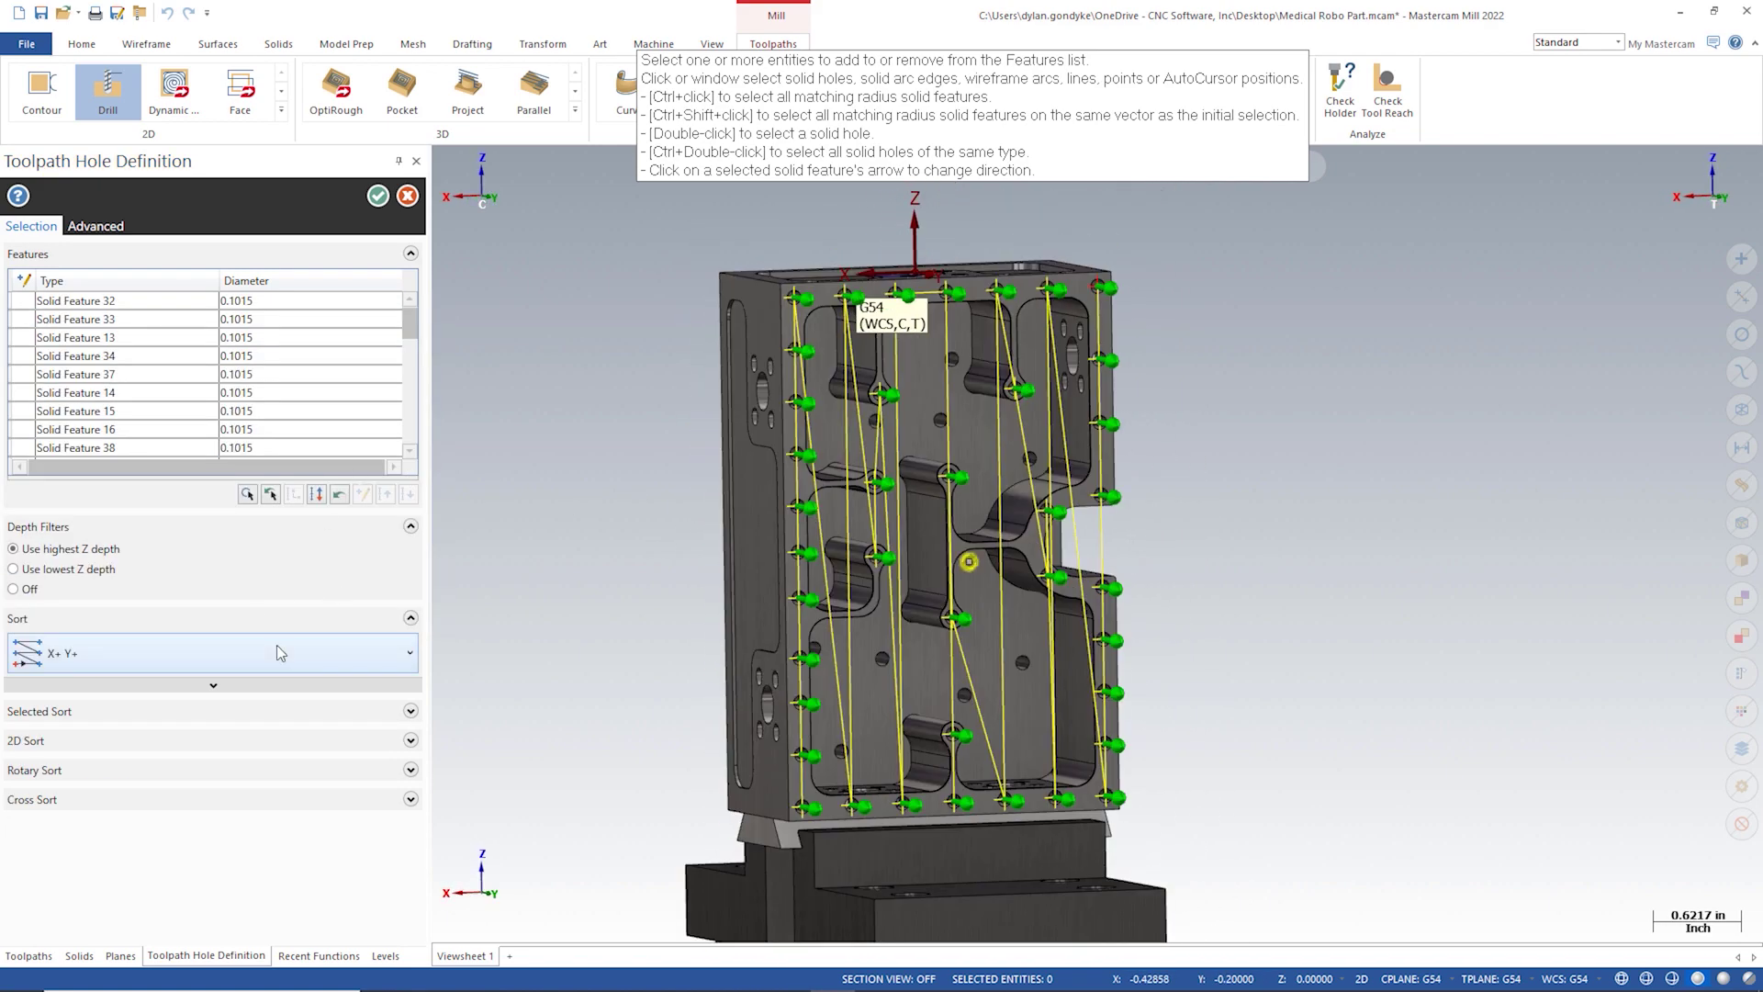
Step: Sort the holes with the Point to Point pattern, starting from the front face's lower corner hole beside the side face
{"action": "middle_click_drag", "start_coordinate": [973, 633], "coordinate": [937, 649]}
{"action": "scroll", "coordinate": [936, 648], "scroll_direction": "up", "scroll_amount": 1}
{"action": "left_click", "coordinate": [252, 660]}
{"action": "scroll", "coordinate": [277, 567], "scroll_direction": "down", "scroll_amount": 1}
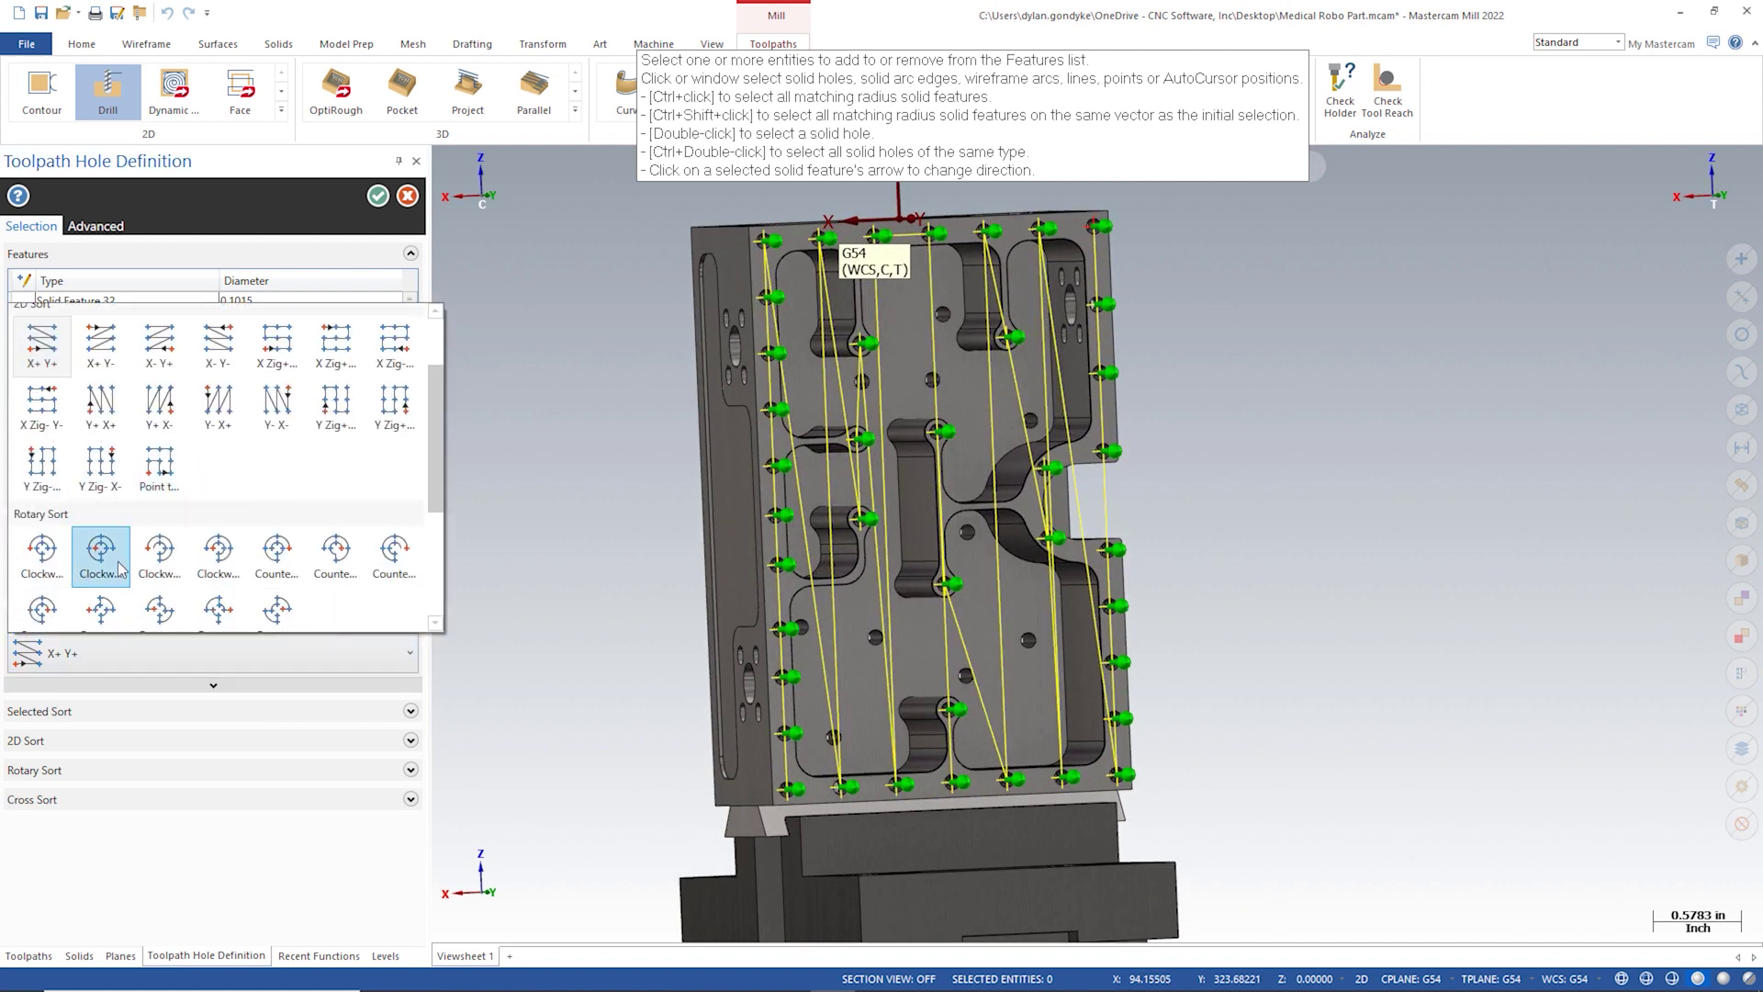
{"action": "scroll", "coordinate": [266, 473], "scroll_direction": "down", "scroll_amount": 5}
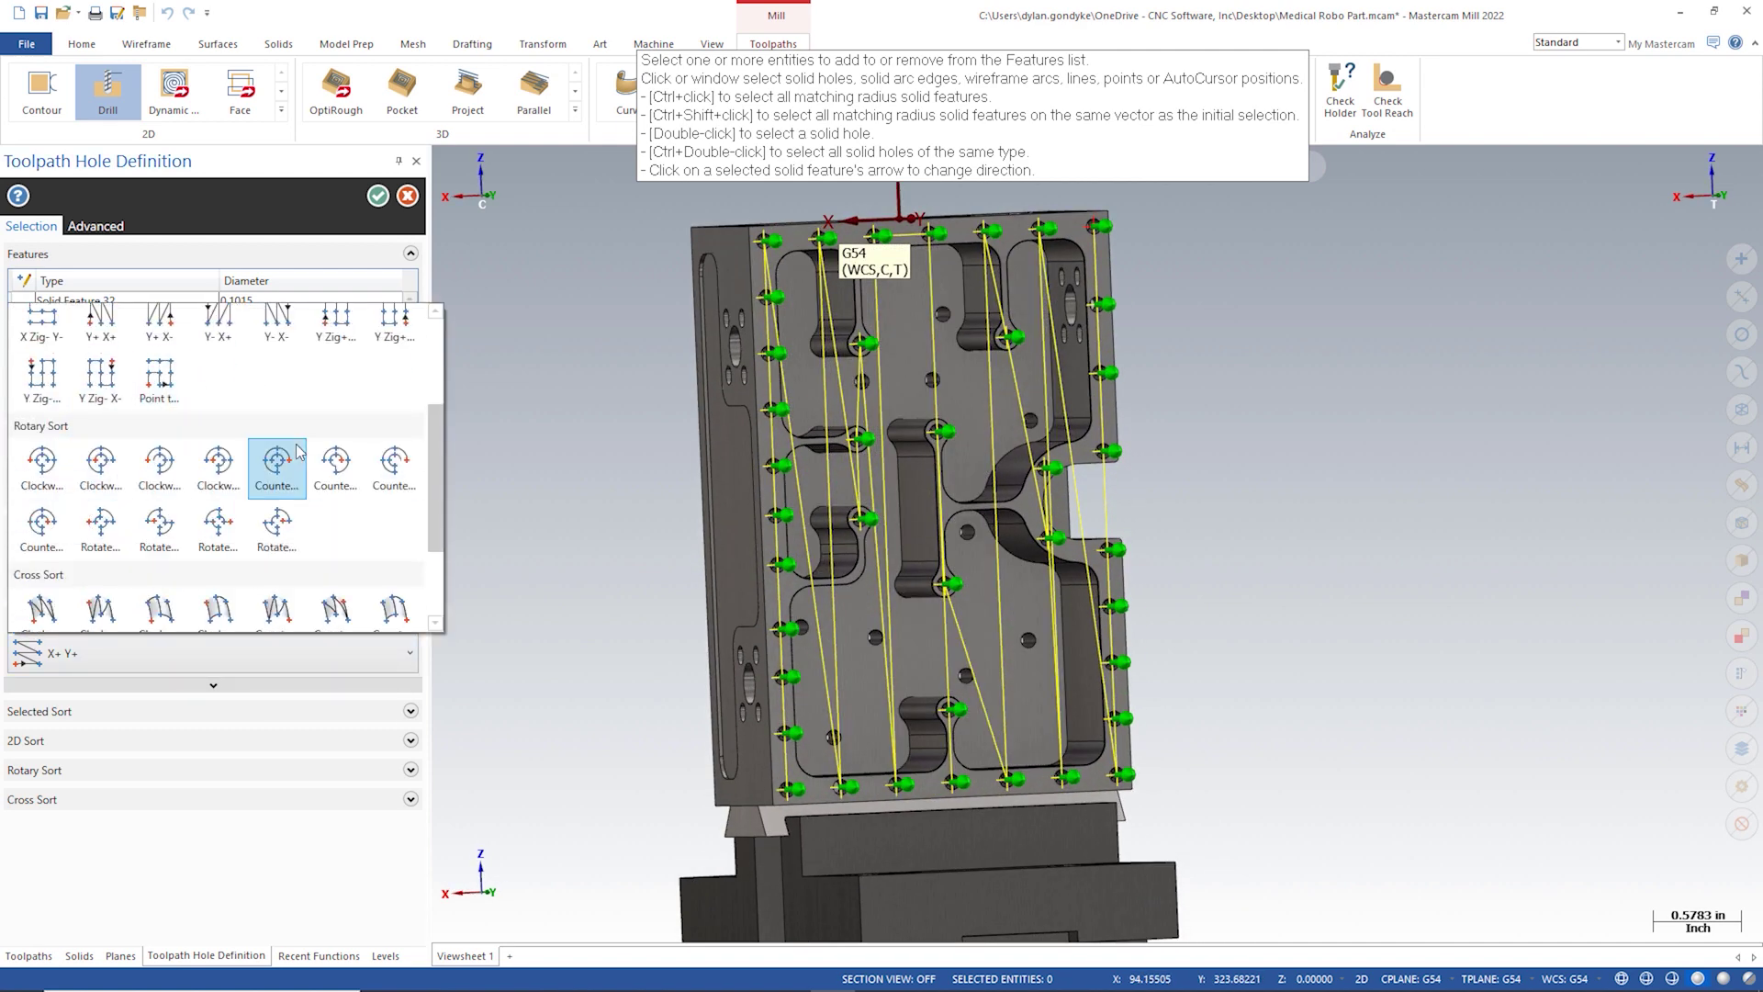
{"action": "scroll", "coordinate": [216, 500], "scroll_direction": "up", "scroll_amount": 5}
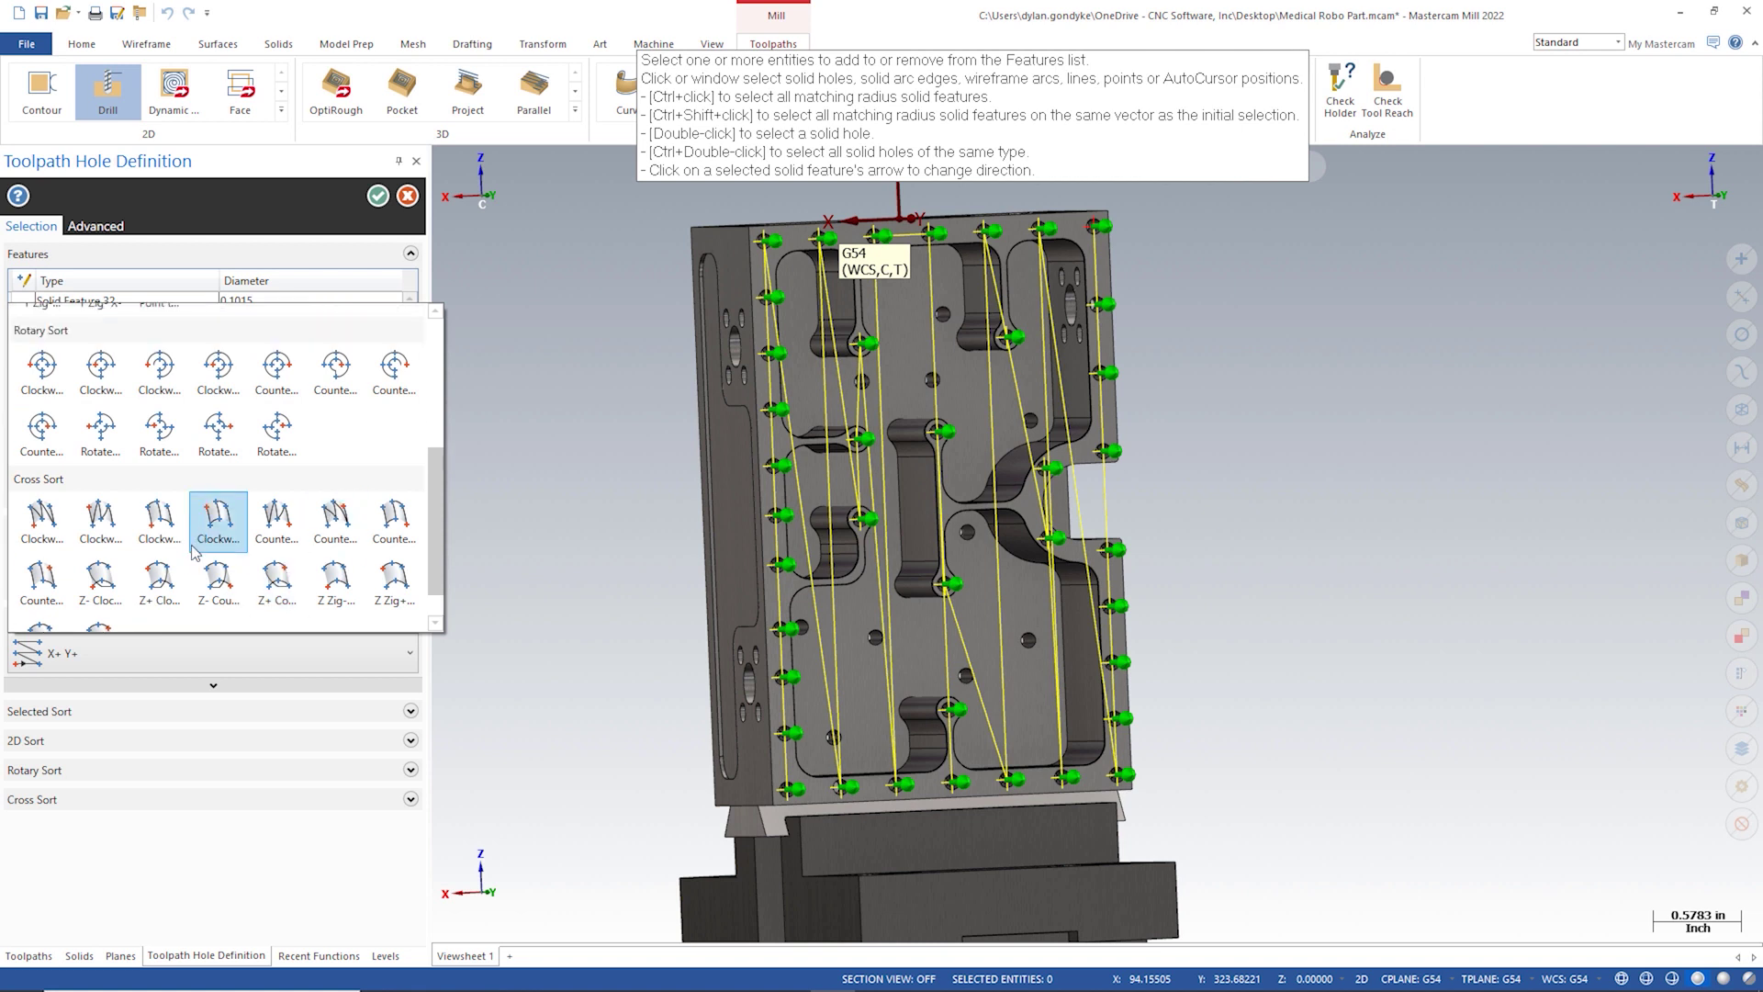
{"action": "scroll", "coordinate": [195, 542], "scroll_direction": "up", "scroll_amount": 2}
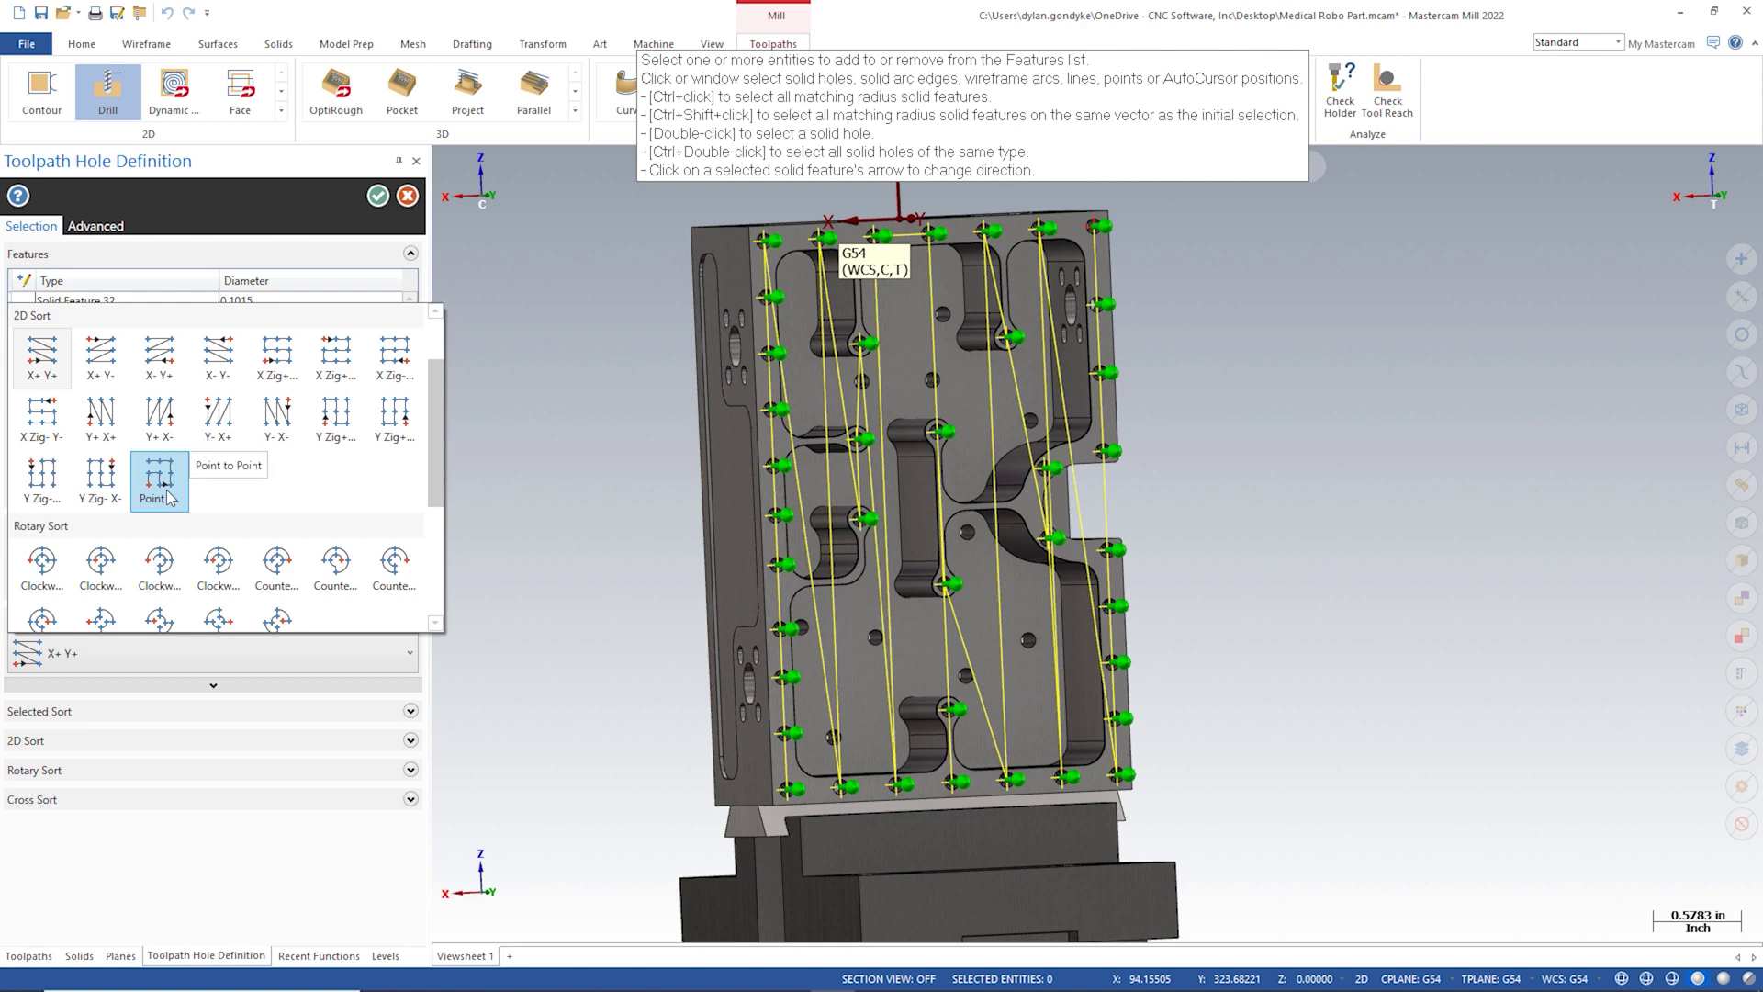
{"action": "left_click", "coordinate": [159, 480]}
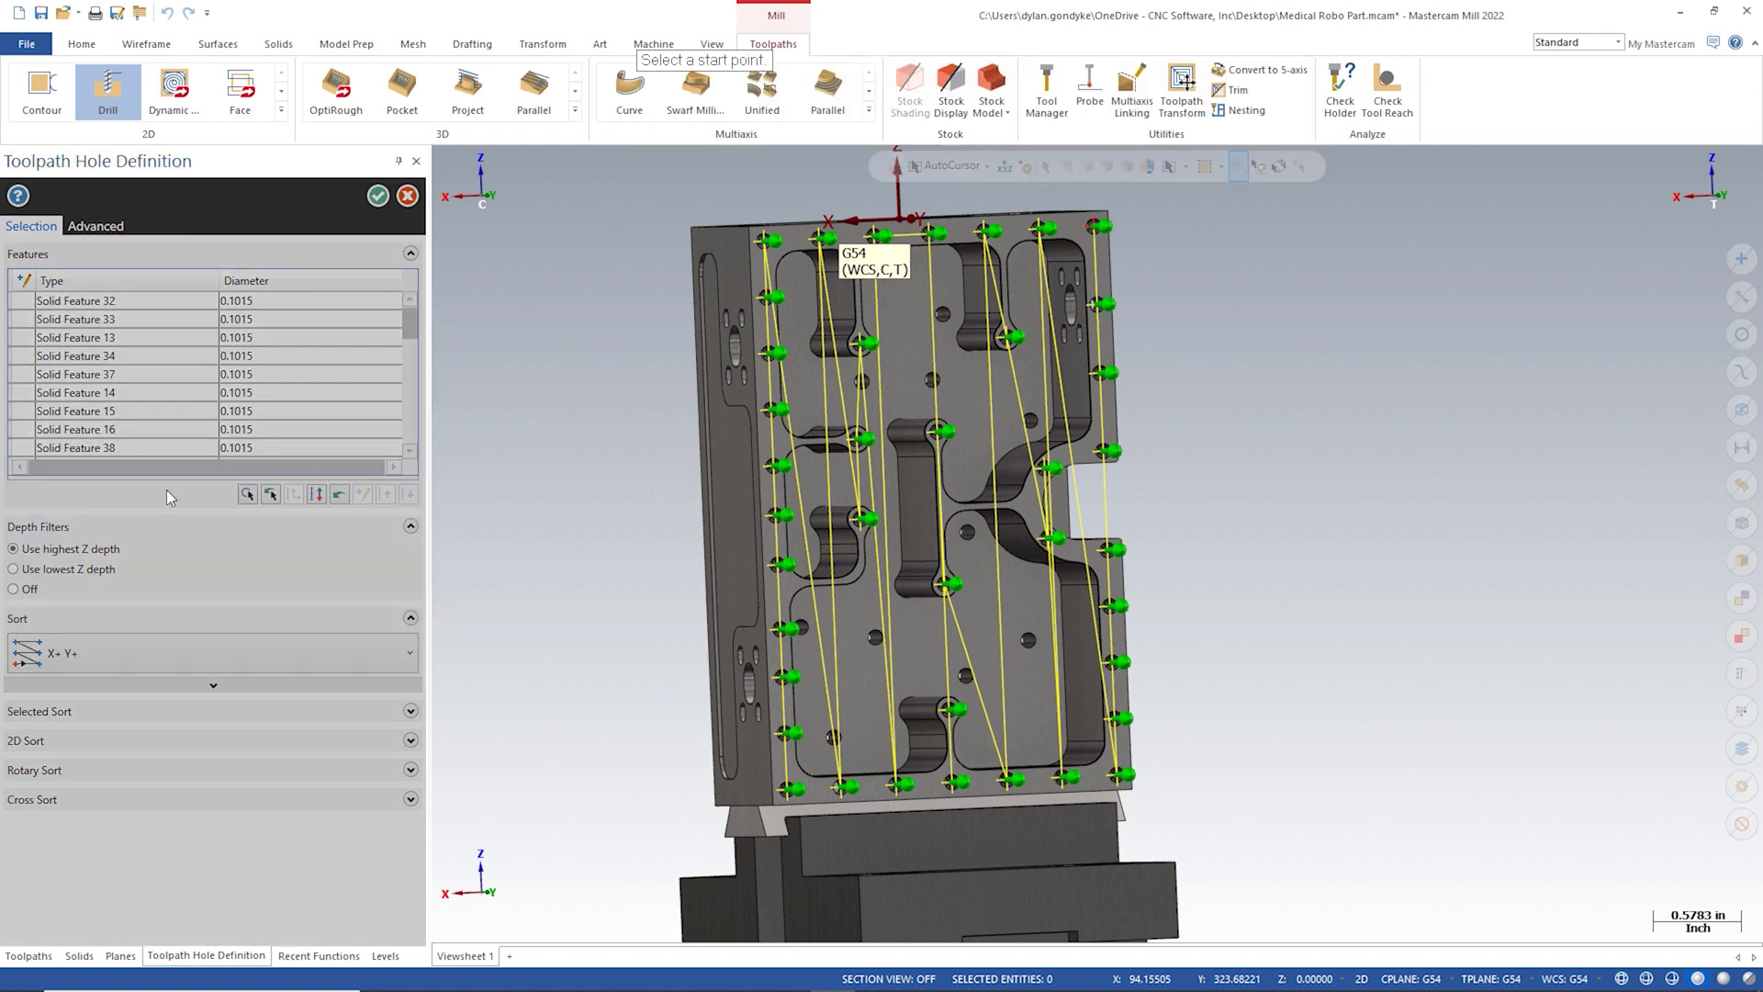
{"action": "left_click", "coordinate": [791, 787]}
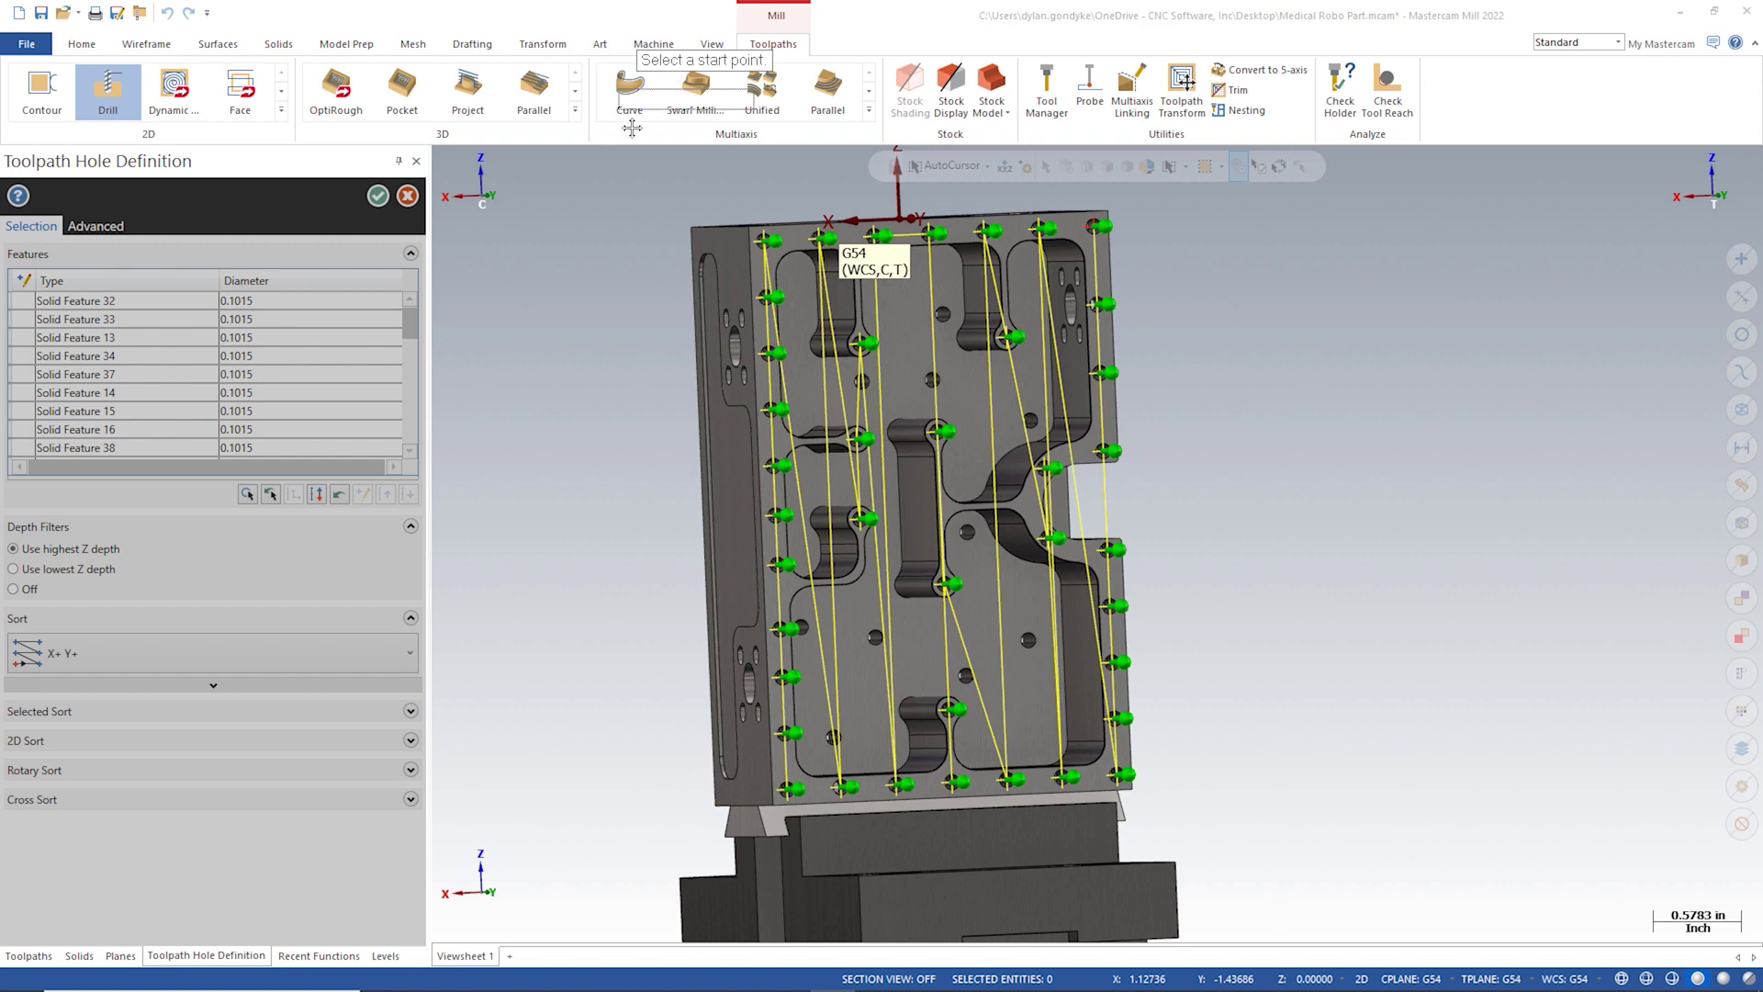
{"action": "scroll", "coordinate": [791, 784], "scroll_direction": "up", "scroll_amount": 3}
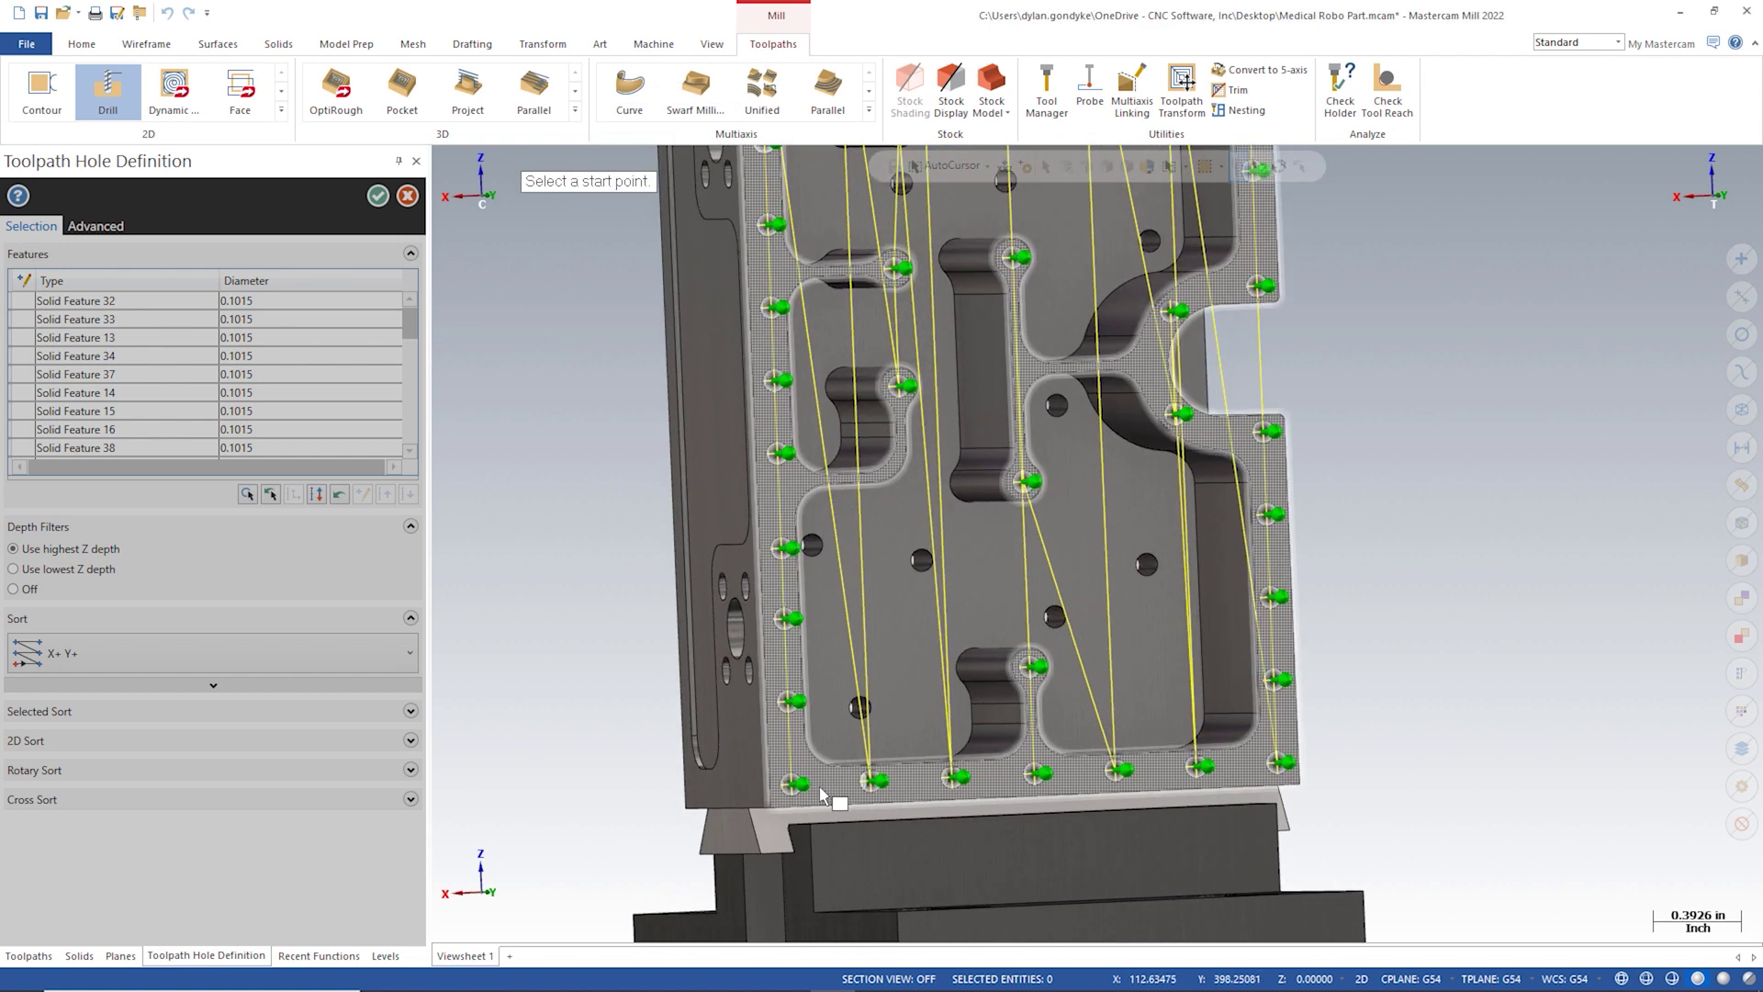
{"action": "left_click", "coordinate": [794, 781]}
Step: Examine the point-to-point drilling order across the front face from straight-on and angled views
{"action": "scroll", "coordinate": [794, 781], "scroll_direction": "down", "scroll_amount": 1}
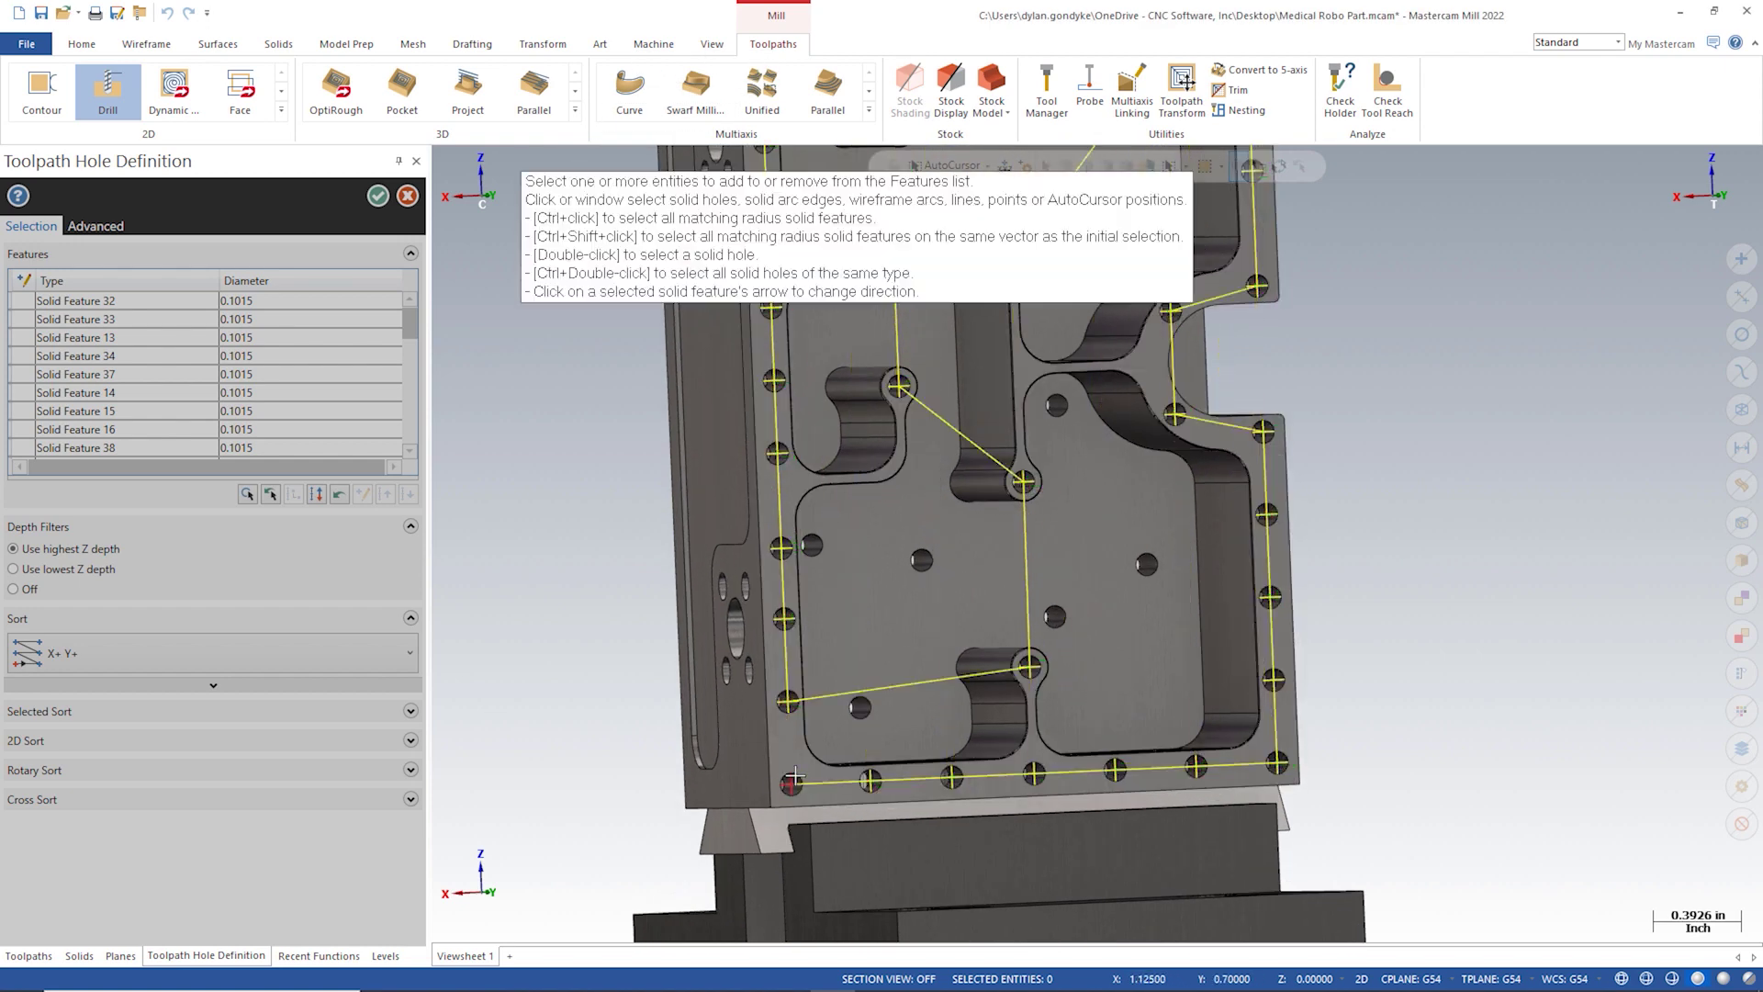
{"action": "scroll", "coordinate": [810, 774], "scroll_direction": "down", "scroll_amount": 2}
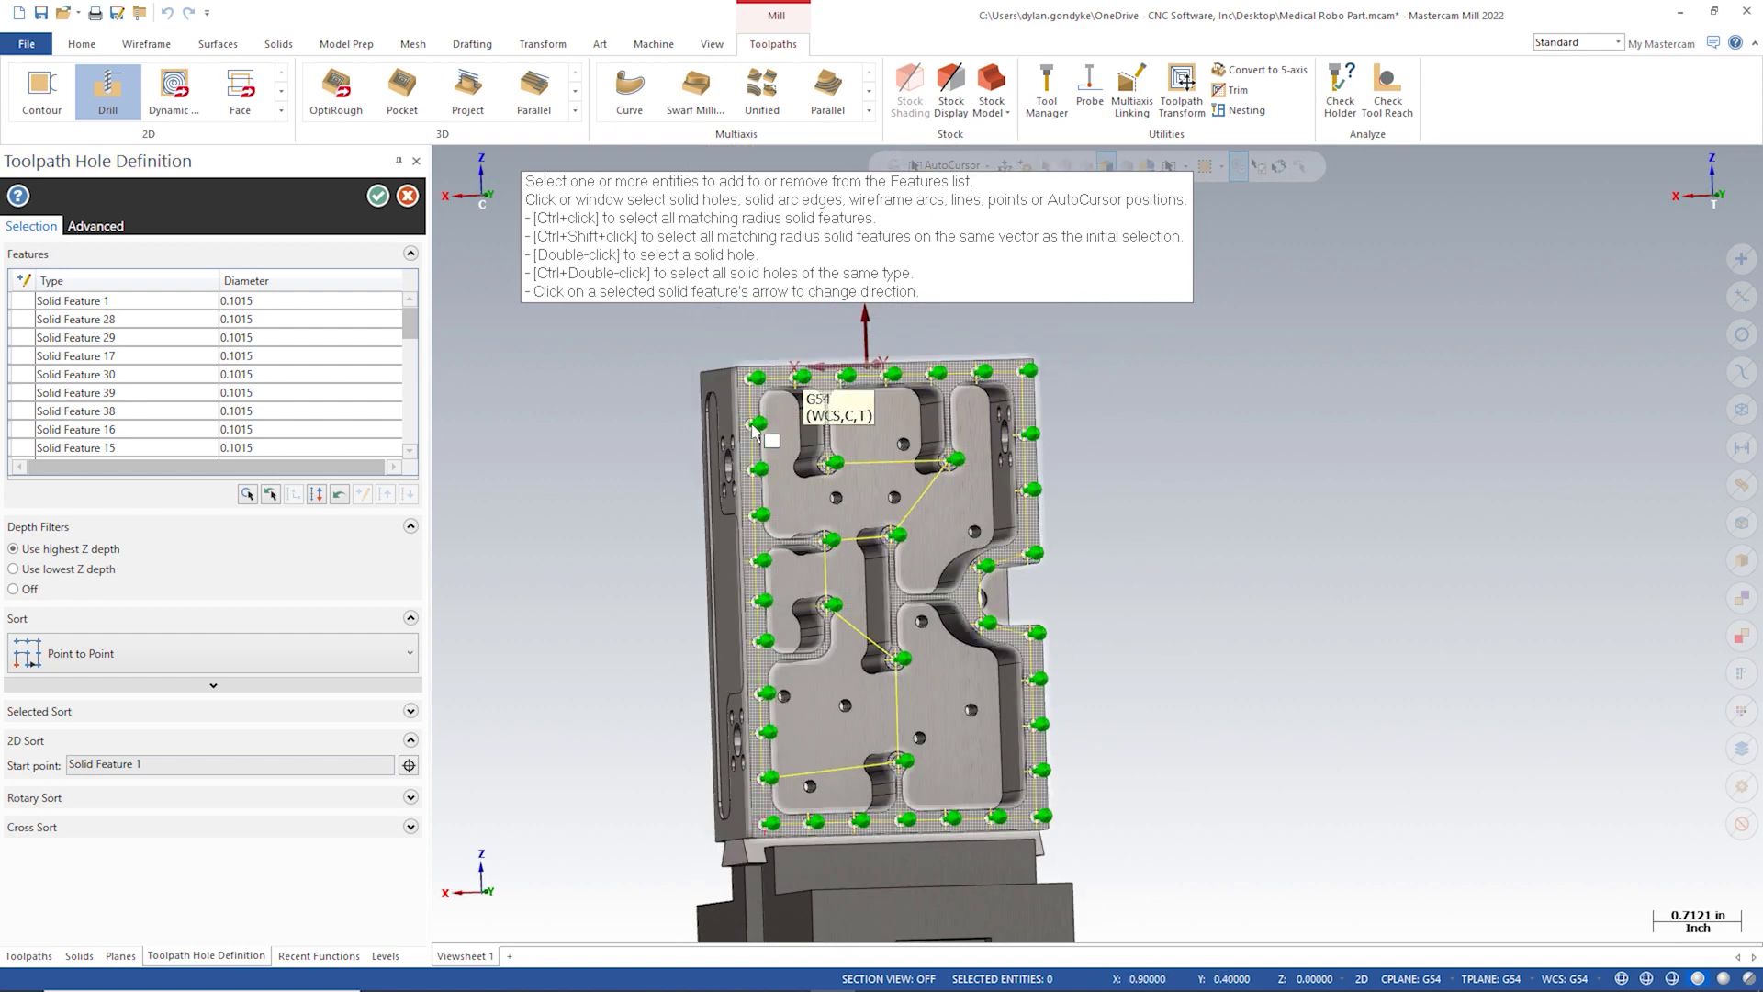
{"action": "key", "text": "alt+1"}
{"action": "scroll", "coordinate": [813, 762], "scroll_direction": "up", "scroll_amount": 2}
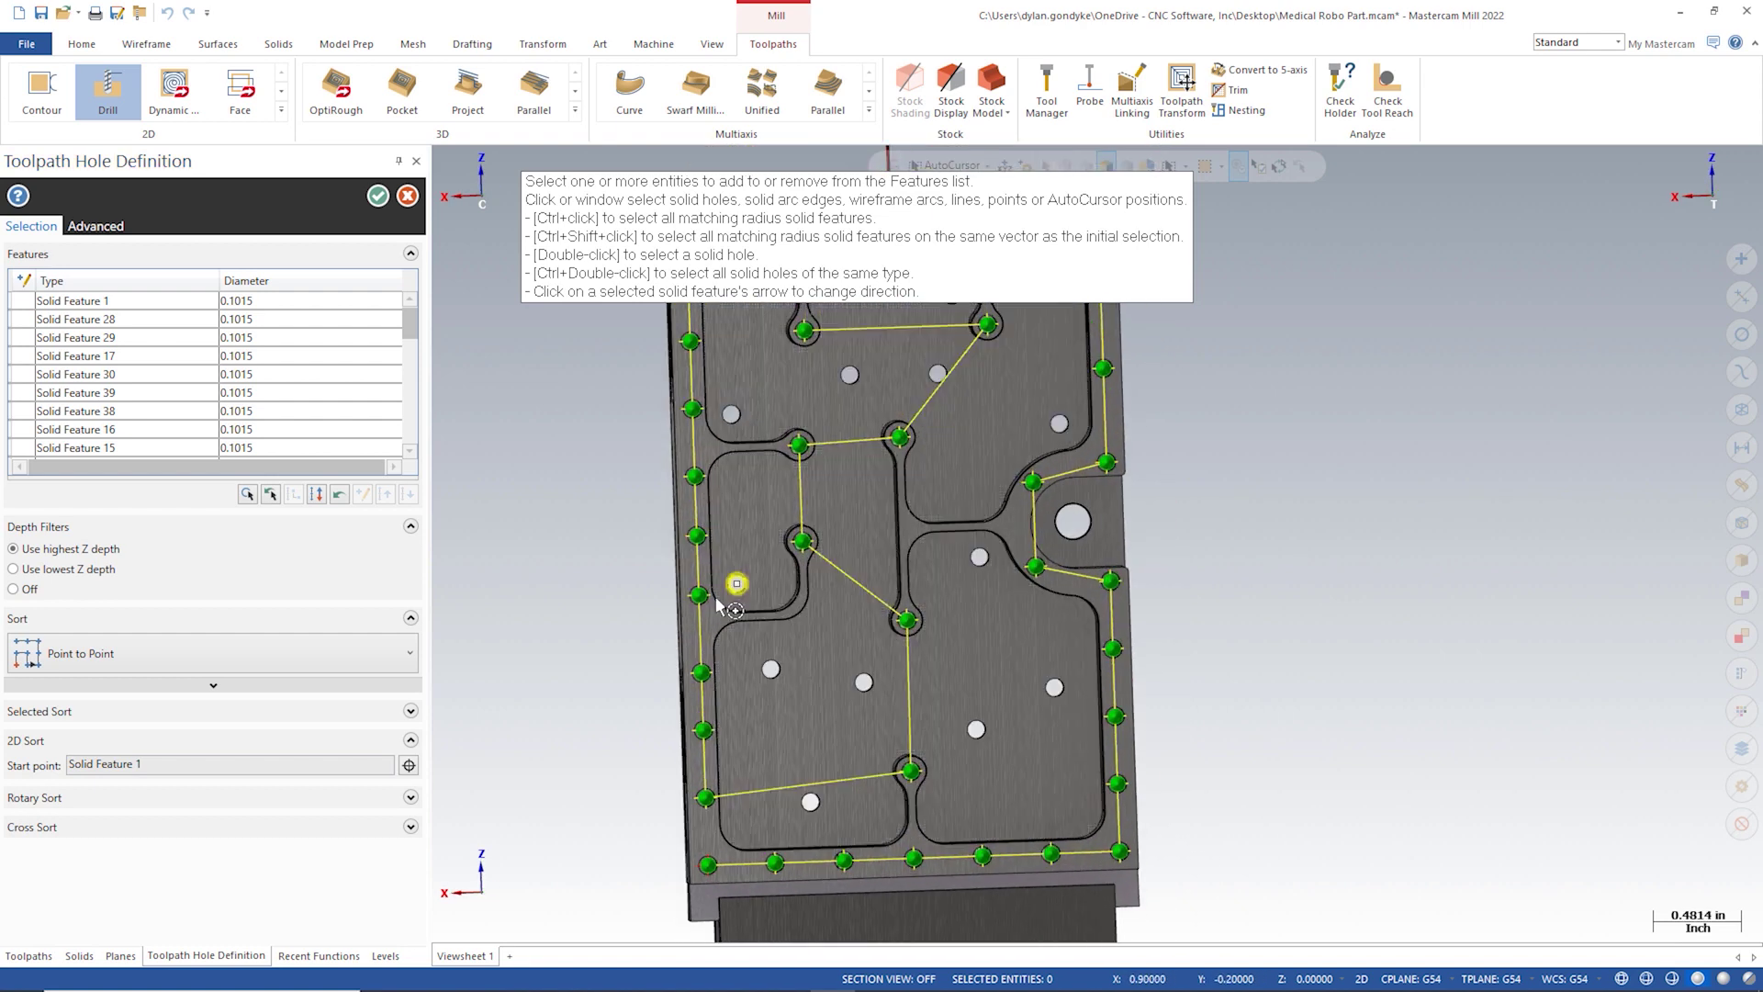
{"action": "scroll", "coordinate": [817, 735], "scroll_direction": "up", "scroll_amount": 1}
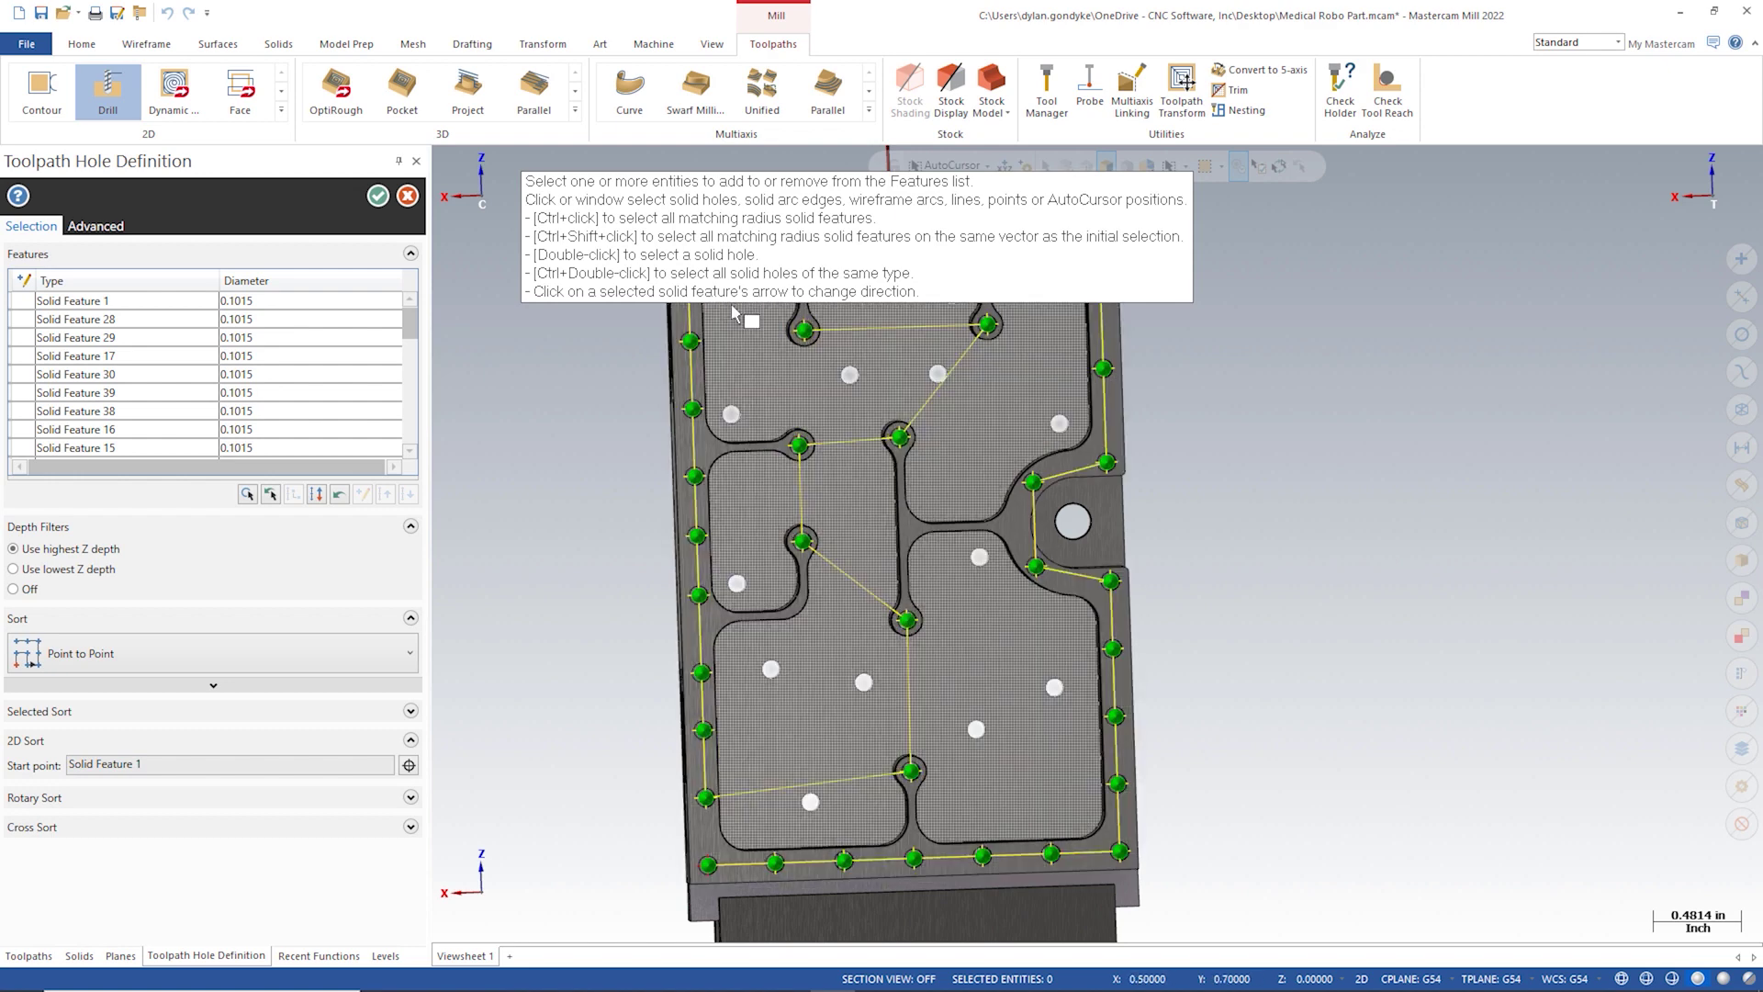
{"action": "scroll", "coordinate": [1024, 523], "scroll_direction": "down", "scroll_amount": 4}
{"action": "middle_click_drag", "start_coordinate": [839, 594], "coordinate": [924, 614]}
{"action": "scroll", "coordinate": [924, 613], "scroll_direction": "up", "scroll_amount": 1}
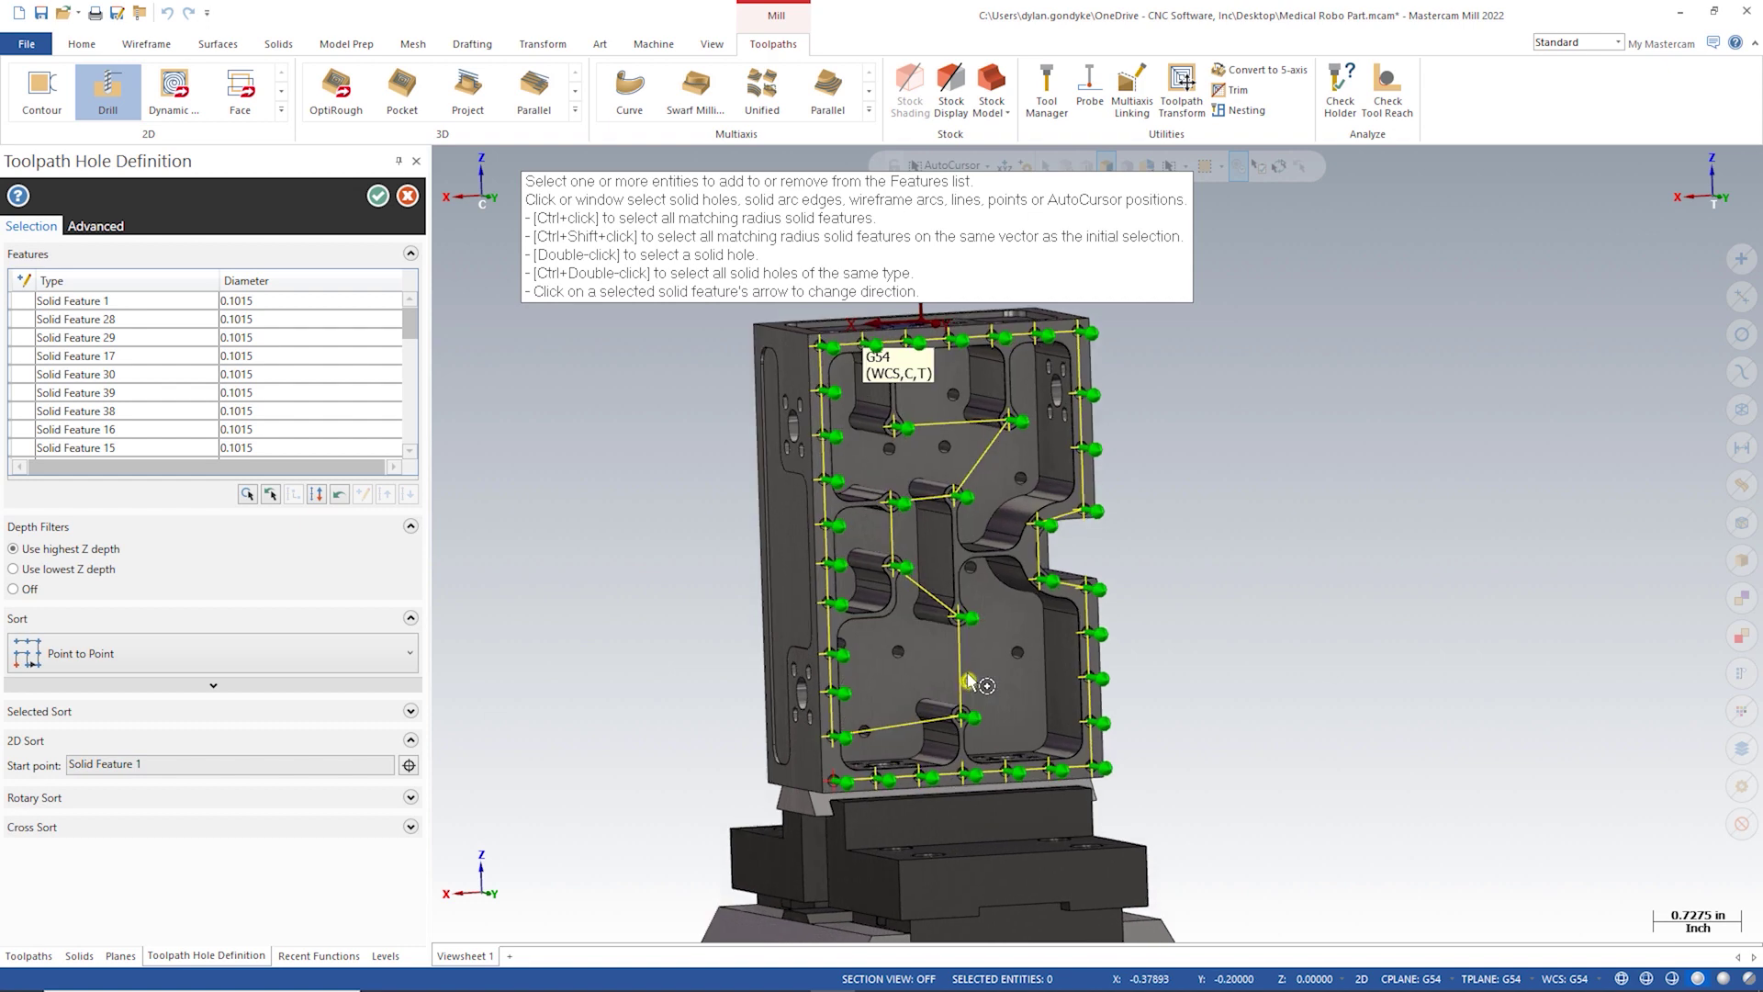
{"action": "scroll", "coordinate": [962, 658], "scroll_direction": "up", "scroll_amount": 1}
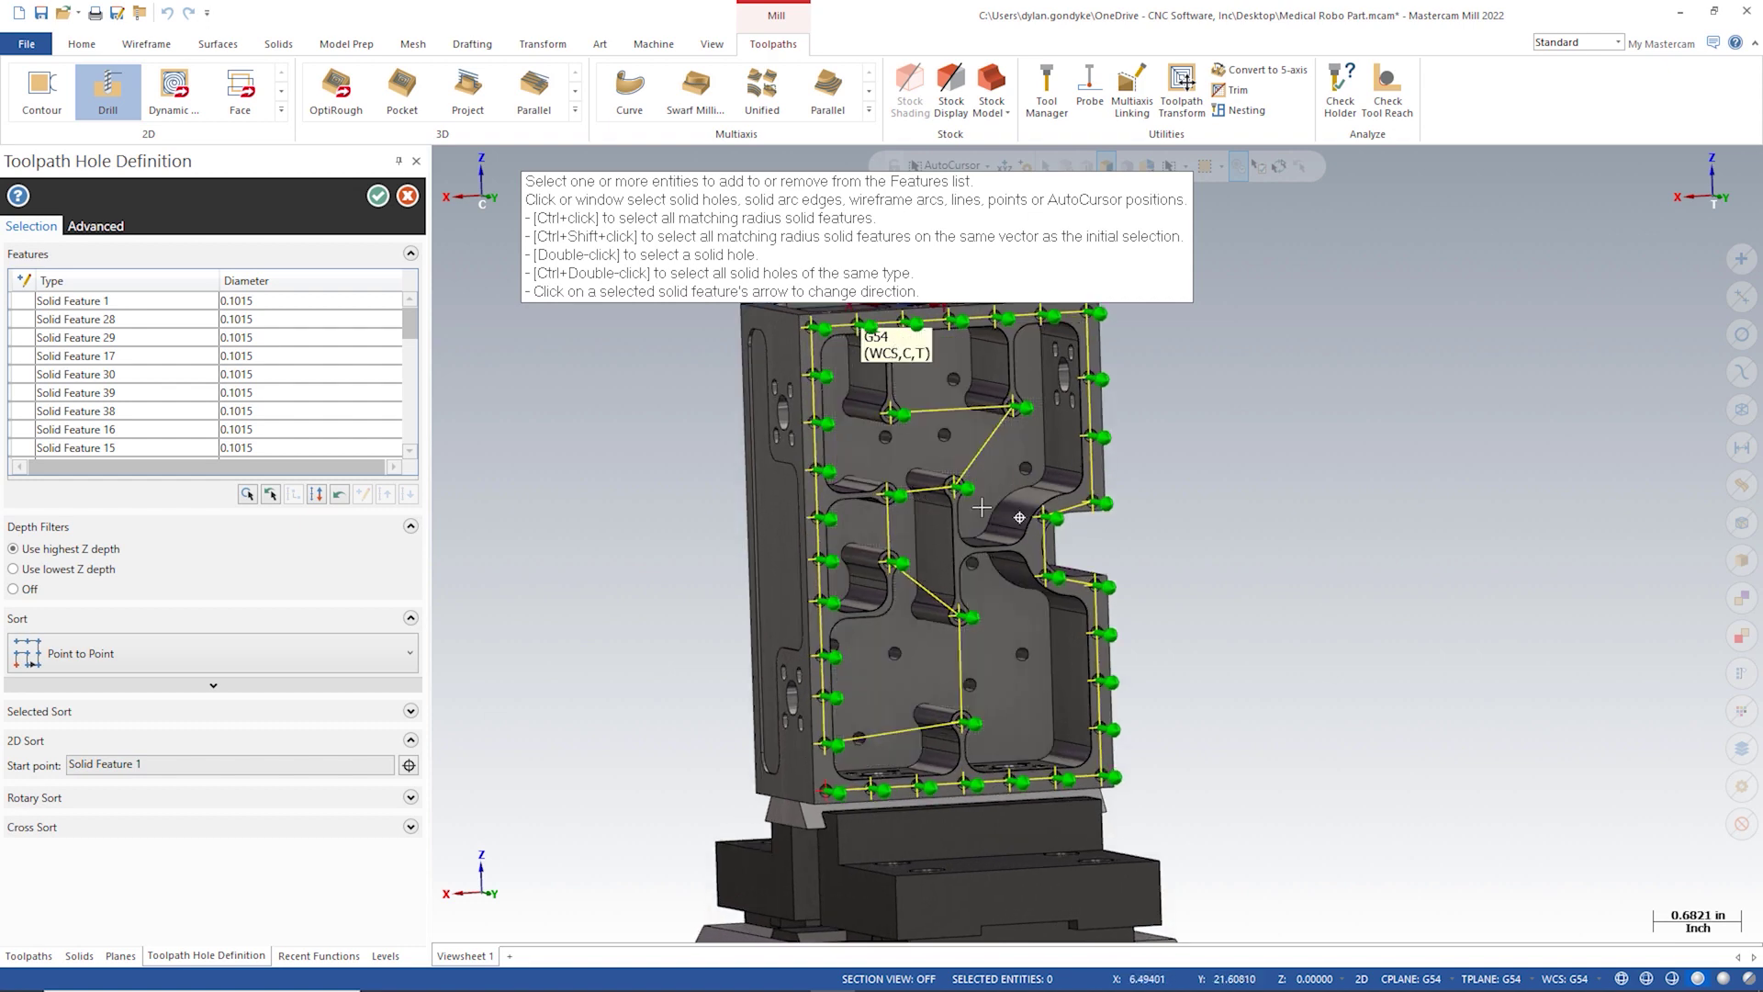
{"action": "mouse_move", "coordinate": [1019, 517]}
{"action": "middle_mouse_down"}
{"action": "mouse_move", "coordinate": [942, 524]}
{"action": "mouse_move", "coordinate": [1006, 468]}
{"action": "middle_mouse_up"}
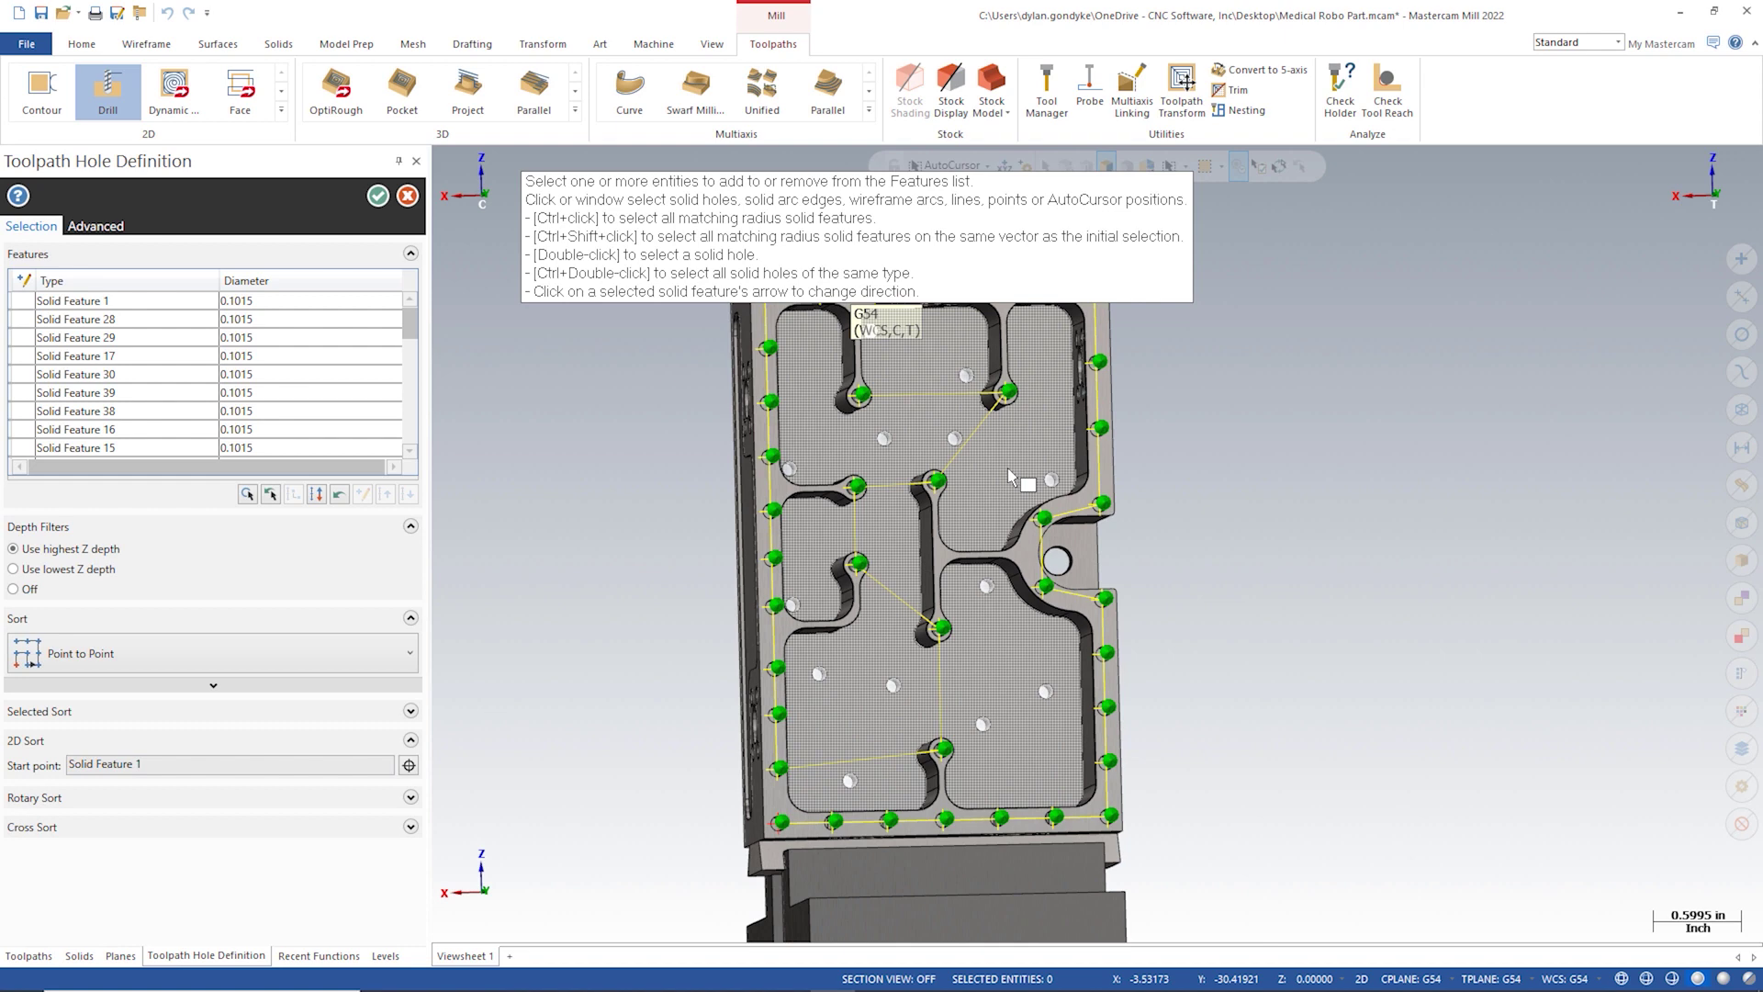
Step: Accept the sorted hole selection and generate the drill toolpath with the 1/8 DRILL tool
{"action": "left_click", "coordinate": [378, 197]}
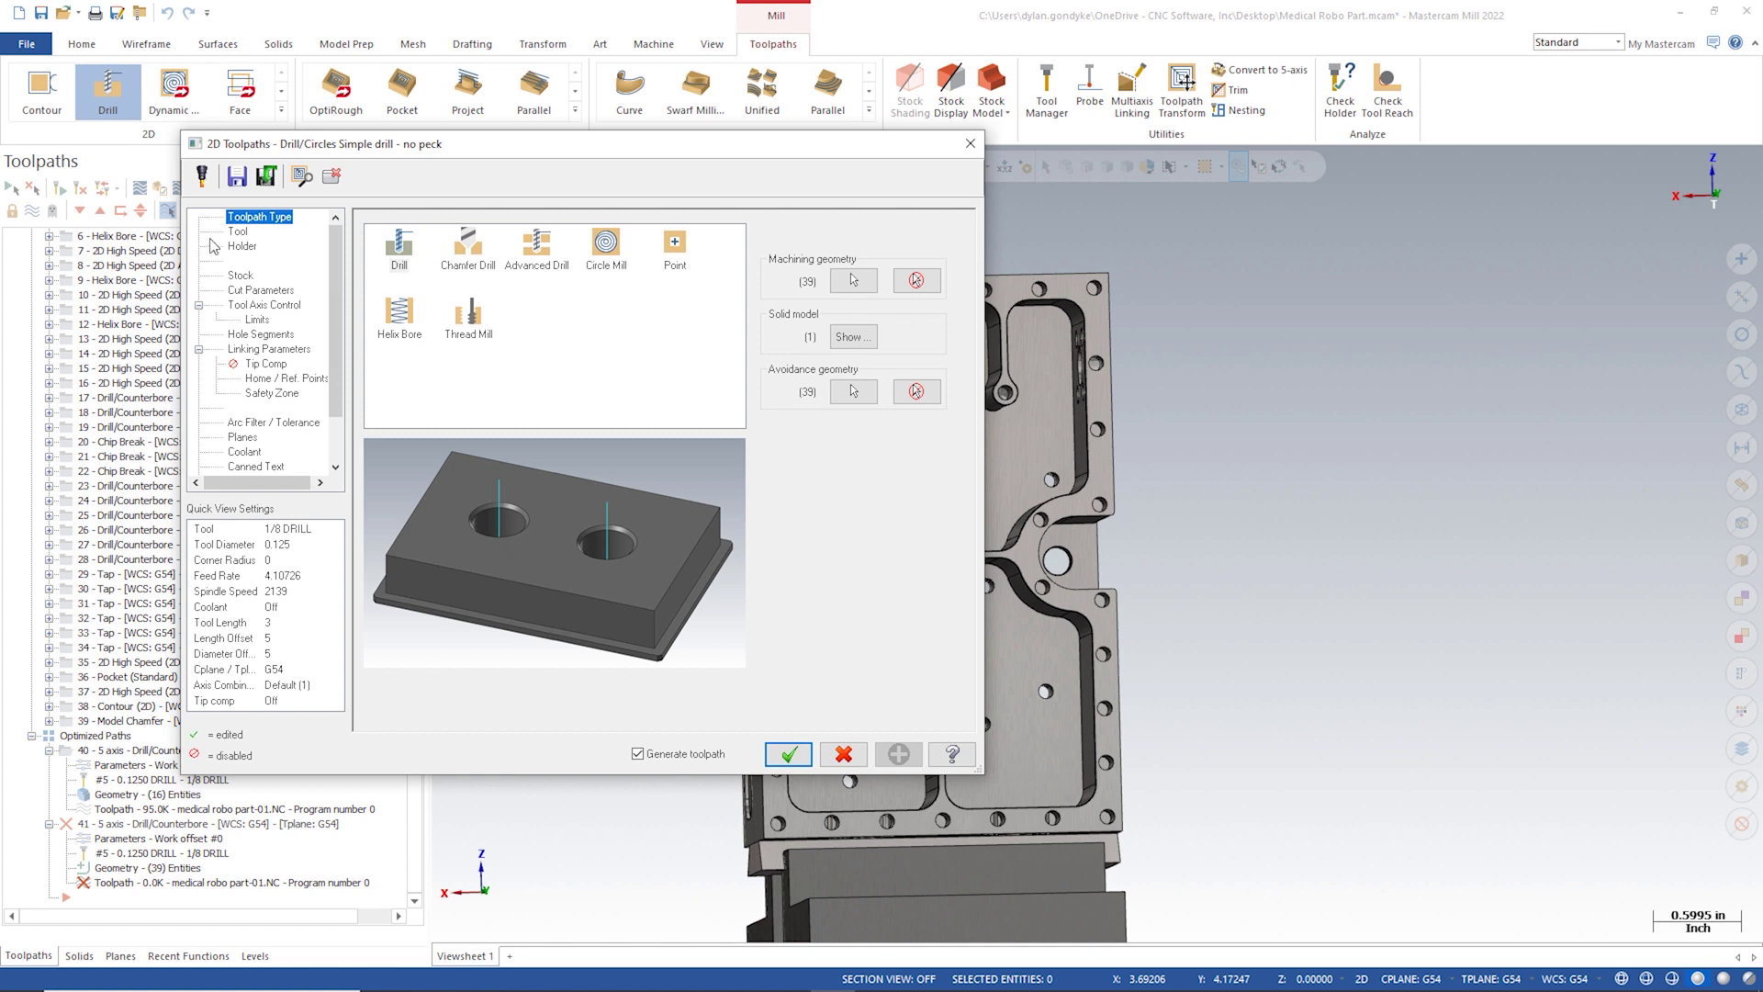
{"action": "left_click", "coordinate": [237, 232]}
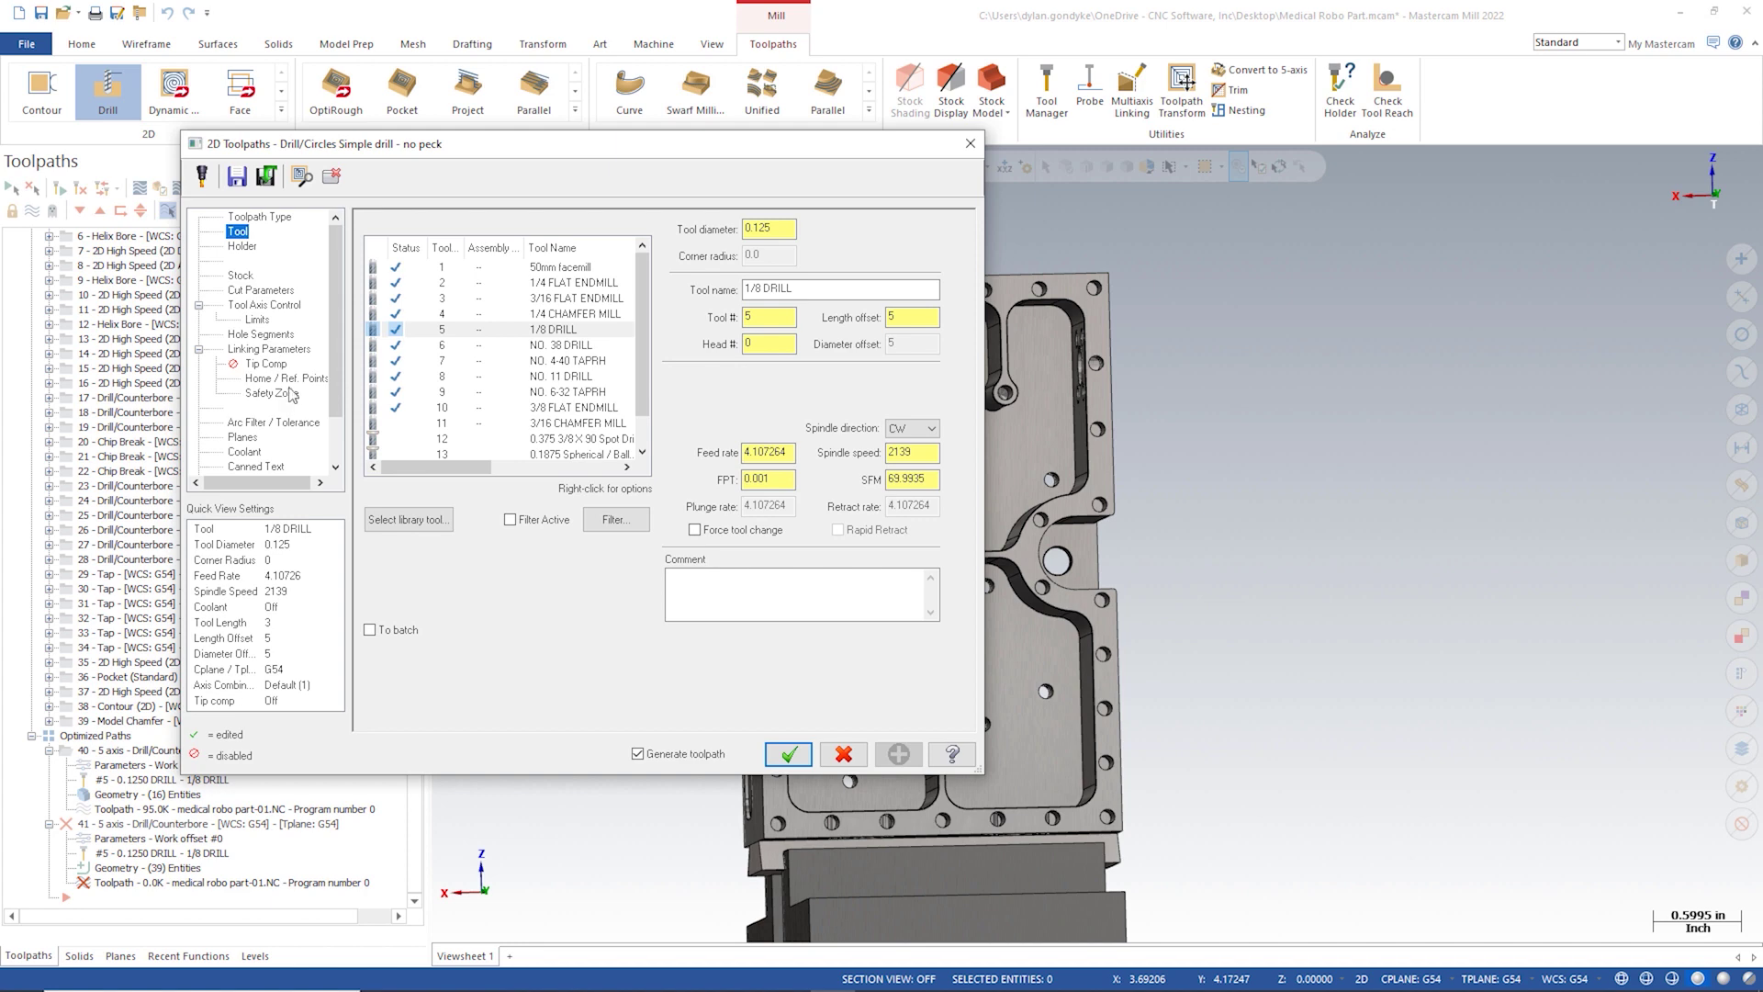
{"action": "left_click", "coordinate": [789, 754]}
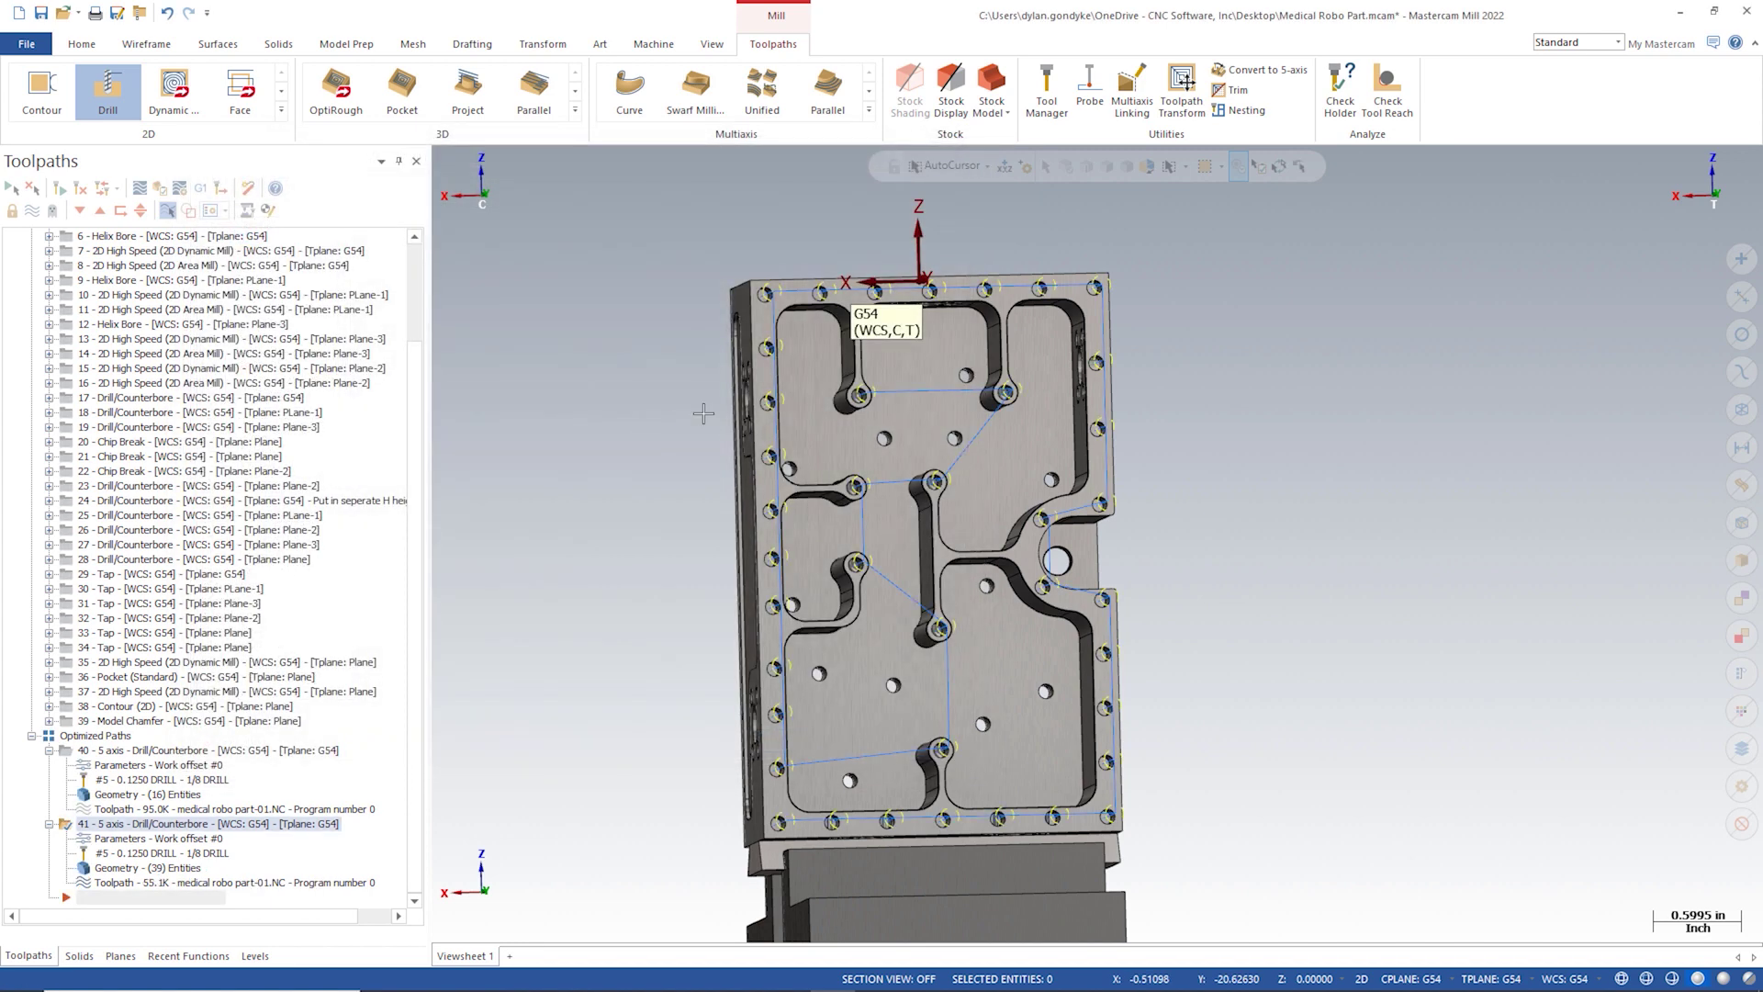
Step: Inspect the generated drill toolpath's linking moves between the front-face holes from angled views
{"action": "middle_click_drag", "start_coordinate": [703, 413], "coordinate": [771, 560]}
{"action": "scroll", "coordinate": [790, 569], "scroll_direction": "up", "scroll_amount": 2}
{"action": "scroll", "coordinate": [772, 560], "scroll_direction": "up", "scroll_amount": 1}
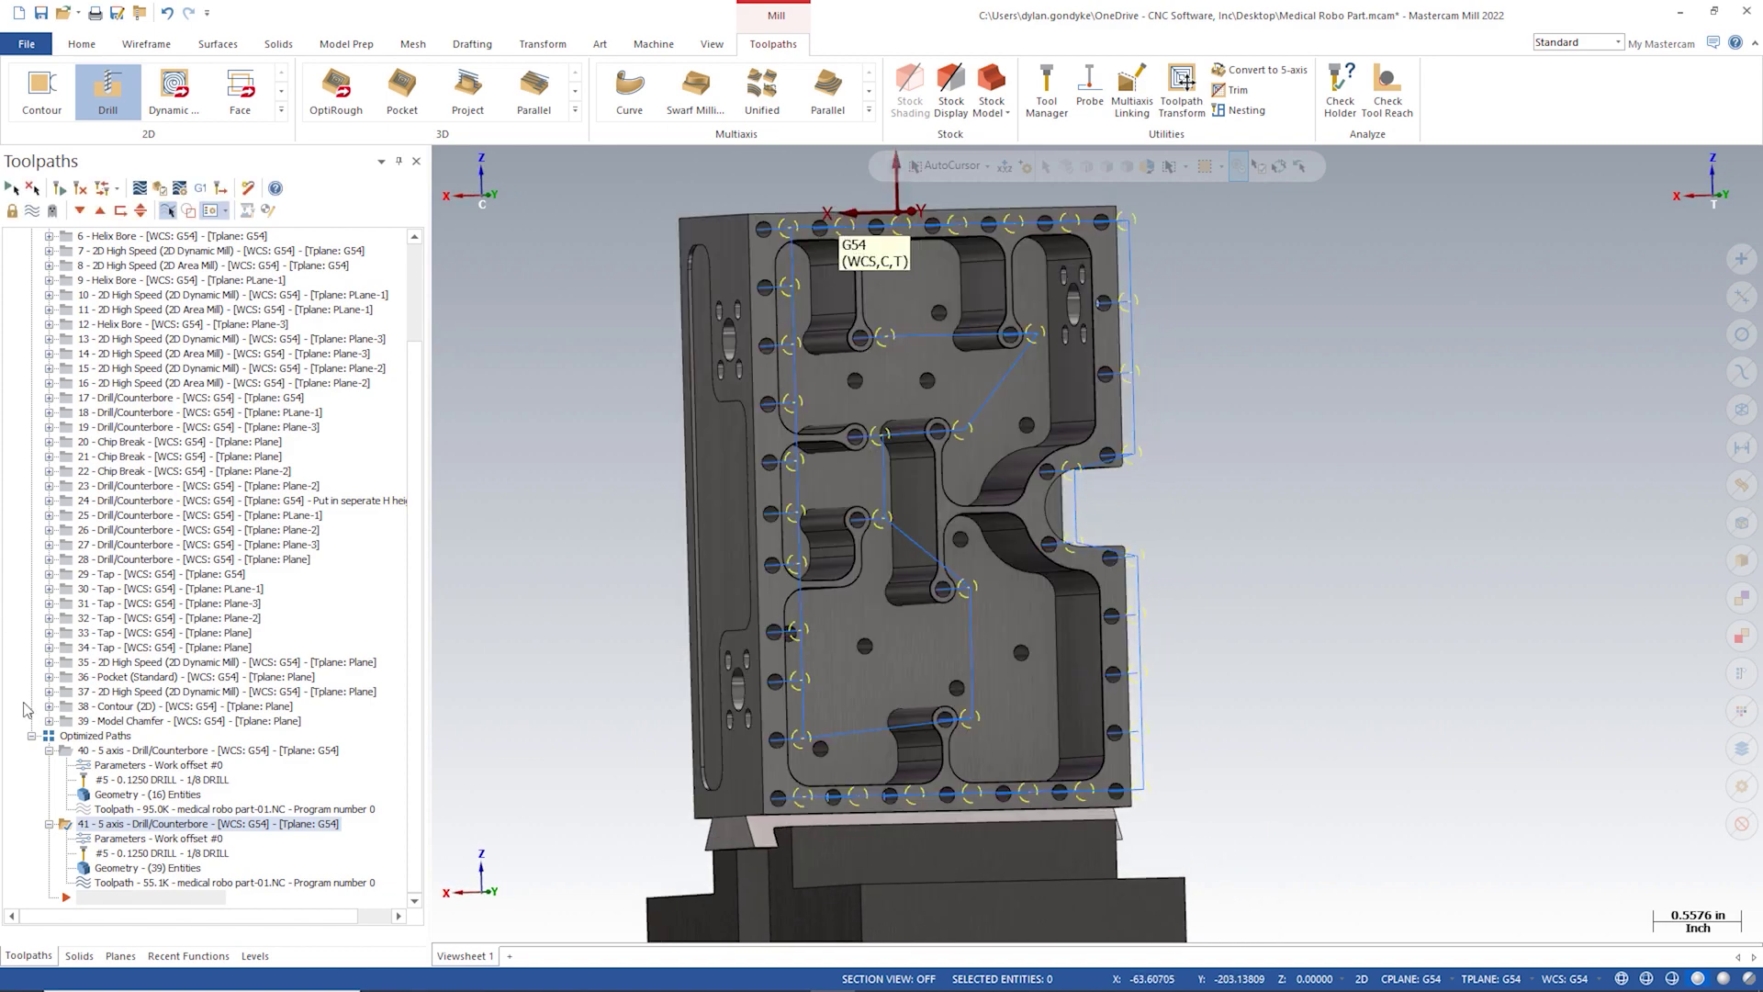
{"action": "middle_click_drag", "start_coordinate": [1062, 610], "coordinate": [1009, 681]}
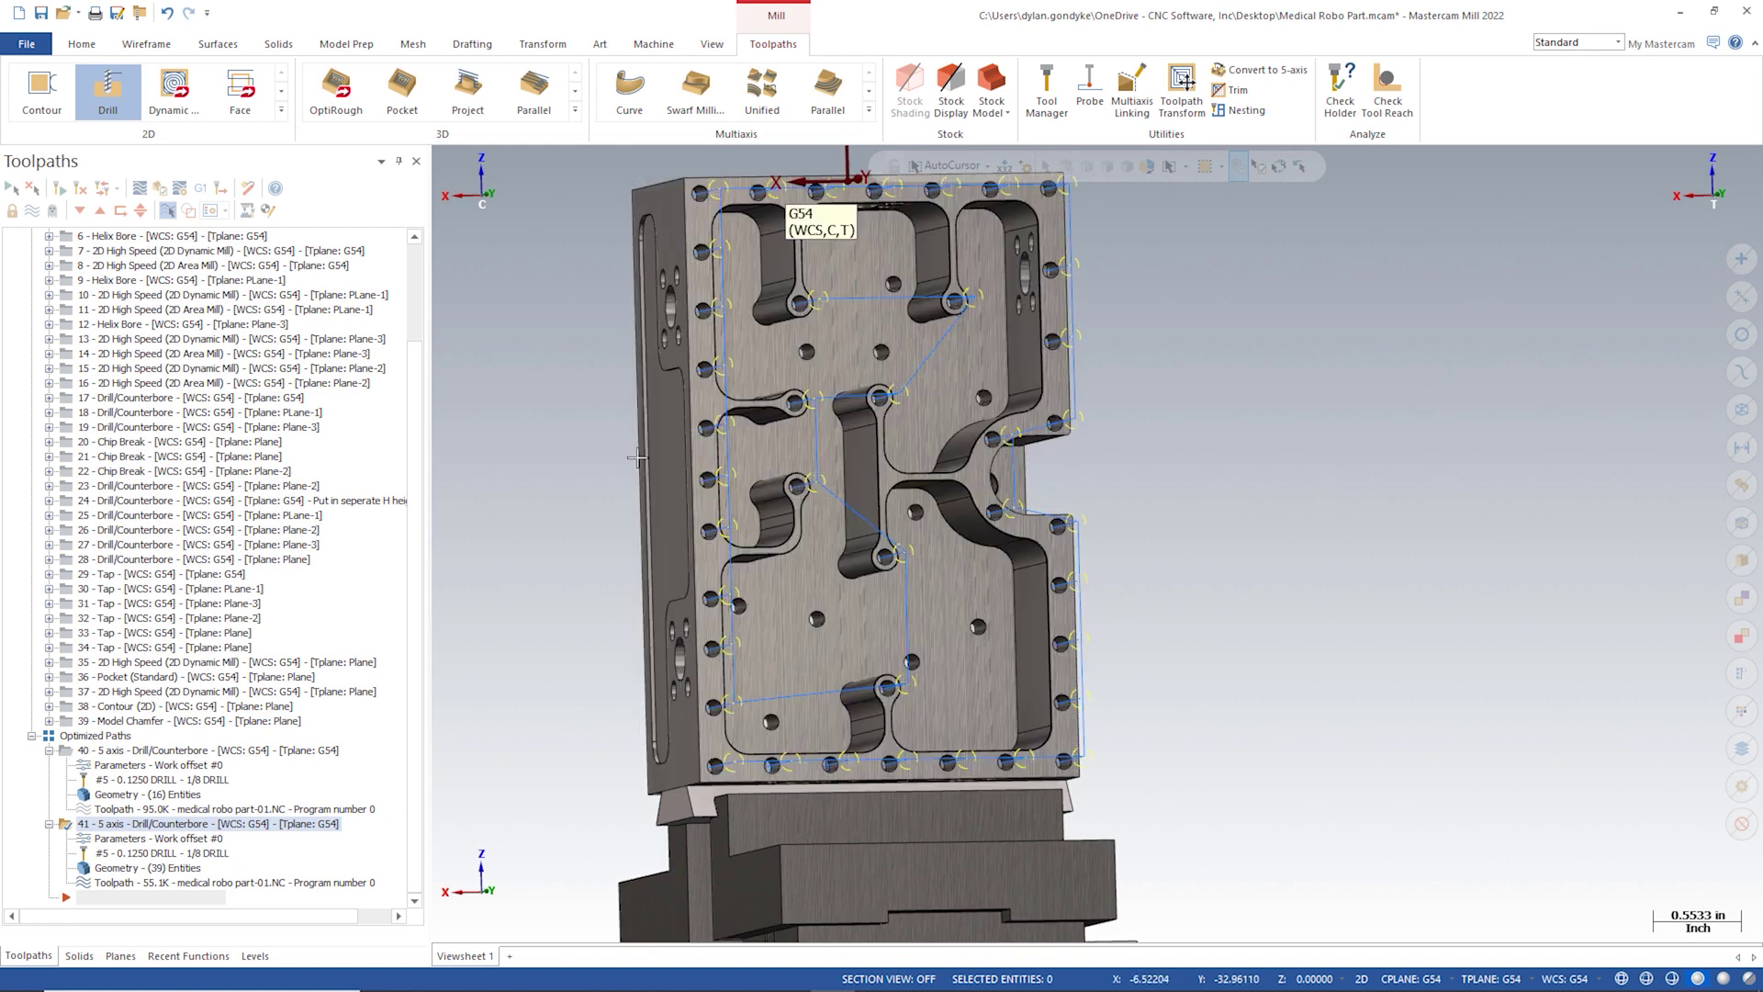
{"action": "scroll", "coordinate": [708, 588], "scroll_direction": "up", "scroll_amount": 2}
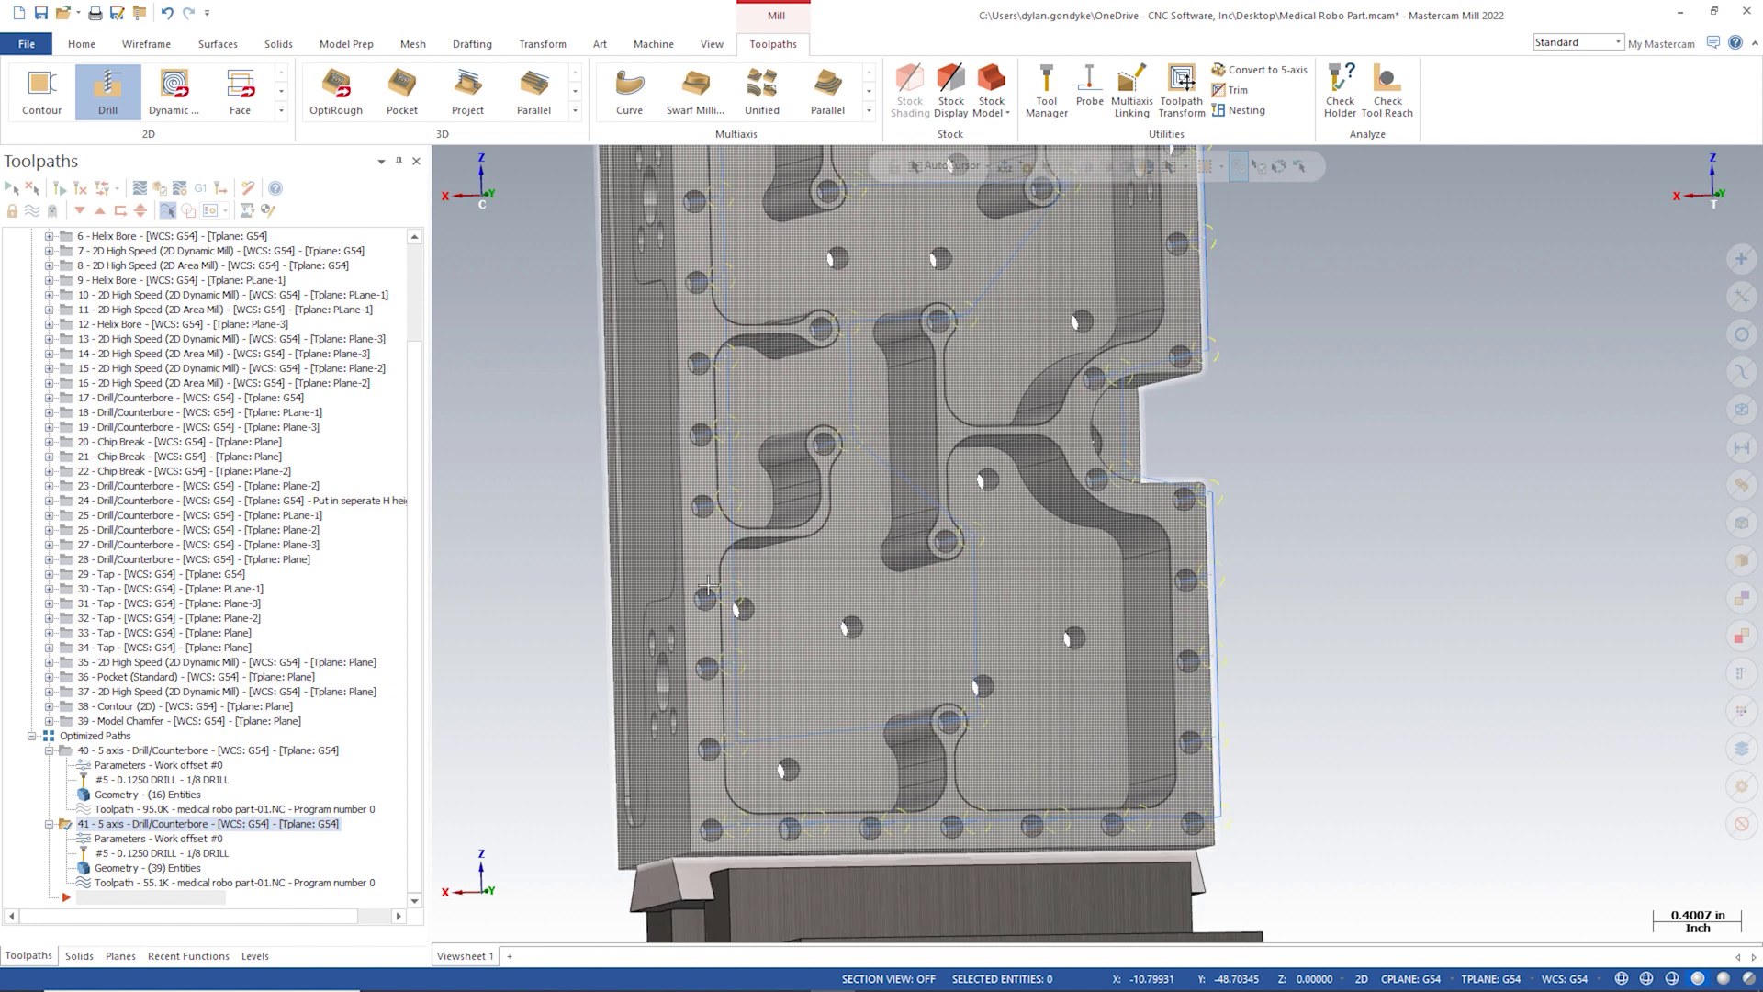
{"action": "scroll", "coordinate": [698, 590], "scroll_direction": "down", "scroll_amount": 1}
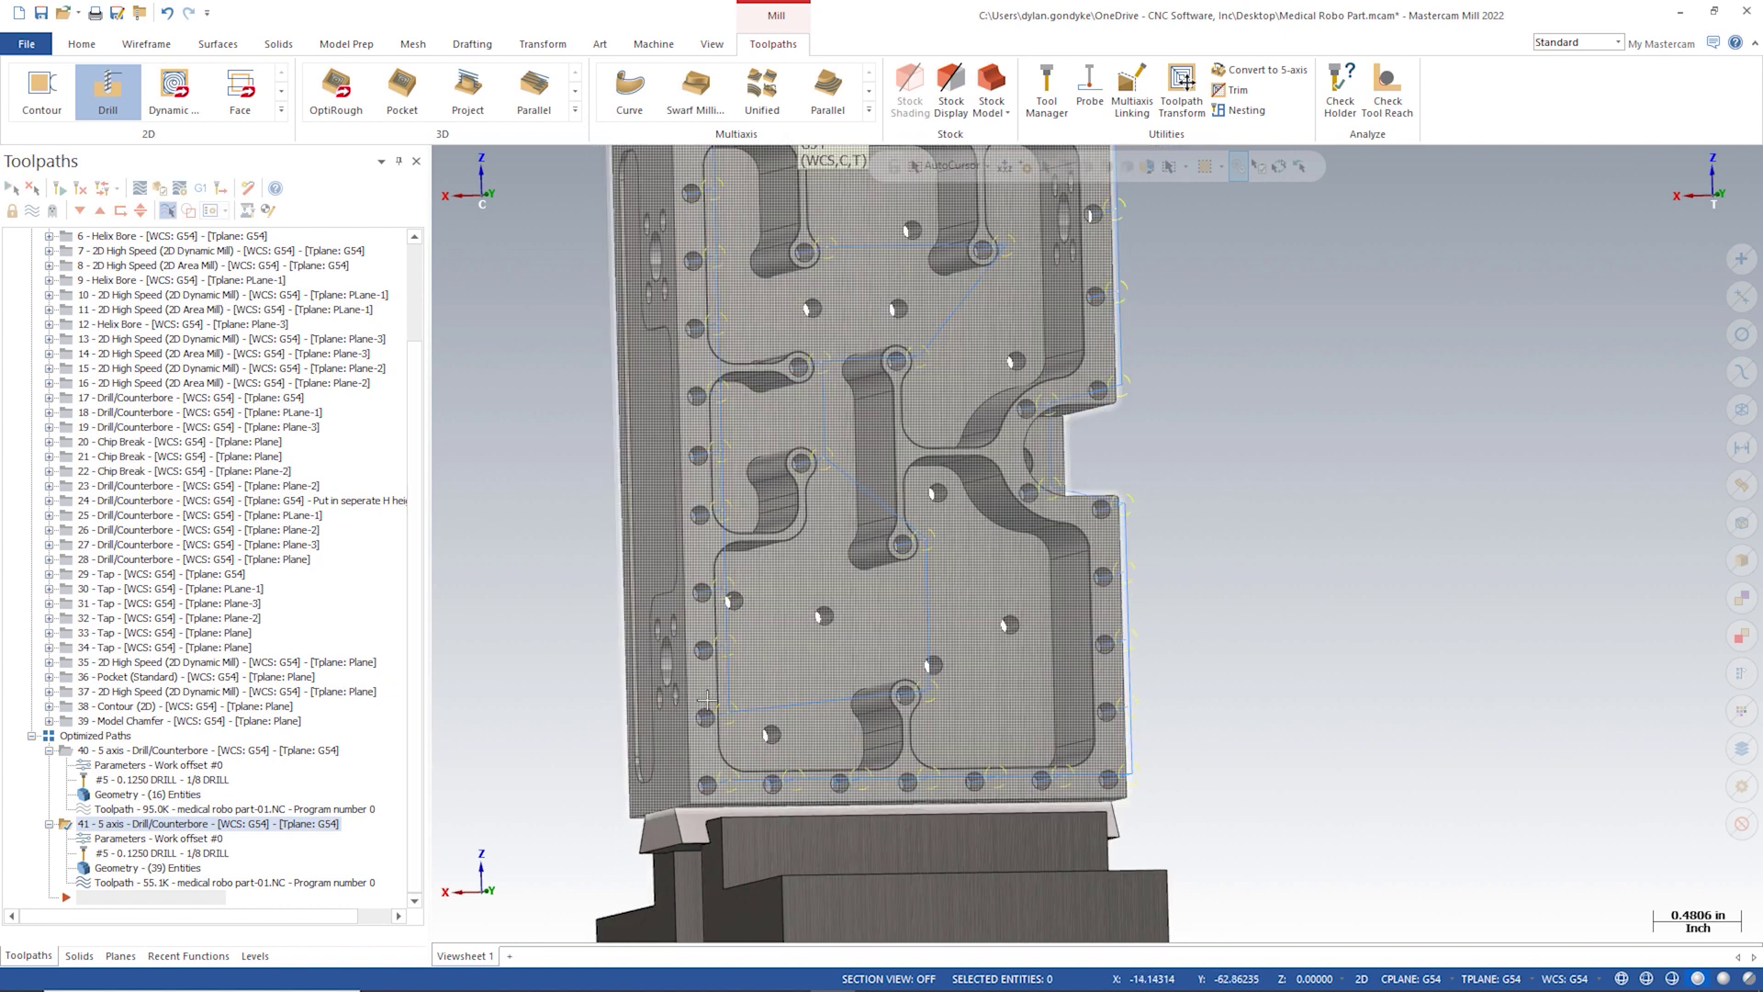
{"action": "scroll", "coordinate": [698, 673], "scroll_direction": "down", "scroll_amount": 1}
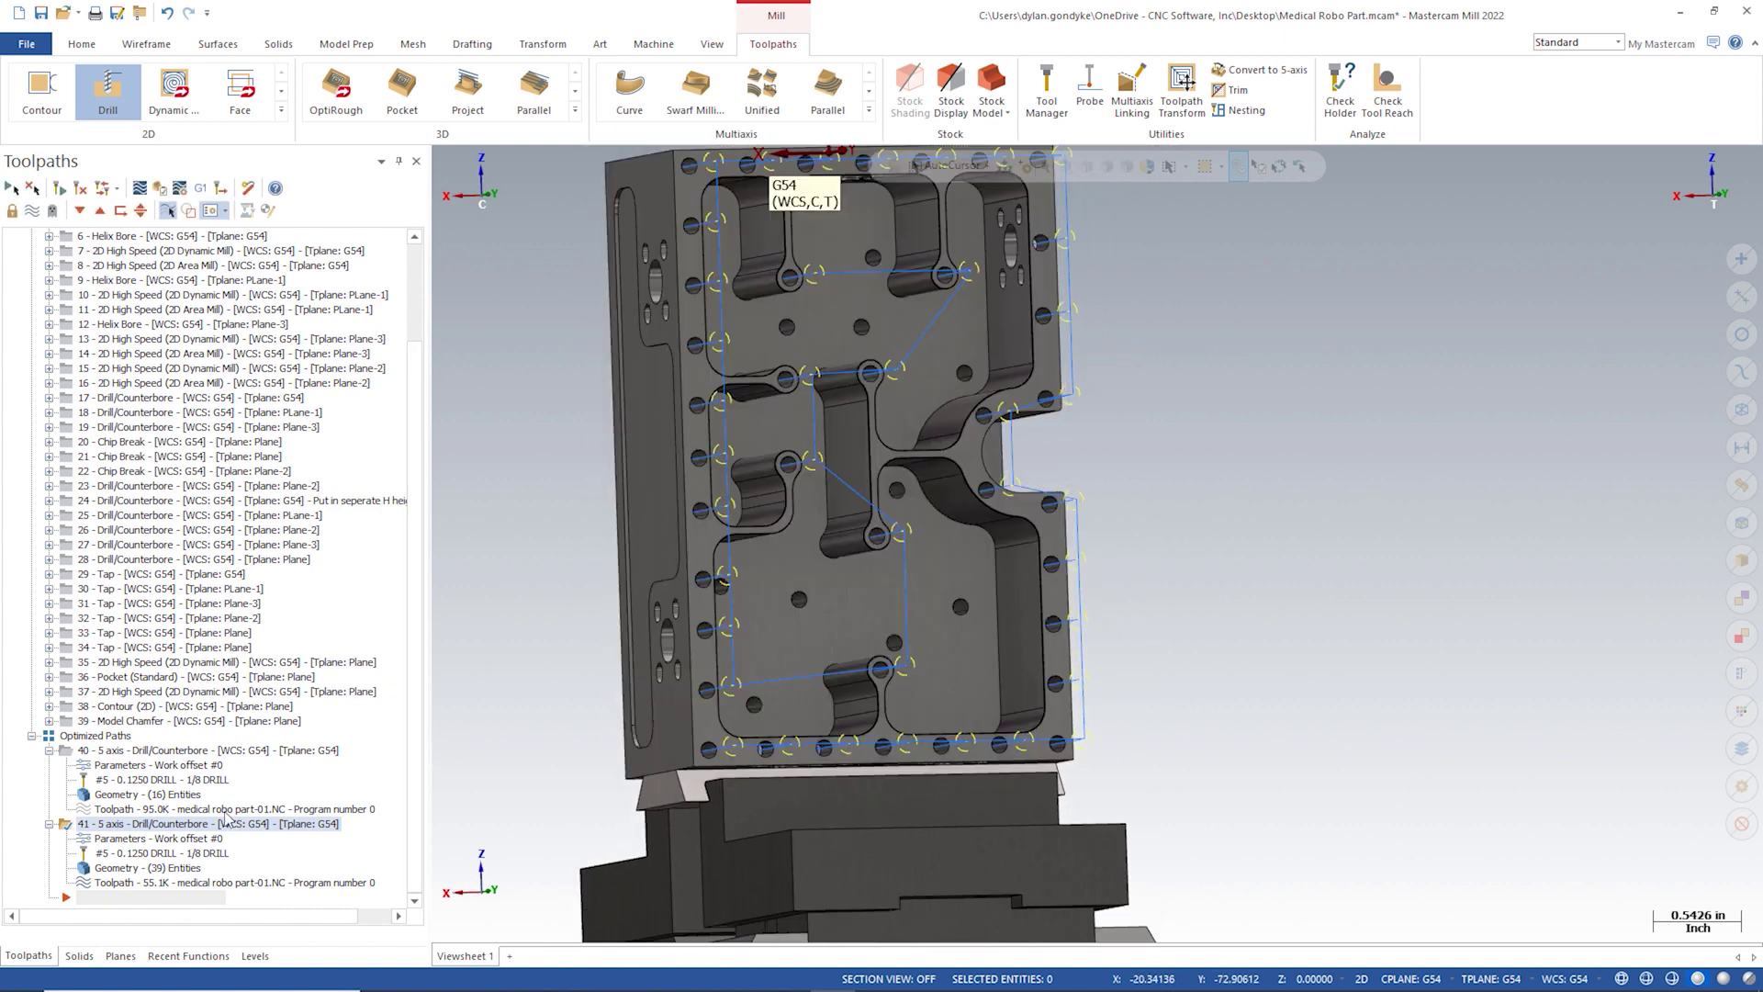
Step: Collapse operations 40 and 41 in the Optimized Paths group and add a copy of drilling operation 41 below it
{"action": "left_click", "coordinate": [49, 750]}
{"action": "left_click", "coordinate": [48, 823]}
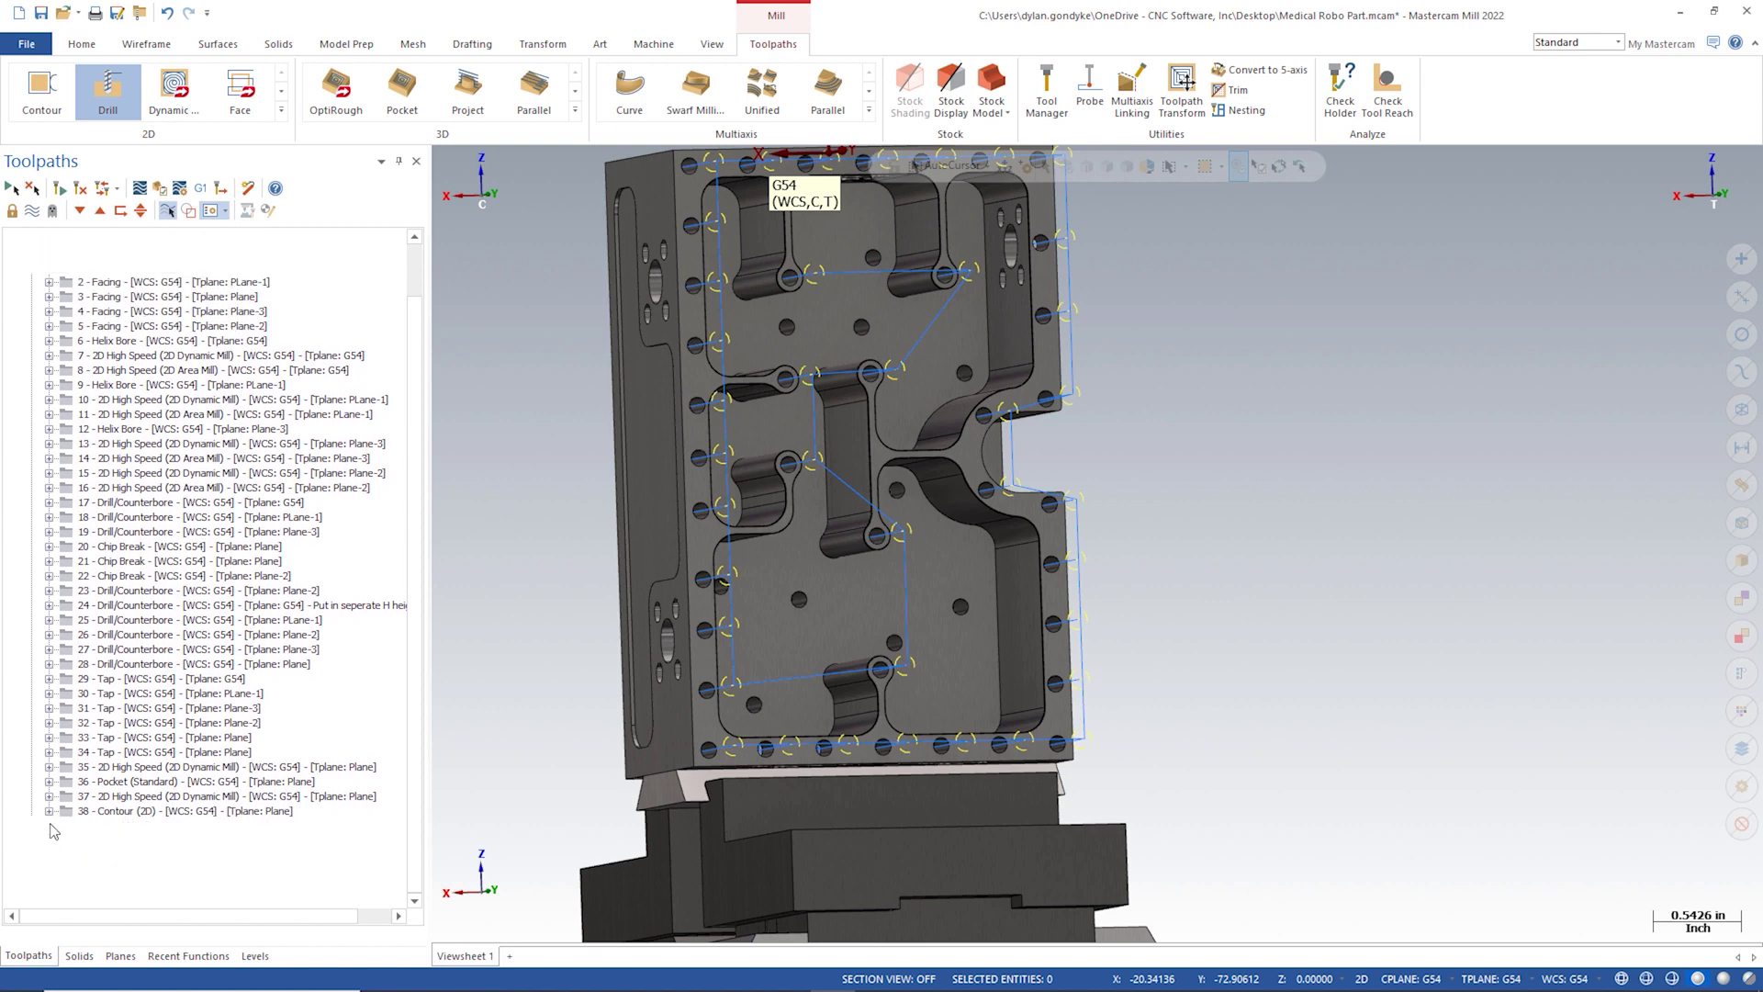
{"action": "scroll", "coordinate": [706, 688], "scroll_direction": "down", "scroll_amount": 1}
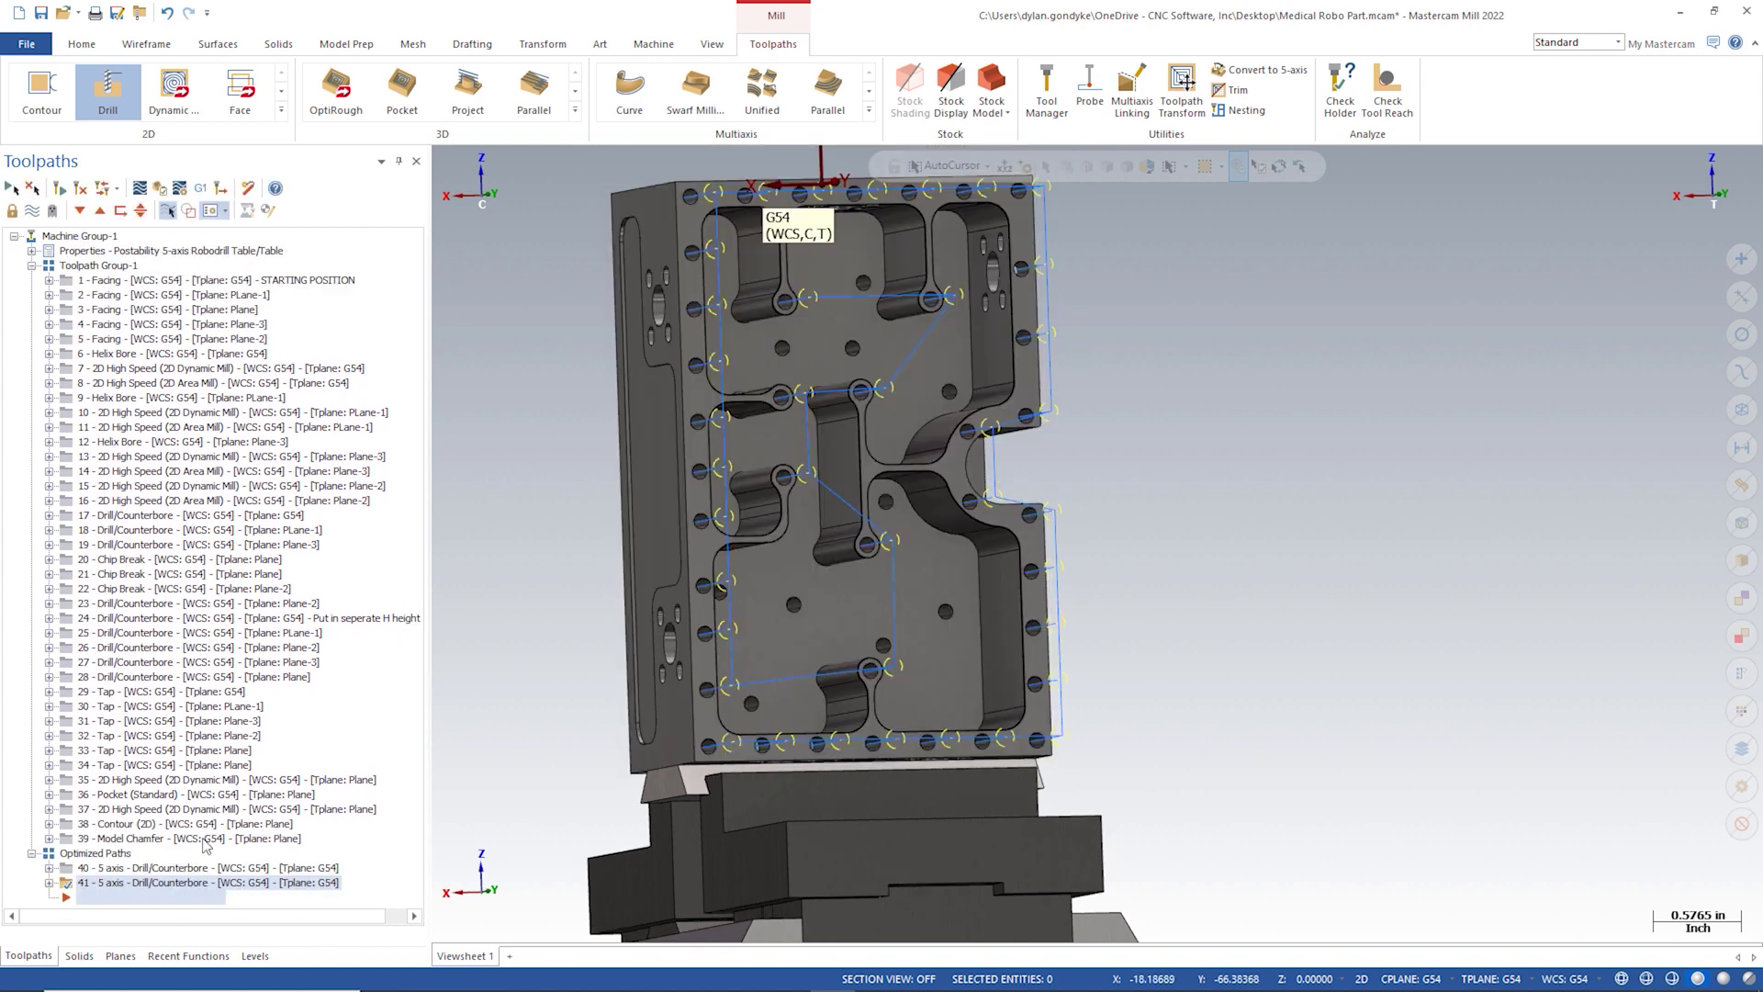
{"action": "right_click_drag", "start_coordinate": [124, 891], "coordinate": [96, 889]}
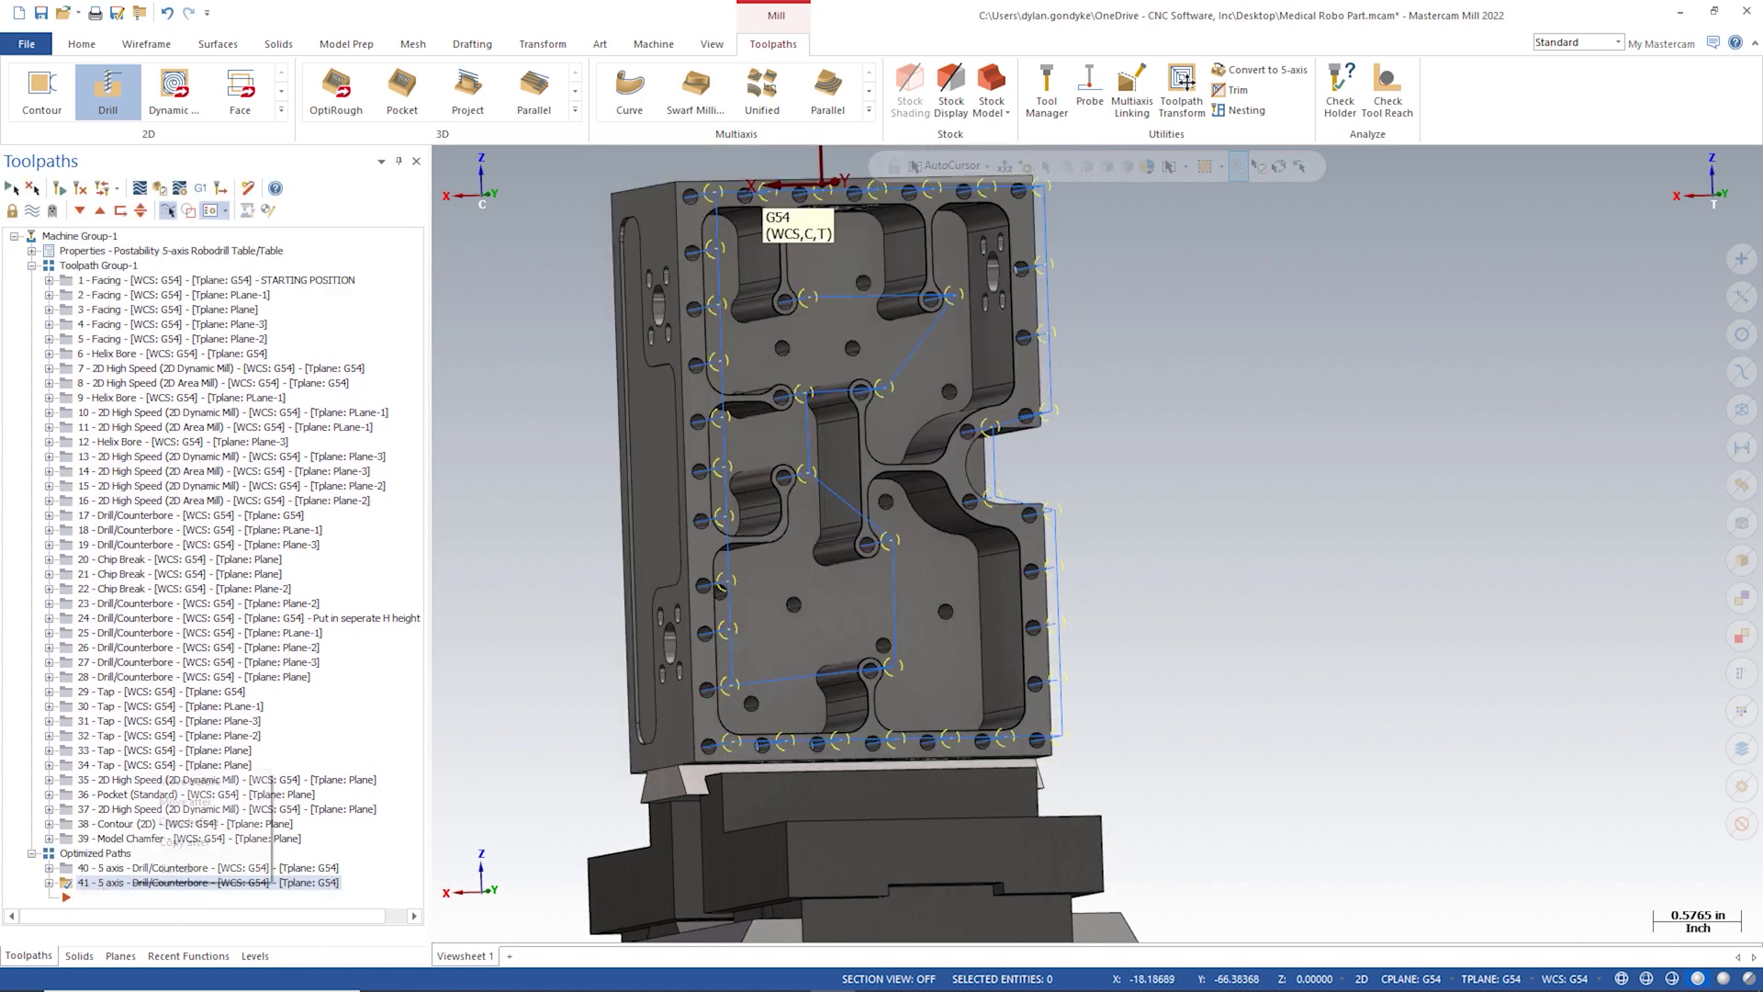
{"action": "left_click", "coordinate": [199, 843]}
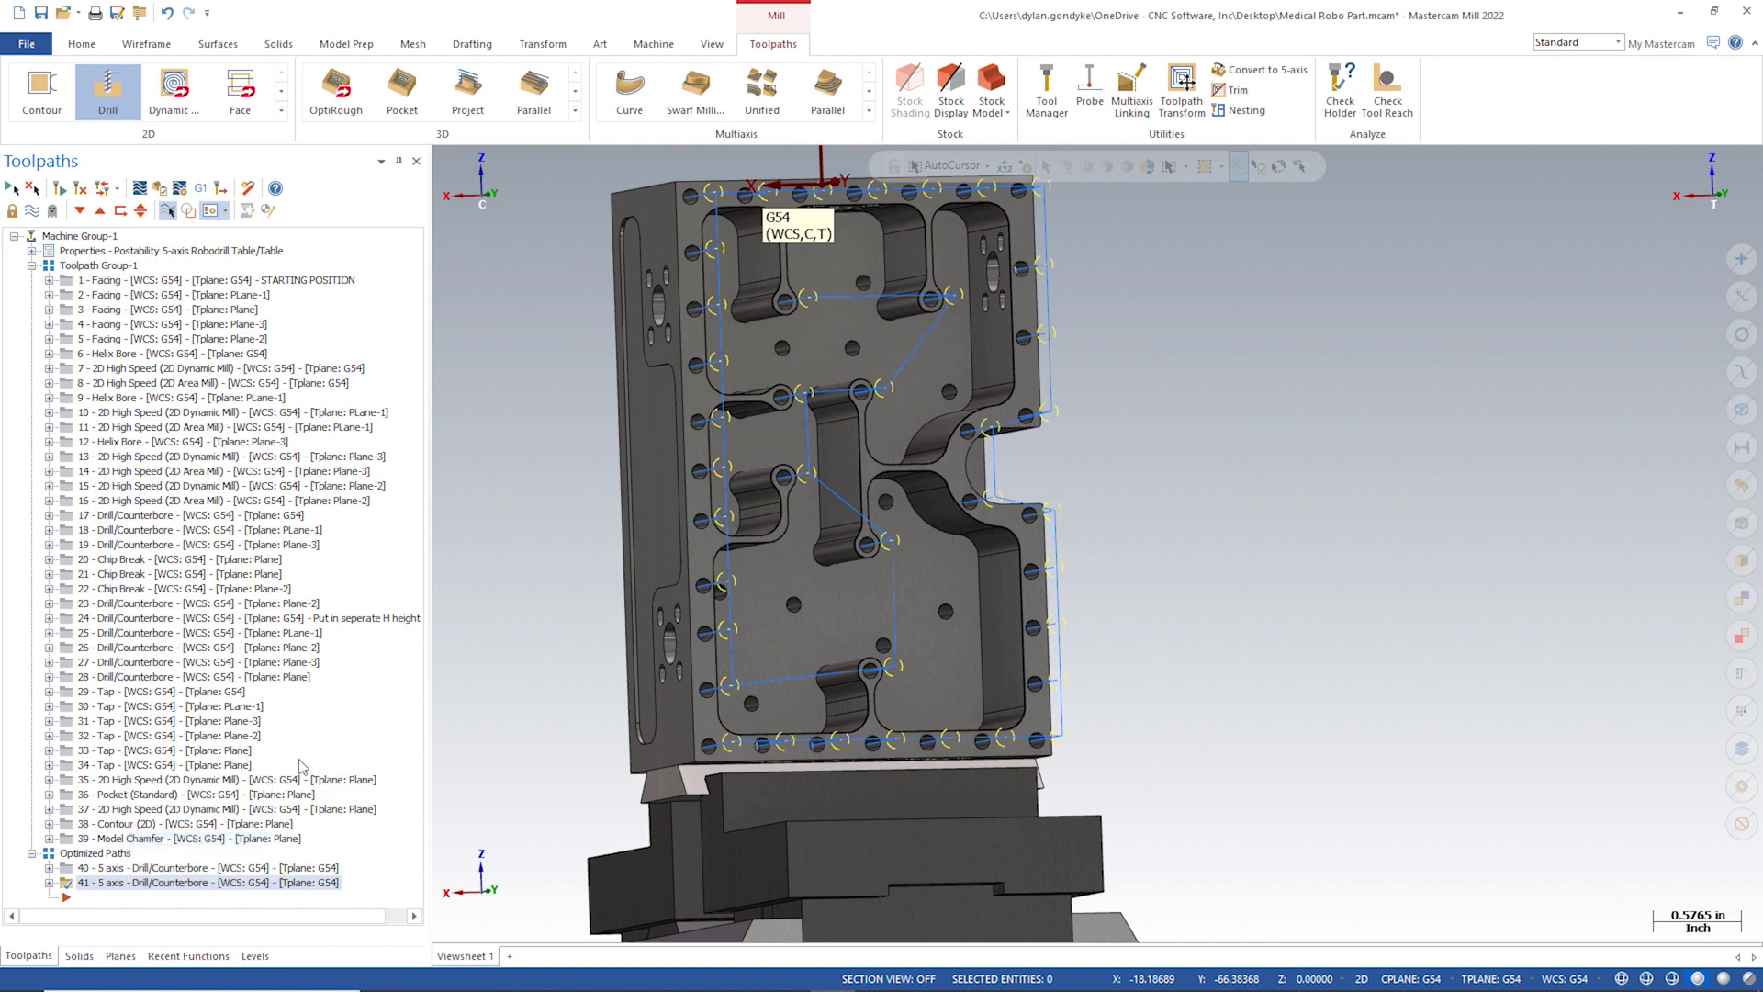
Step: Change copied operation 42 to a Chamfer Drill toolpath using tool 12, the 0.375 3/8 X 90 Spot Drill
{"action": "left_click", "coordinate": [48, 897]}
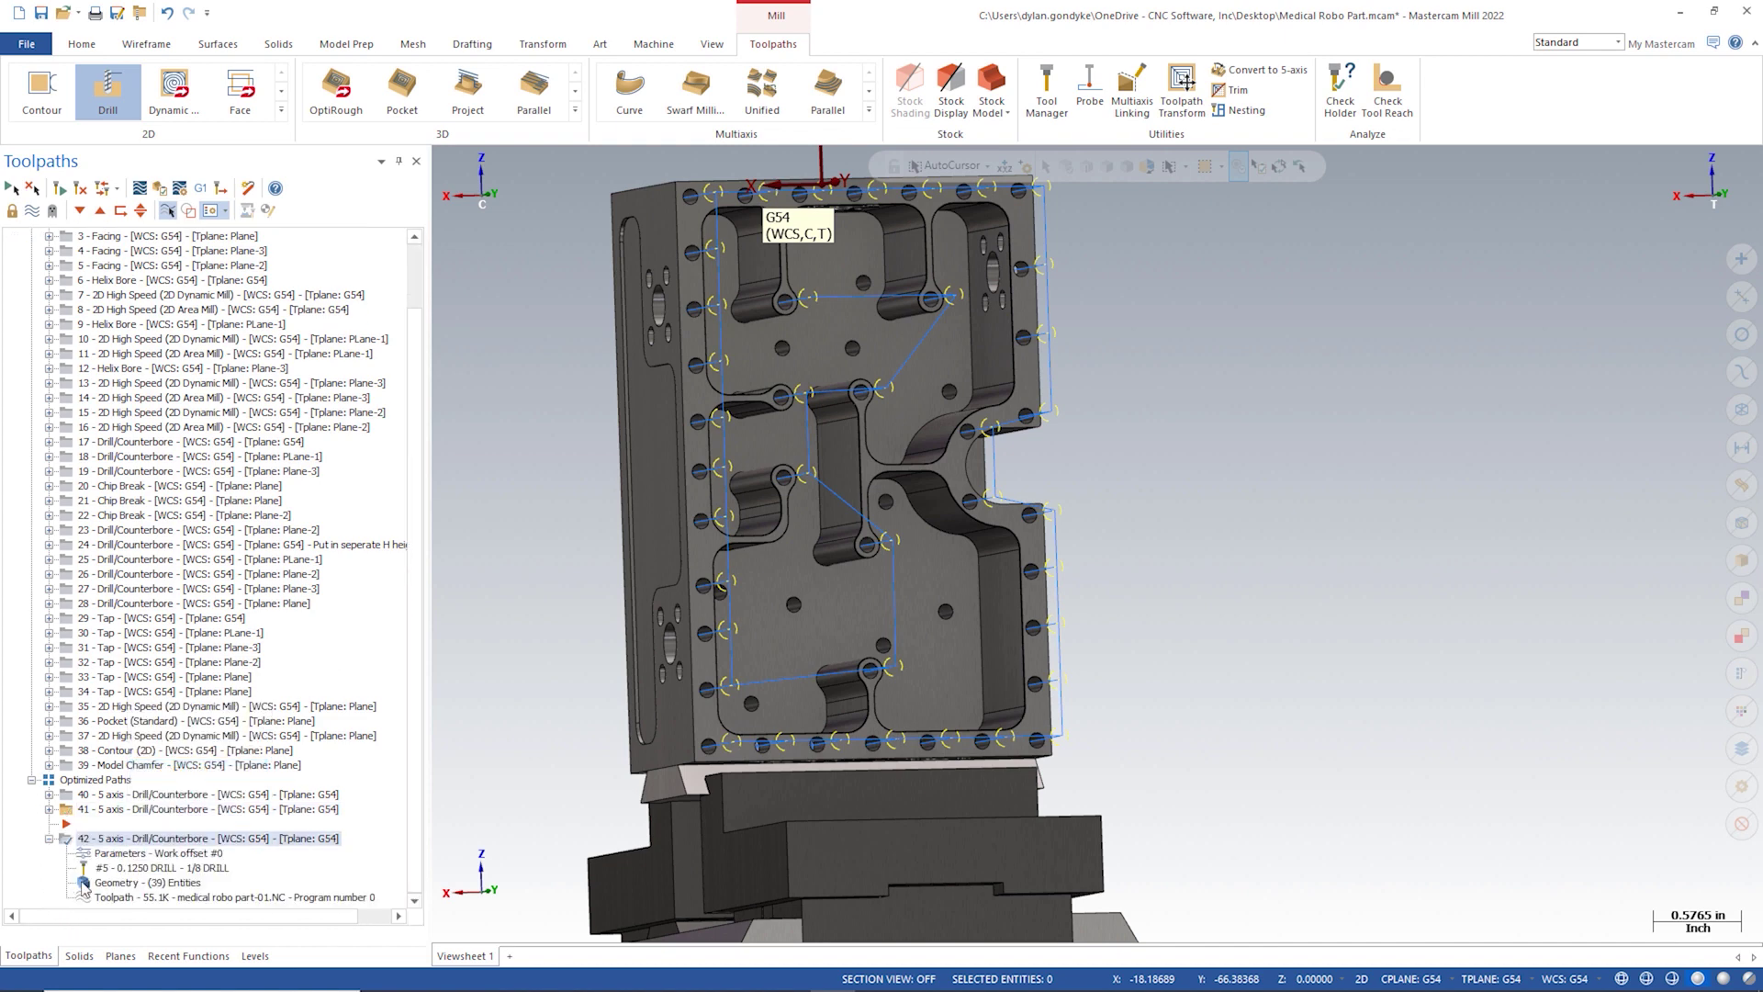
{"action": "left_click", "coordinate": [120, 854]}
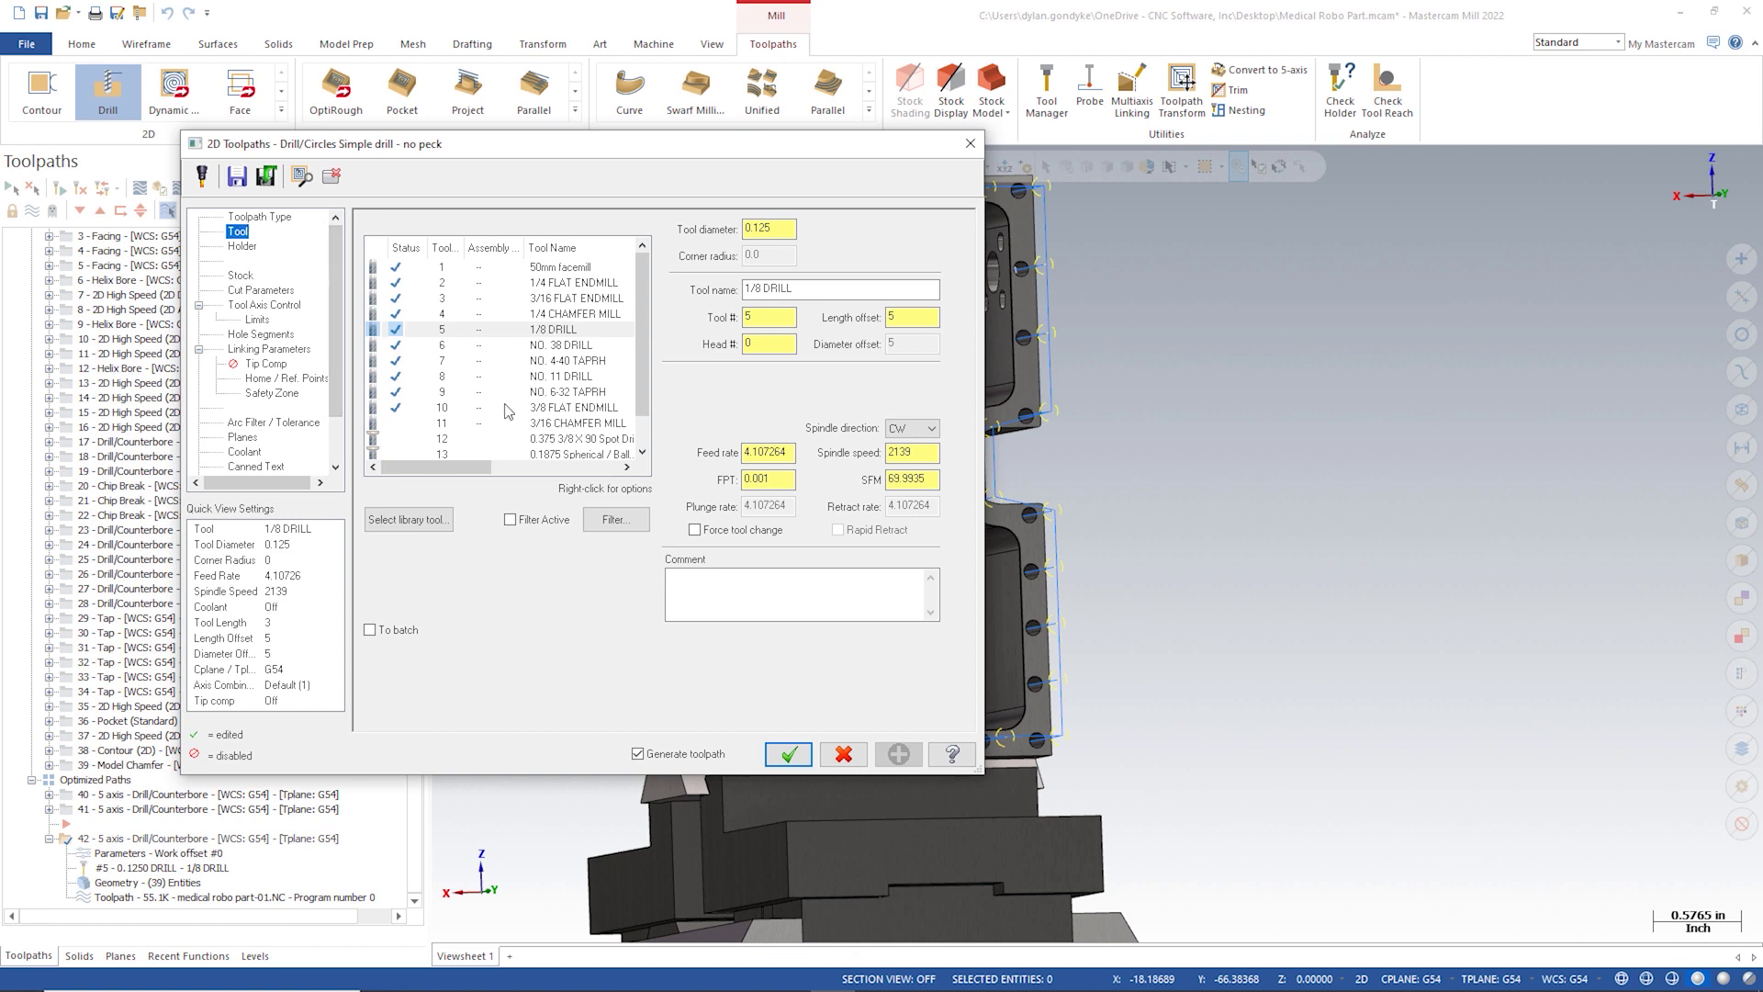
{"action": "left_click", "coordinate": [257, 218]}
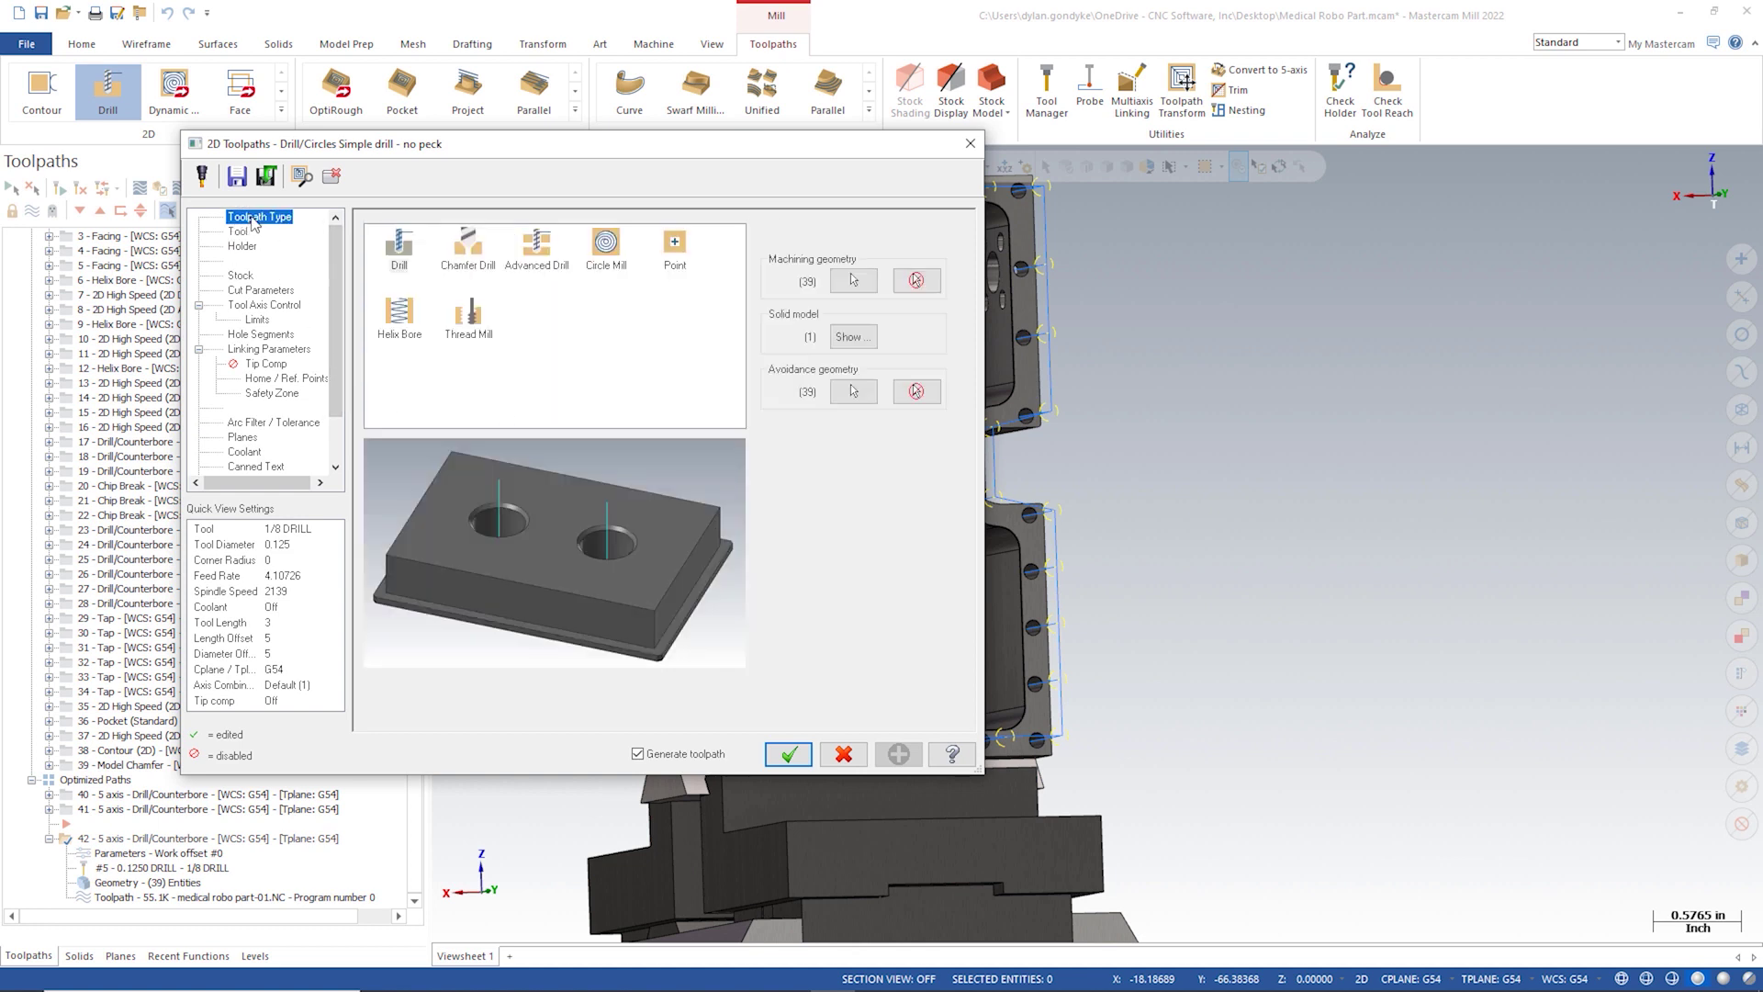
{"action": "left_click", "coordinate": [470, 252]}
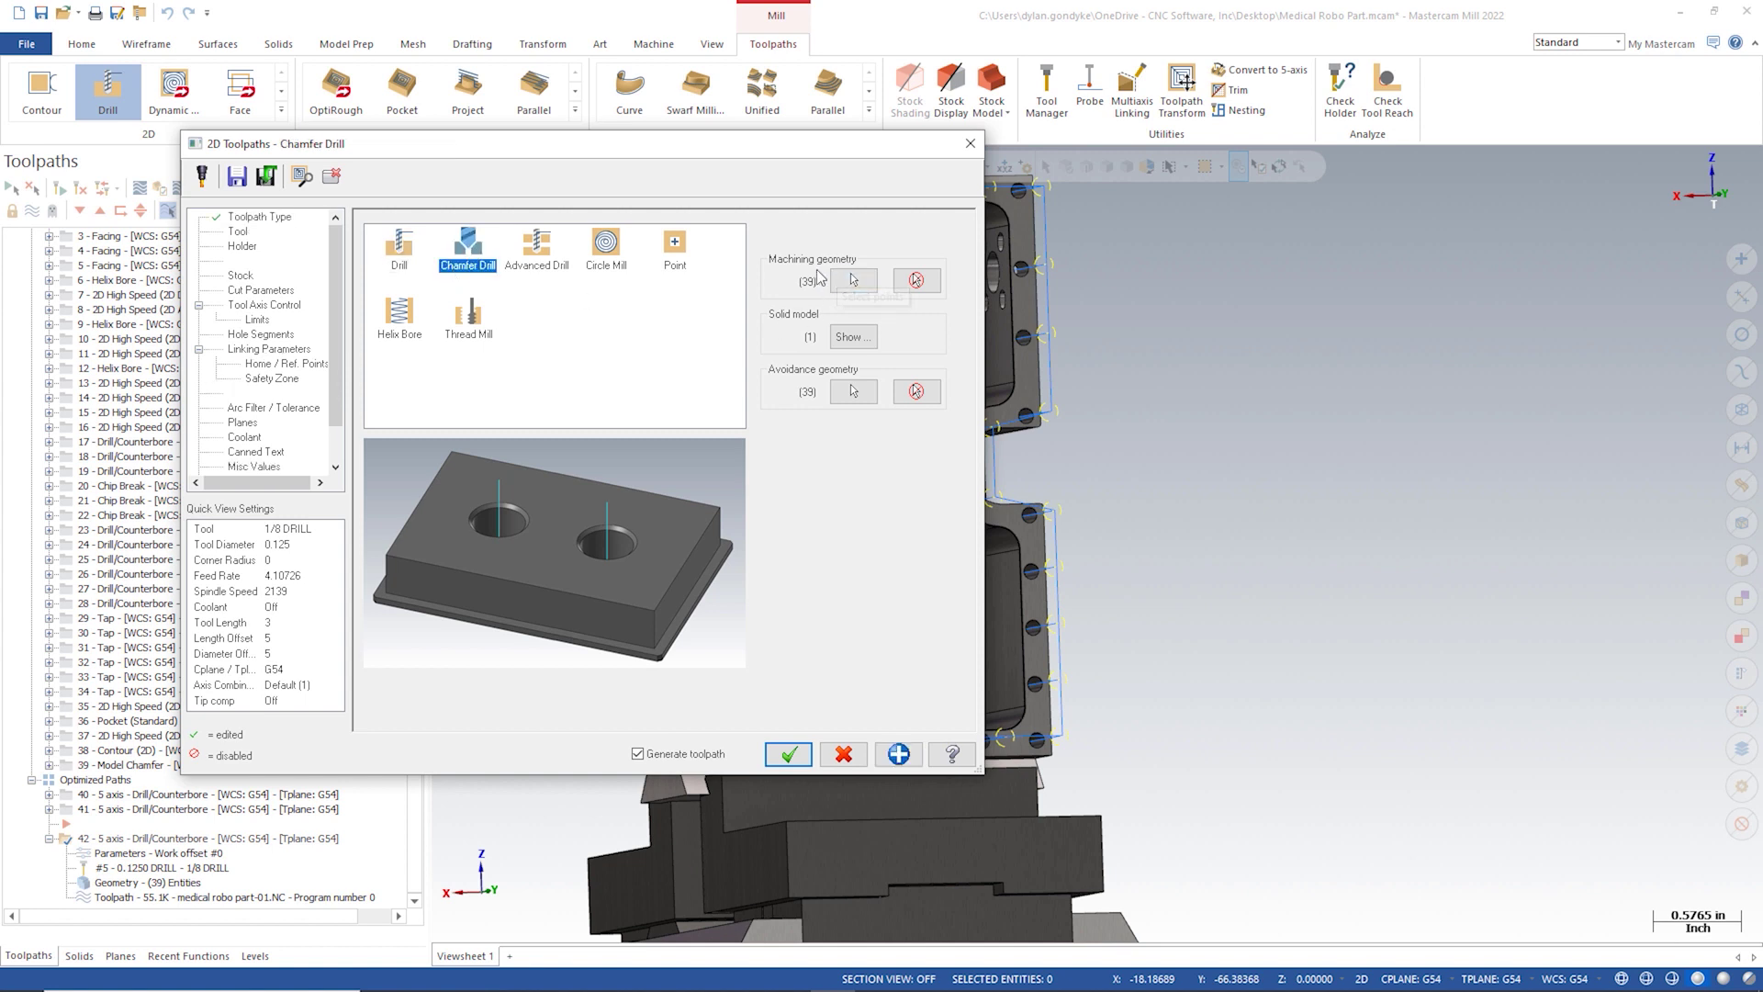
{"action": "left_click", "coordinate": [237, 232]}
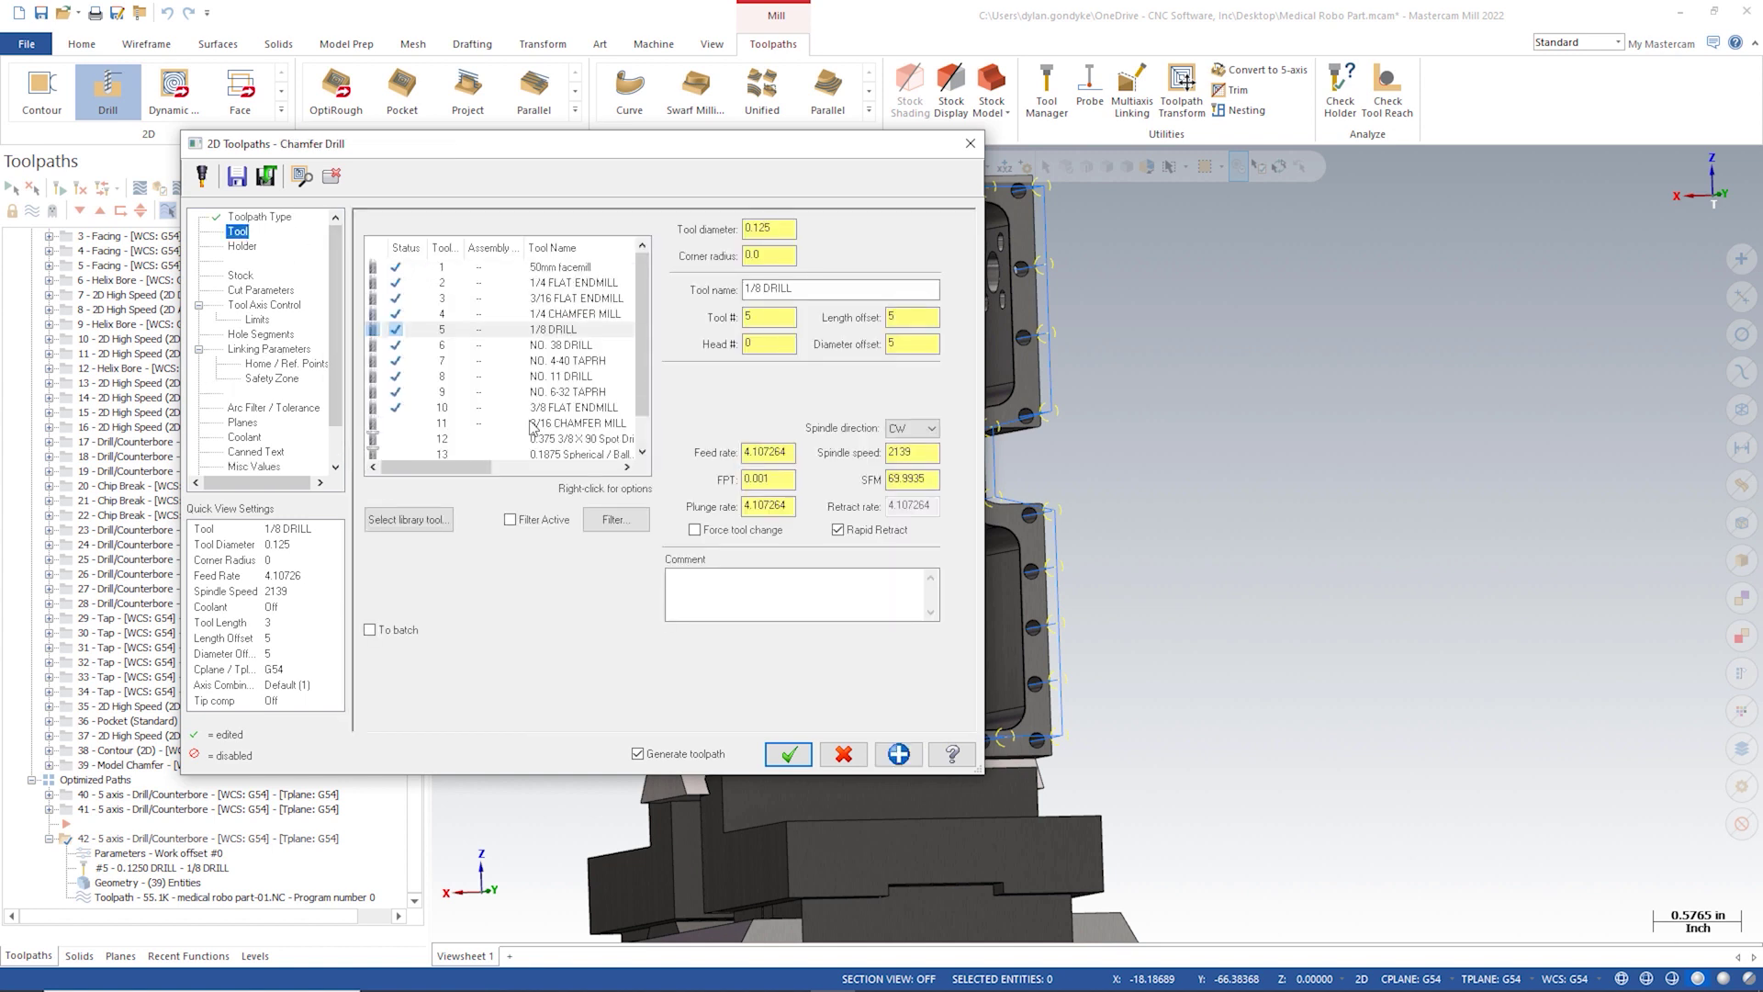
{"action": "left_click", "coordinate": [557, 409]}
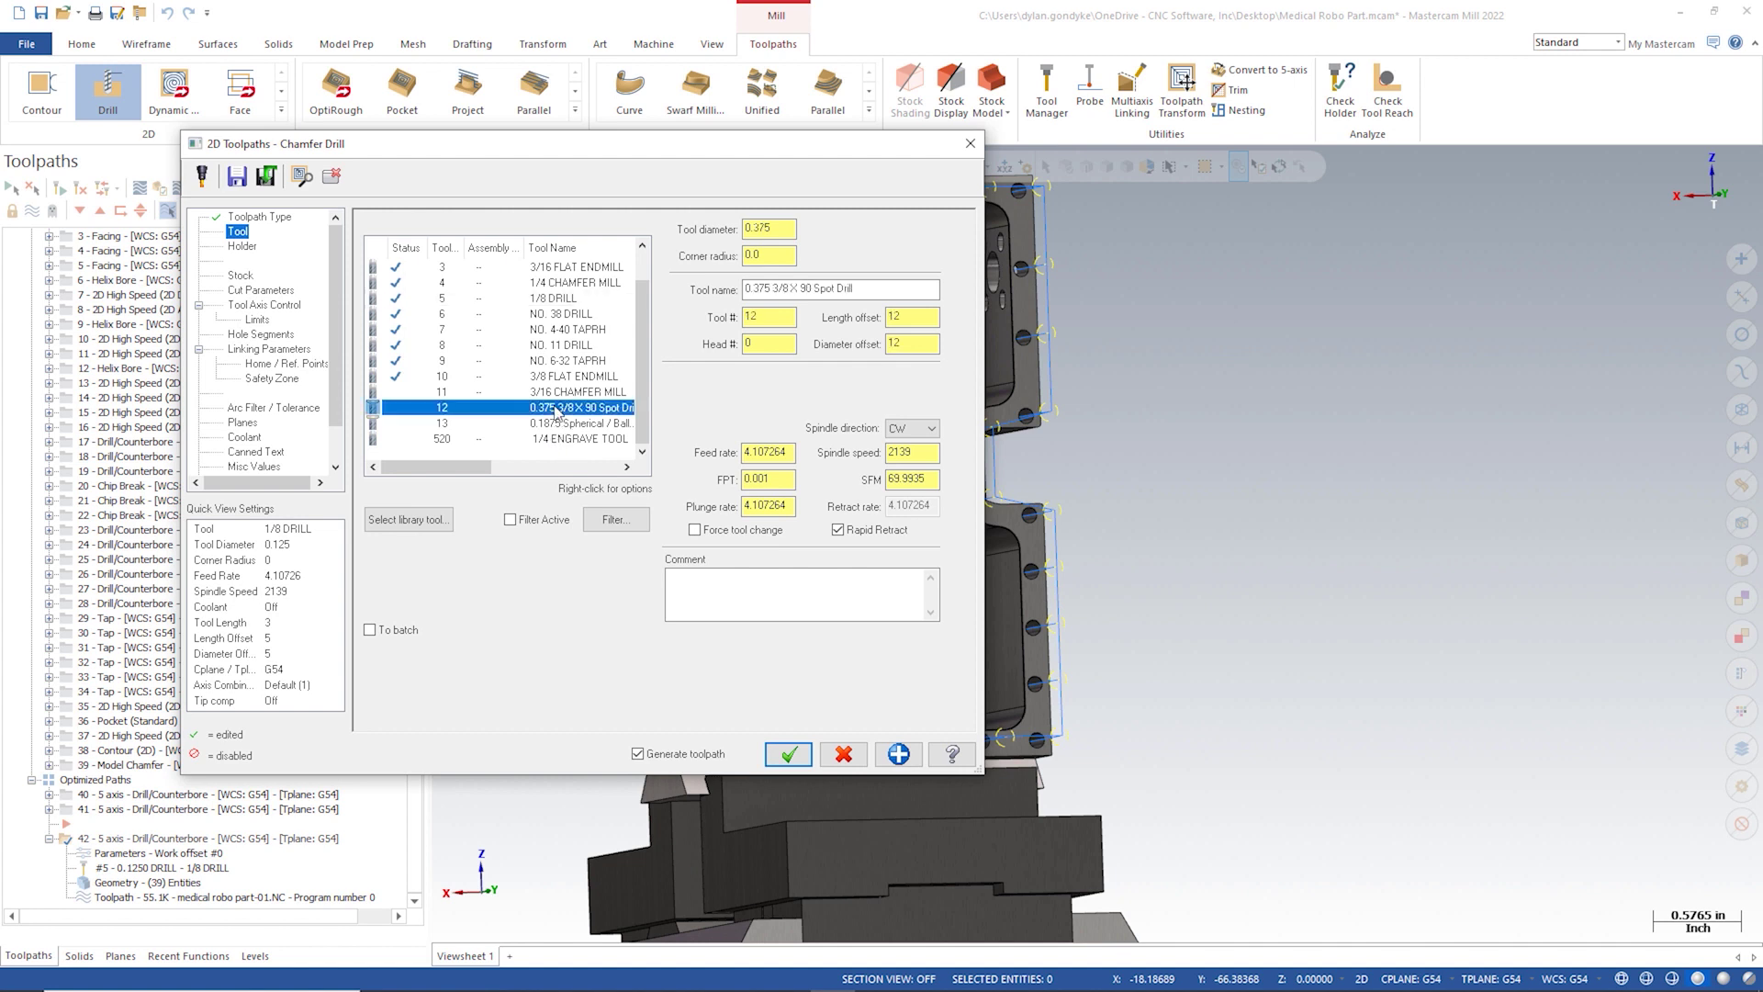
Step: Set the chamfer depth to 0.005 and generate the chamfer drill toolpath
{"action": "left_click", "coordinate": [262, 290]}
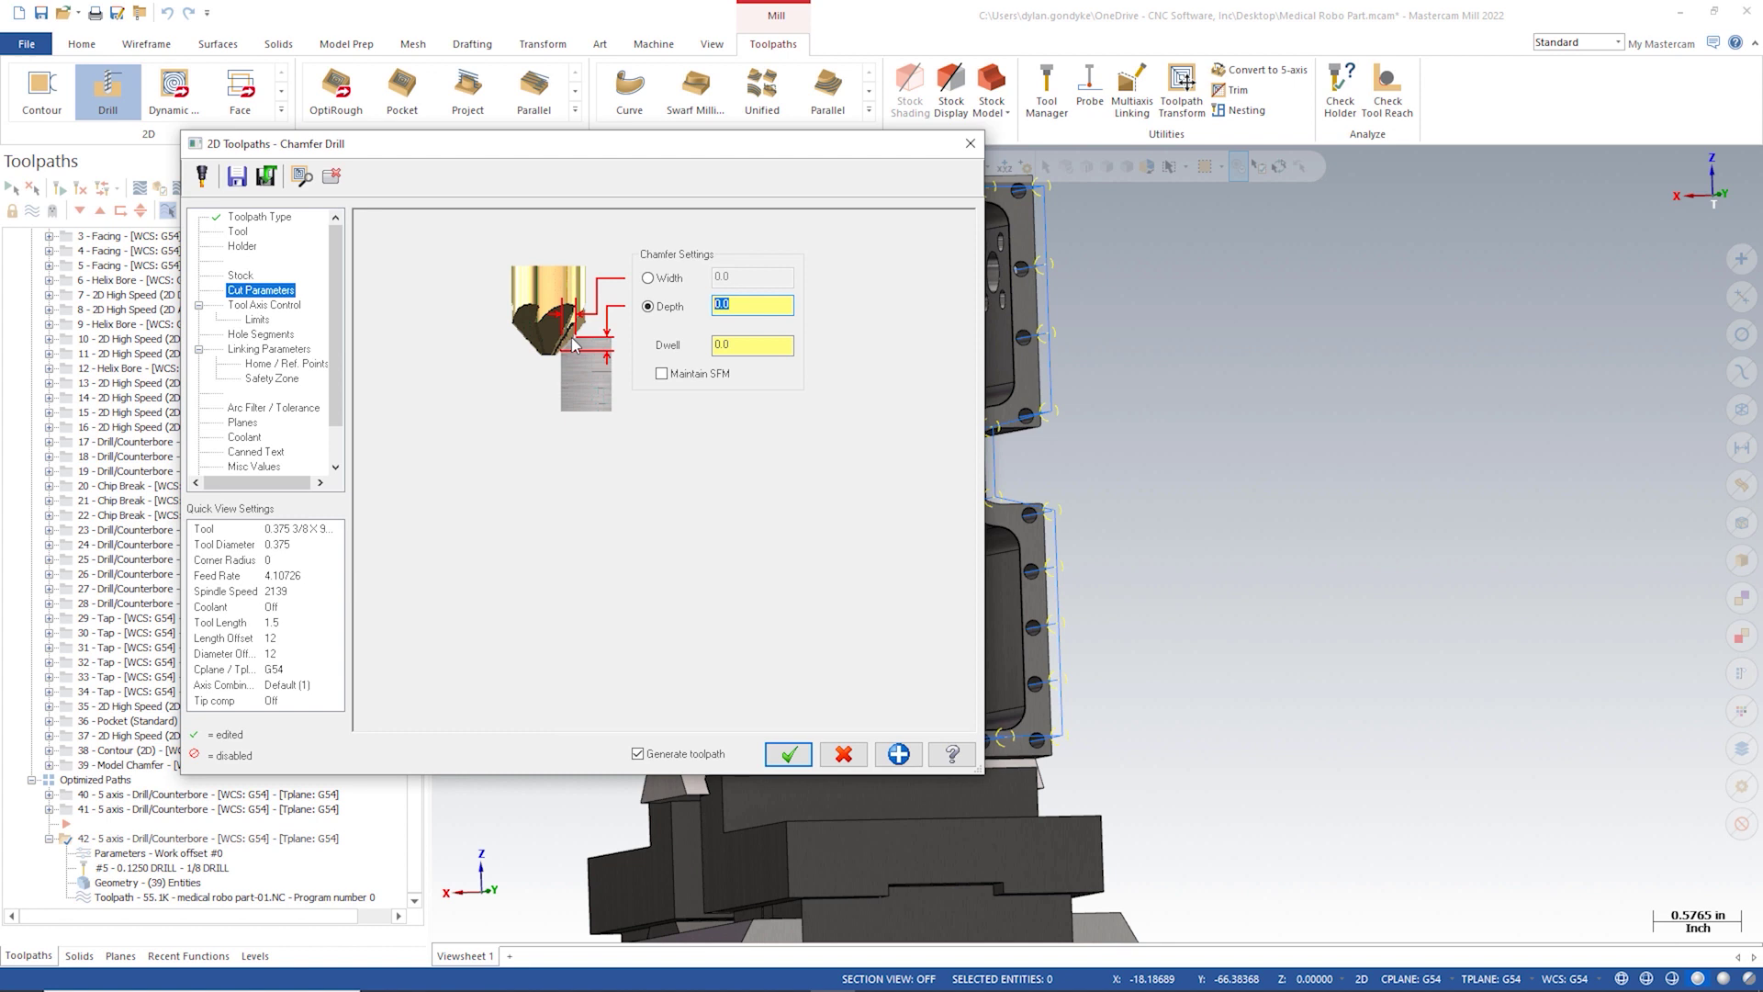
{"action": "type", "text": "0.005"}
{"action": "left_click", "coordinate": [898, 753]}
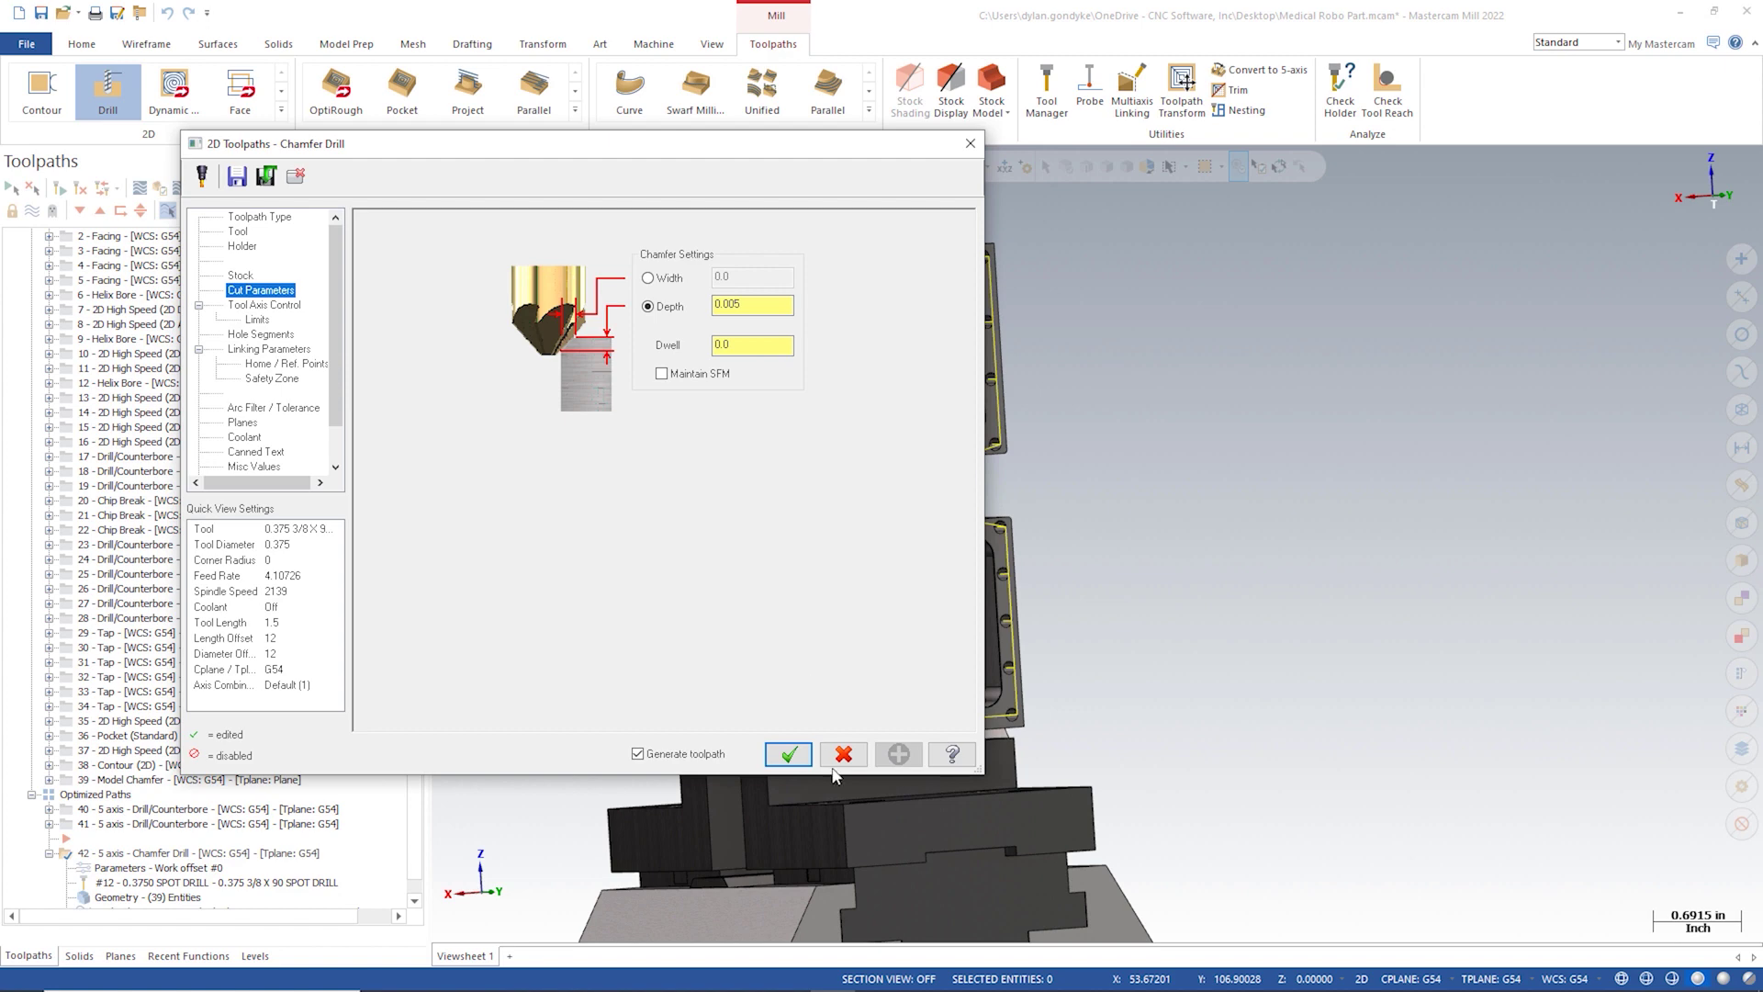
{"action": "left_click", "coordinate": [789, 754]}
Step: Backplot the chamfer drill toolpath and examine the spot drill's tip engagement at the front-face holes up close
{"action": "scroll", "coordinate": [825, 337], "scroll_direction": "up", "scroll_amount": 2}
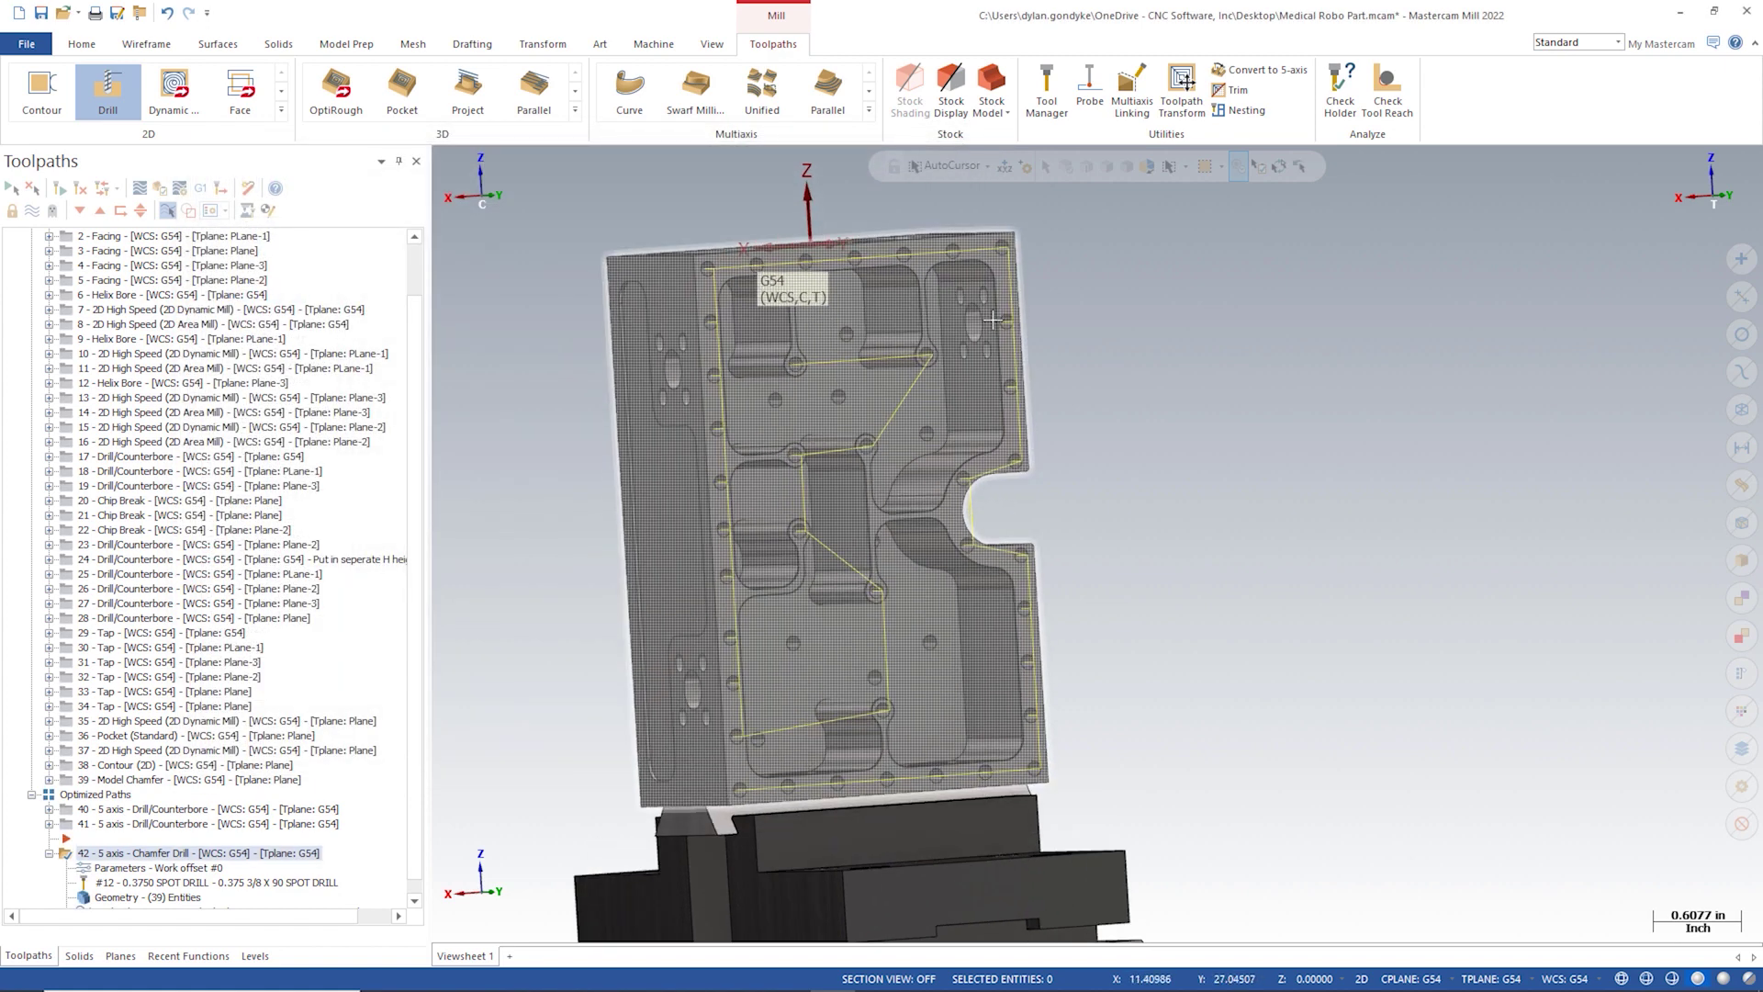
{"action": "middle_click_drag", "start_coordinate": [845, 334], "coordinate": [1085, 308]}
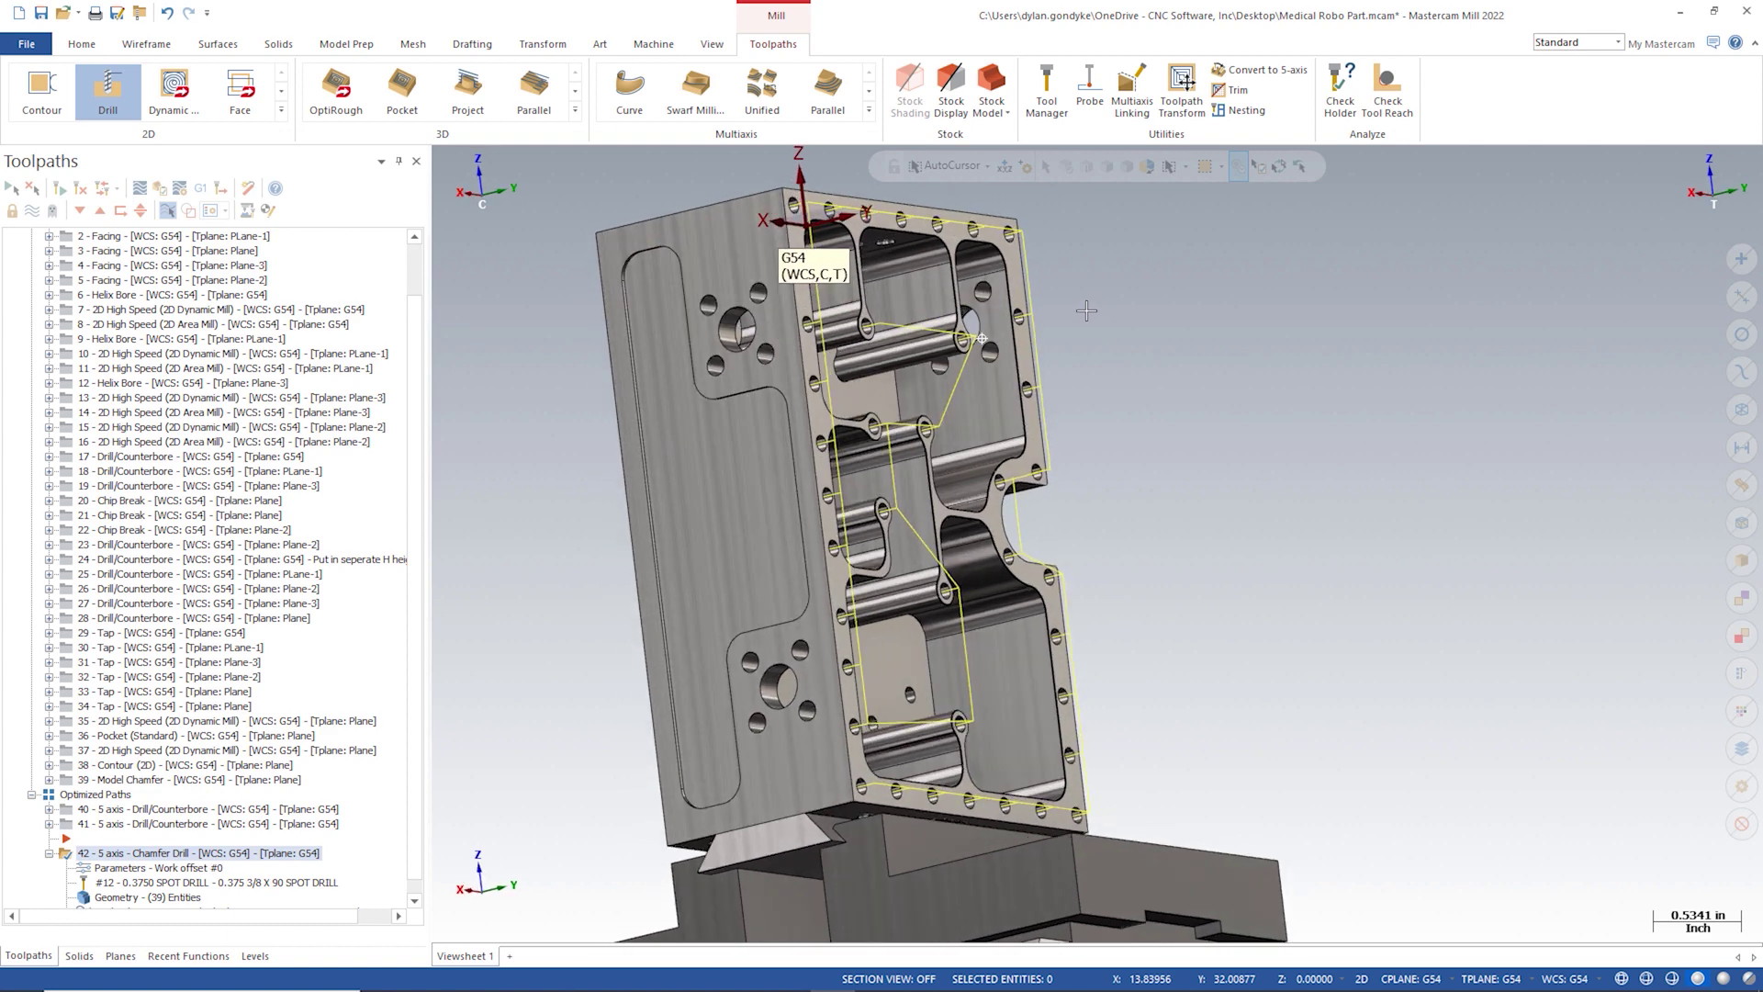
{"action": "left_click", "coordinate": [140, 188]}
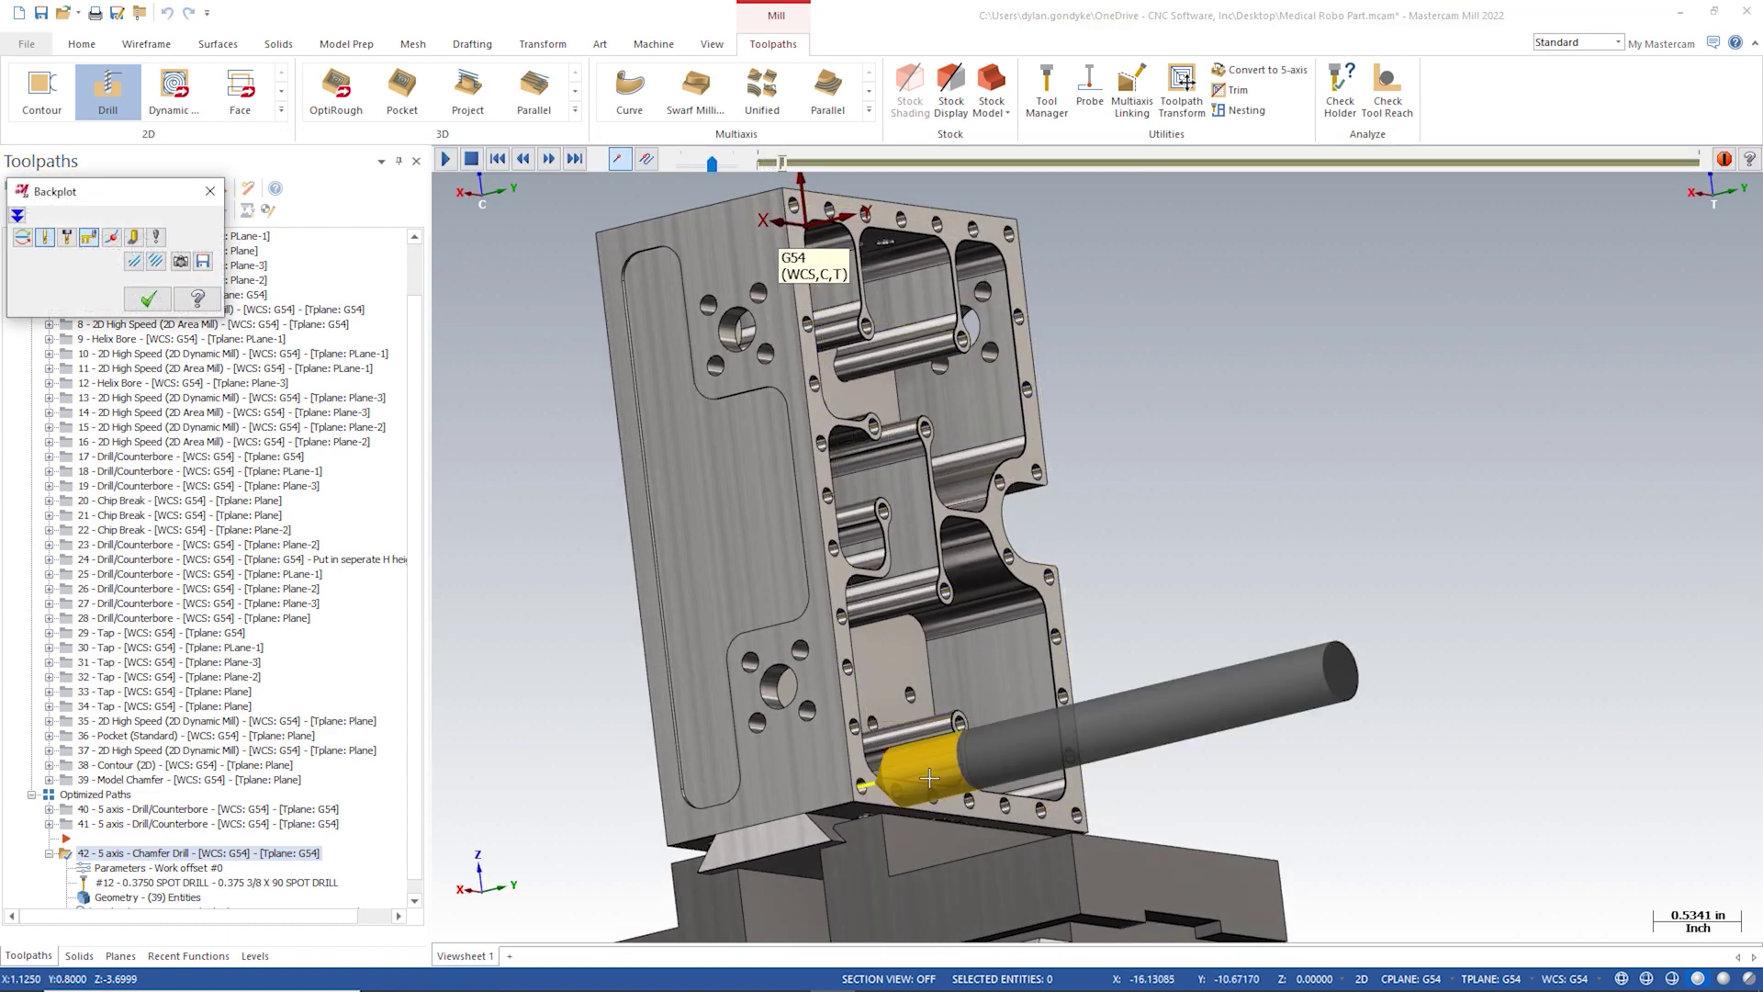
{"action": "scroll", "coordinate": [856, 785], "scroll_direction": "up", "scroll_amount": 5}
{"action": "scroll", "coordinate": [857, 785], "scroll_direction": "up", "scroll_amount": 4}
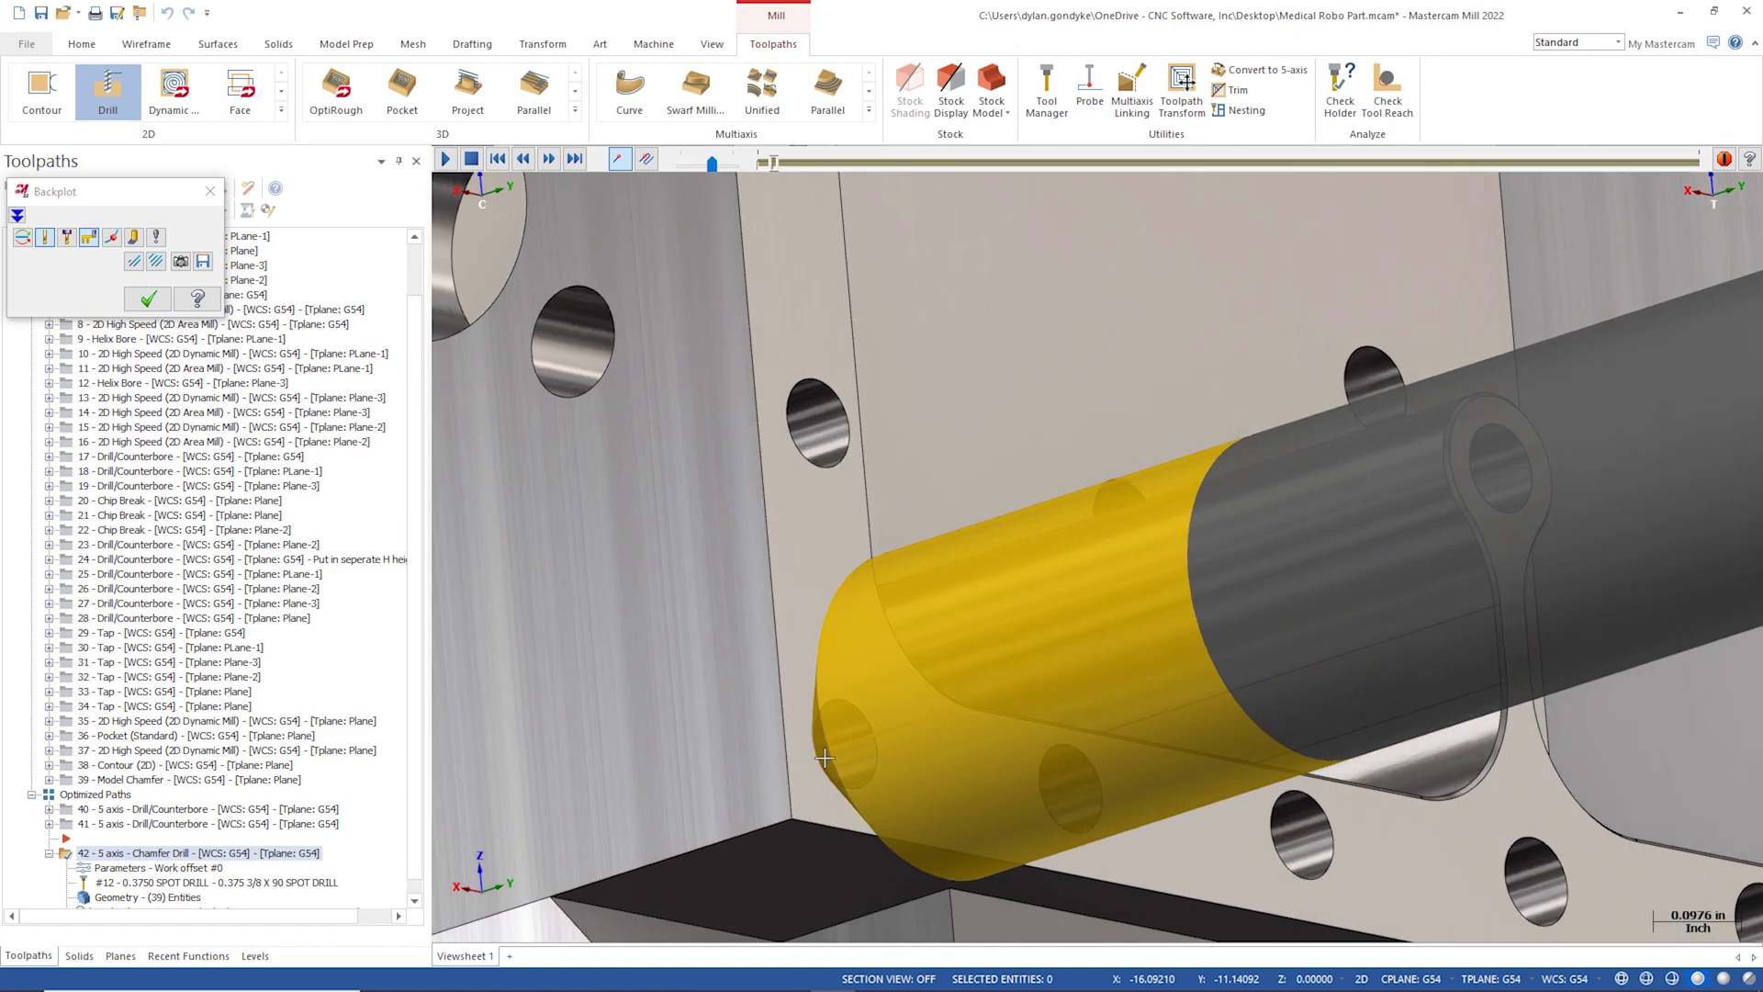
{"action": "middle_click_drag", "start_coordinate": [826, 745], "coordinate": [831, 601]}
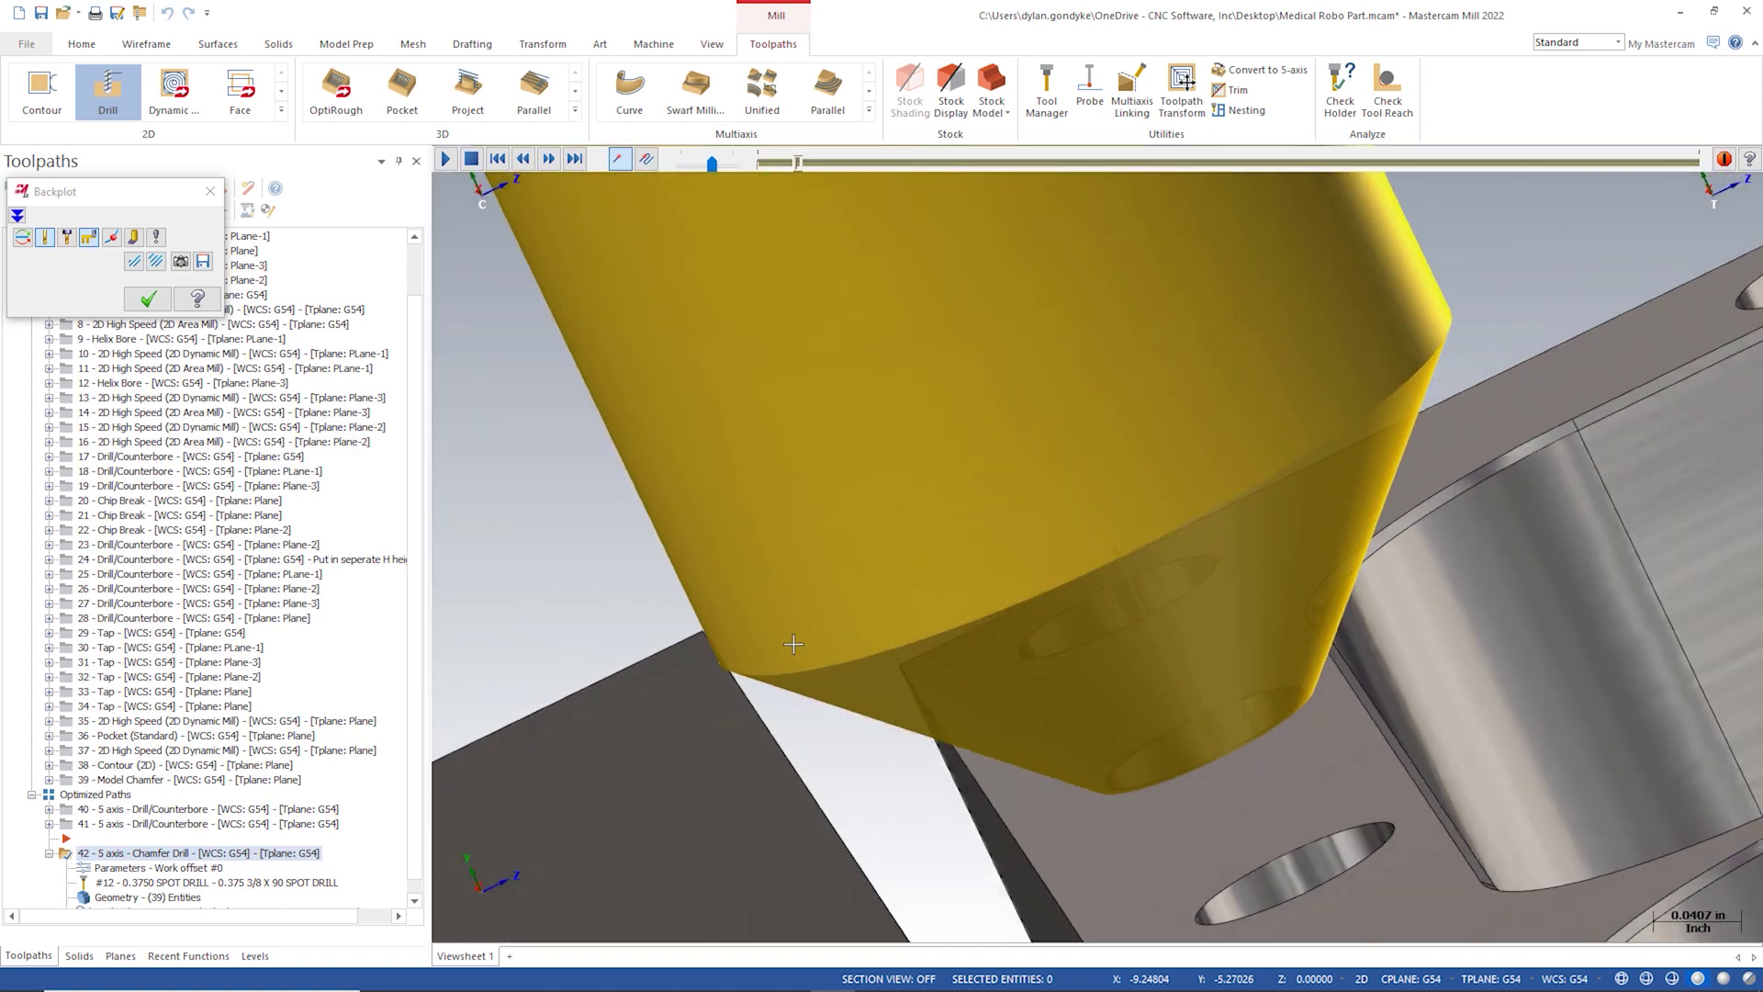
{"action": "scroll", "coordinate": [830, 602], "scroll_direction": "down", "scroll_amount": 4}
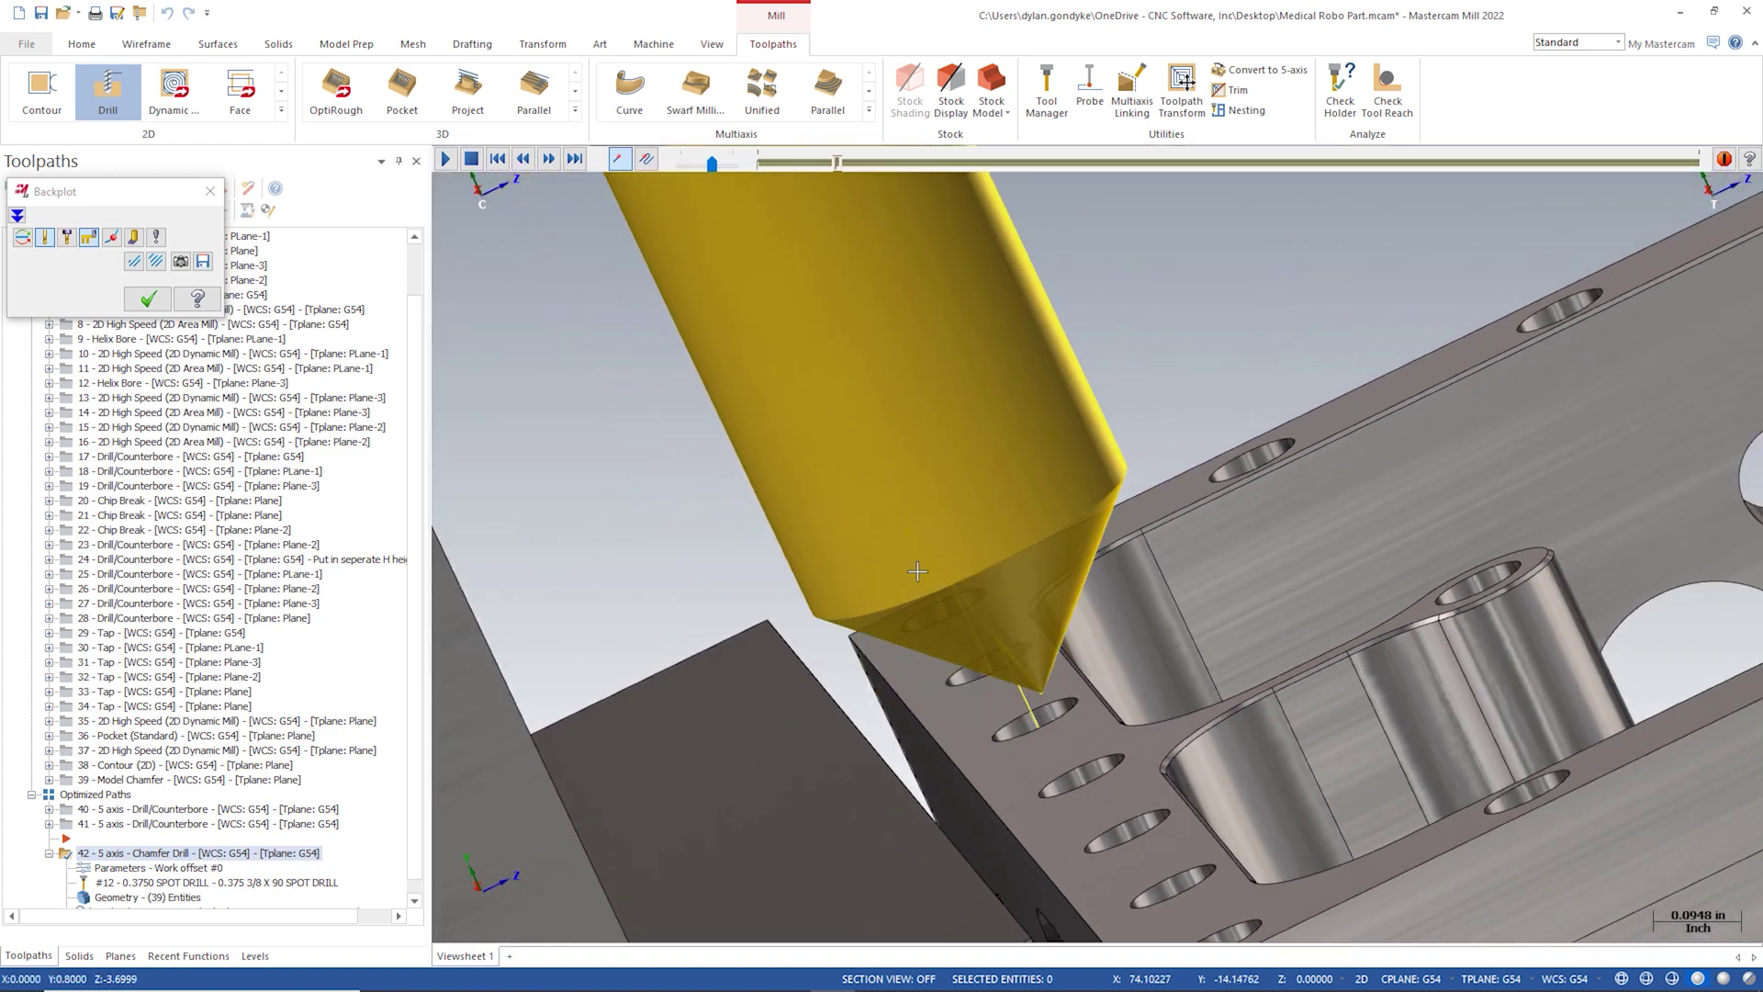
{"action": "middle_click_drag", "start_coordinate": [831, 601], "coordinate": [927, 362]}
{"action": "scroll", "coordinate": [1023, 635], "scroll_direction": "down", "scroll_amount": 5}
{"action": "scroll", "coordinate": [938, 240], "scroll_direction": "up", "scroll_amount": 2}
{"action": "key", "text": "Escape"}
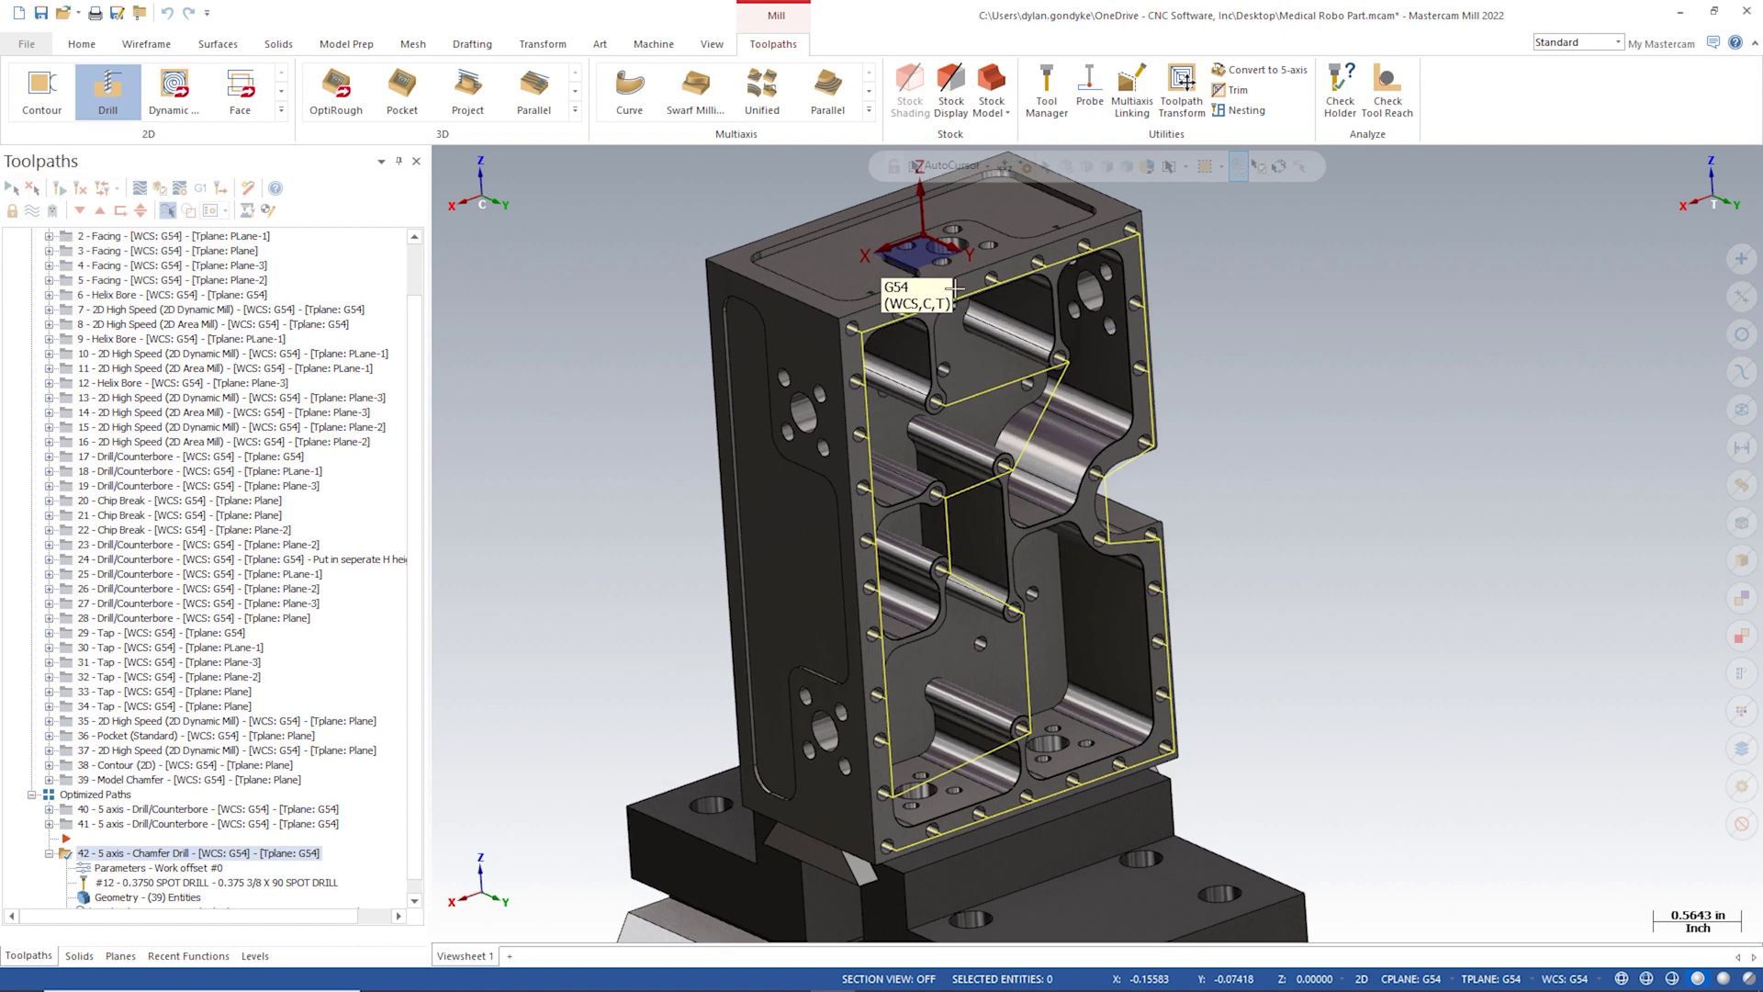
Step: Add the large center bores on the part's side faces and top face to operation 42's machining geometry
{"action": "left_click", "coordinate": [103, 869]}
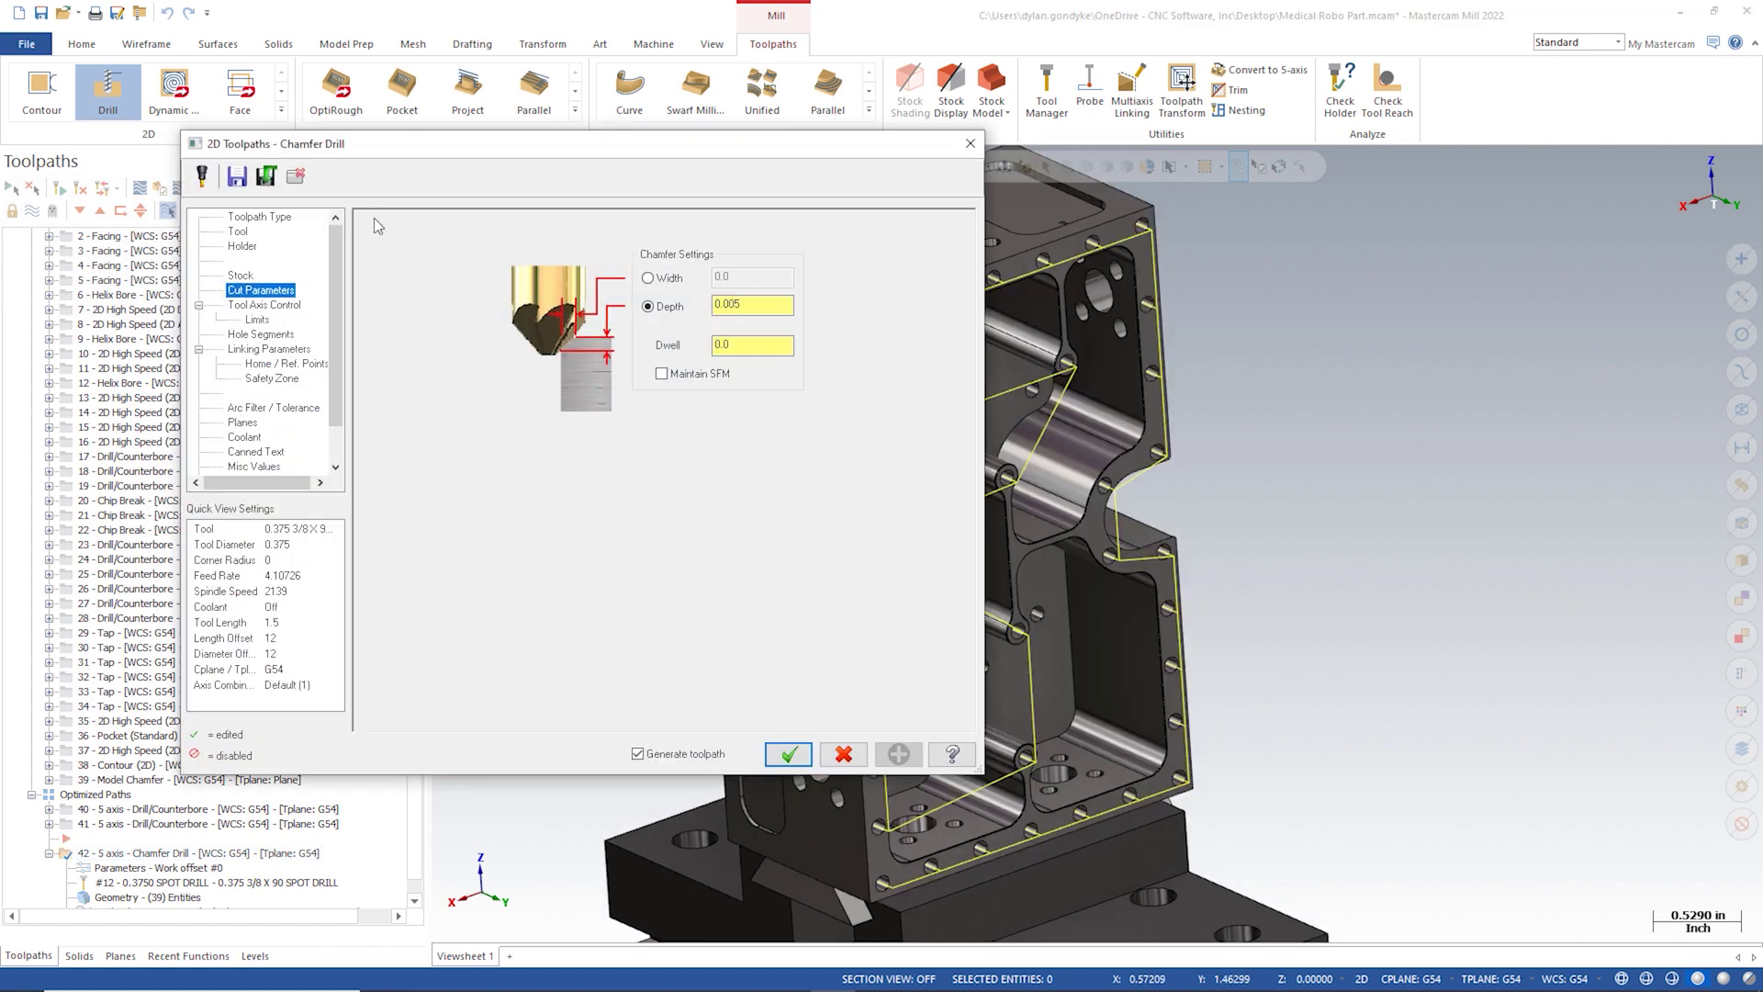
{"action": "left_click", "coordinate": [253, 217]}
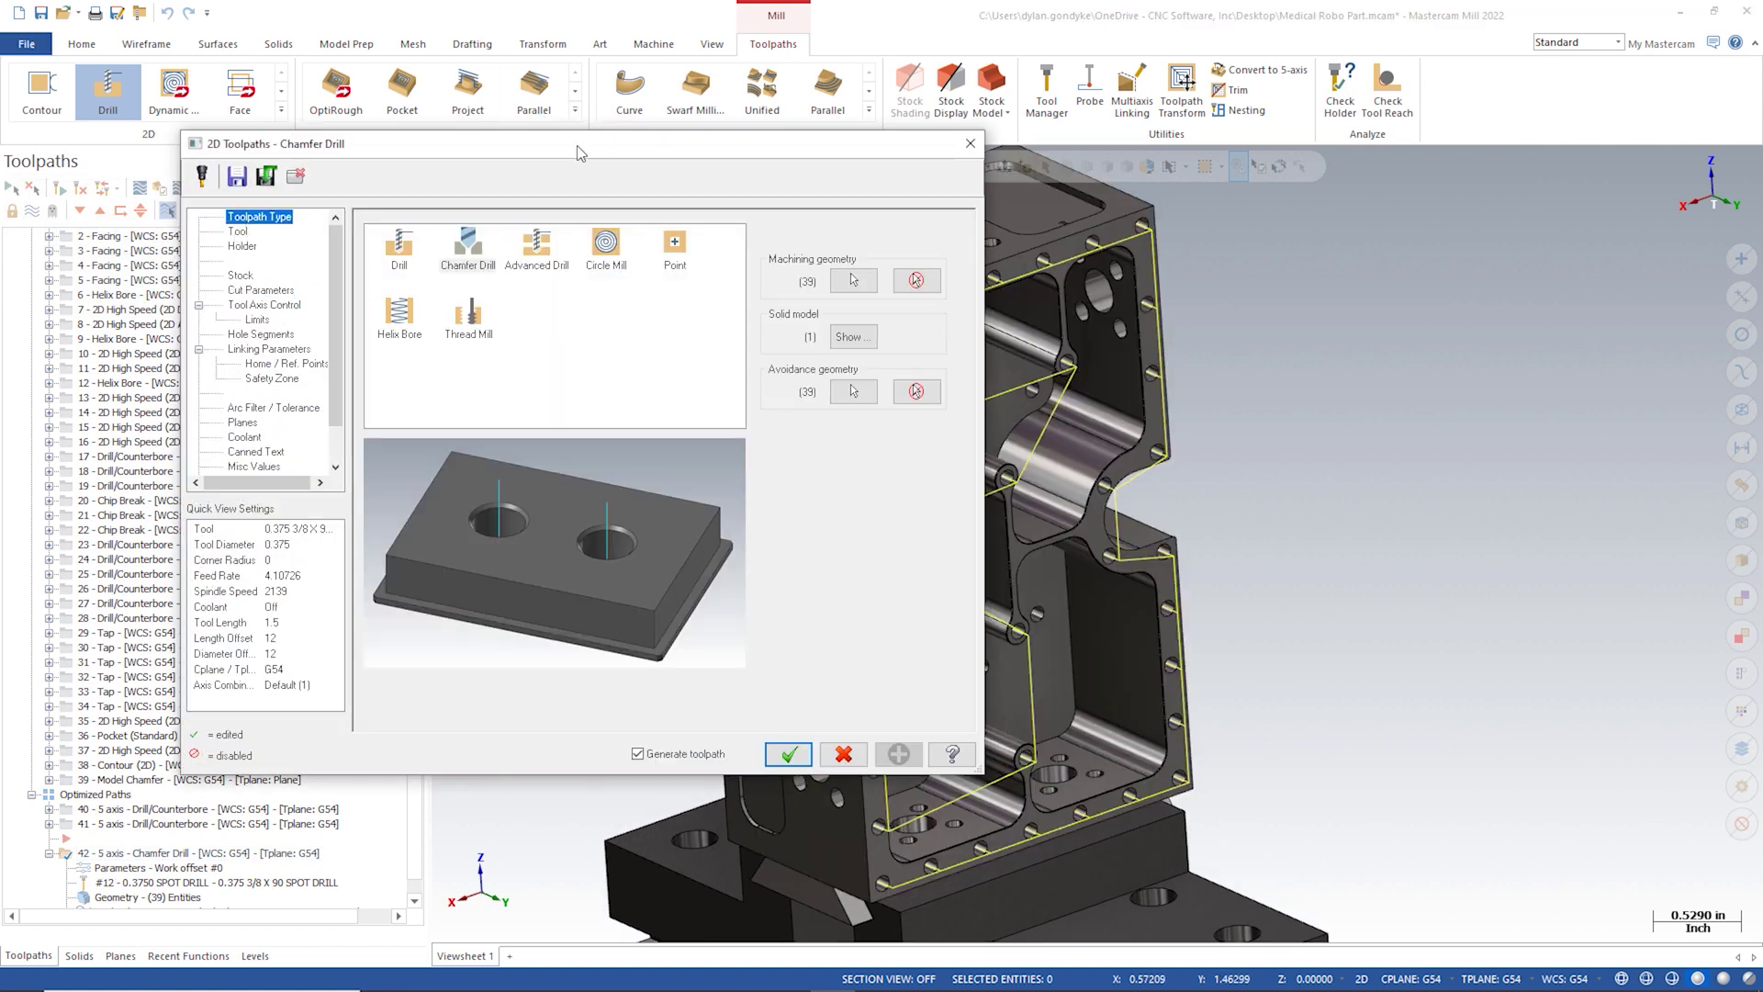
{"action": "left_click_drag", "start_coordinate": [580, 152], "coordinate": [366, 156]}
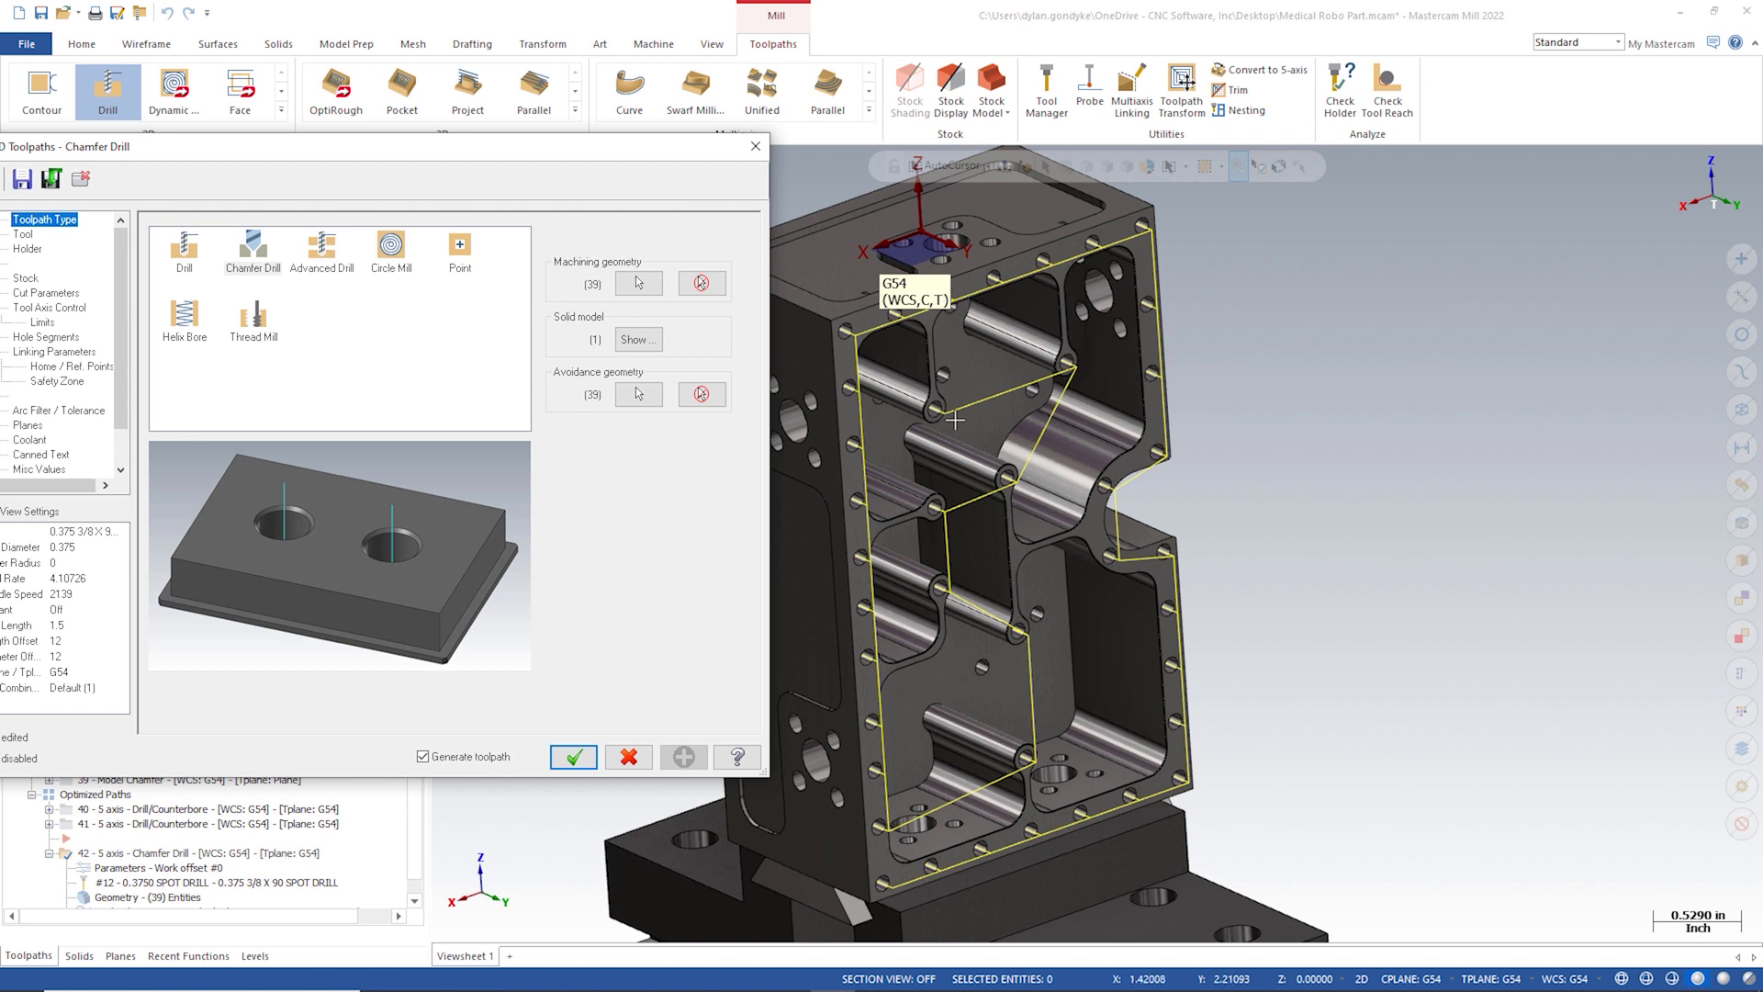
{"action": "left_click_drag", "start_coordinate": [456, 158], "coordinate": [535, 165]}
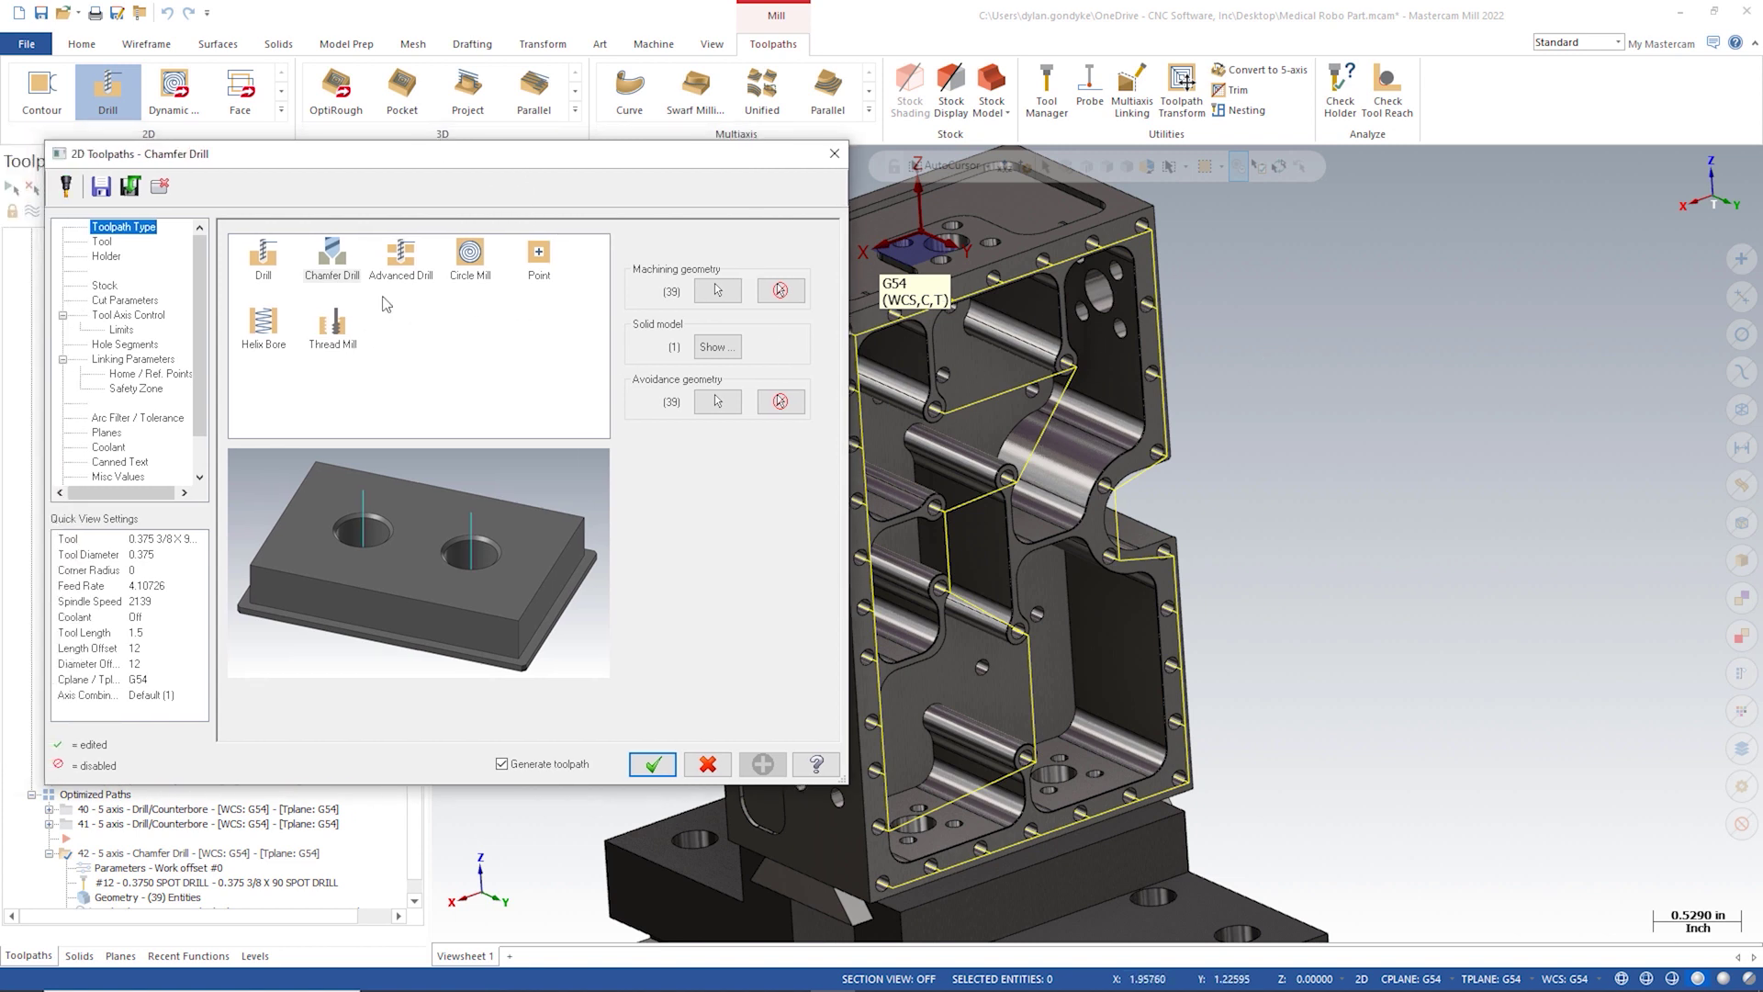
{"action": "left_click", "coordinate": [717, 290]}
{"action": "scroll", "coordinate": [794, 735], "scroll_direction": "up", "scroll_amount": 3}
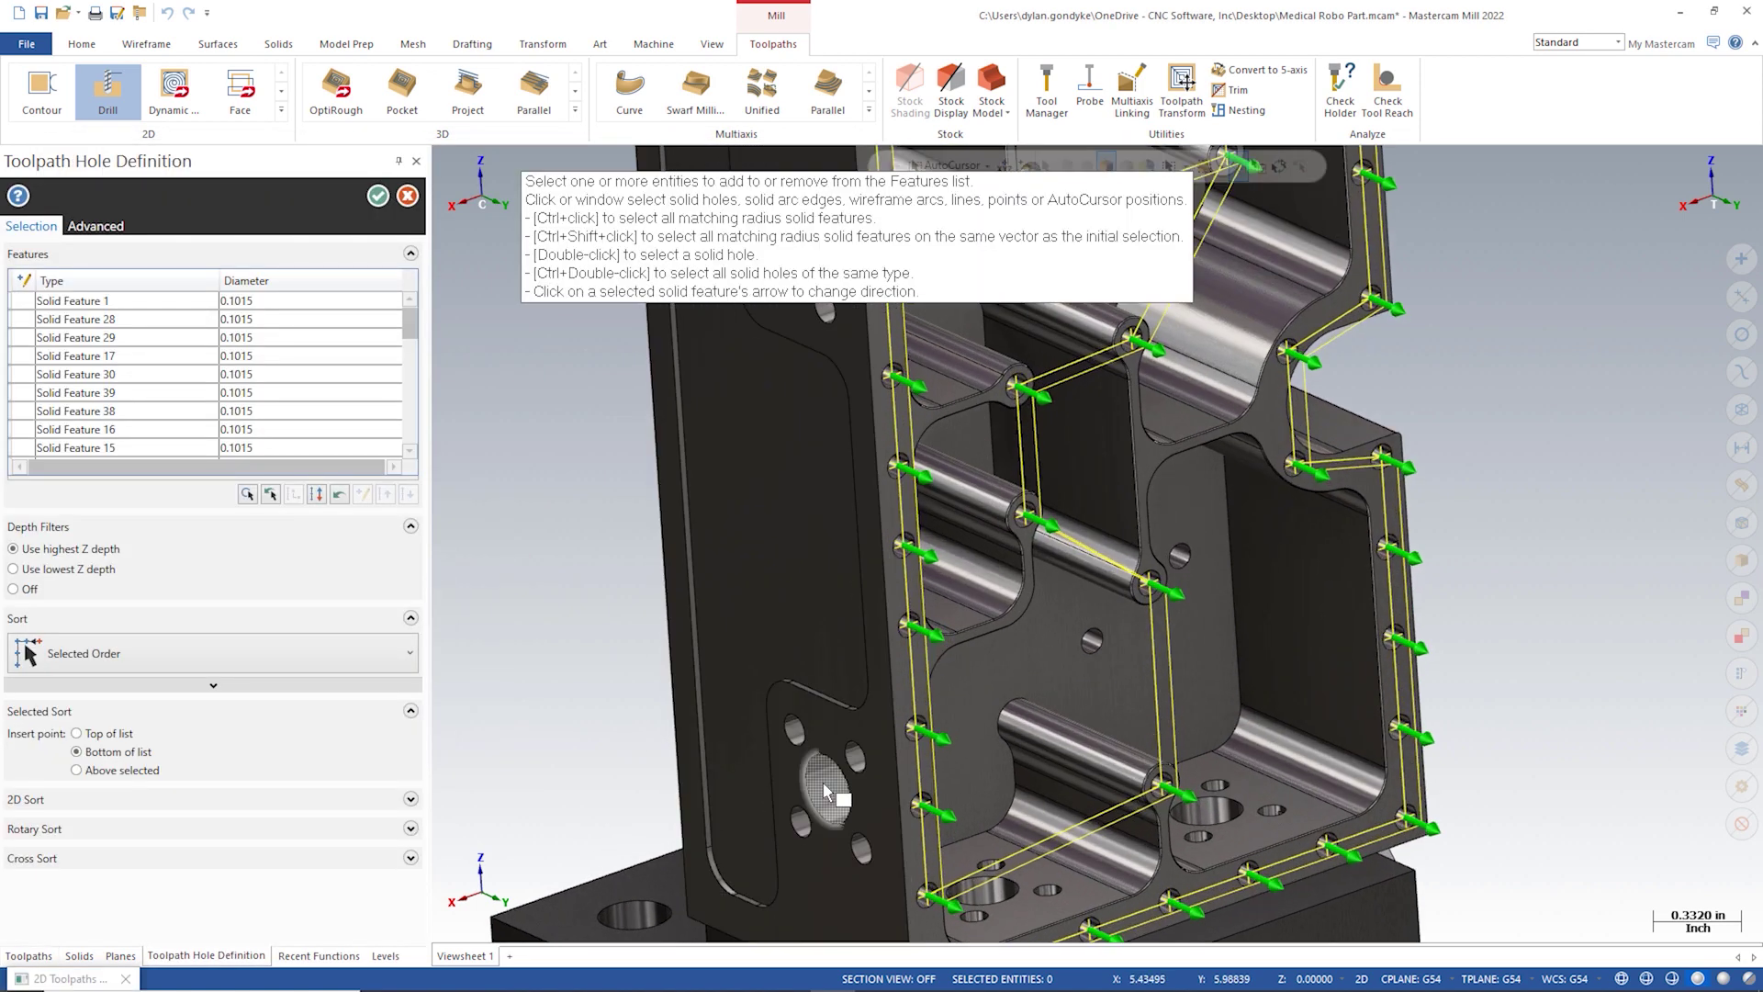
{"action": "left_click", "coordinate": [818, 785]}
{"action": "scroll", "coordinate": [718, 842], "scroll_direction": "down", "scroll_amount": 2}
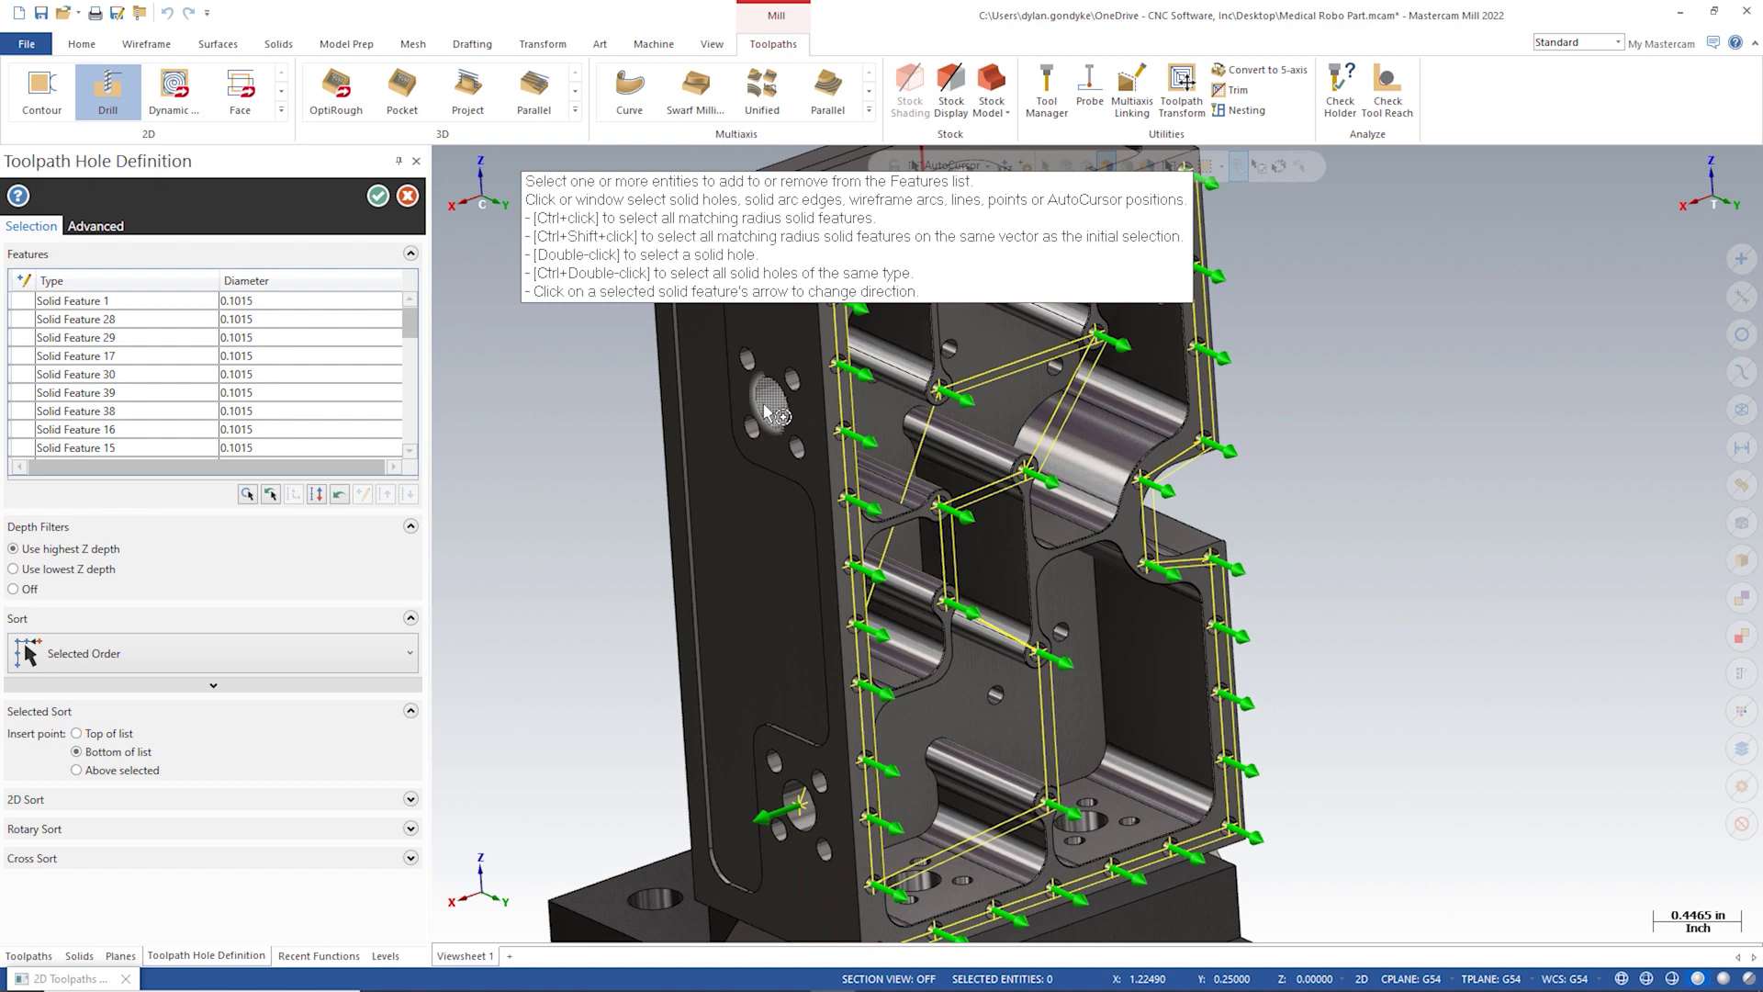
{"action": "left_click", "coordinate": [771, 408]}
{"action": "middle_click_drag", "start_coordinate": [756, 738], "coordinate": [838, 518]}
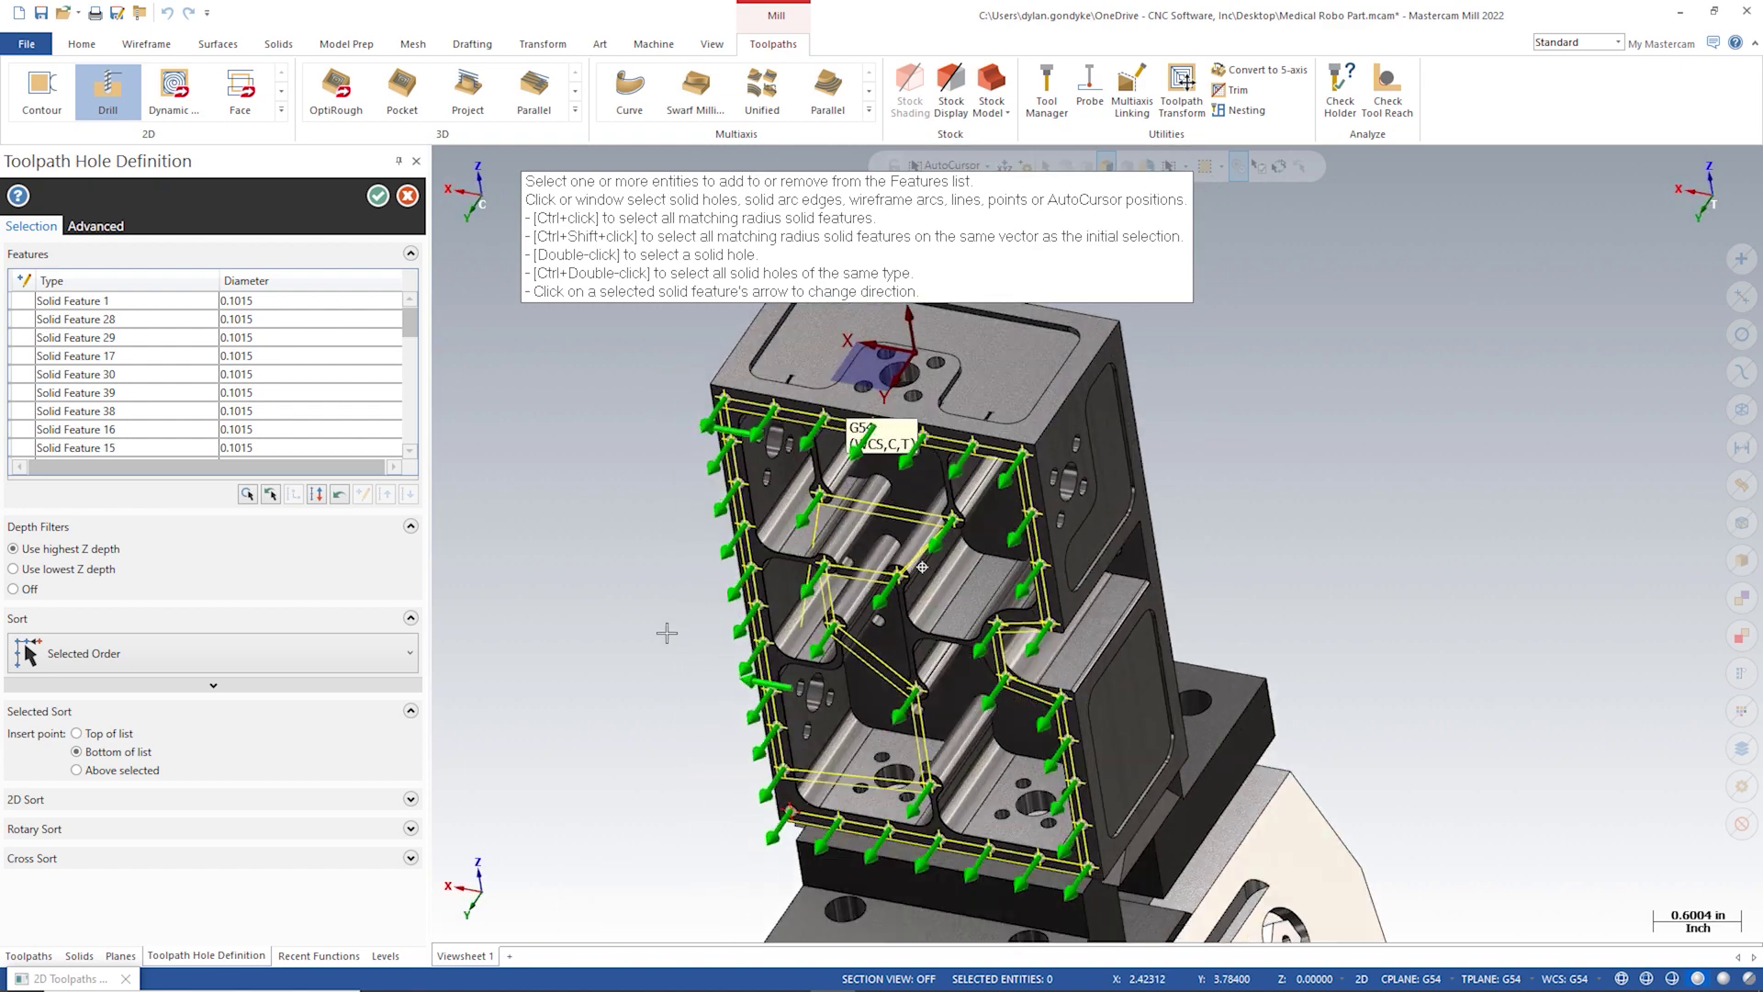
{"action": "scroll", "coordinate": [859, 451], "scroll_direction": "up", "scroll_amount": 5}
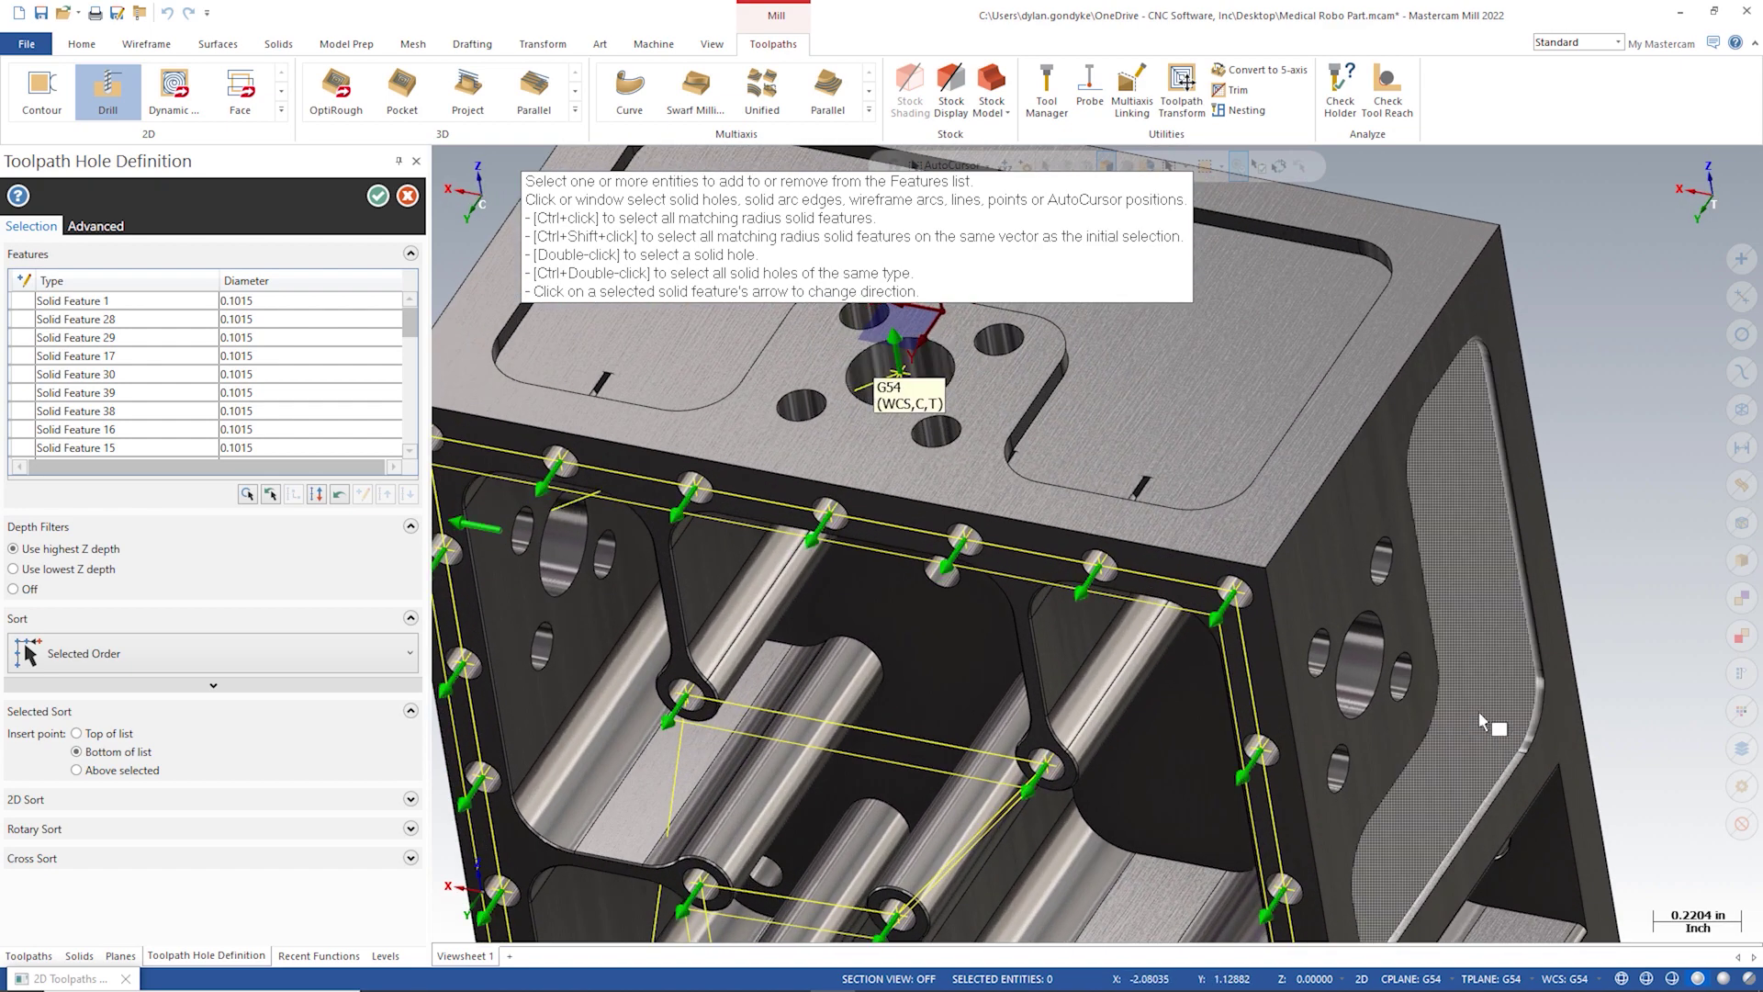
{"action": "left_click", "coordinate": [378, 195]}
Step: Review the chamfer drill's cut parameters and 5 axis output, and regenerate the toolpath with the added bores
{"action": "left_click", "coordinate": [98, 302]}
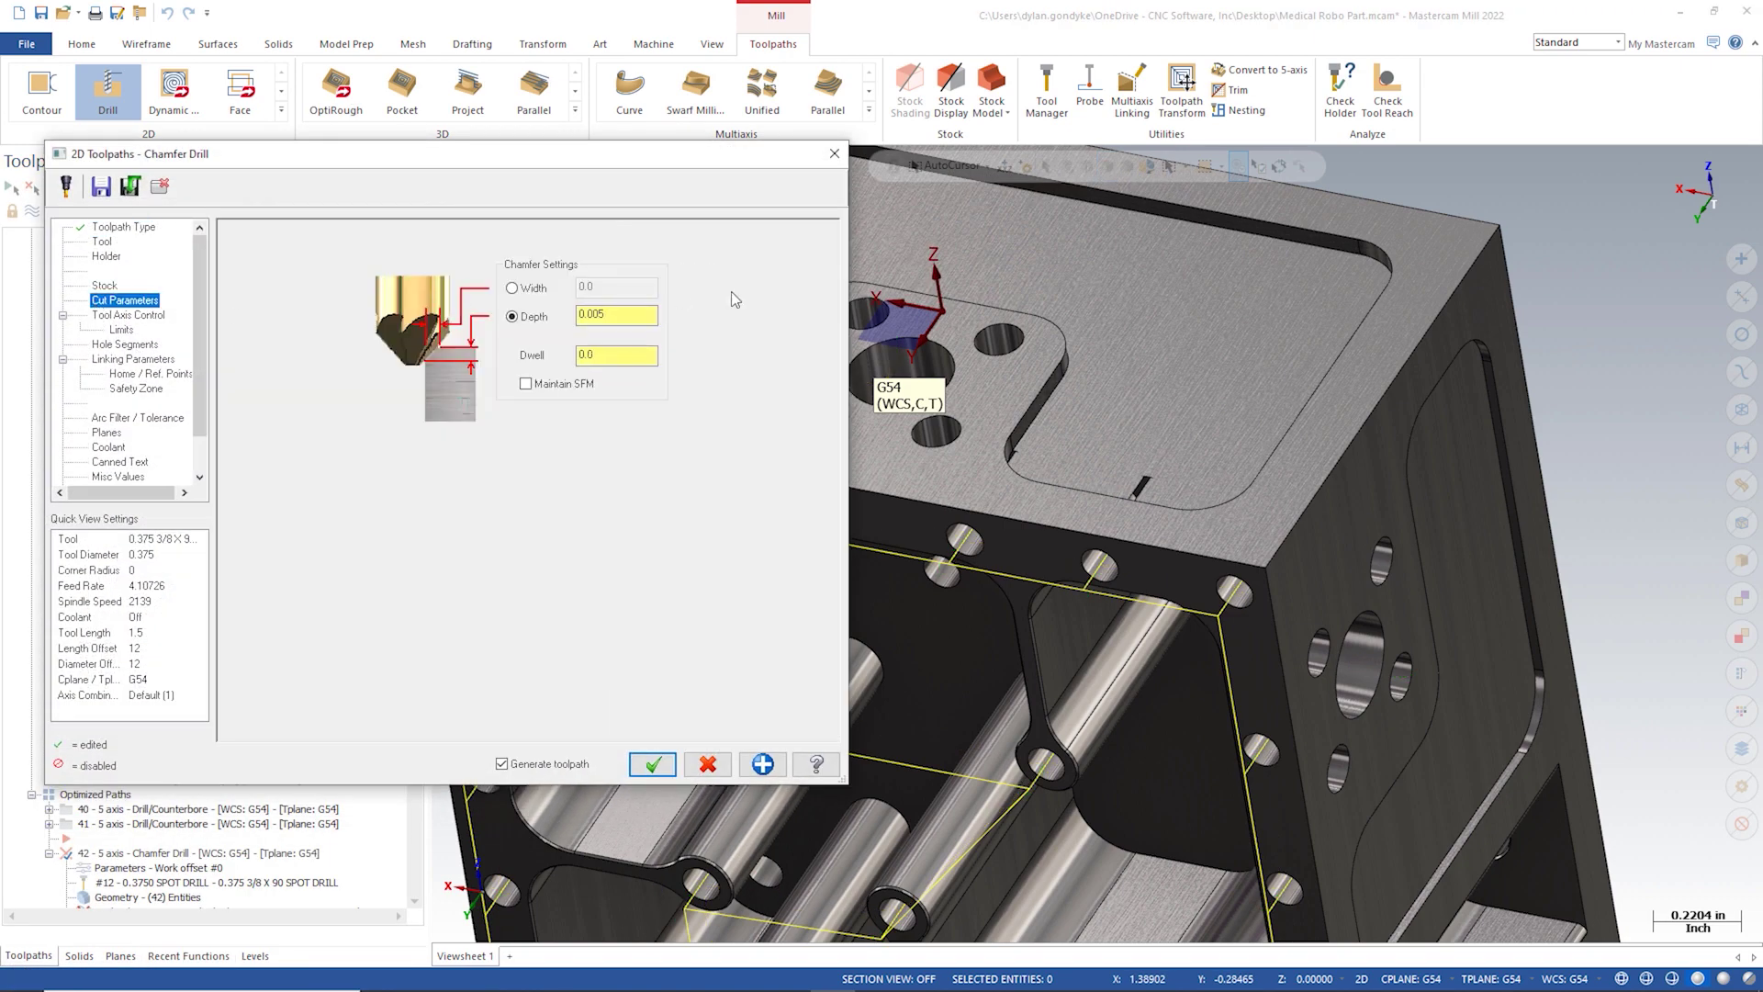
{"action": "left_click", "coordinate": [152, 314]}
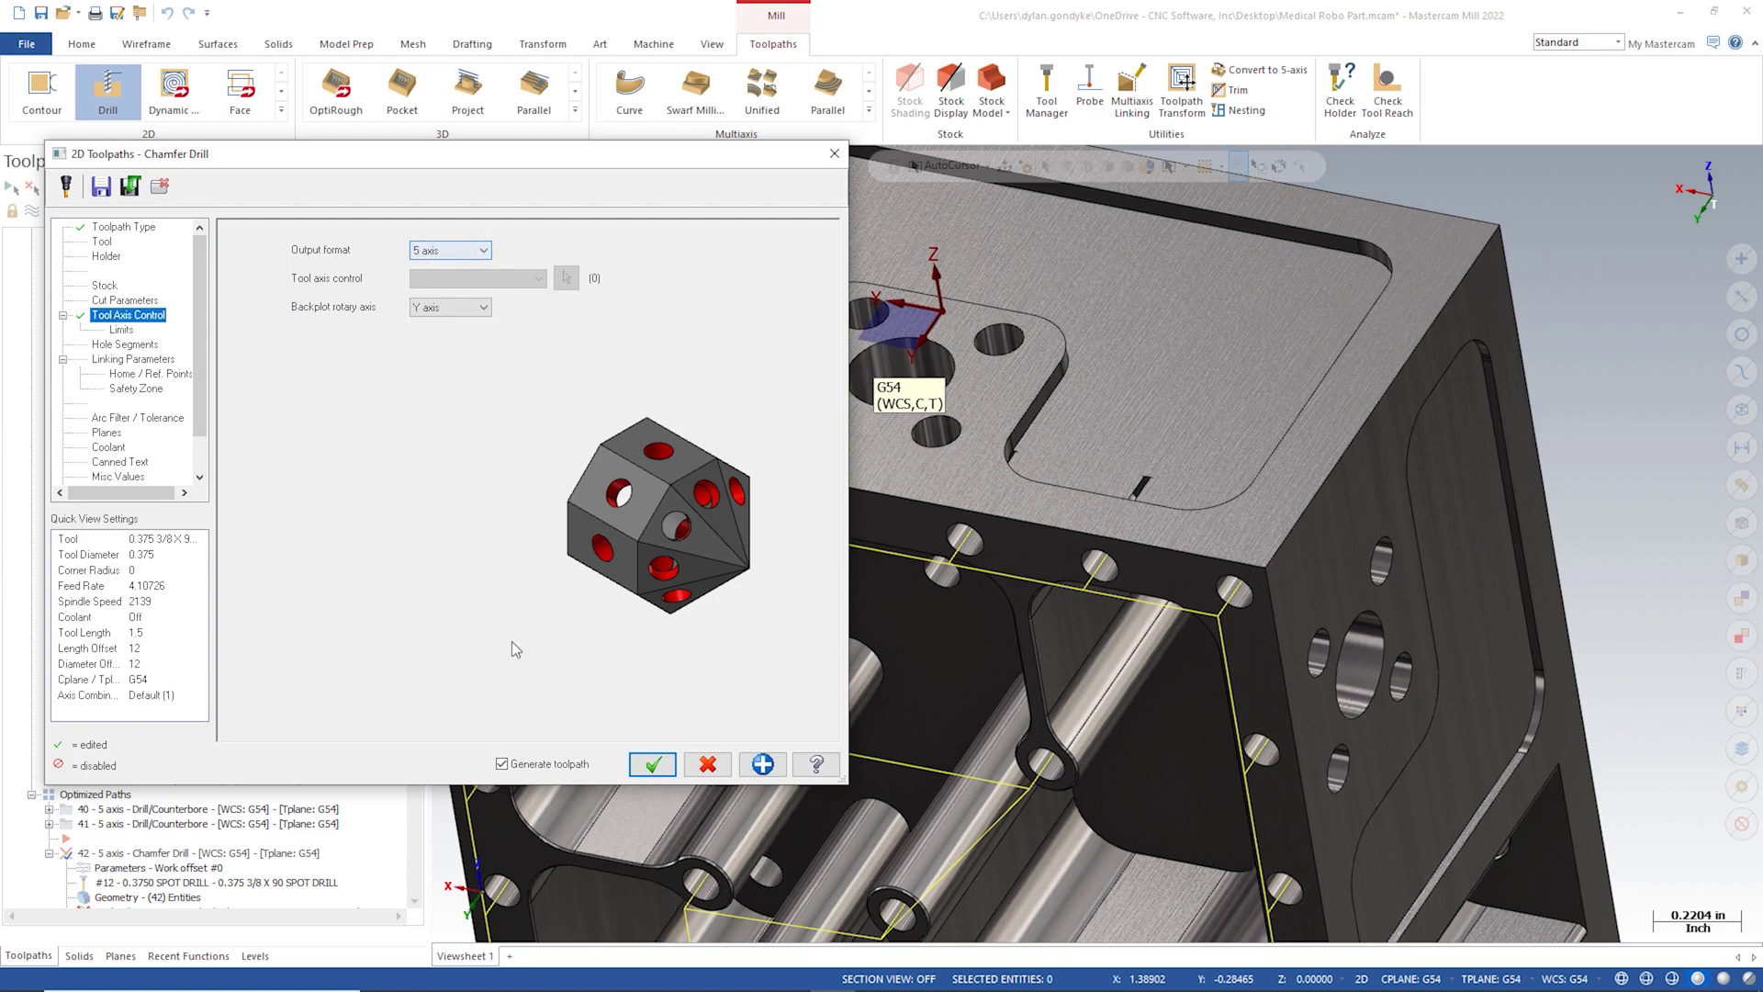
{"action": "left_click", "coordinate": [652, 764]}
{"action": "scroll", "coordinate": [1153, 274], "scroll_direction": "down", "scroll_amount": 2}
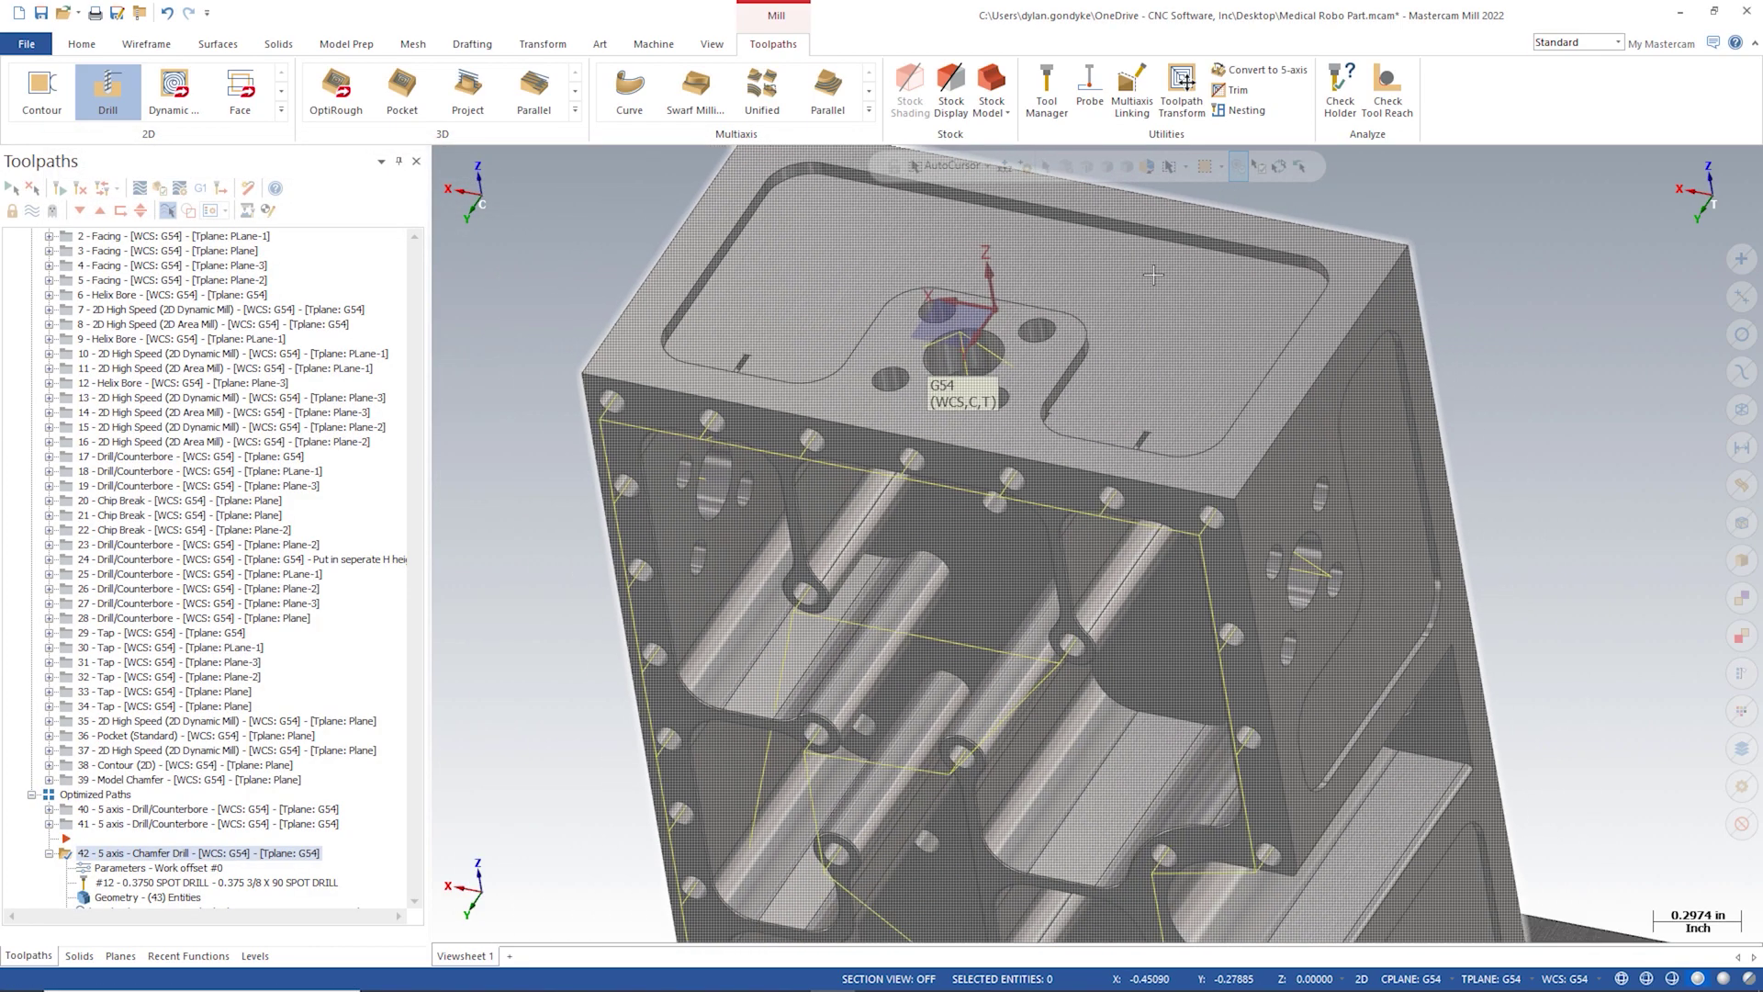
{"action": "scroll", "coordinate": [1153, 274], "scroll_direction": "down", "scroll_amount": 4}
{"action": "middle_click_drag", "start_coordinate": [1034, 336], "coordinate": [1194, 231]}
{"action": "scroll", "coordinate": [1192, 231], "scroll_direction": "down", "scroll_amount": 3}
{"action": "scroll", "coordinate": [1495, 724], "scroll_direction": "up", "scroll_amount": 2}
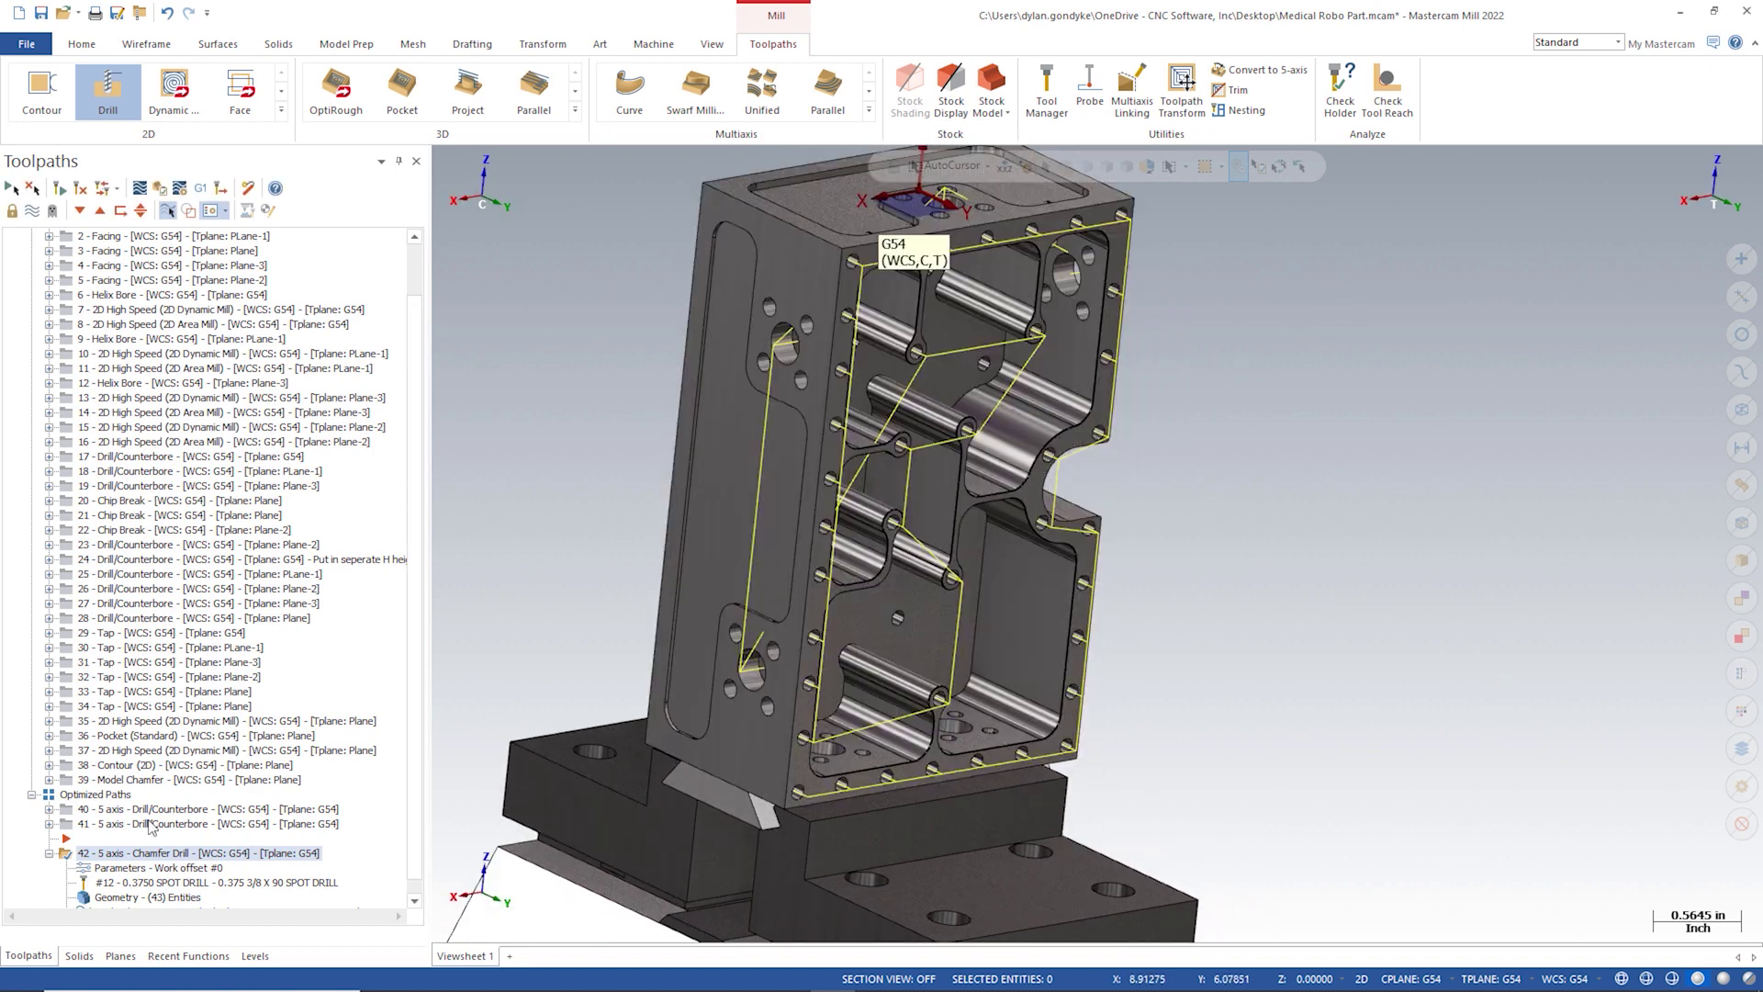
Step: Enable a Wrap safety zone around the part with a 0.5 additional offset for operation 42 and regenerate its toolpath
{"action": "left_click", "coordinate": [102, 869]}
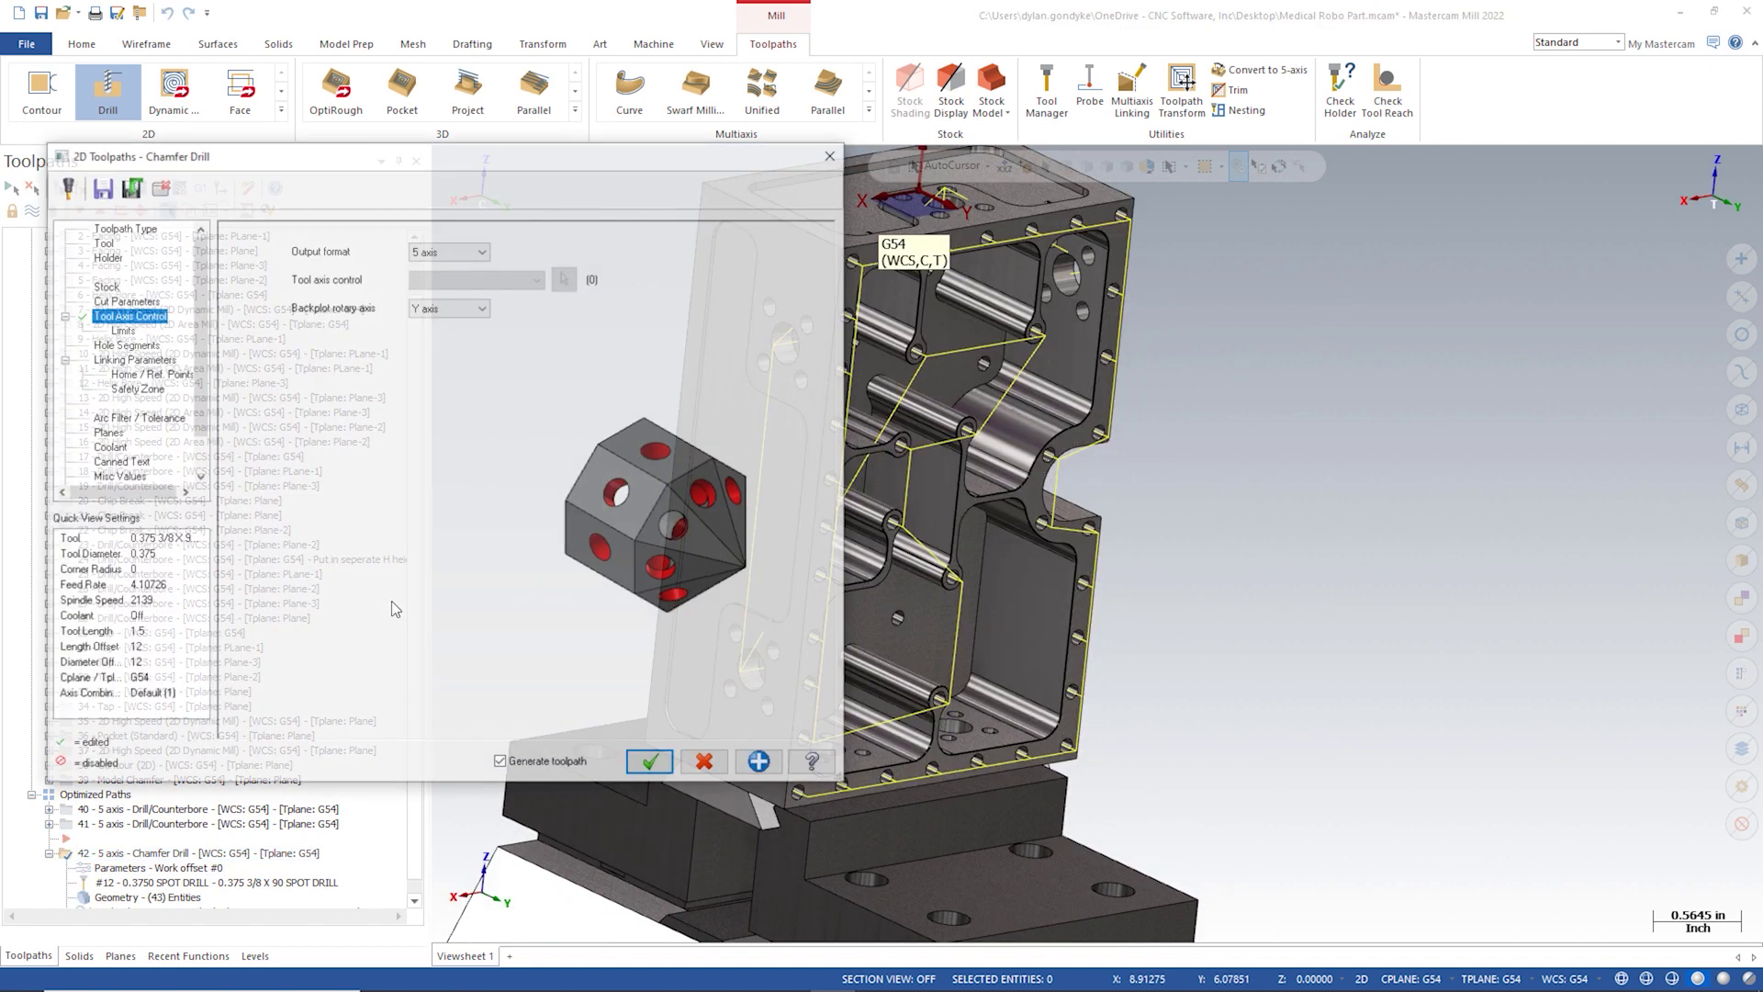
{"action": "left_click", "coordinate": [128, 390]}
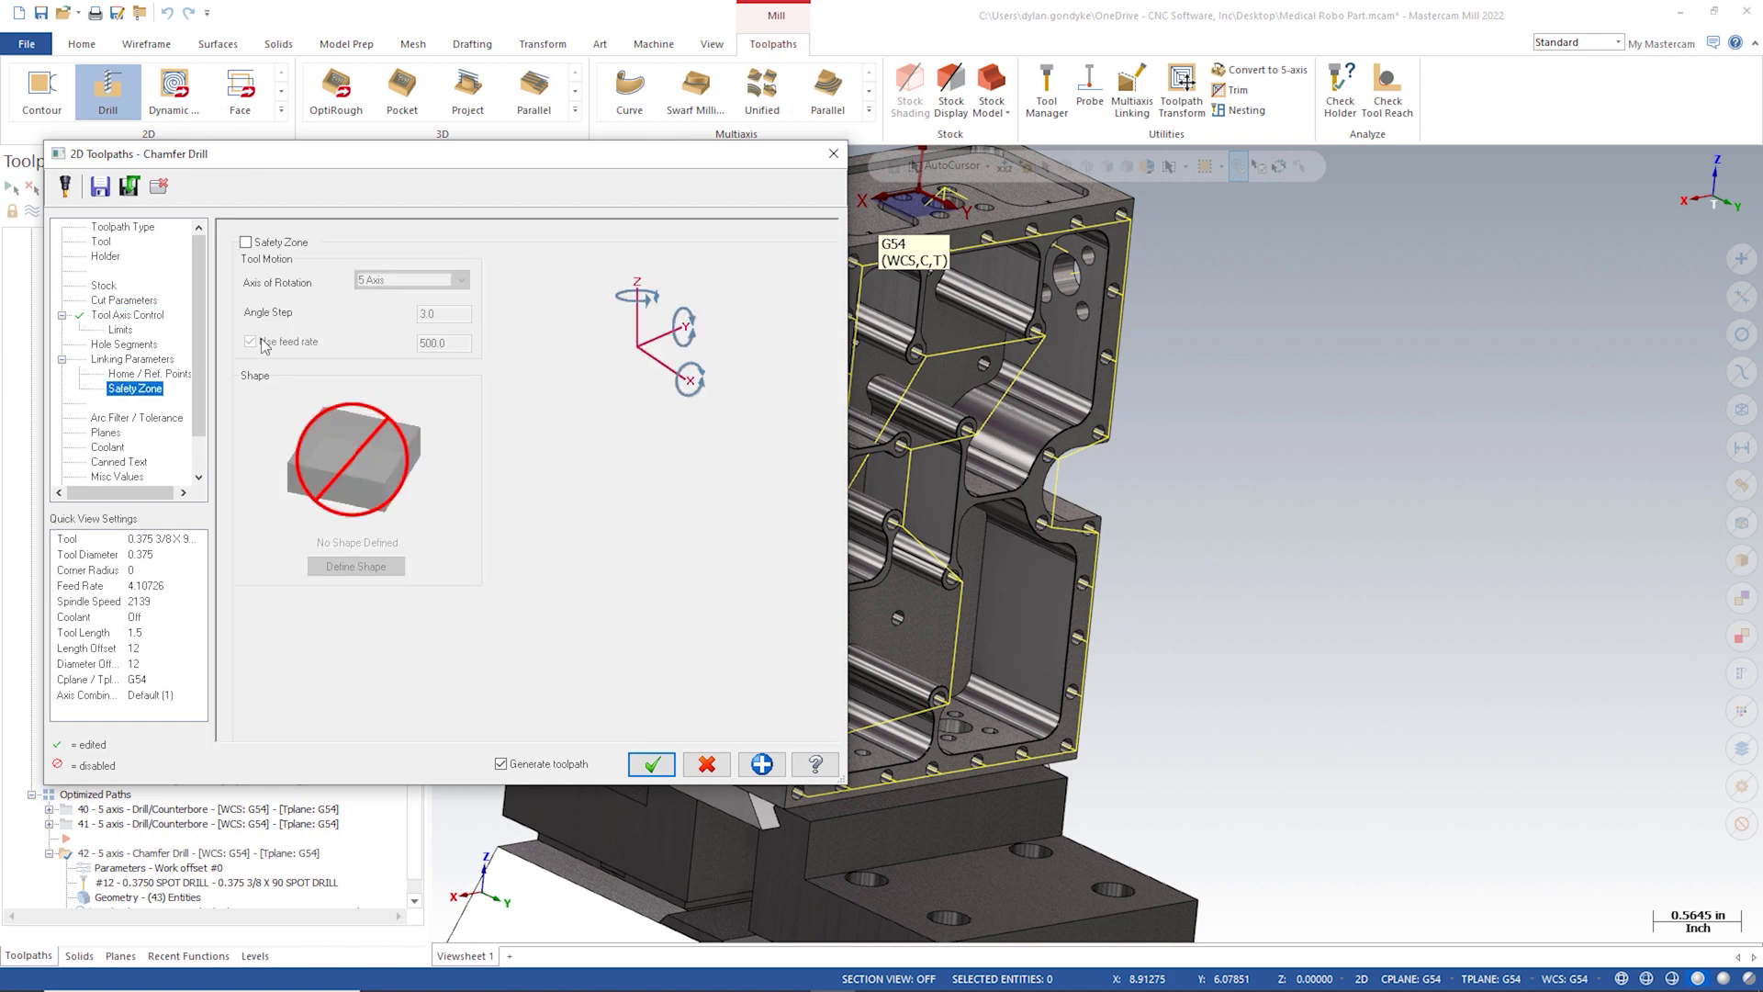
{"action": "left_click", "coordinate": [276, 244]}
{"action": "left_click", "coordinate": [356, 567]}
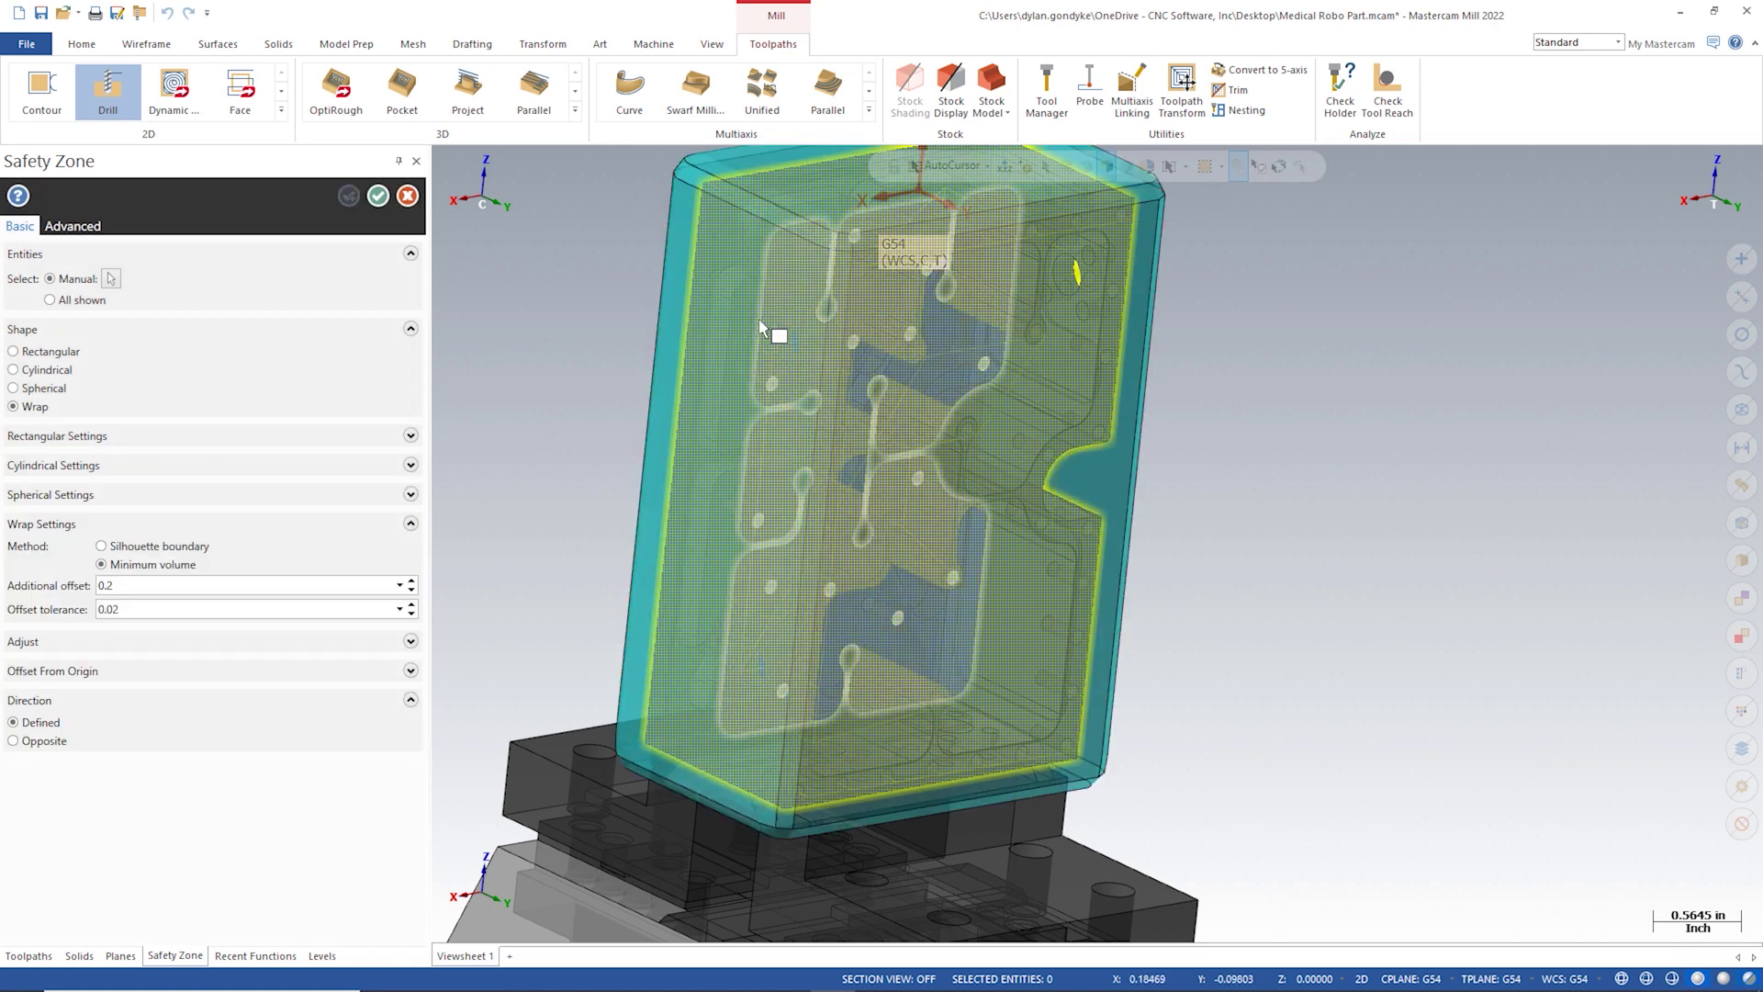
{"action": "middle_click_drag", "start_coordinate": [734, 304], "coordinate": [686, 302]}
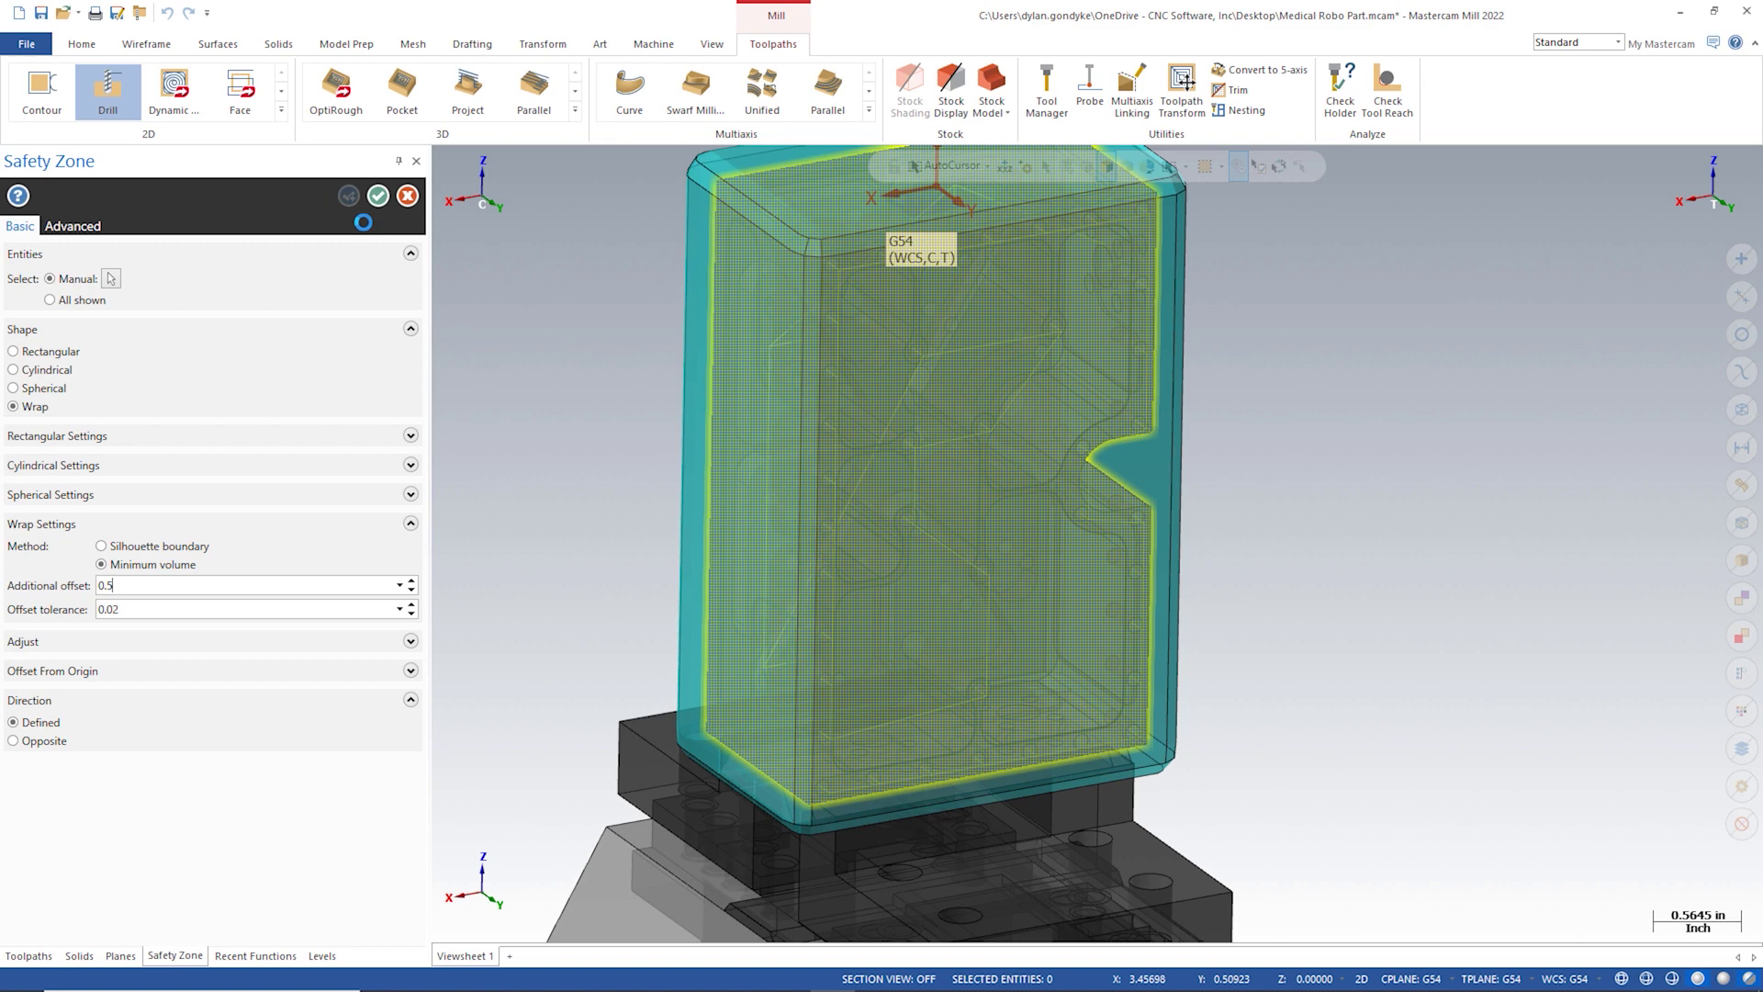
{"action": "left_click", "coordinate": [379, 195]}
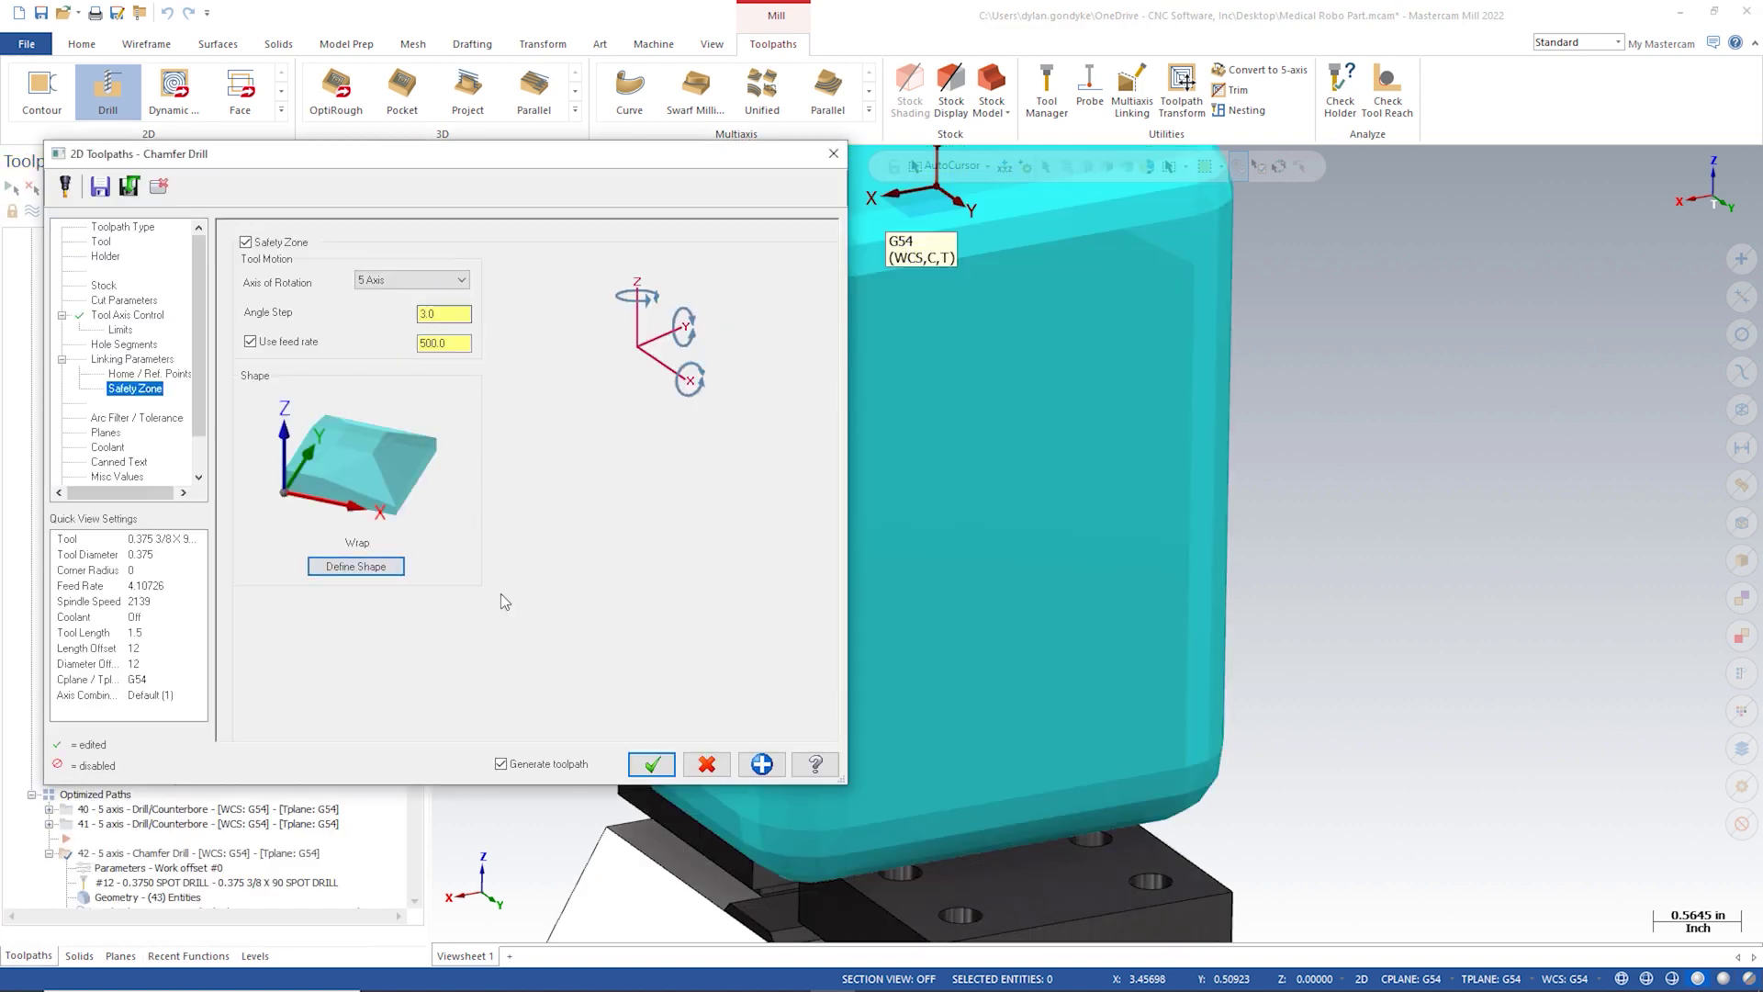
{"action": "left_click", "coordinate": [648, 764]}
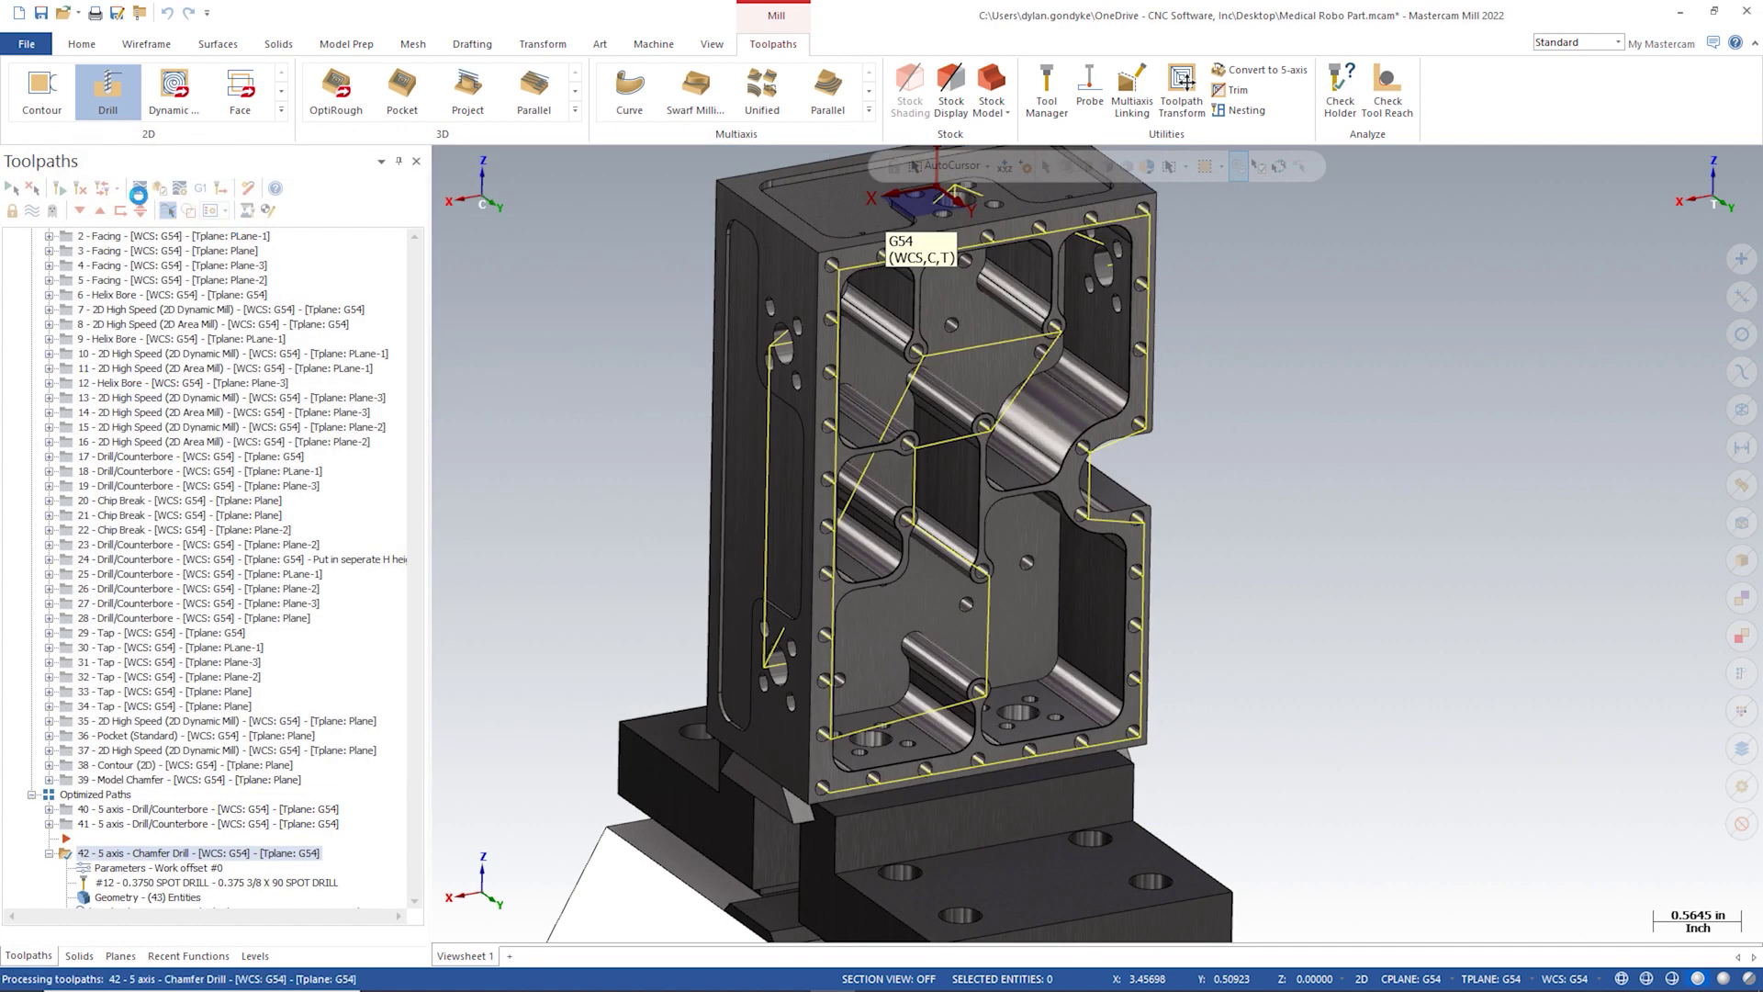
Step: Backplot operation 42 and examine the spot drill up close at the lower center bore on the side face
{"action": "left_click", "coordinate": [138, 190]}
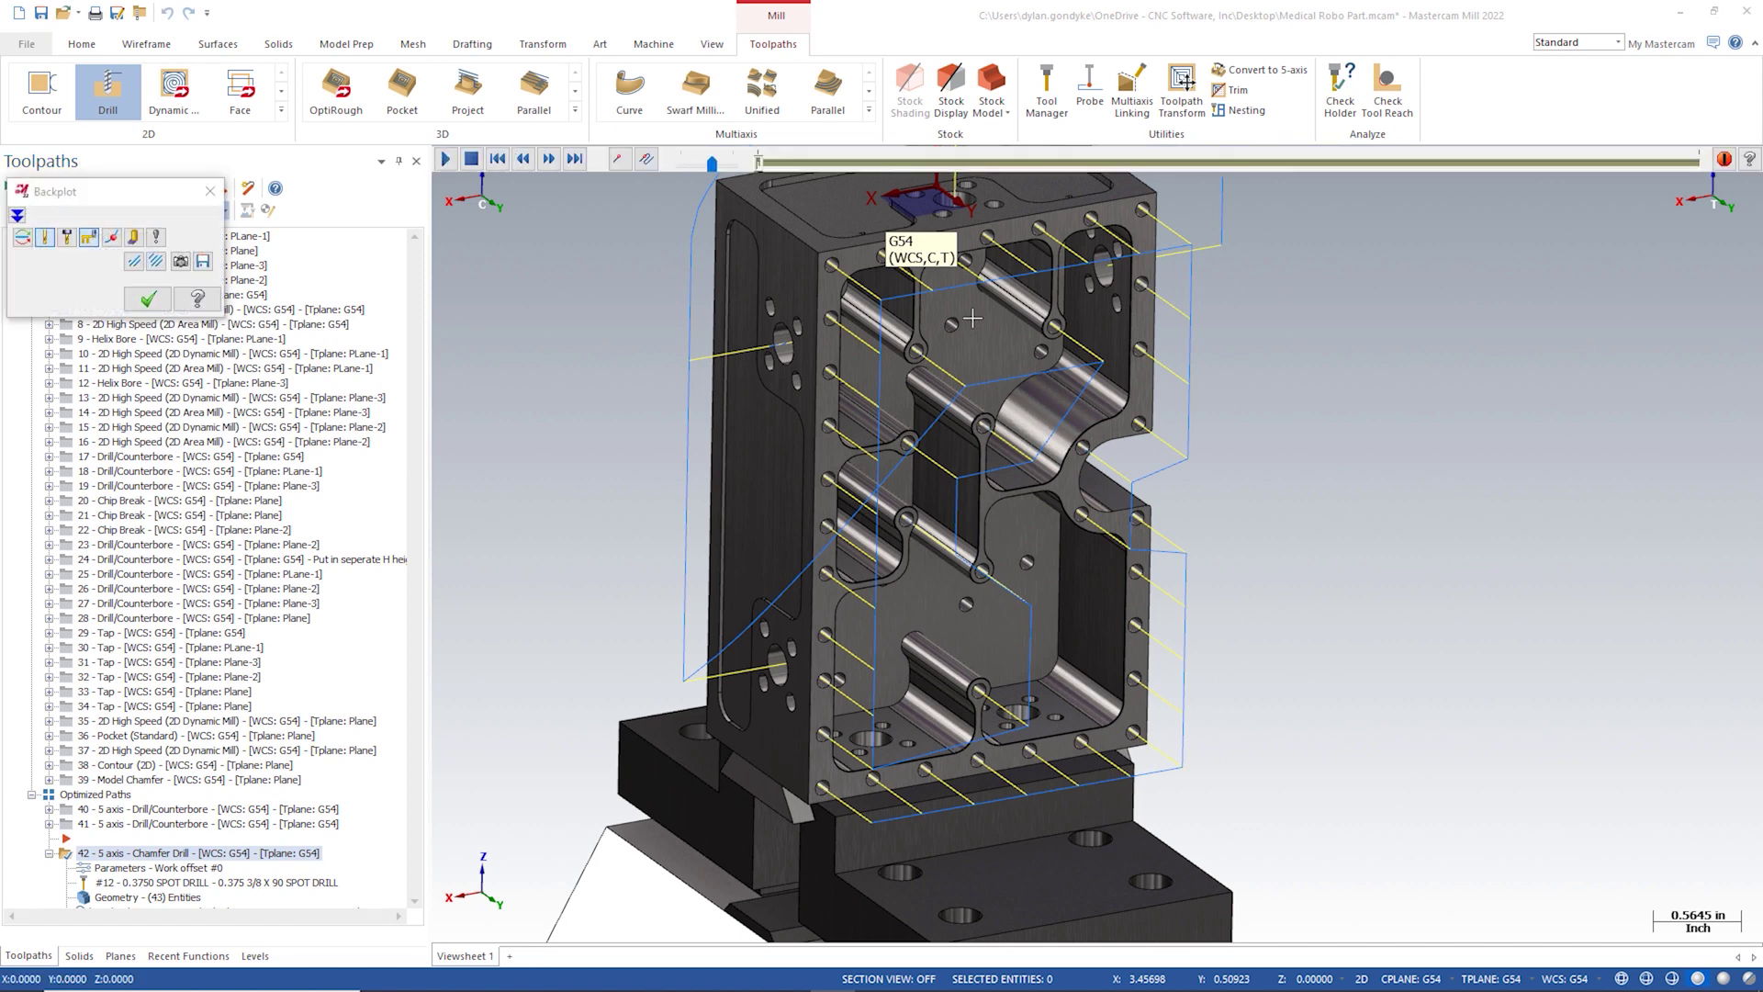
{"action": "key", "text": "r"}
{"action": "middle_click_drag", "start_coordinate": [863, 610], "coordinate": [976, 544]}
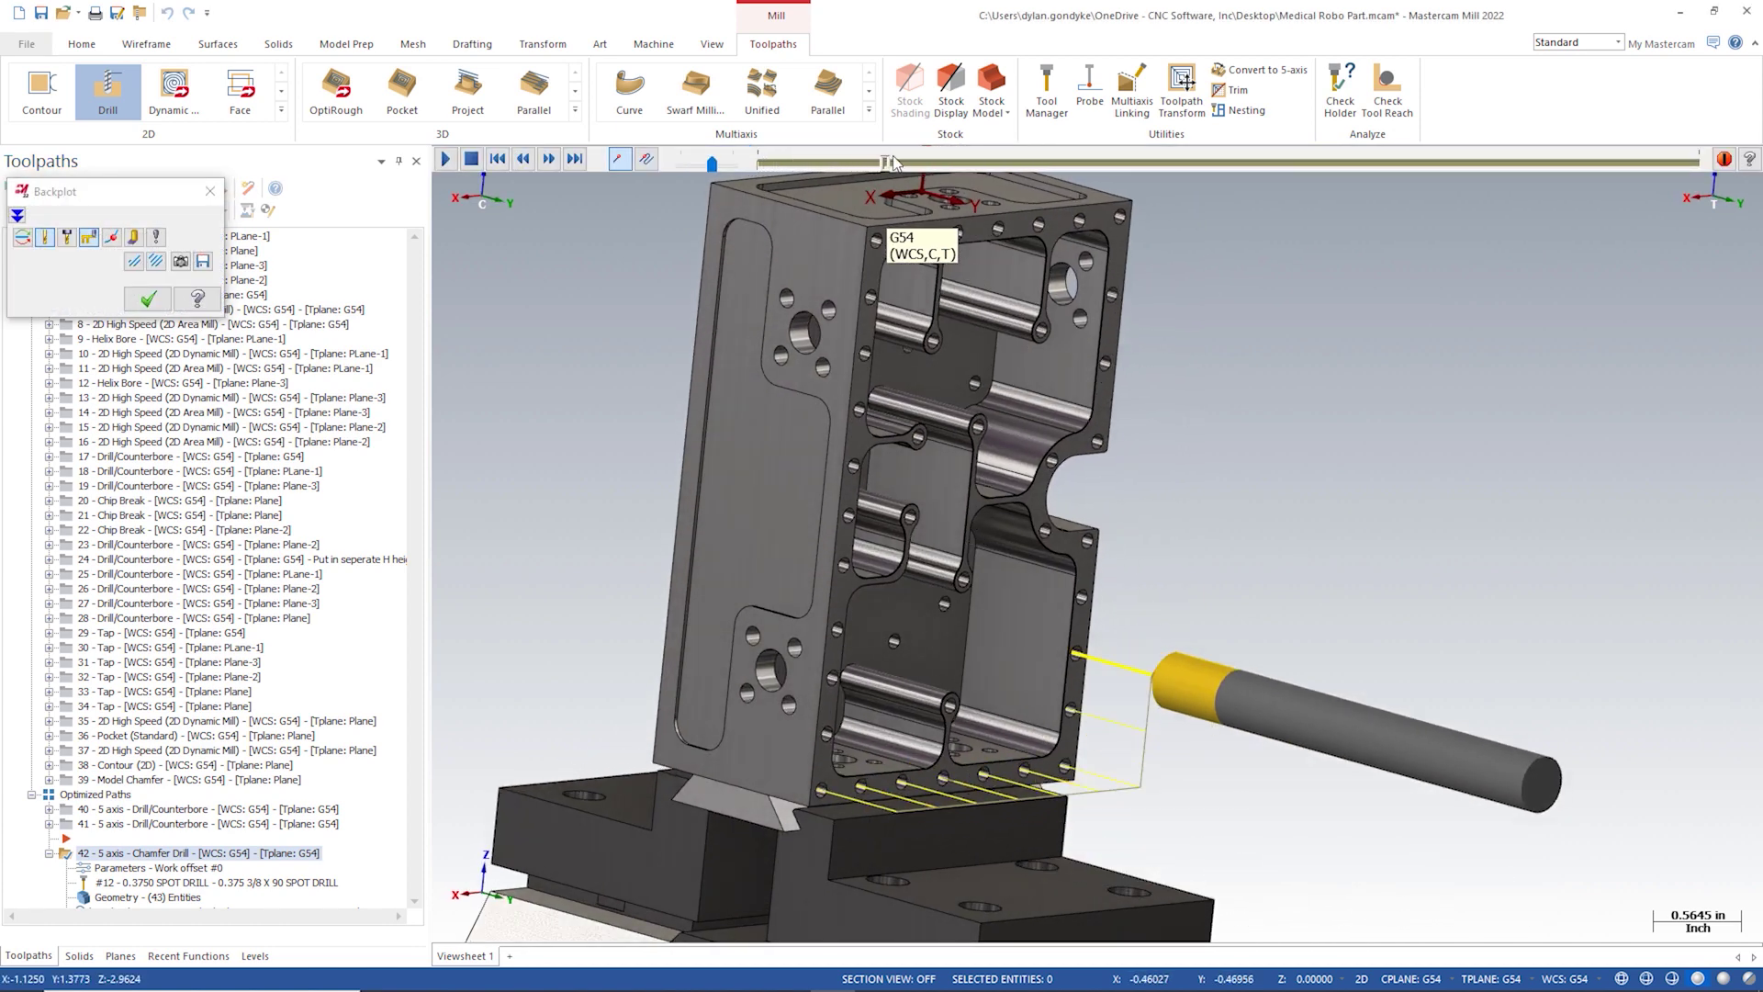
{"action": "left_click_drag", "start_coordinate": [892, 163], "coordinate": [1427, 160]}
{"action": "scroll", "coordinate": [736, 660], "scroll_direction": "up", "scroll_amount": 4}
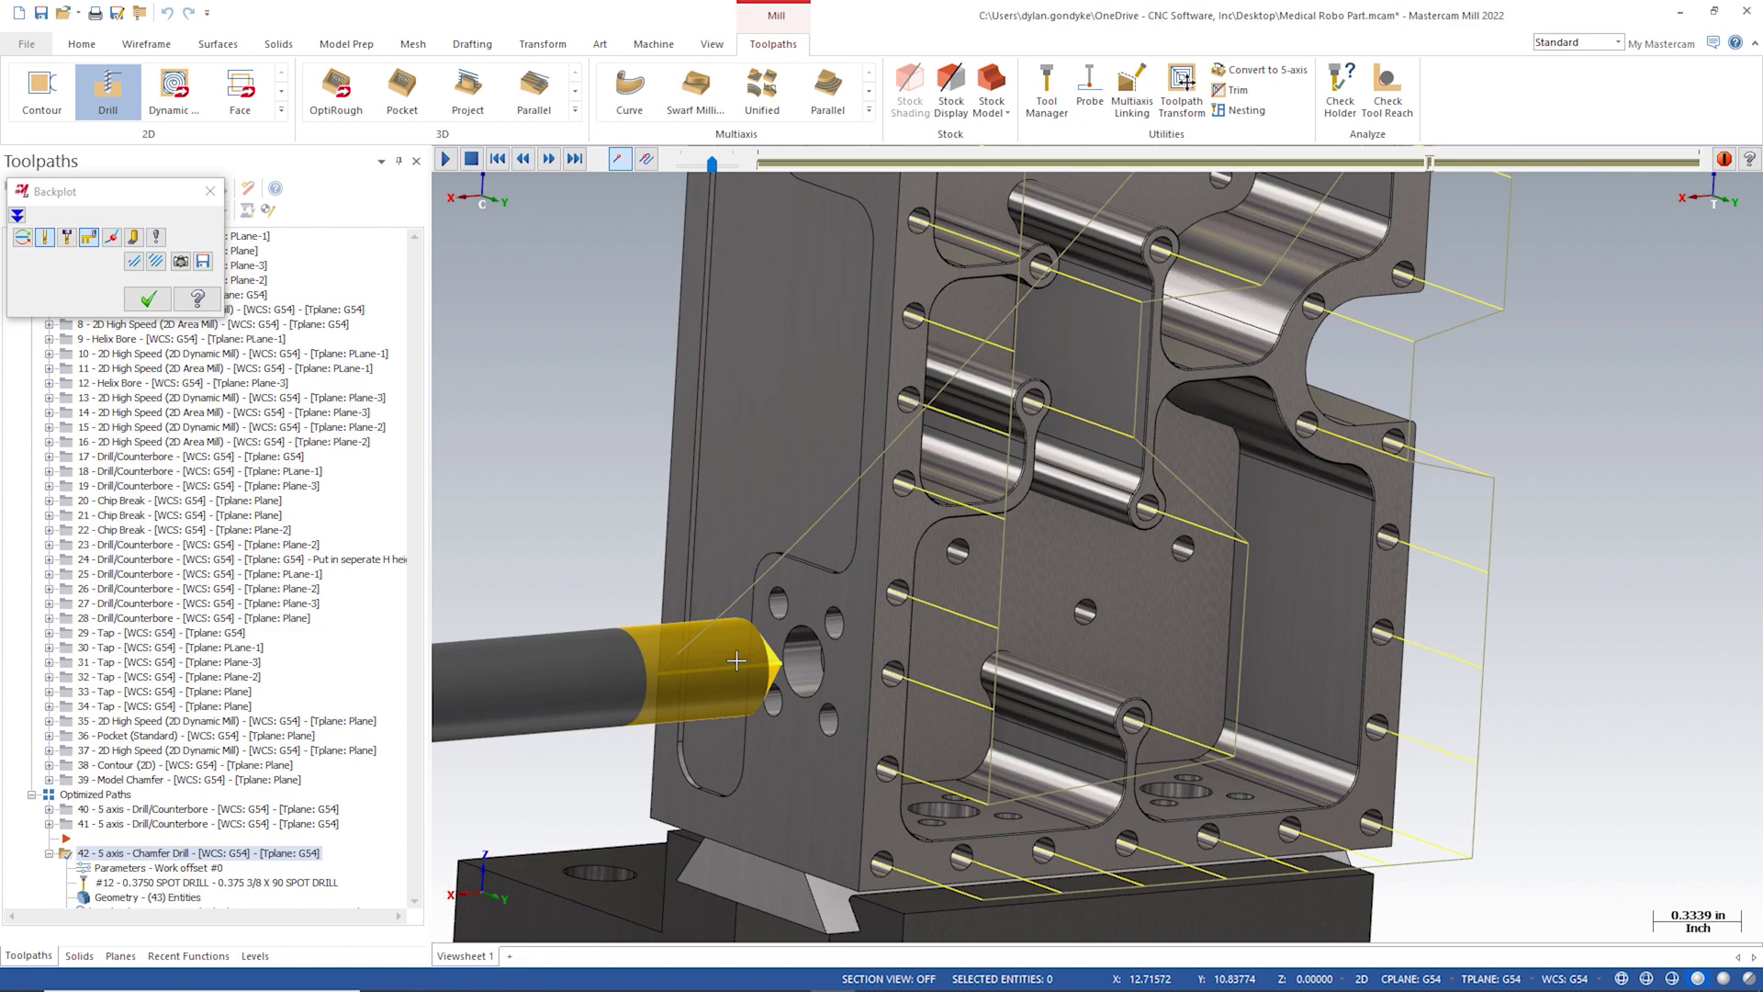
{"action": "scroll", "coordinate": [736, 660], "scroll_direction": "up", "scroll_amount": 4}
{"action": "scroll", "coordinate": [887, 608], "scroll_direction": "up", "scroll_amount": 2}
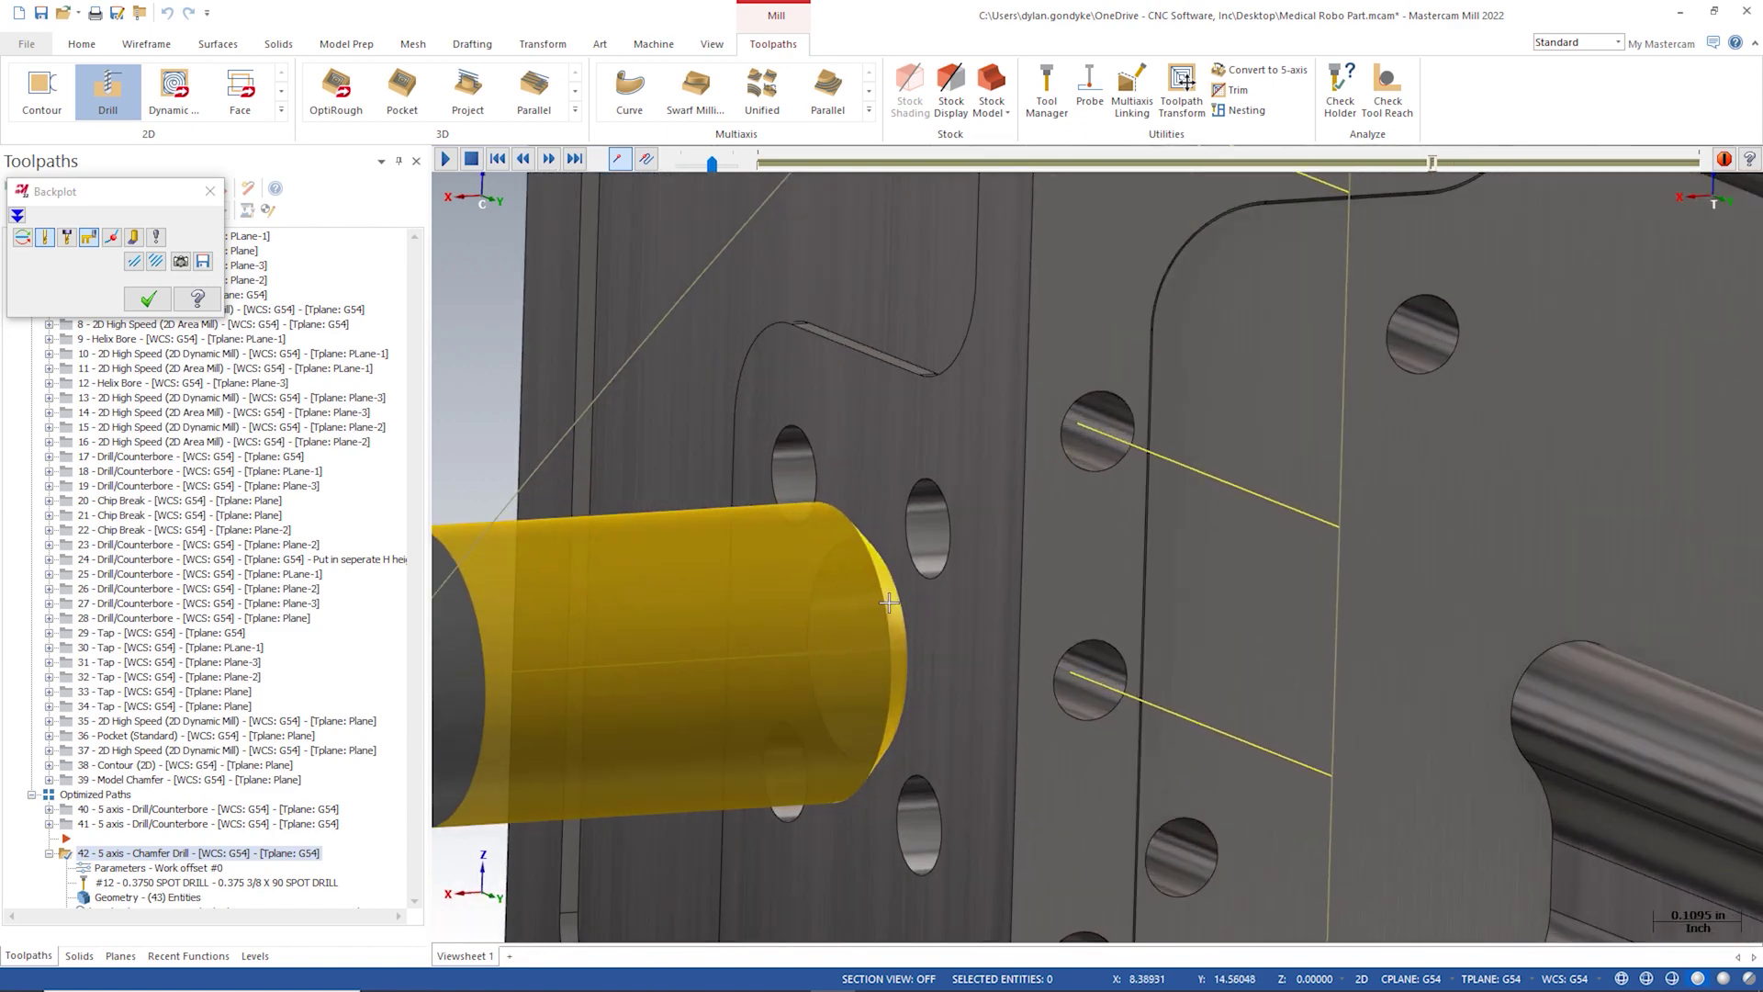
{"action": "scroll", "coordinate": [889, 603], "scroll_direction": "up", "scroll_amount": 2}
{"action": "mouse_move", "coordinate": [889, 600]}
{"action": "middle_mouse_down"}
{"action": "mouse_move", "coordinate": [956, 528]}
{"action": "mouse_move", "coordinate": [872, 571]}
{"action": "middle_mouse_up"}
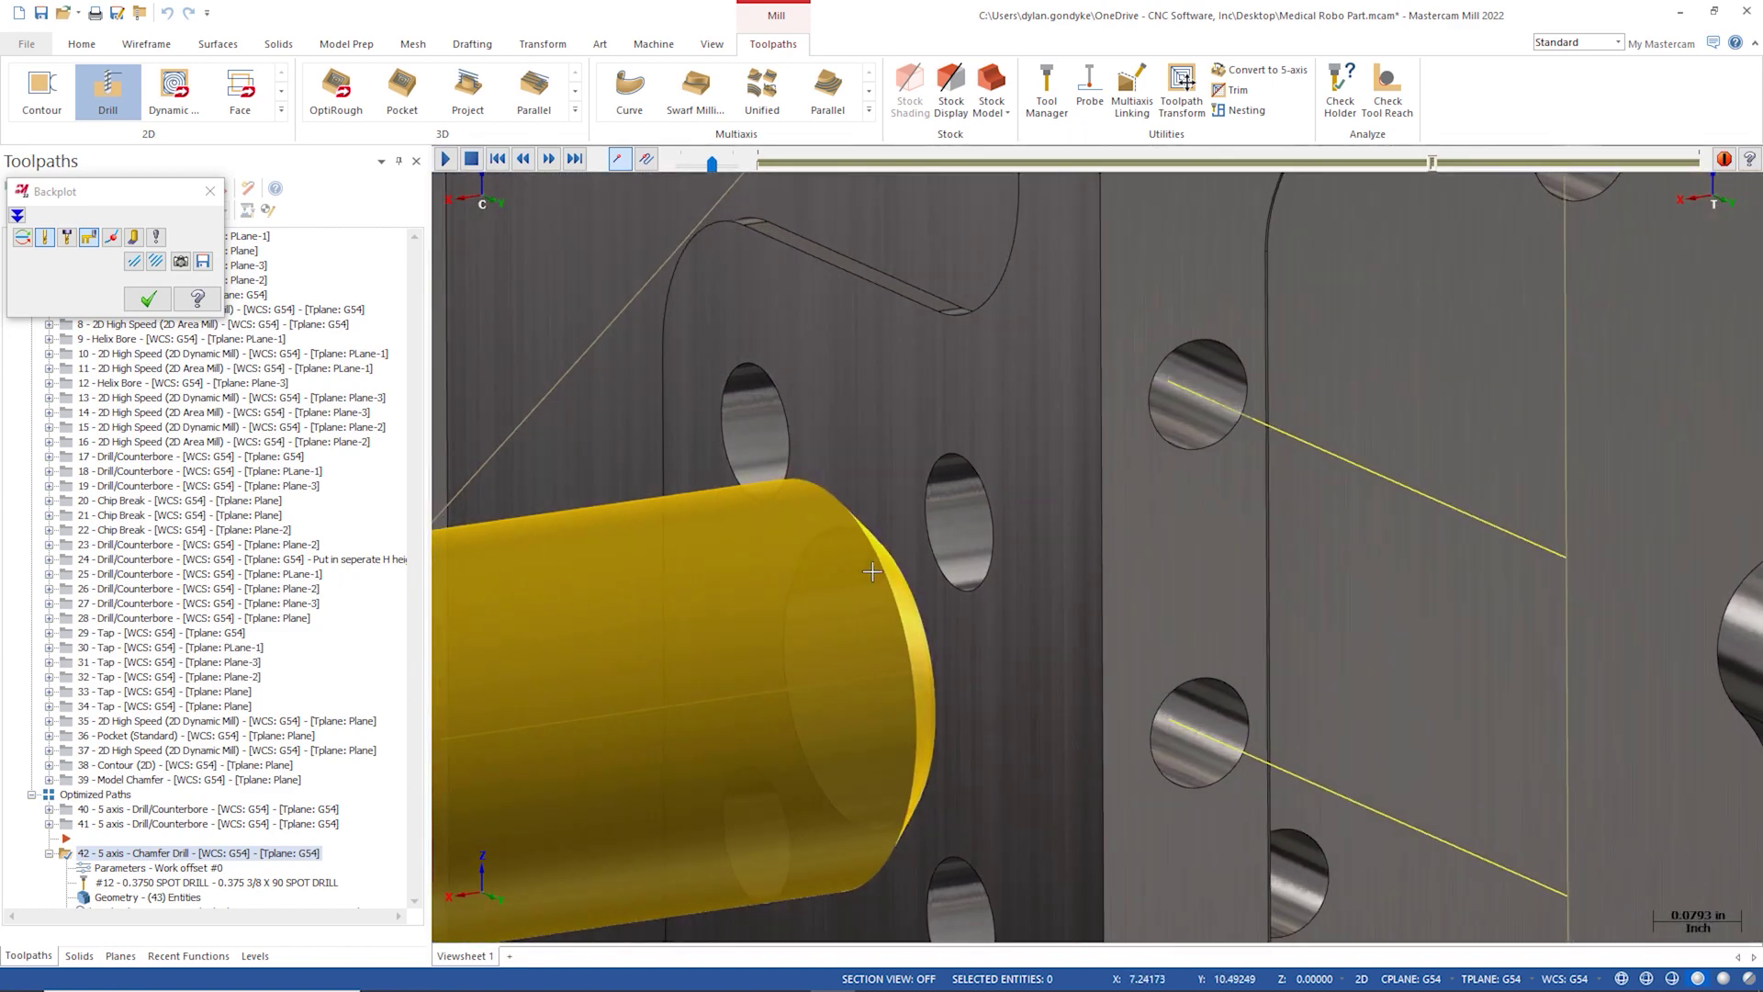
Step: Examine the chamfer drill's linking moves around the part, from the side-face bores over to the opposite face
{"action": "scroll", "coordinate": [872, 571], "scroll_direction": "down", "scroll_amount": 9}
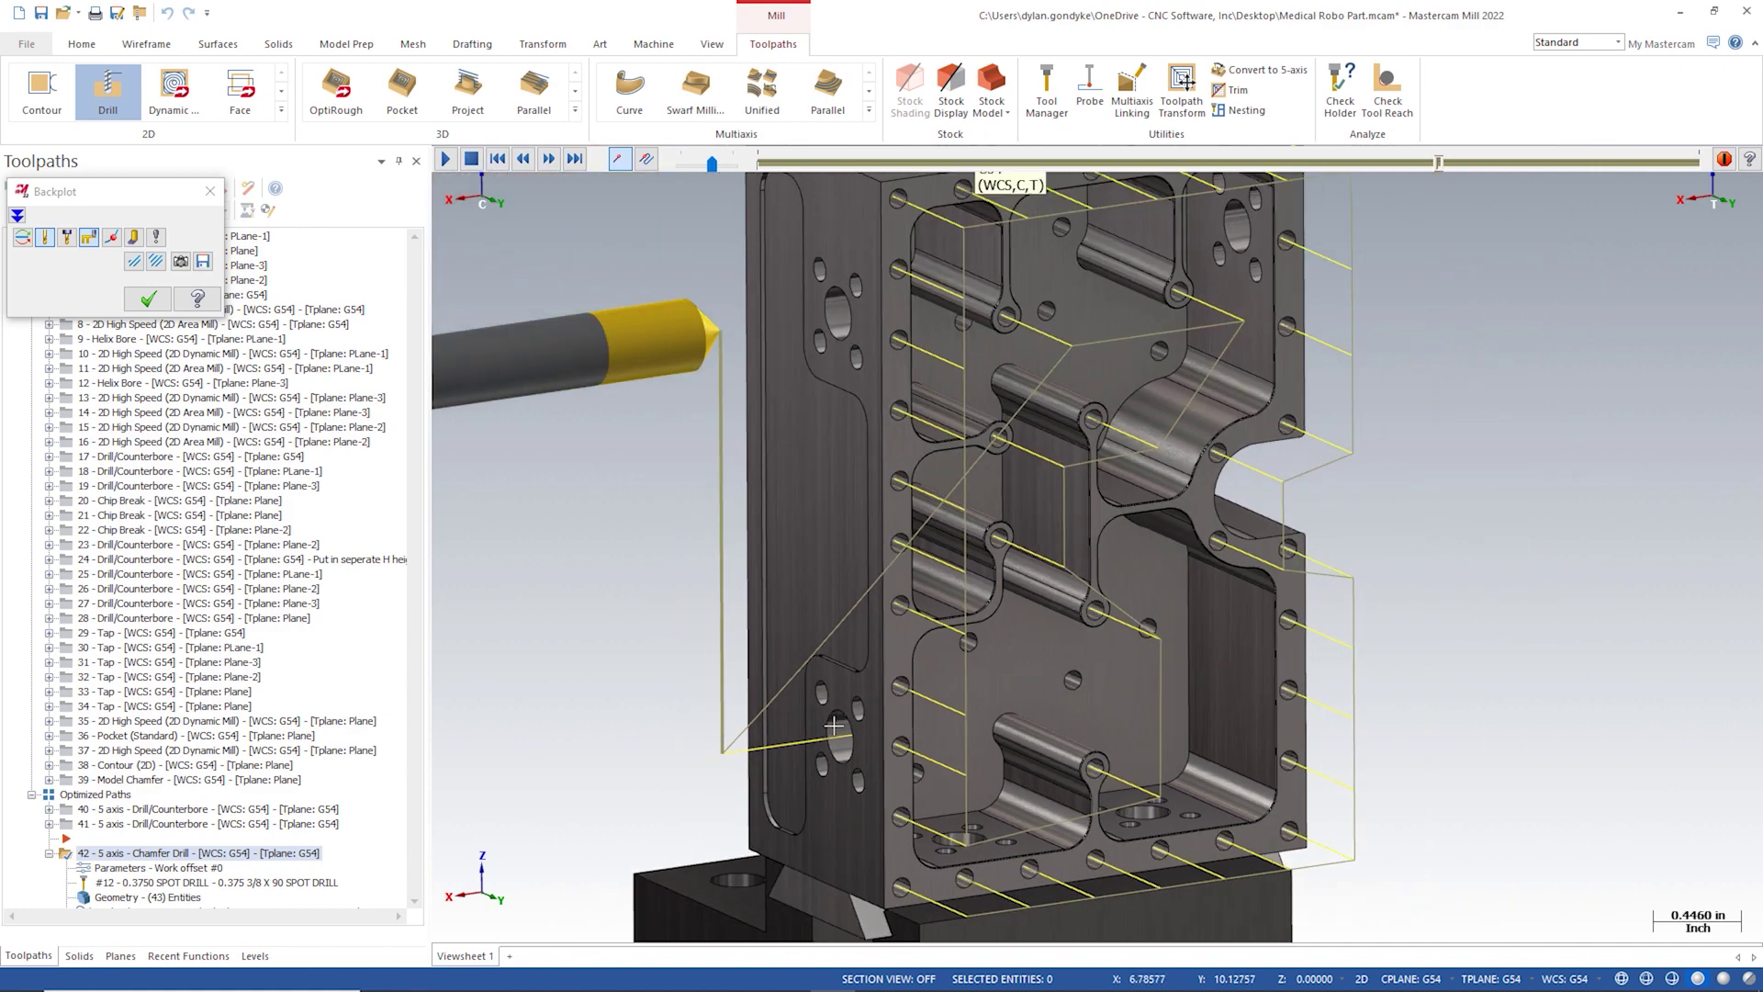
{"action": "scroll", "coordinate": [833, 725], "scroll_direction": "down", "scroll_amount": 1}
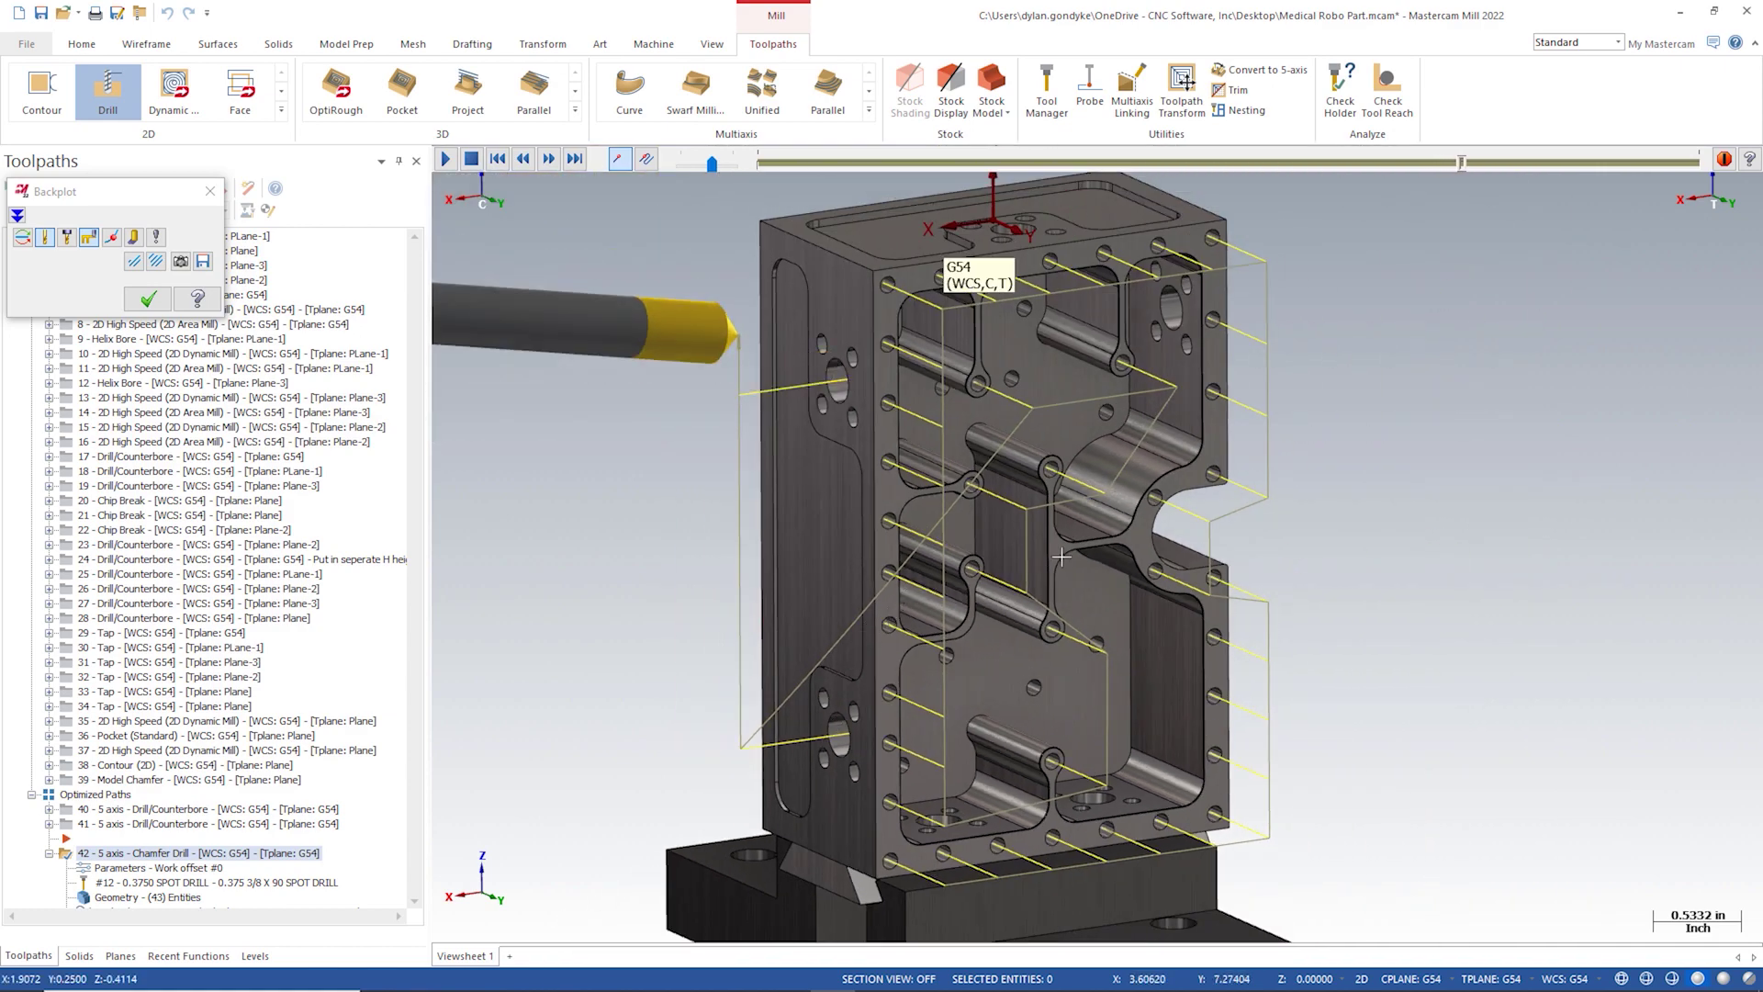
{"action": "scroll", "coordinate": [1060, 556], "scroll_direction": "down", "scroll_amount": 1}
{"action": "middle_click_drag", "start_coordinate": [1060, 556], "coordinate": [965, 598]}
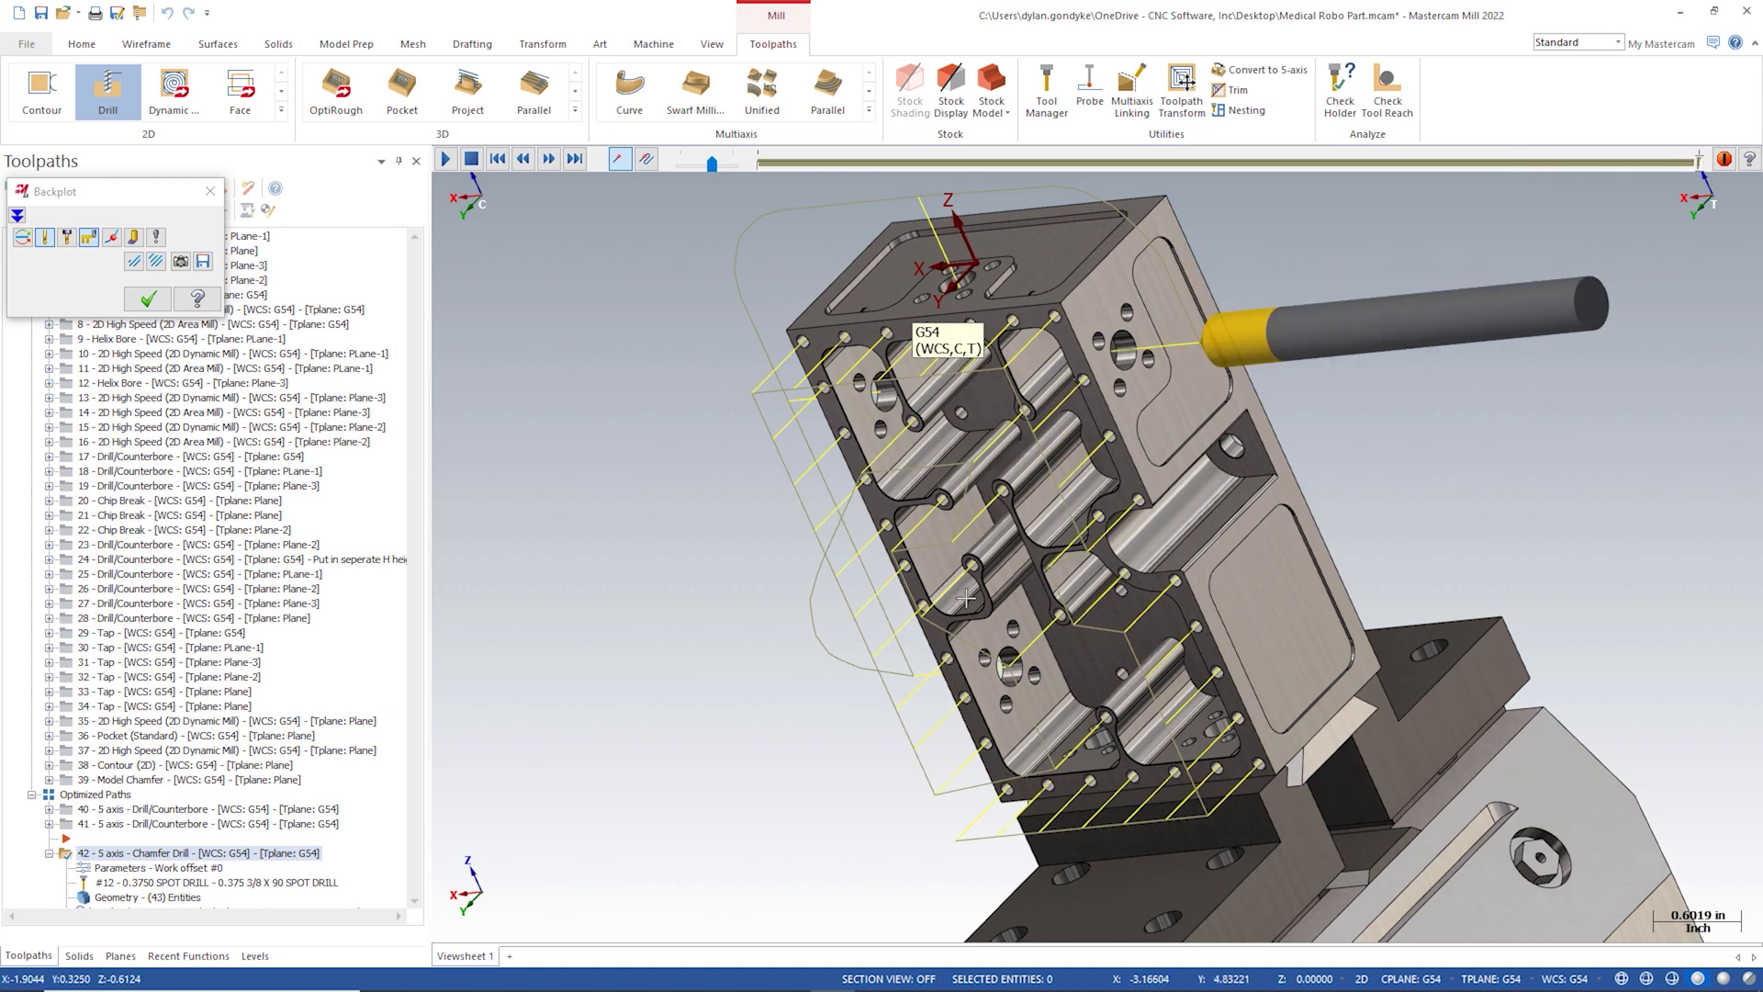
{"action": "scroll", "coordinate": [550, 495], "scroll_direction": "down", "scroll_amount": 2}
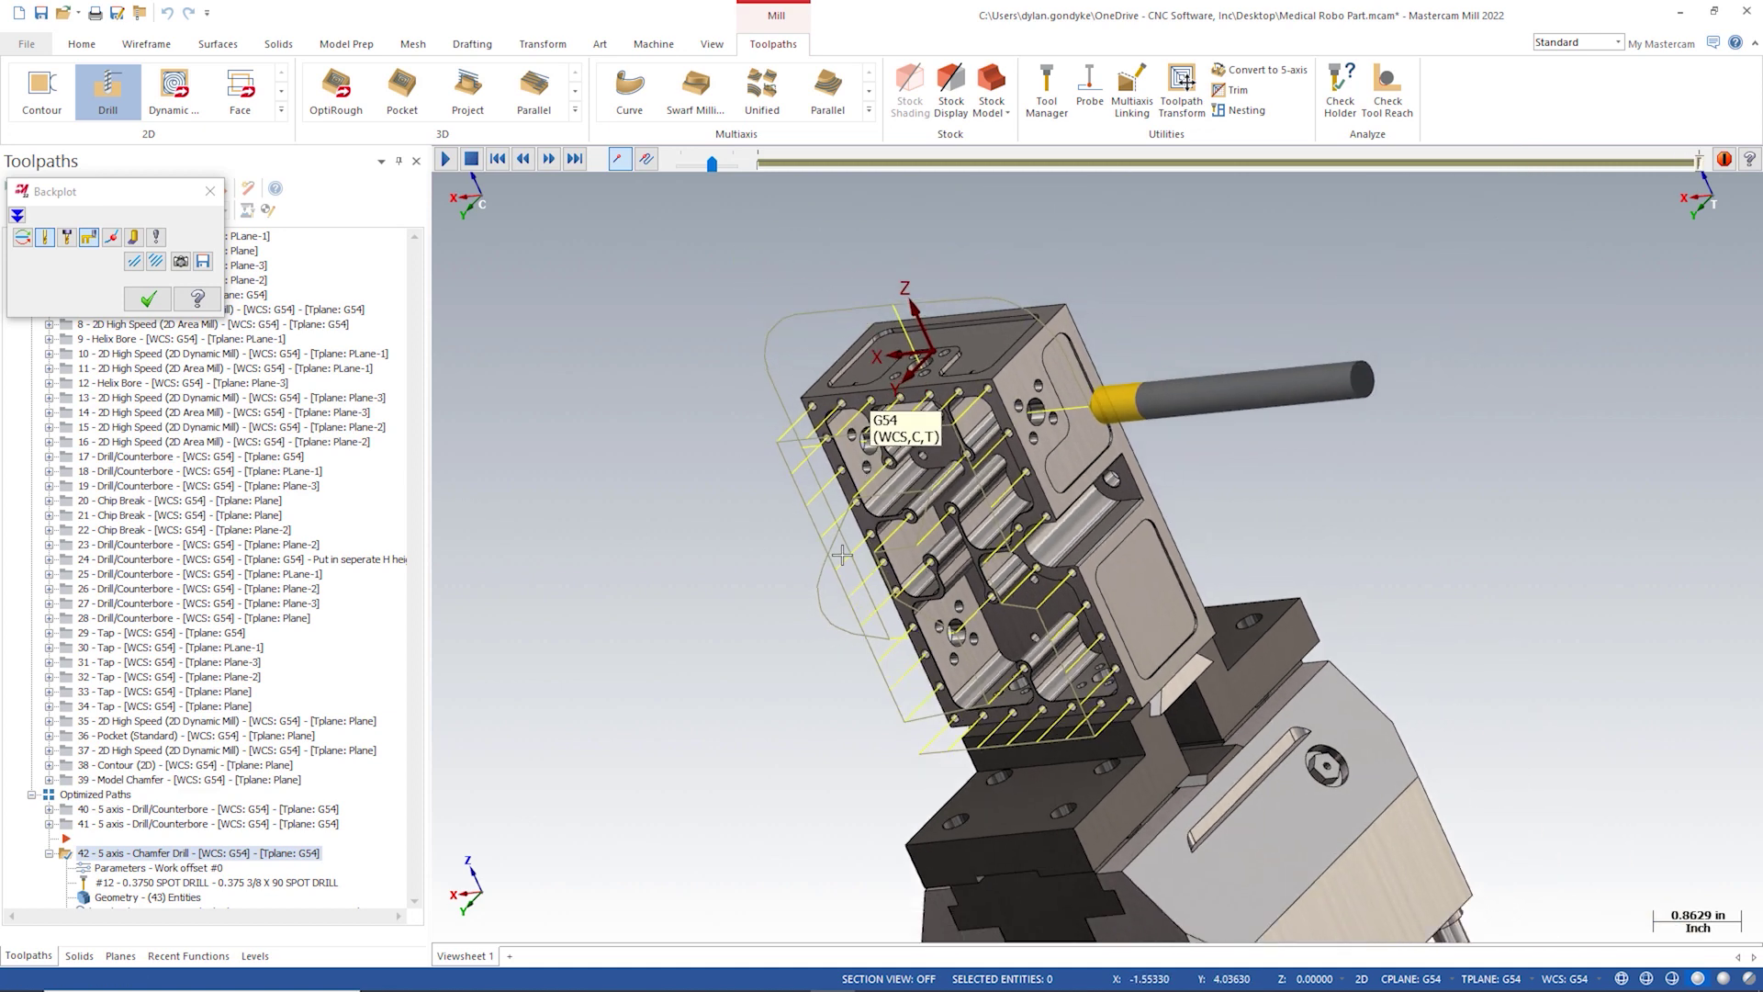
{"action": "middle_click_drag", "start_coordinate": [625, 528], "coordinate": [1090, 519]}
{"action": "scroll", "coordinate": [1138, 532], "scroll_direction": "down", "scroll_amount": 2}
{"action": "scroll", "coordinate": [1063, 516], "scroll_direction": "up", "scroll_amount": 3}
{"action": "scroll", "coordinate": [1062, 516], "scroll_direction": "down", "scroll_amount": 2}
{"action": "scroll", "coordinate": [1019, 606], "scroll_direction": "up", "scroll_amount": 4}
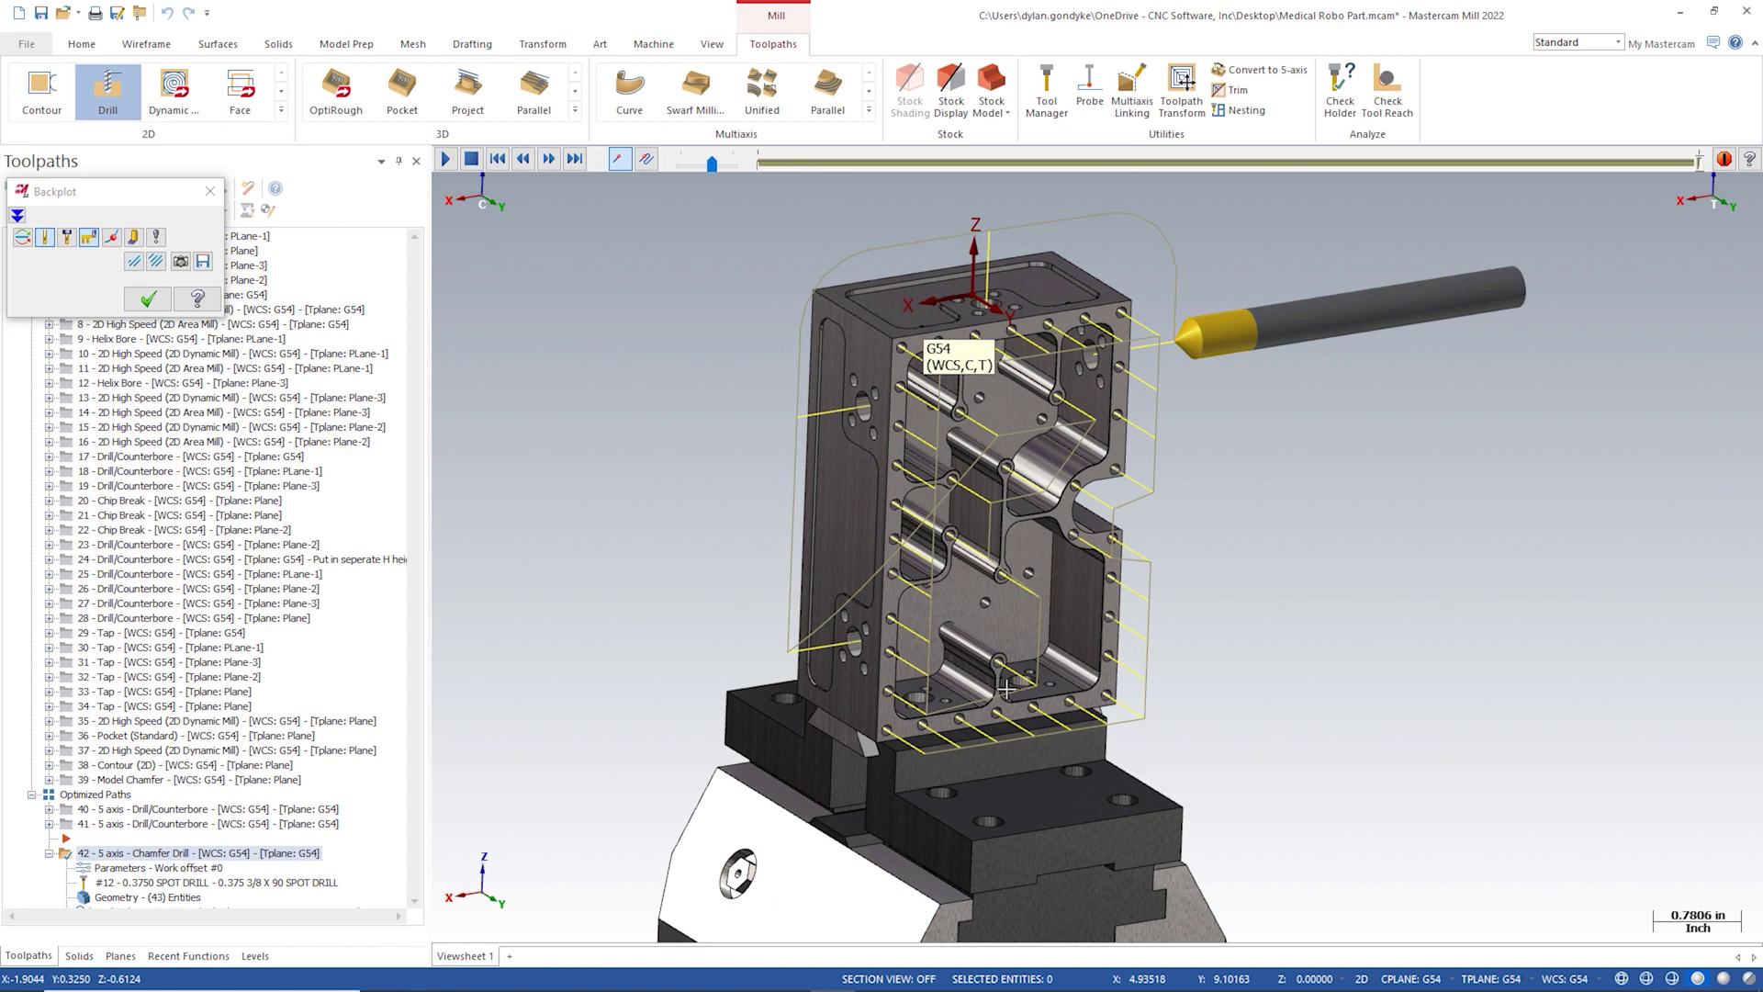
{"action": "middle_click_drag", "start_coordinate": [1000, 607], "coordinate": [1034, 588]}
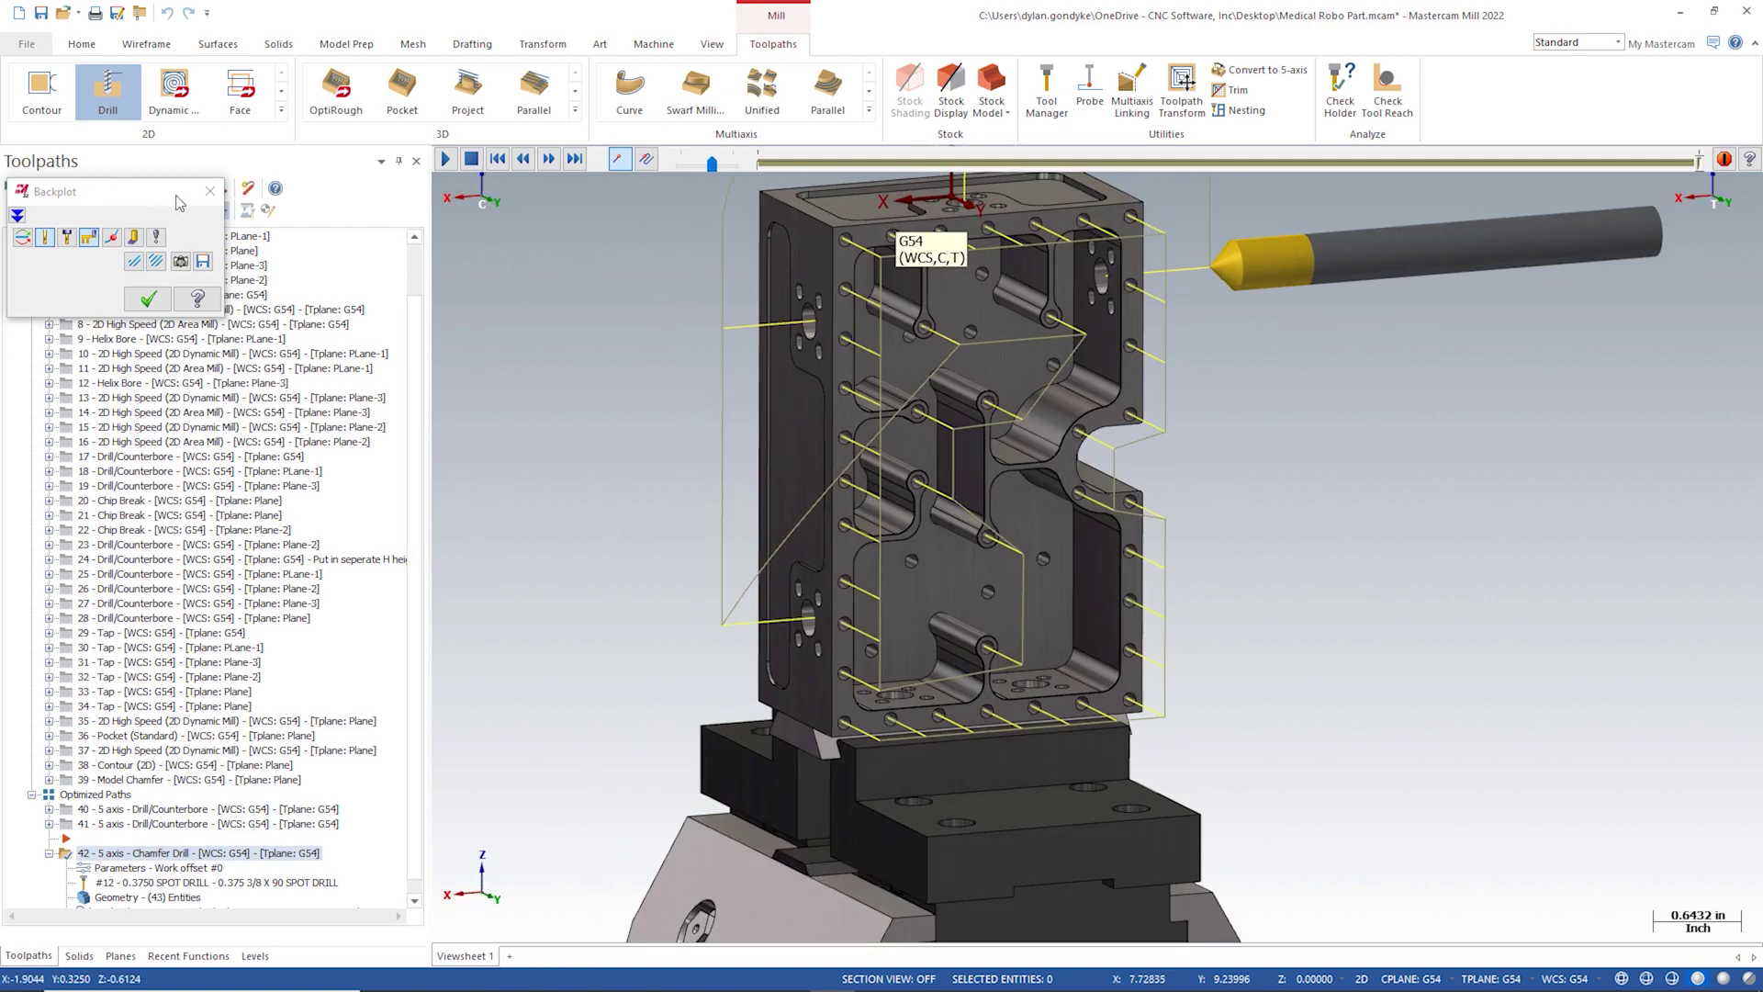
Step: Close the backplot, collapse operation 42, and move the insert point below it in the Optimized Paths group
{"action": "left_click", "coordinate": [210, 191]}
{"action": "left_click", "coordinate": [49, 853]}
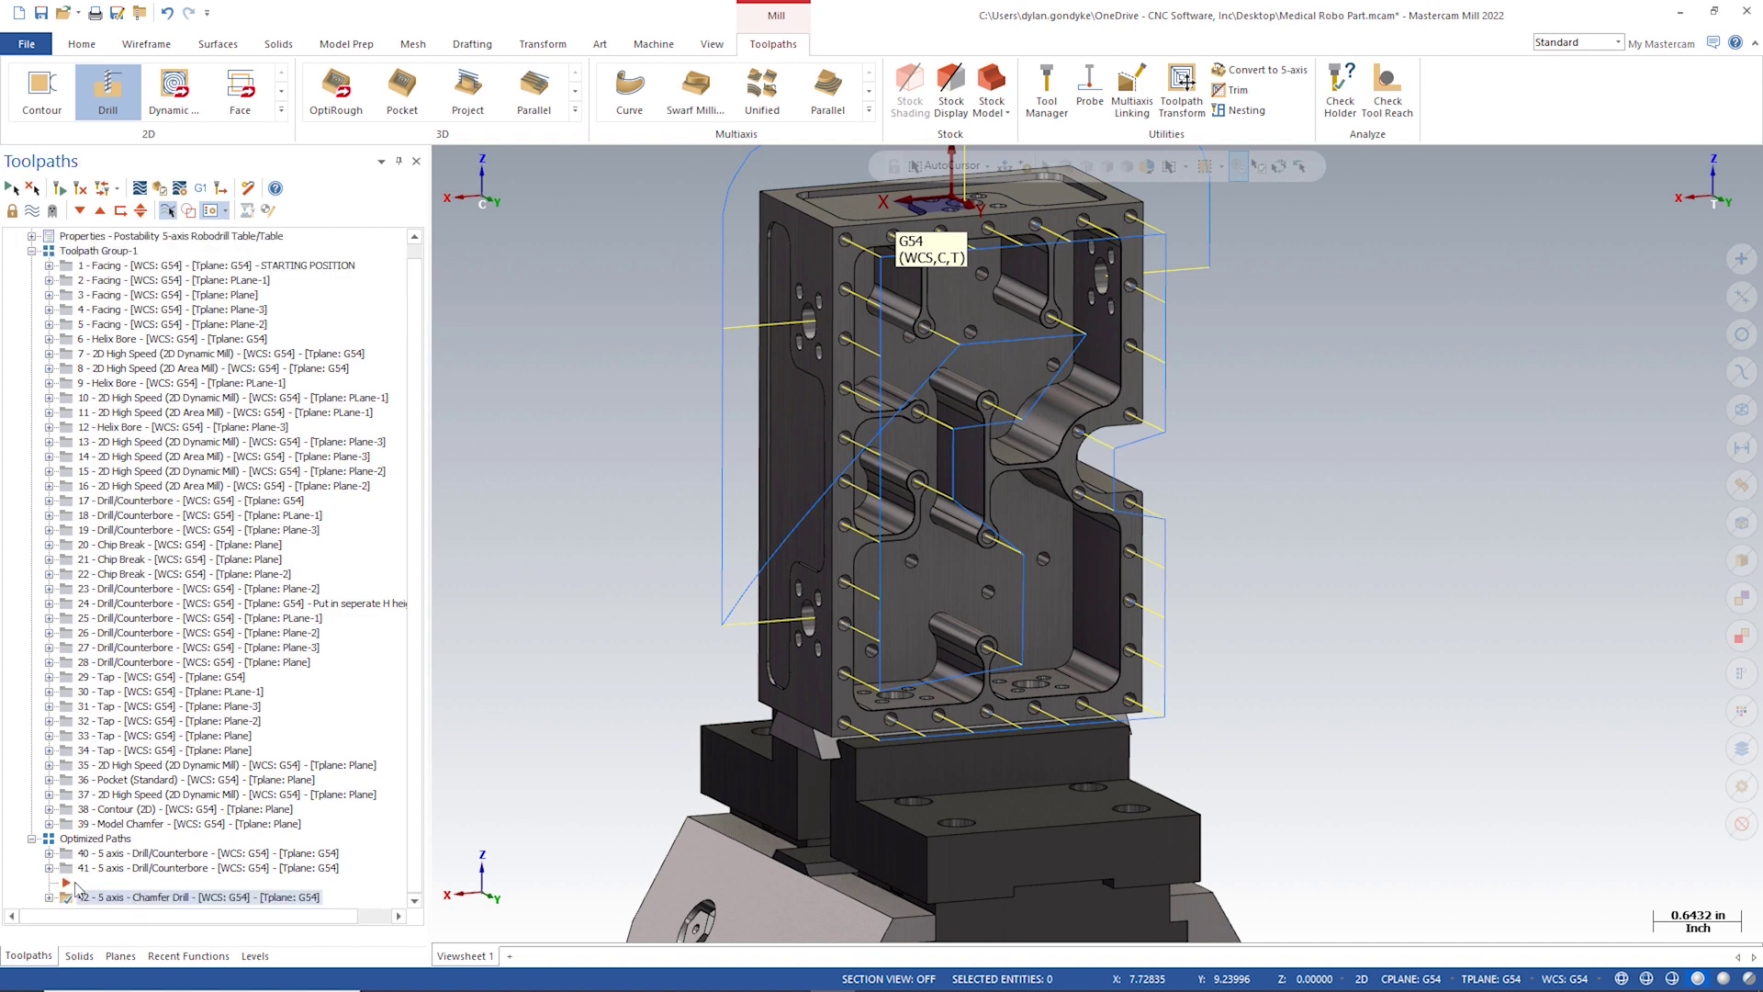
{"action": "left_click", "coordinate": [79, 211]}
{"action": "scroll", "coordinate": [1106, 413], "scroll_direction": "down", "scroll_amount": 4}
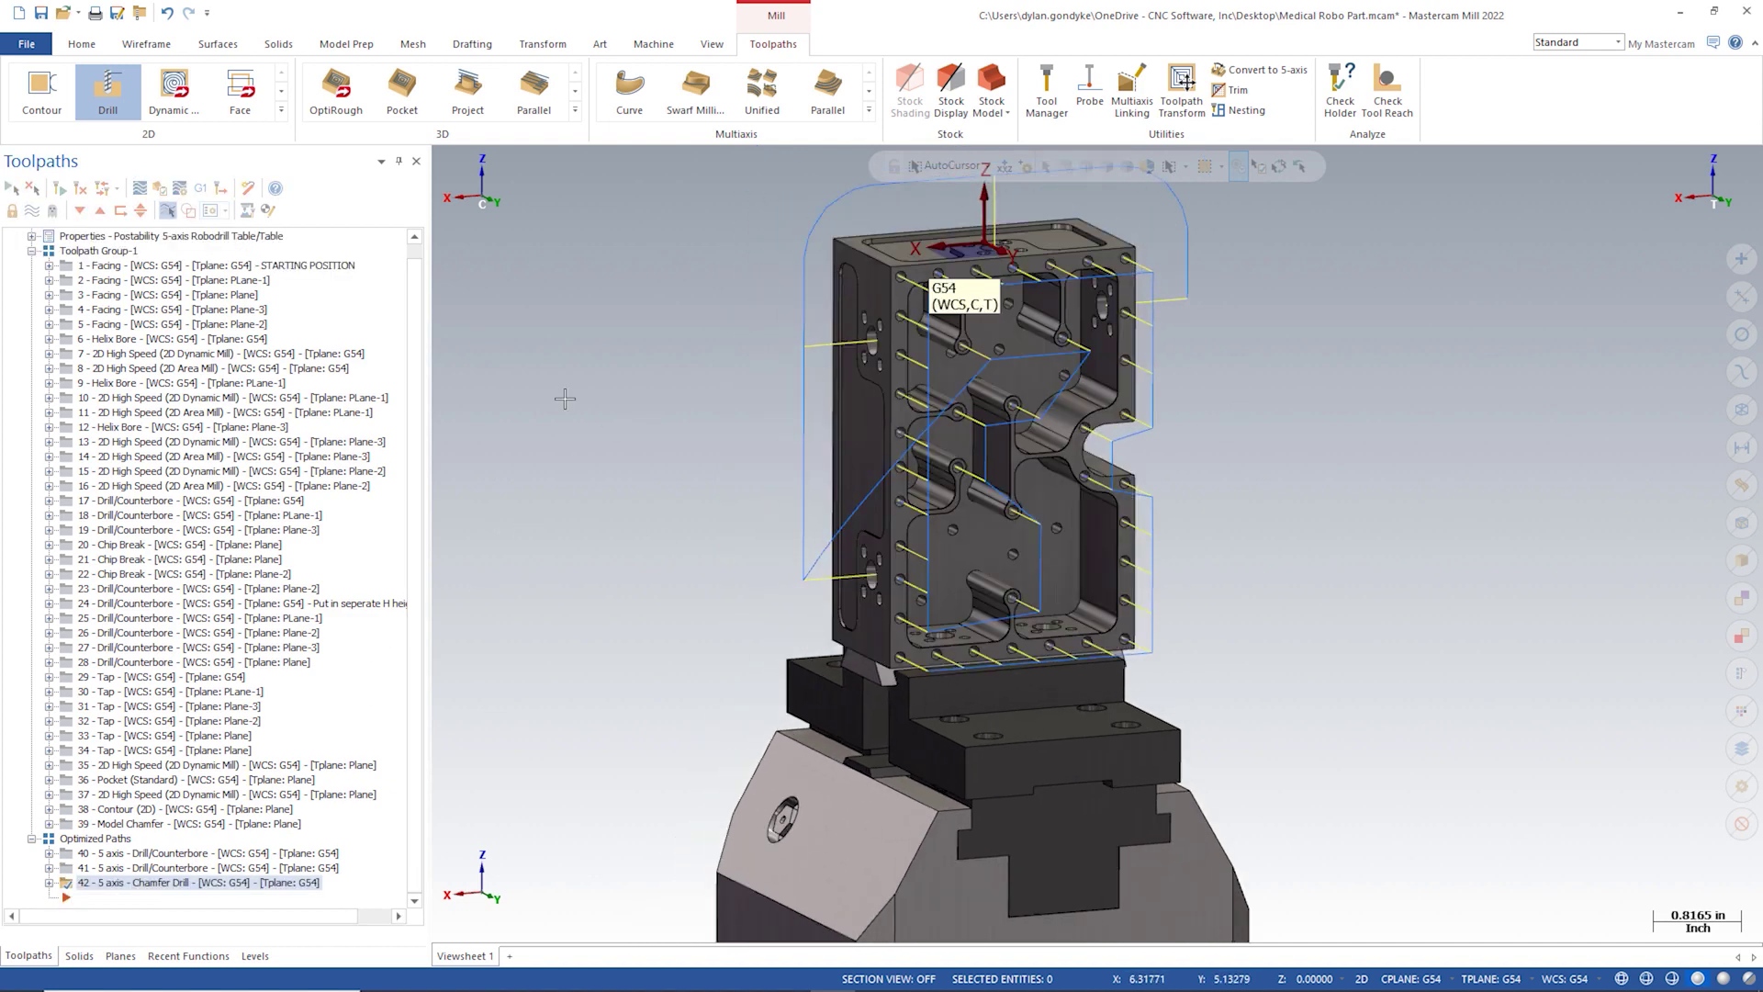
{"action": "mouse_move", "coordinate": [837, 358]}
{"action": "middle_mouse_down"}
{"action": "mouse_move", "coordinate": [863, 354]}
{"action": "mouse_move", "coordinate": [841, 356]}
{"action": "middle_mouse_up"}
{"action": "scroll", "coordinate": [841, 356], "scroll_direction": "up", "scroll_amount": 1}
{"action": "scroll", "coordinate": [1159, 307], "scroll_direction": "up", "scroll_amount": 1}
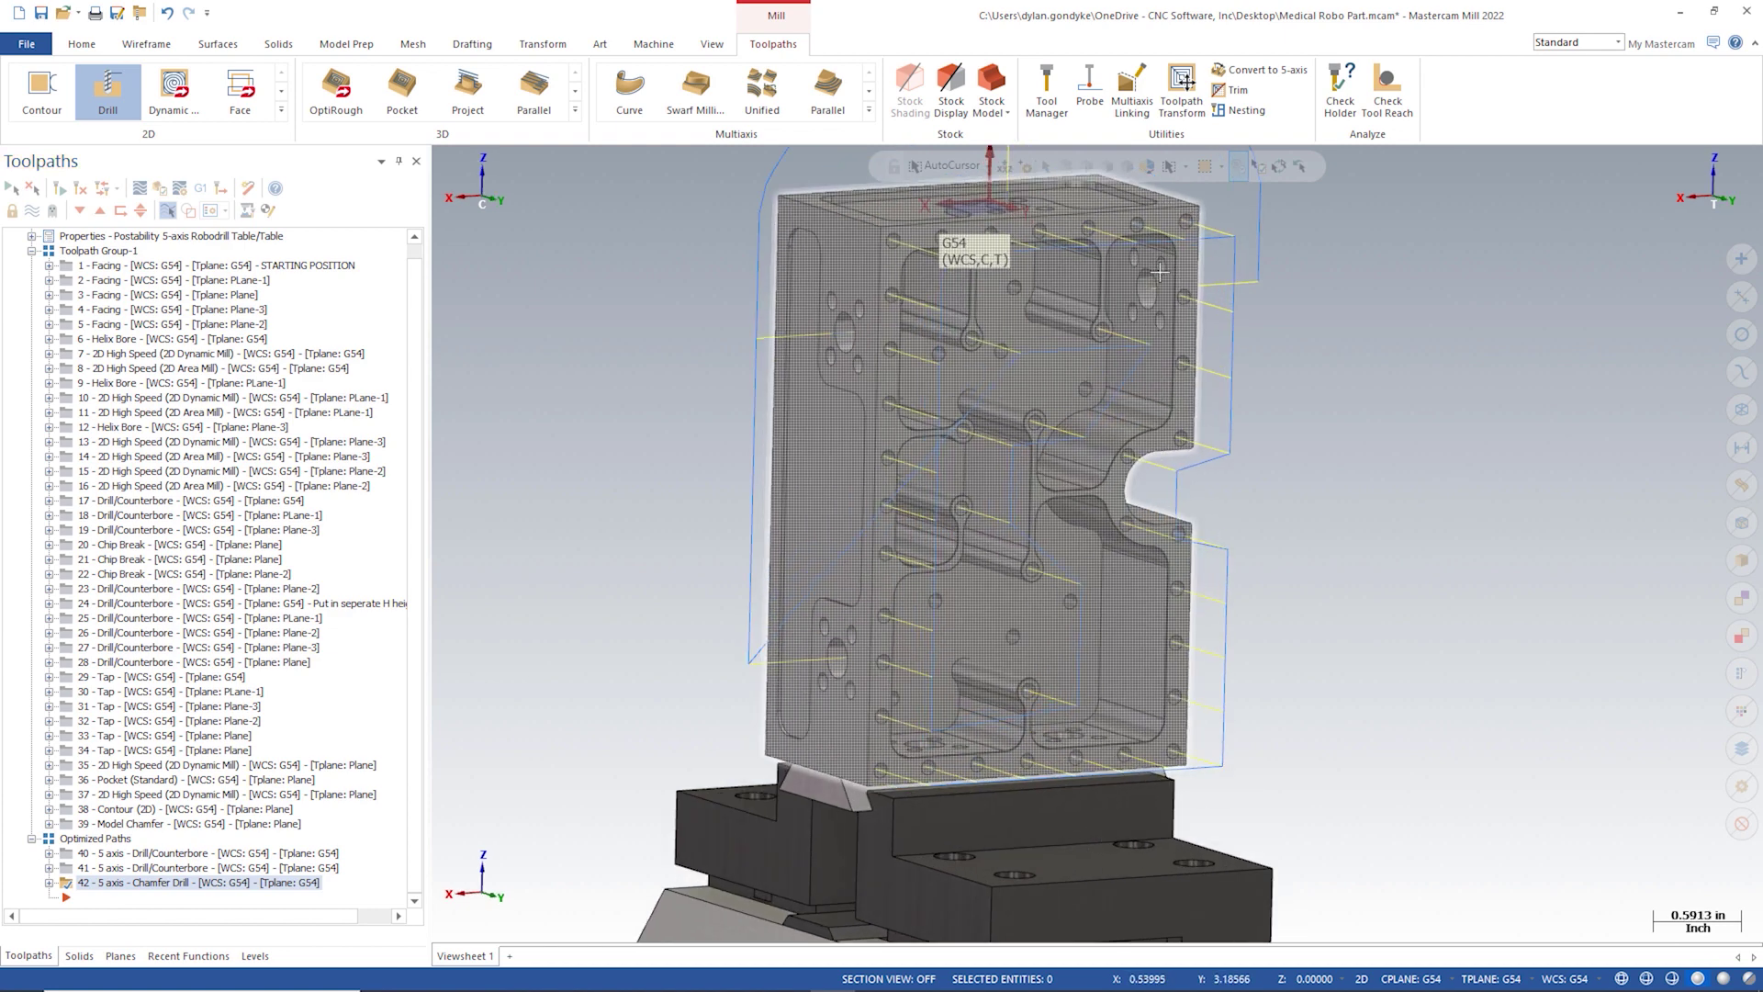
{"action": "scroll", "coordinate": [110, 257], "scroll_direction": "up", "scroll_amount": 1}
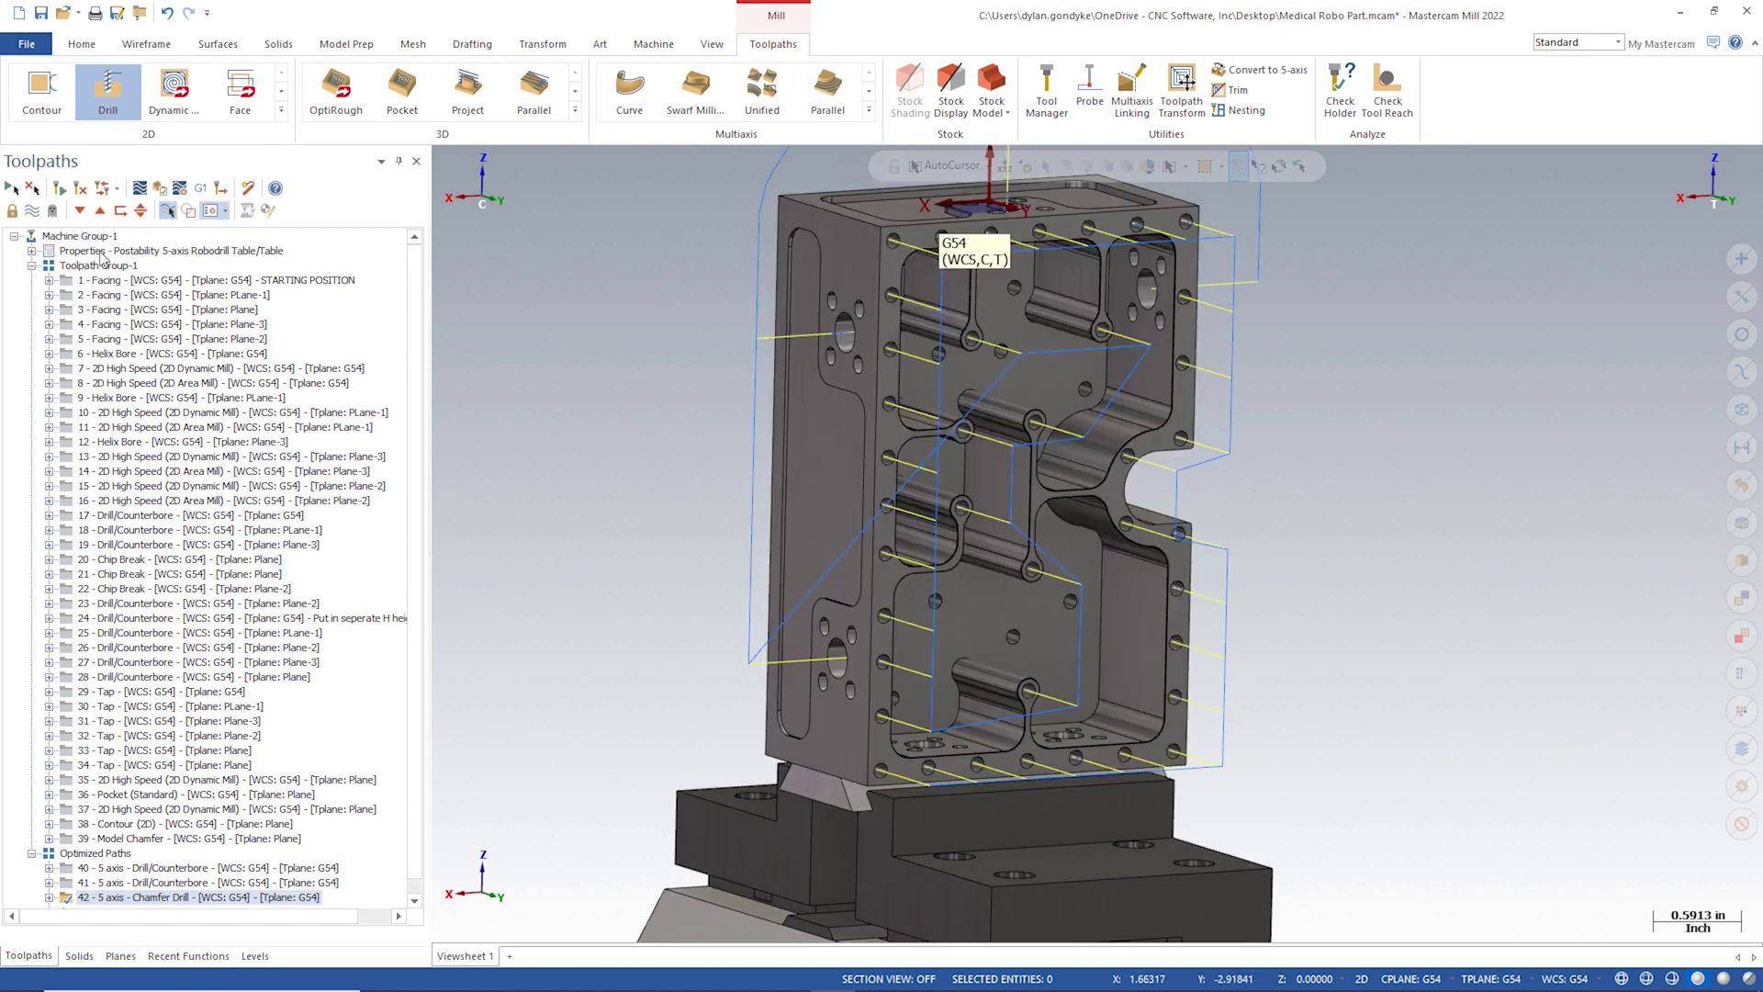
Step: Start a multiaxis Deburr toolpath and assign tool 13, the 0.1875 Spherical / Ball-Nosed Endmill
{"action": "left_click", "coordinate": [103, 253]}
{"action": "left_click", "coordinate": [869, 110]}
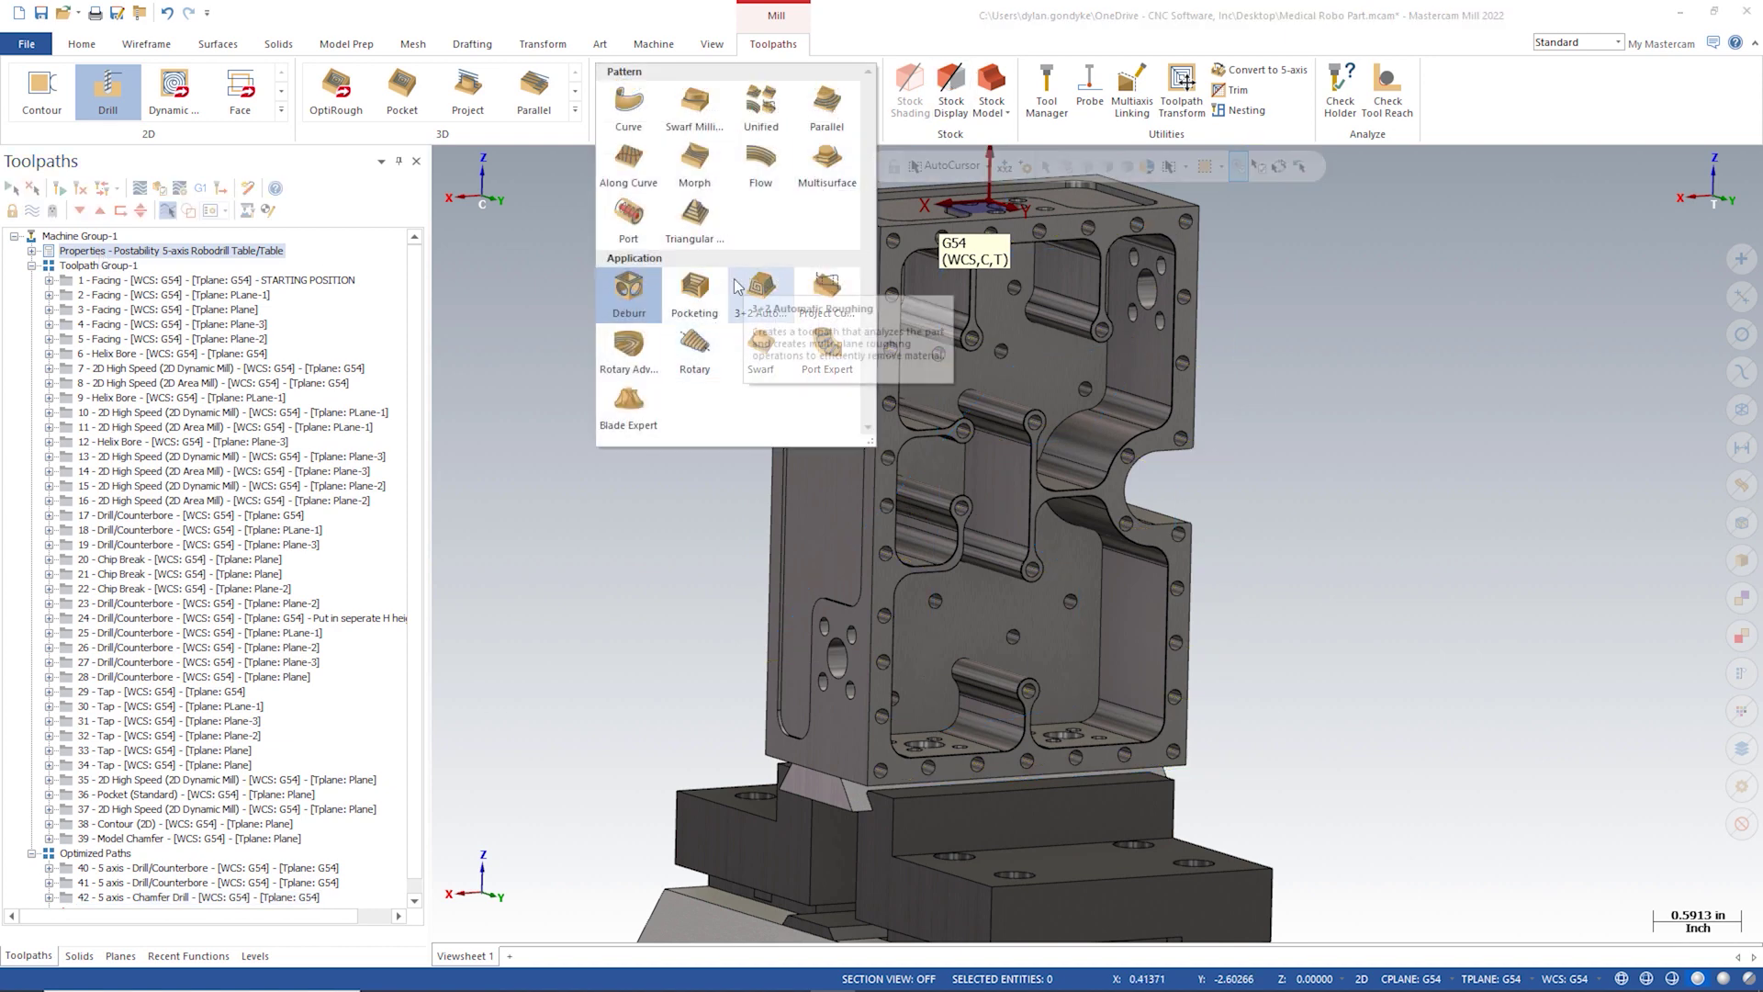
{"action": "left_click", "coordinate": [632, 303]}
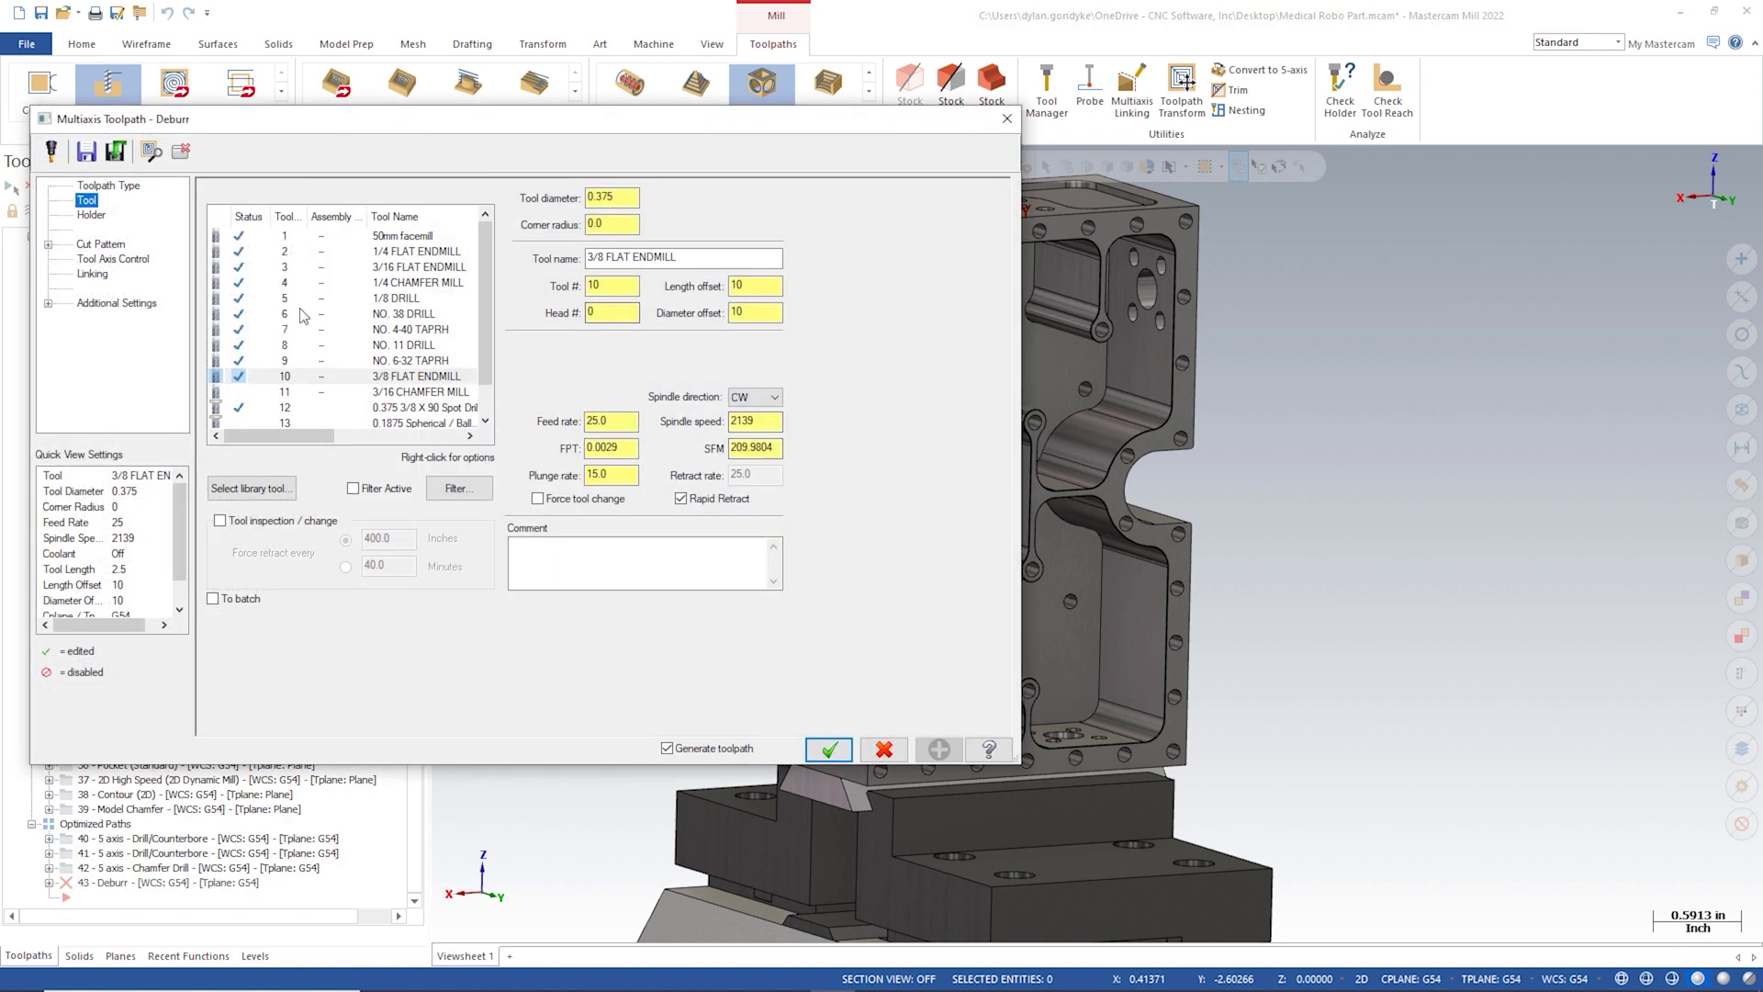
{"action": "scroll", "coordinate": [329, 408], "scroll_direction": "down", "scroll_amount": 1}
{"action": "left_click", "coordinate": [387, 393]}
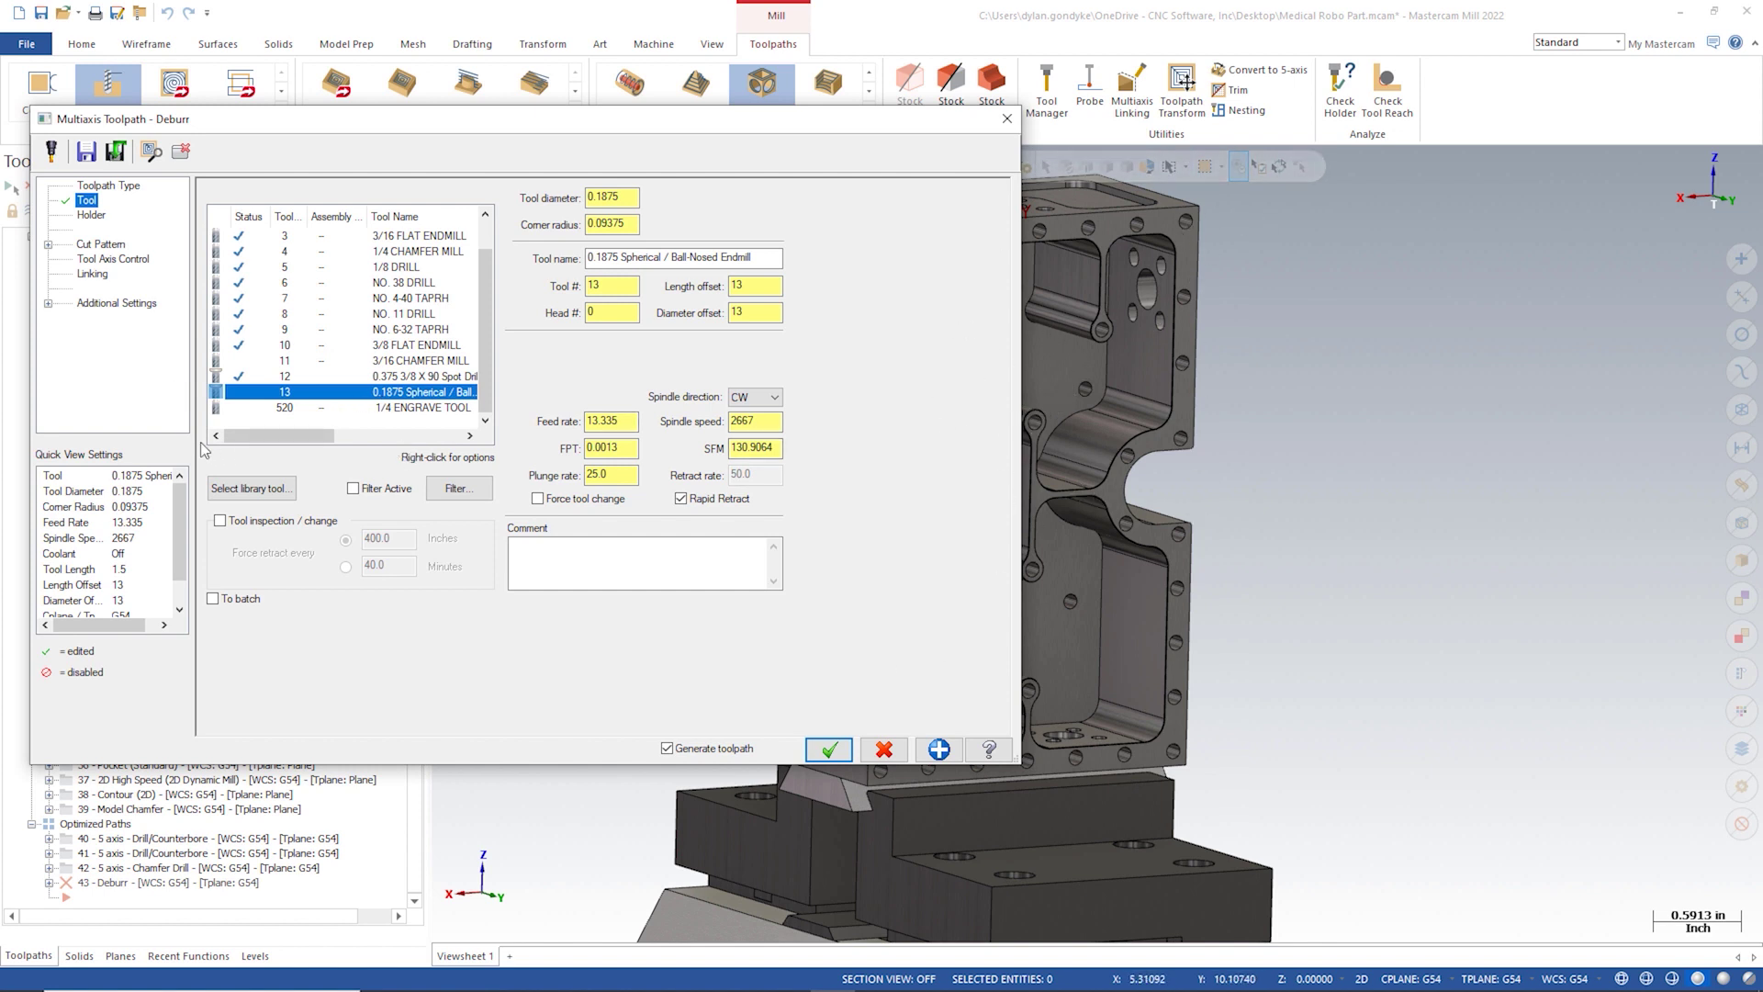
Step: Select the entire part body as the machining geometry in the Deburr cut pattern
{"action": "left_click", "coordinate": [101, 244]}
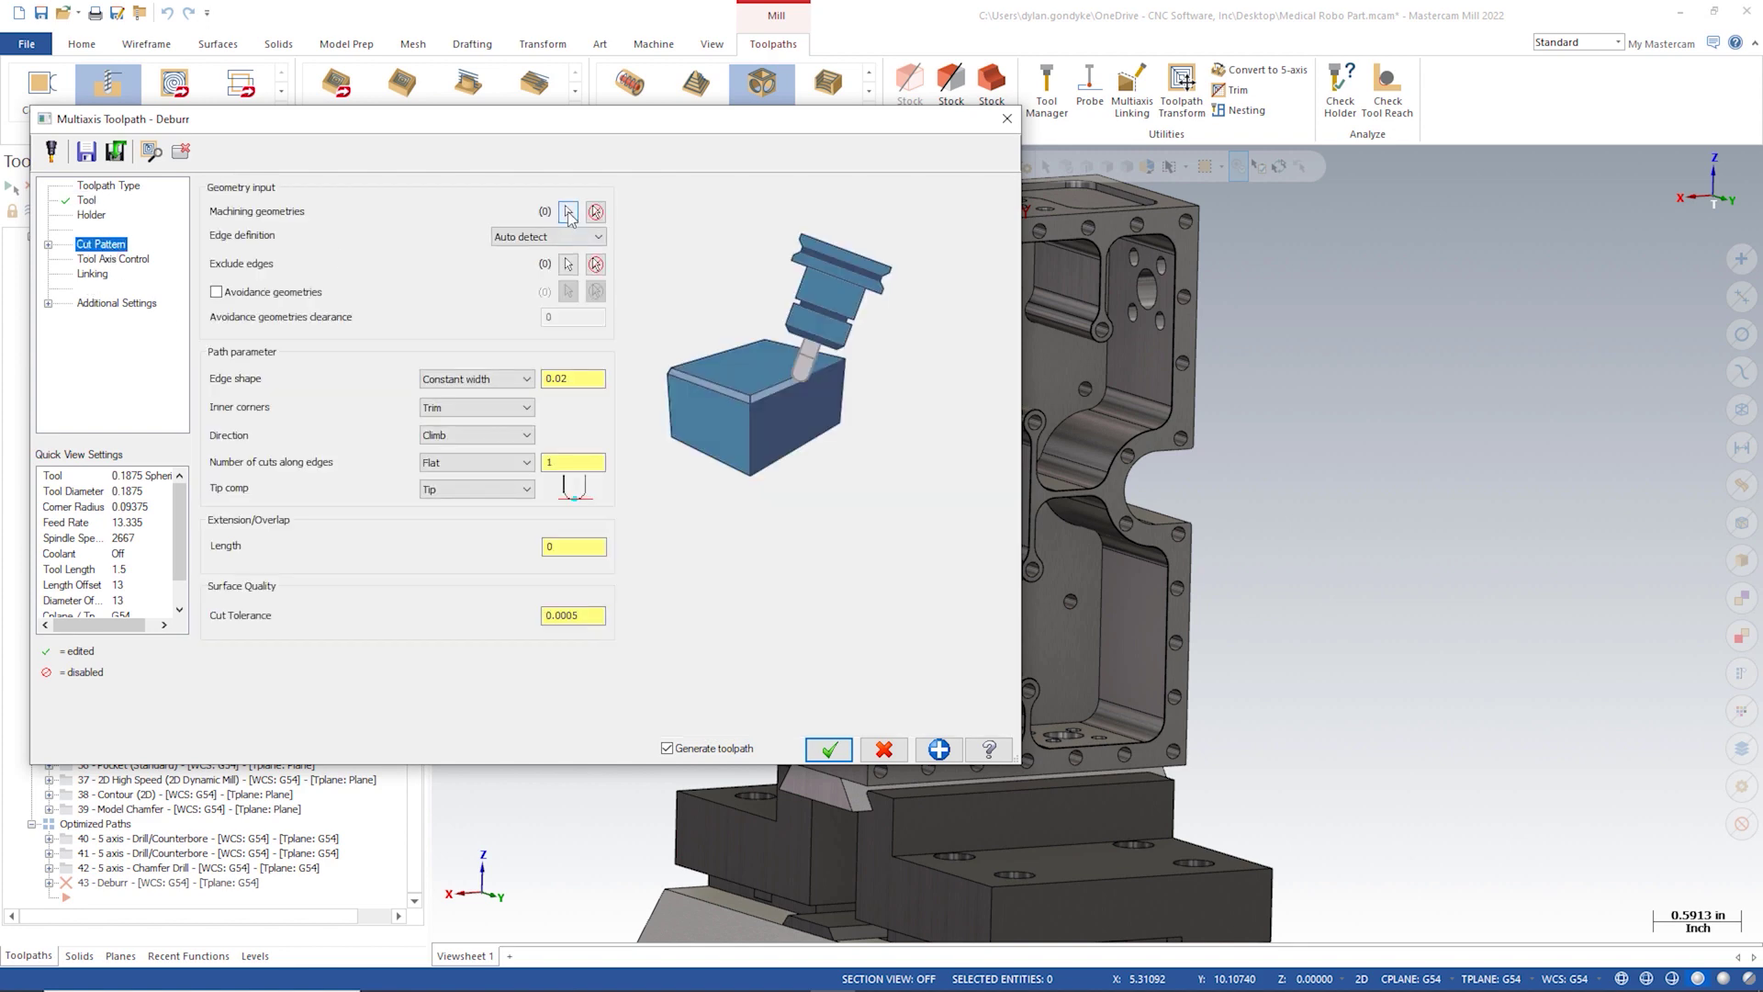
{"action": "left_click", "coordinate": [569, 213]}
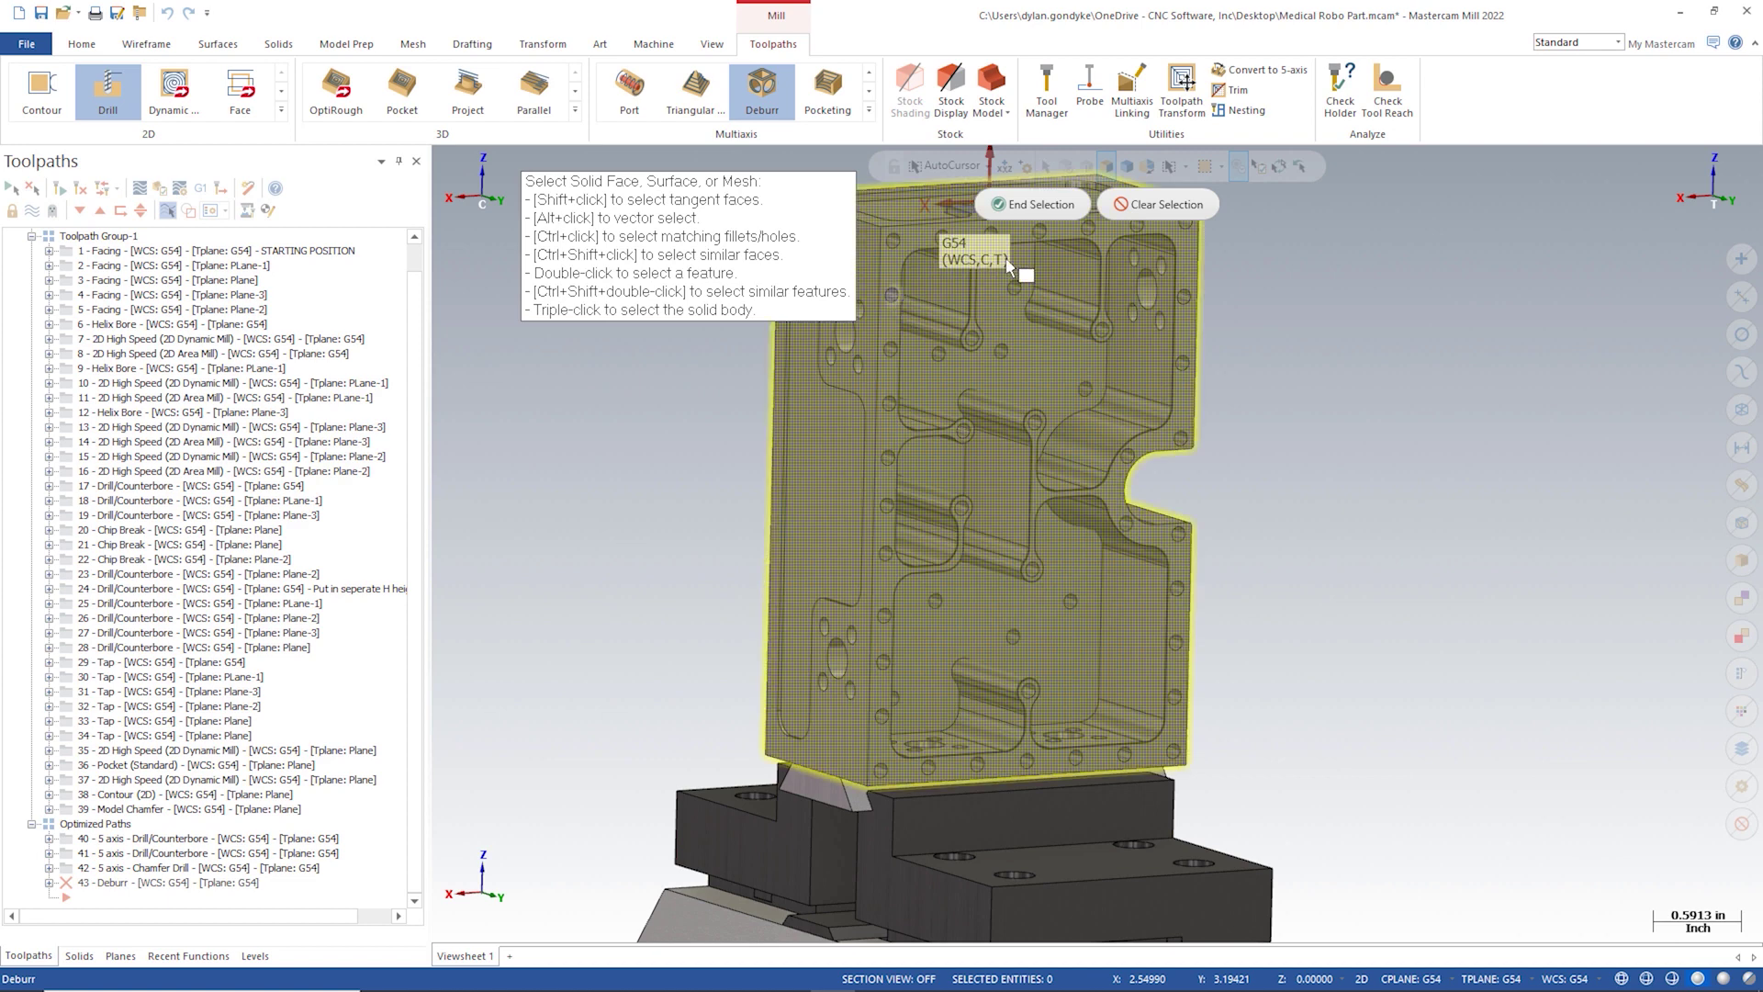
{"action": "triple_click", "coordinate": [1010, 267]}
{"action": "left_click", "coordinate": [1034, 204]}
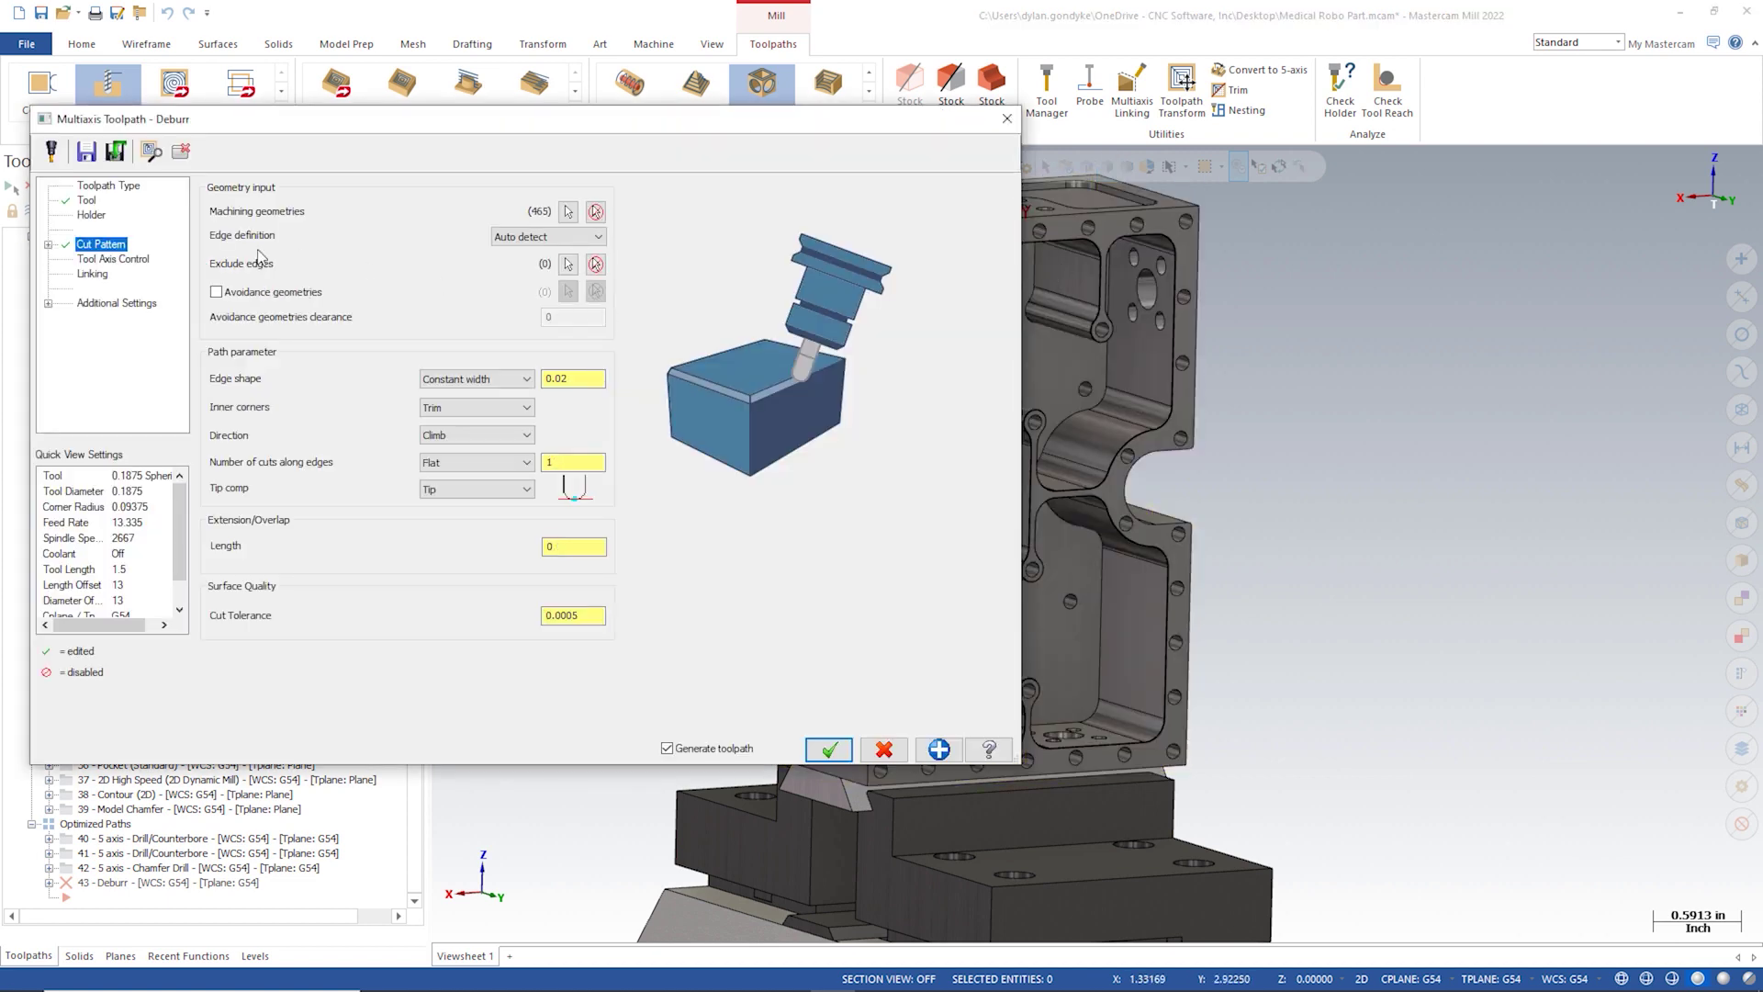
Step: Set the edge definition to User defined and select the outer edge loops of the part's four side faces
{"action": "left_click", "coordinate": [541, 237]}
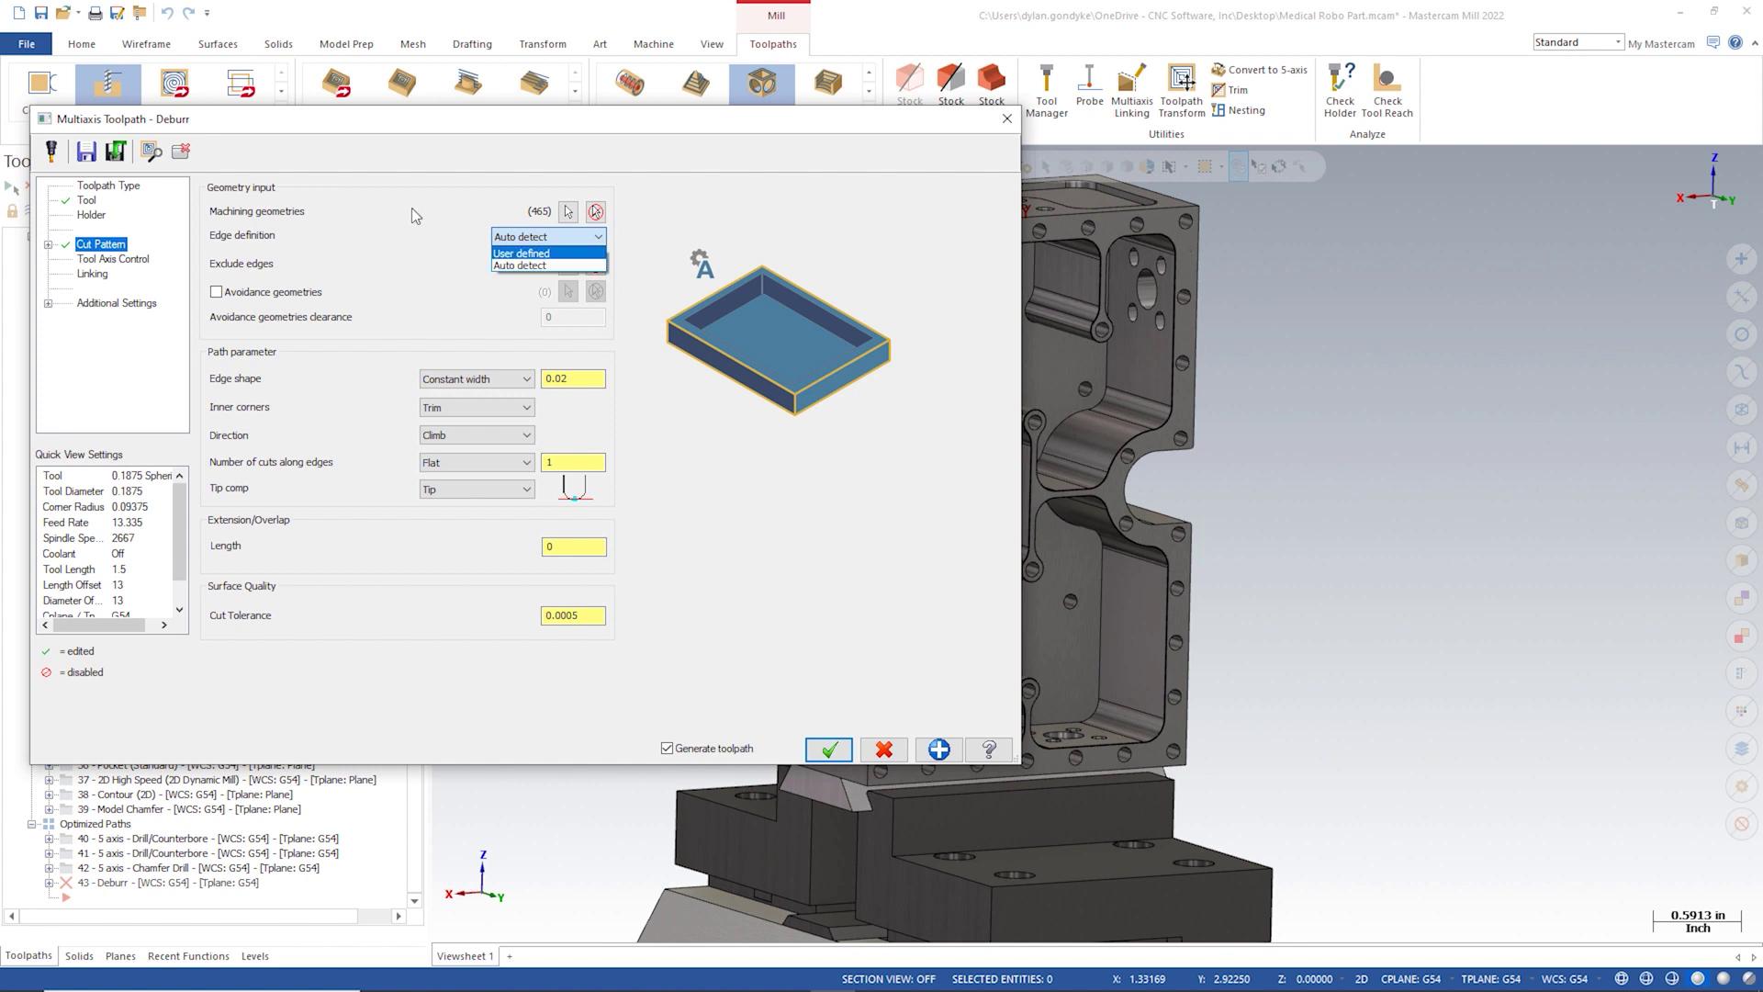
{"action": "left_click", "coordinate": [540, 254]}
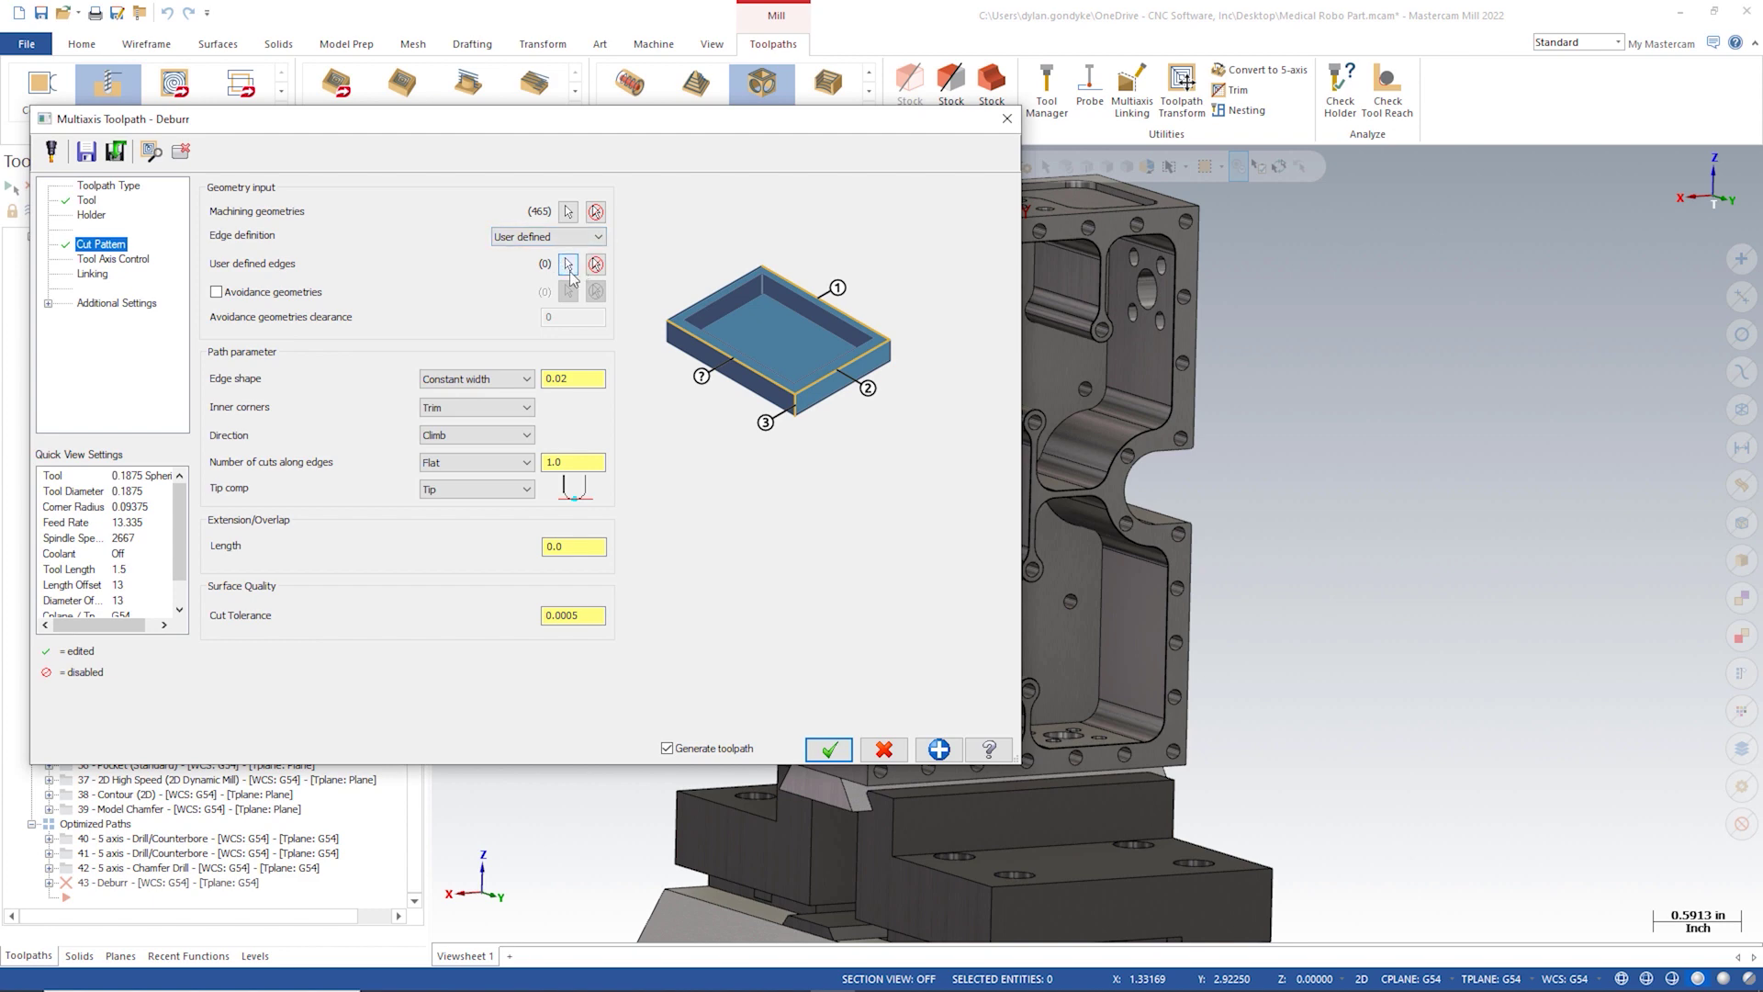
{"action": "left_click", "coordinate": [568, 267]}
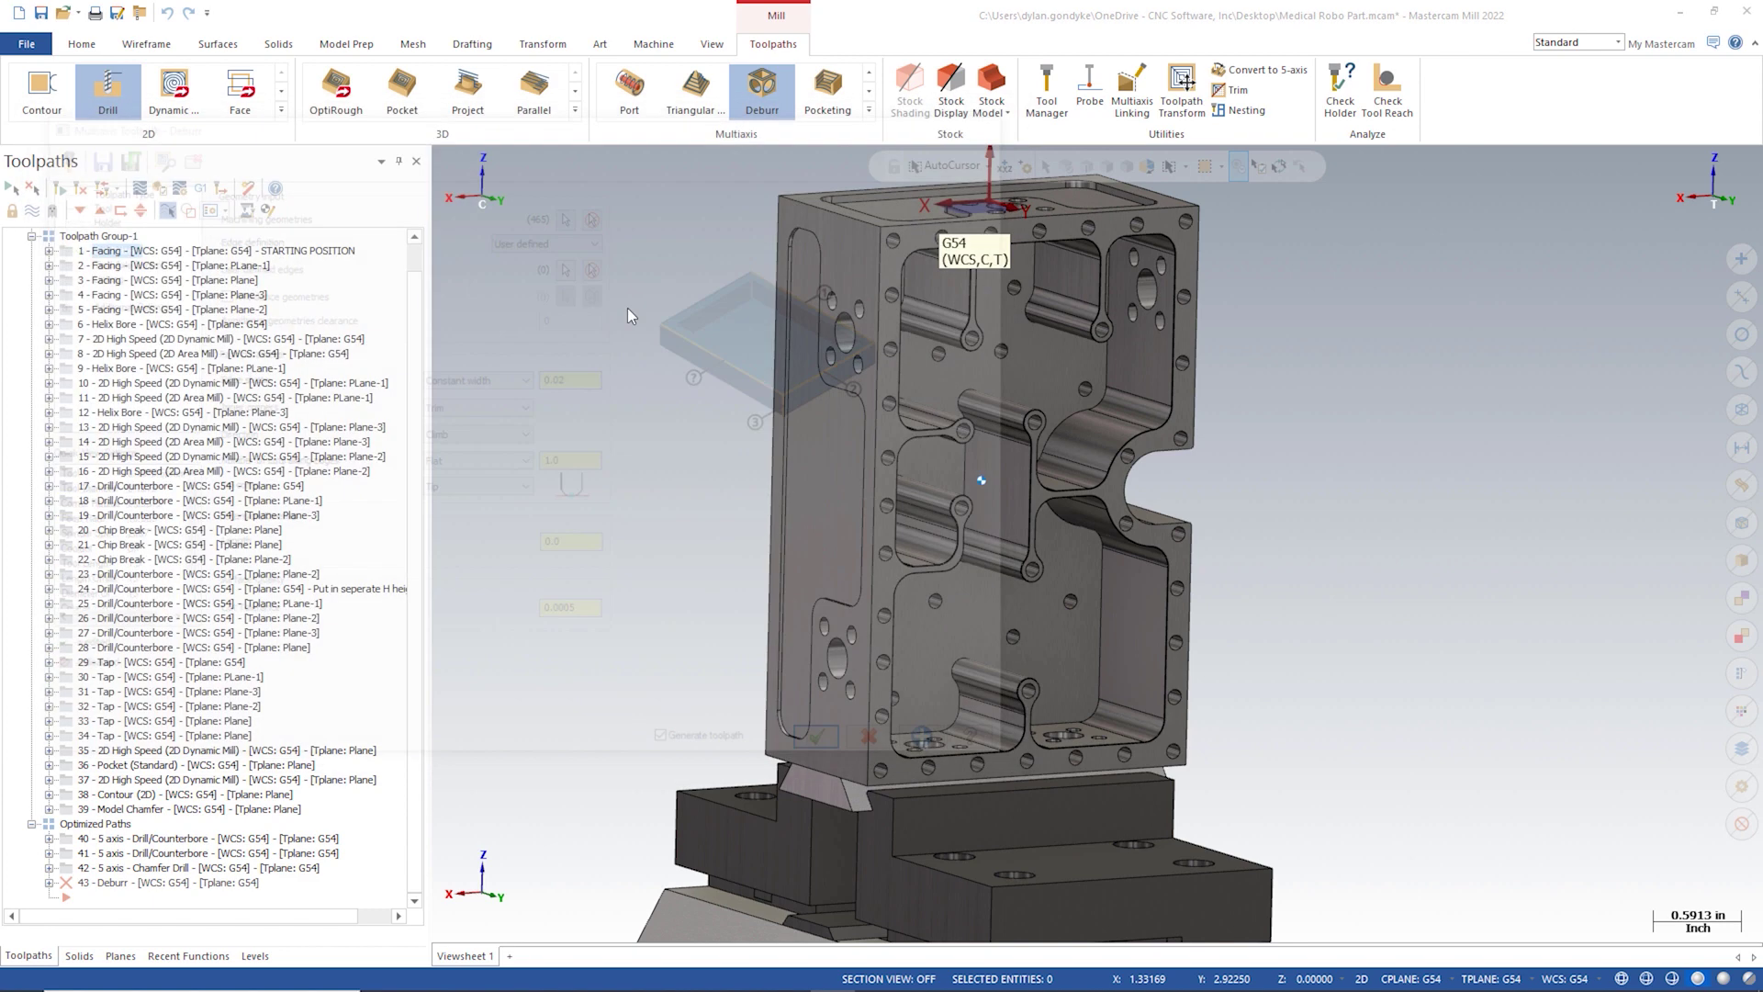
{"action": "middle_click_drag", "start_coordinate": [949, 386], "coordinate": [945, 386]}
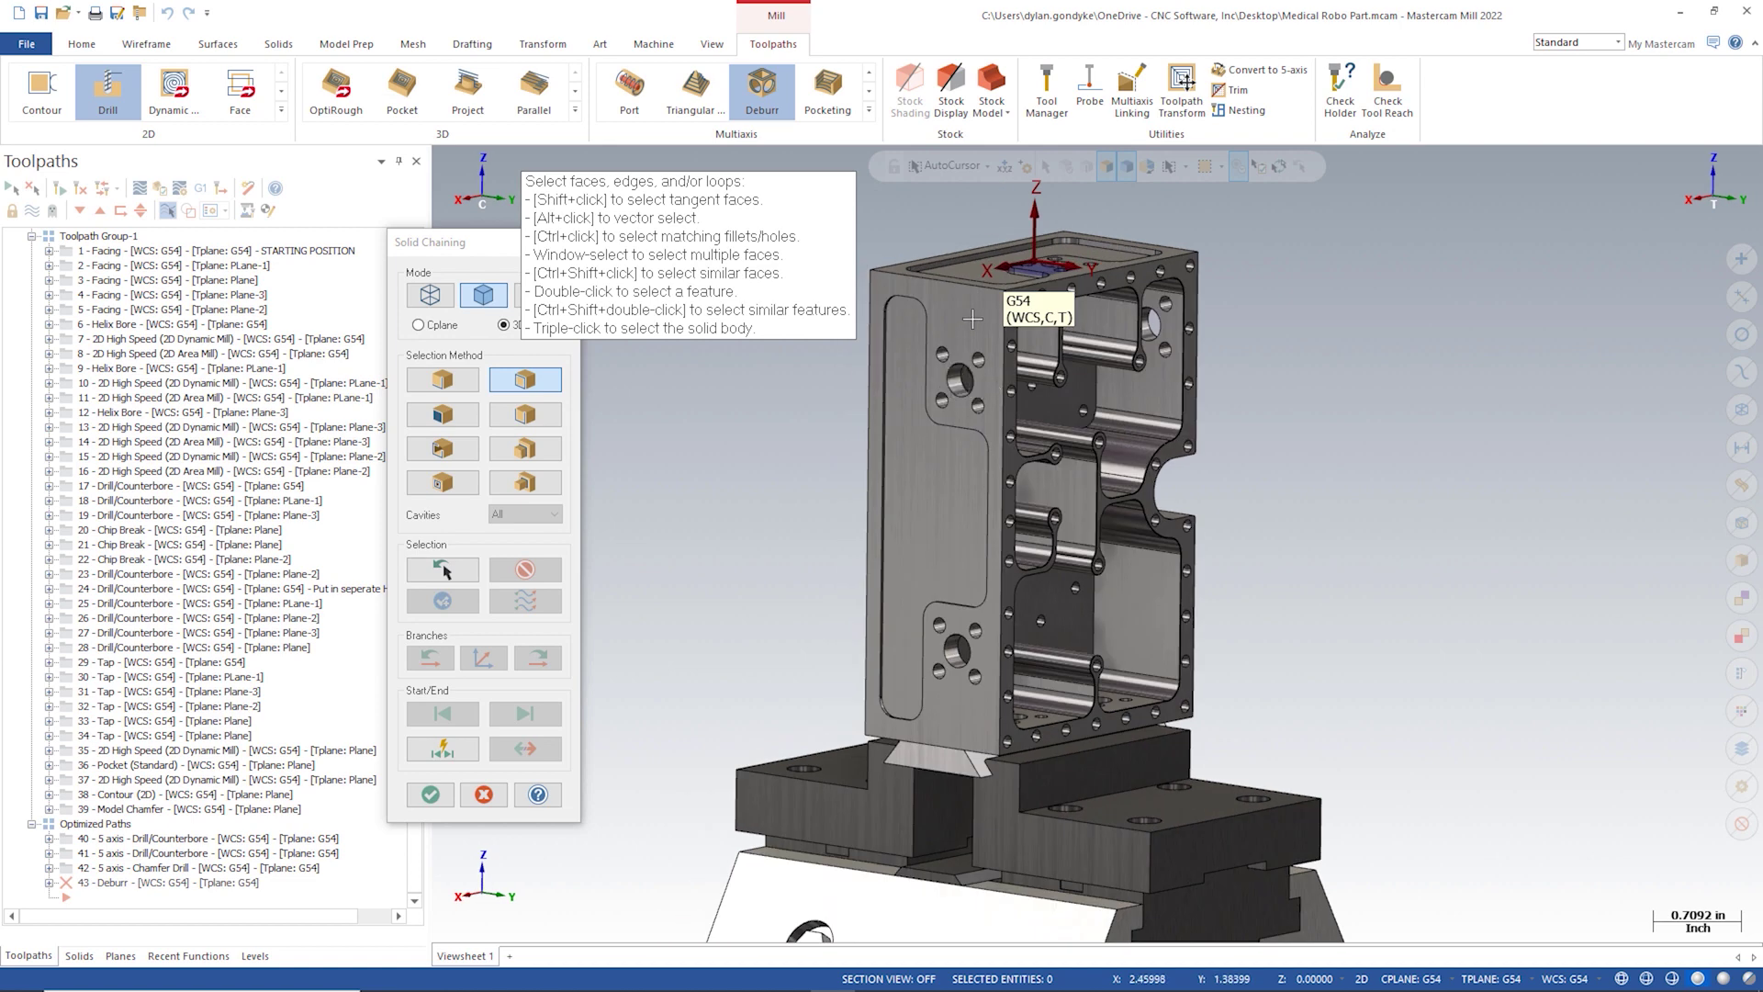
{"action": "left_click", "coordinate": [1002, 321]}
{"action": "middle_click_drag", "start_coordinate": [1017, 433], "coordinate": [997, 439]}
{"action": "scroll", "coordinate": [1085, 628], "scroll_direction": "up", "scroll_amount": 3}
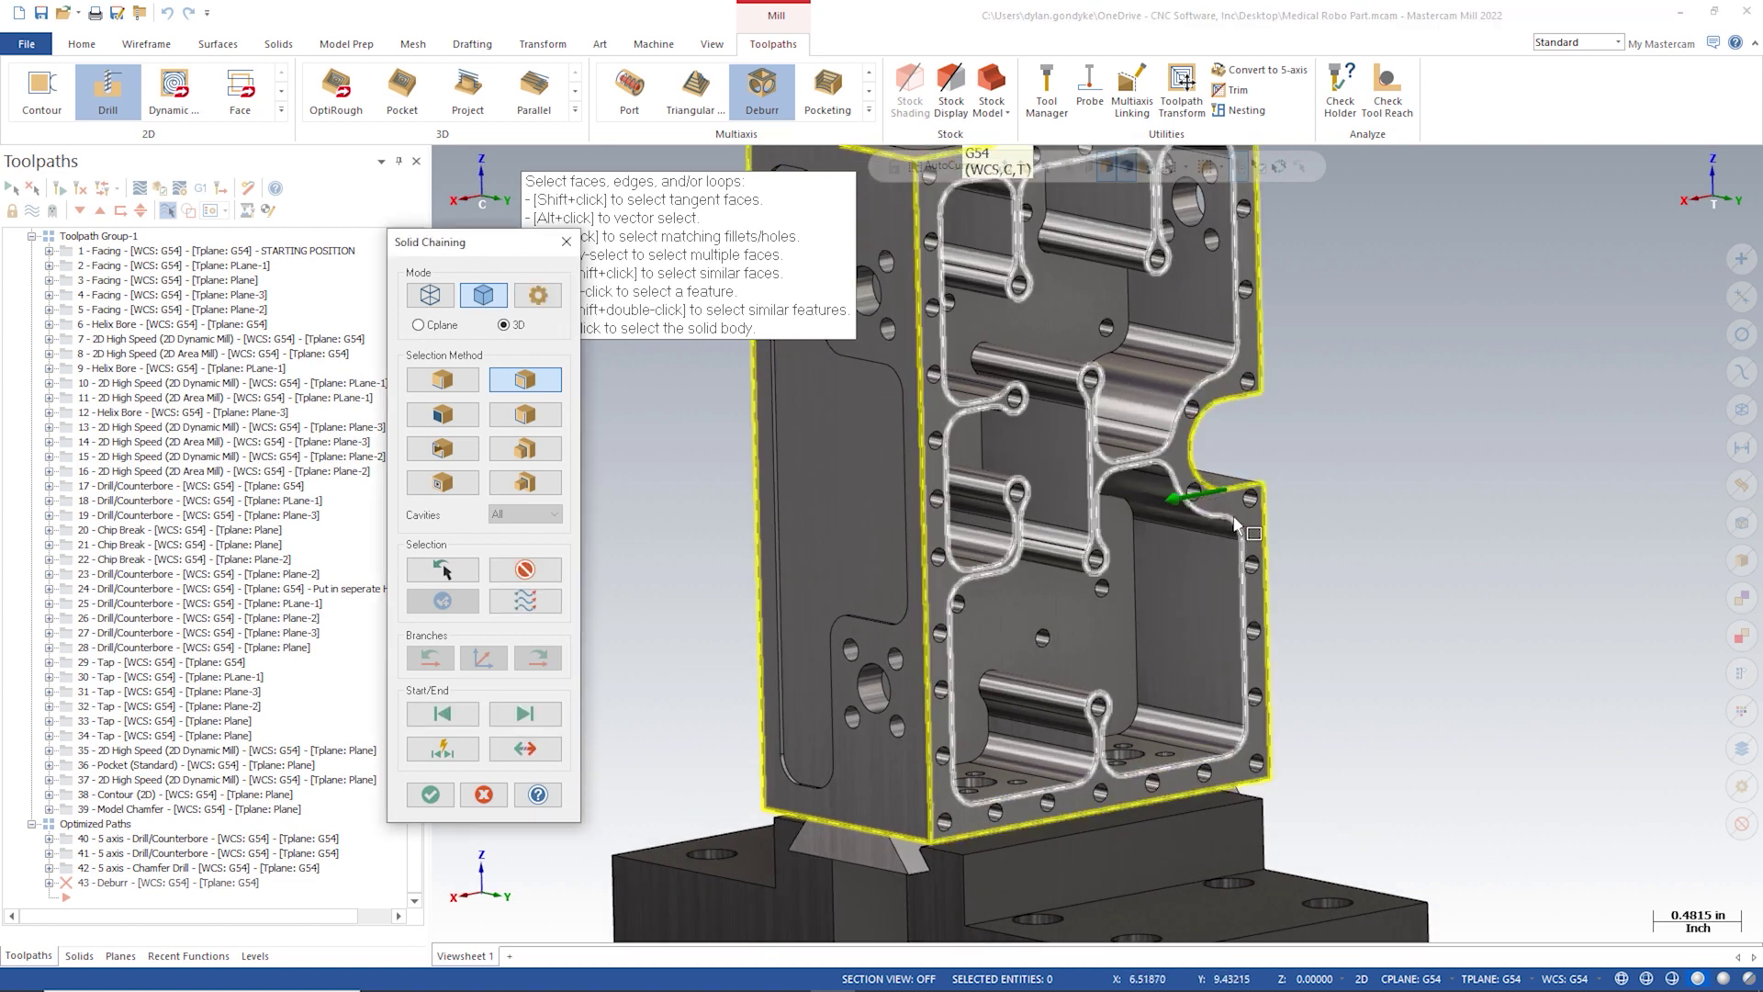
{"action": "middle_click_drag", "start_coordinate": [1187, 476], "coordinate": [1017, 552]}
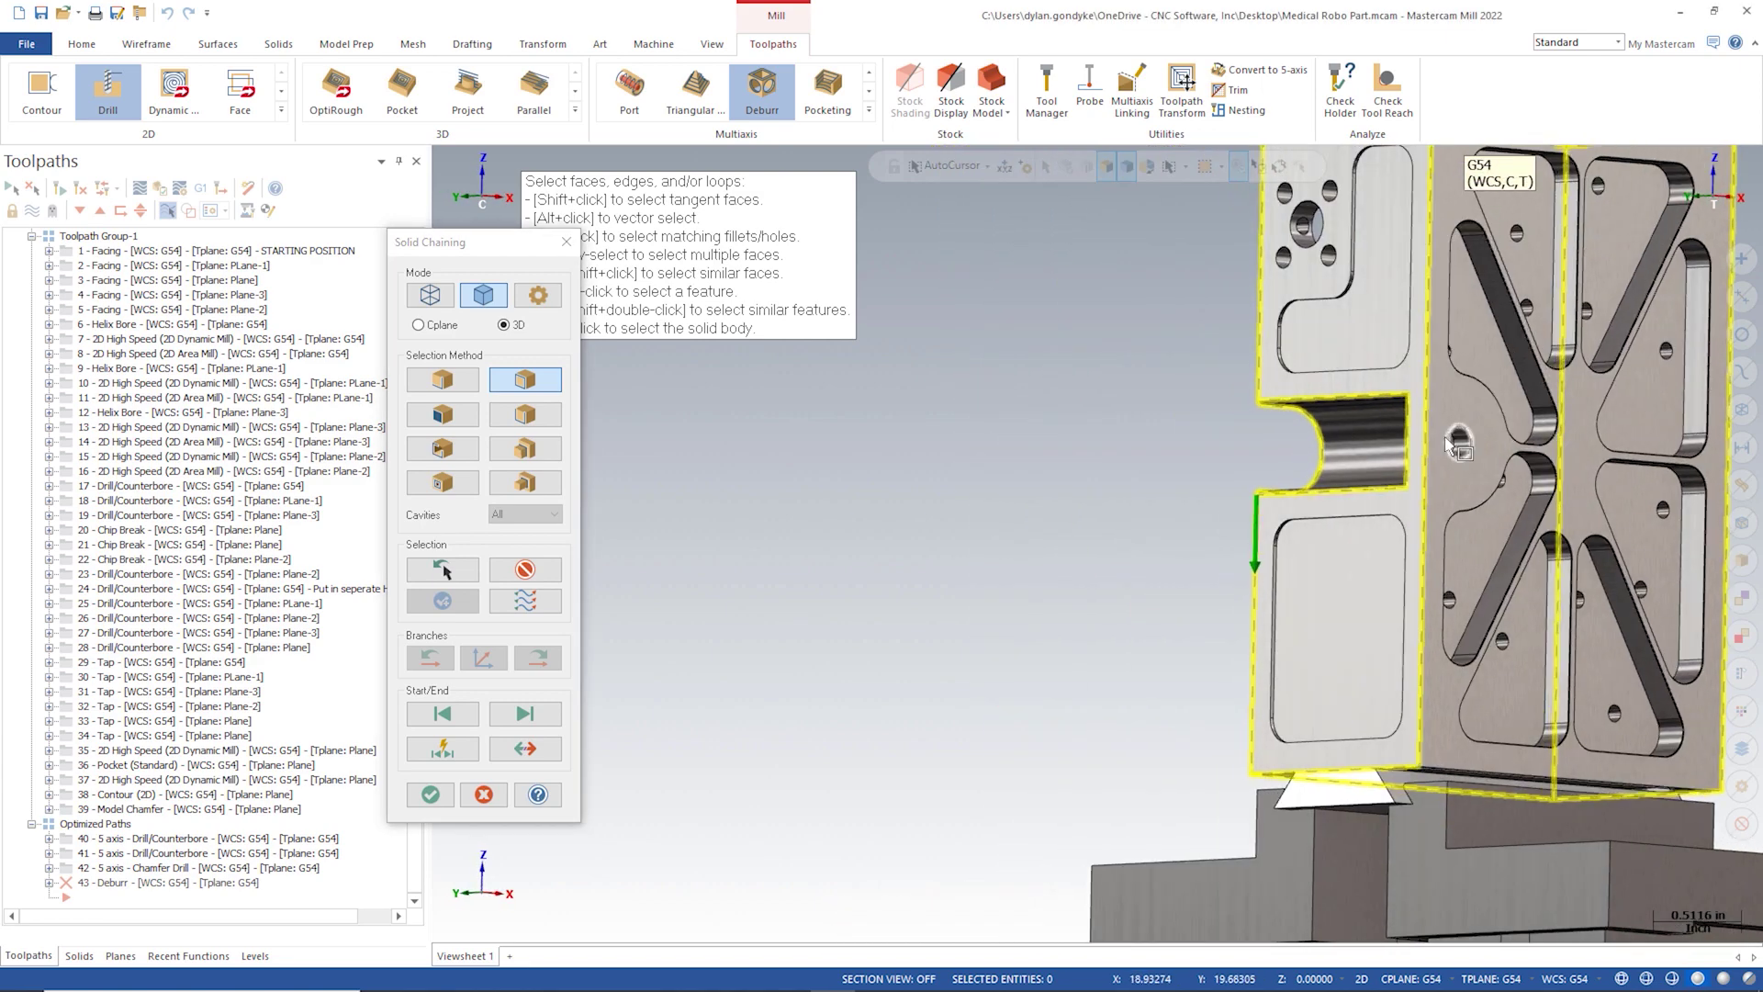
{"action": "middle_click_drag", "start_coordinate": [1427, 439], "coordinate": [1004, 219]}
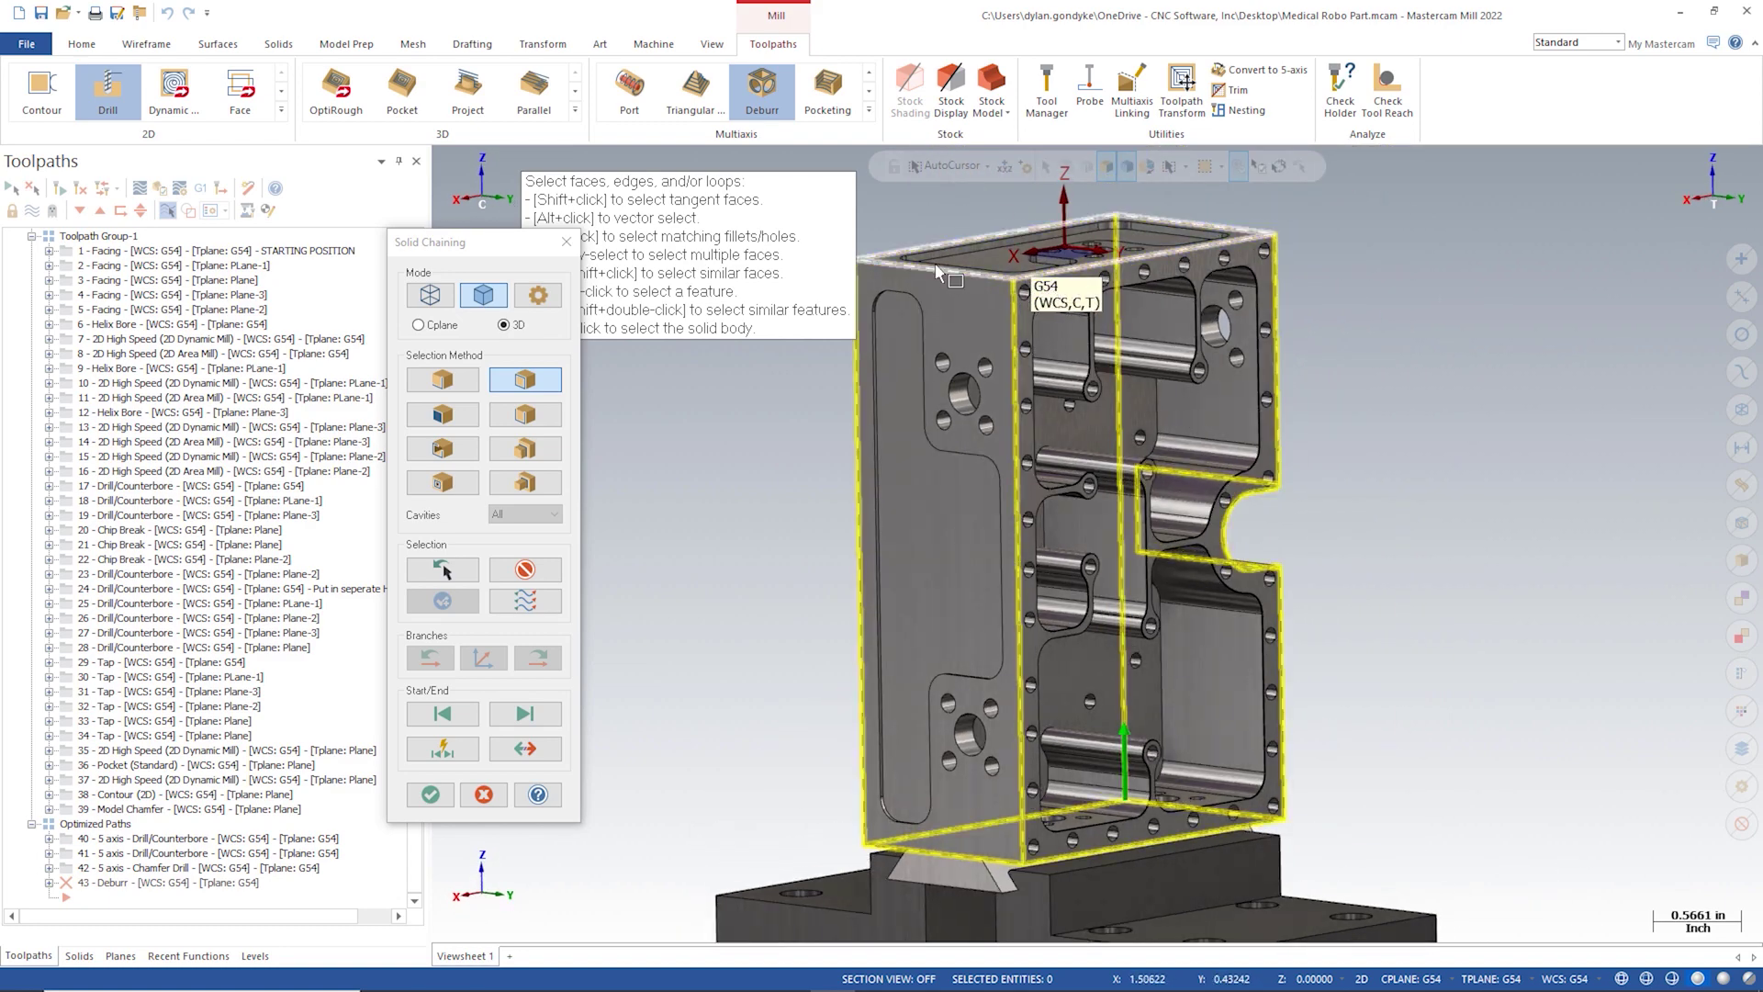
Step: Check the chained bottom edges of the part above the dovetail fixture and accept the edge selection
{"action": "scroll", "coordinate": [962, 832], "scroll_direction": "up", "scroll_amount": 4}
{"action": "scroll", "coordinate": [962, 831], "scroll_direction": "up", "scroll_amount": 1}
{"action": "middle_click_drag", "start_coordinate": [962, 832], "coordinate": [993, 772]}
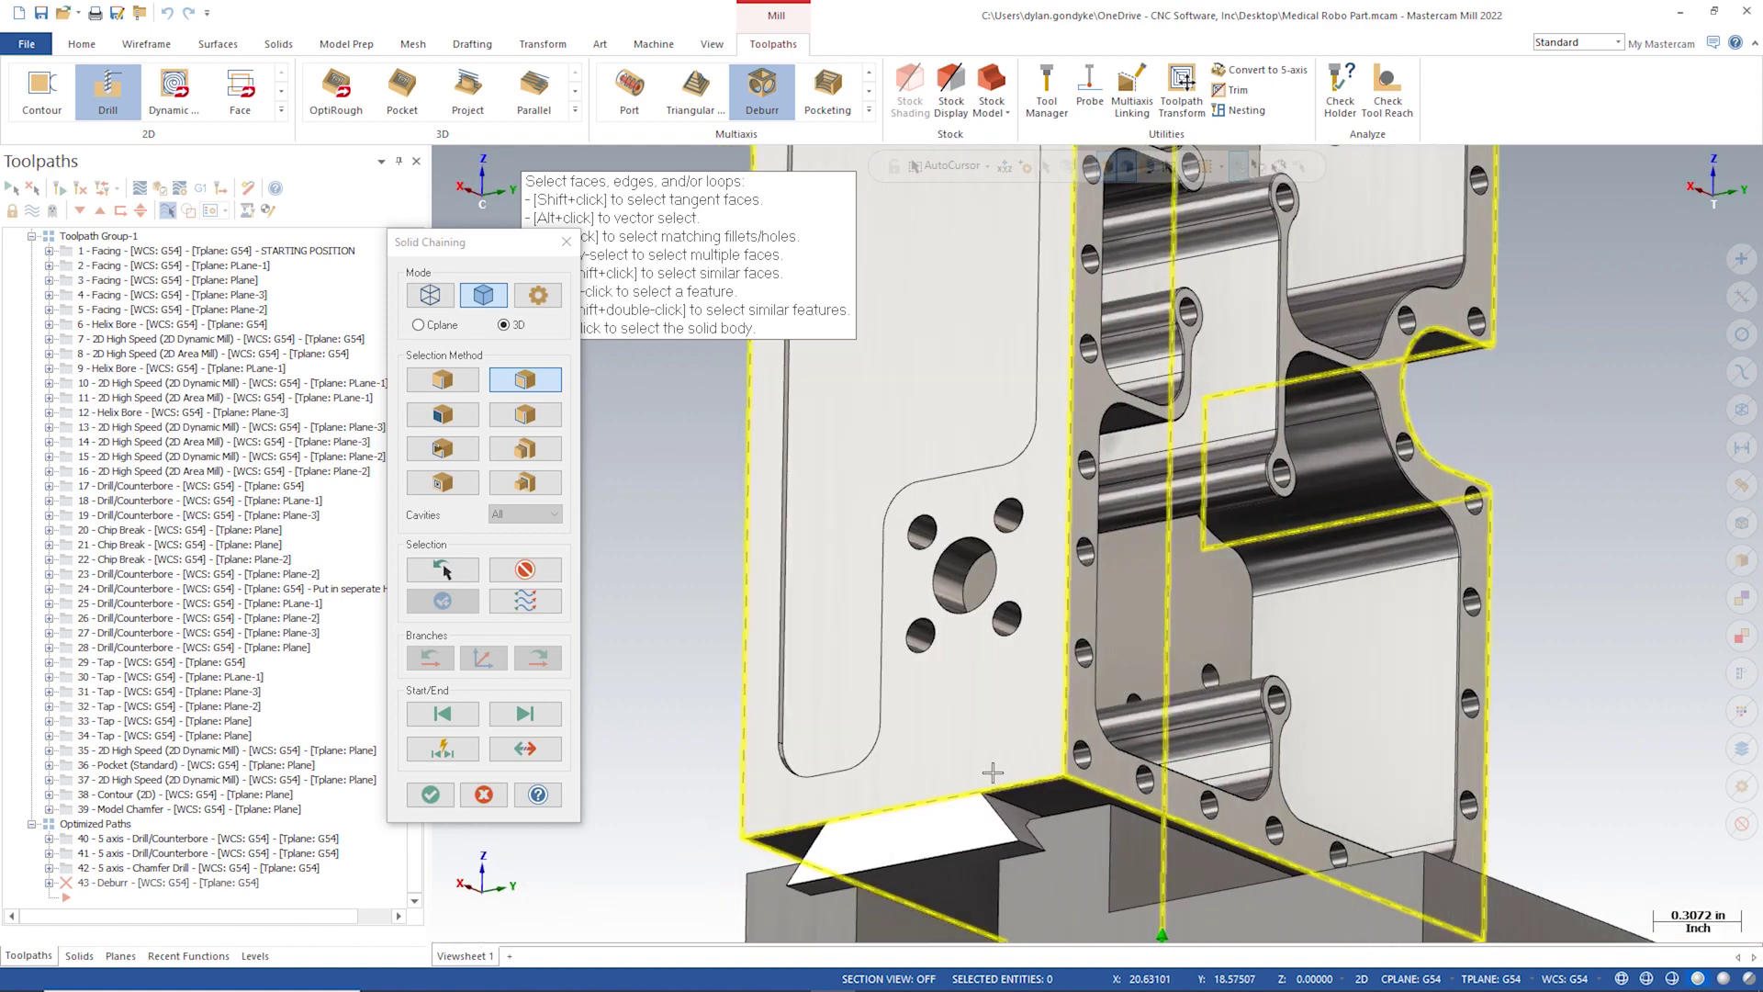
{"action": "scroll", "coordinate": [987, 830], "scroll_direction": "down", "scroll_amount": 2}
{"action": "scroll", "coordinate": [874, 757], "scroll_direction": "up", "scroll_amount": 3}
{"action": "middle_click_drag", "start_coordinate": [874, 756], "coordinate": [995, 694]}
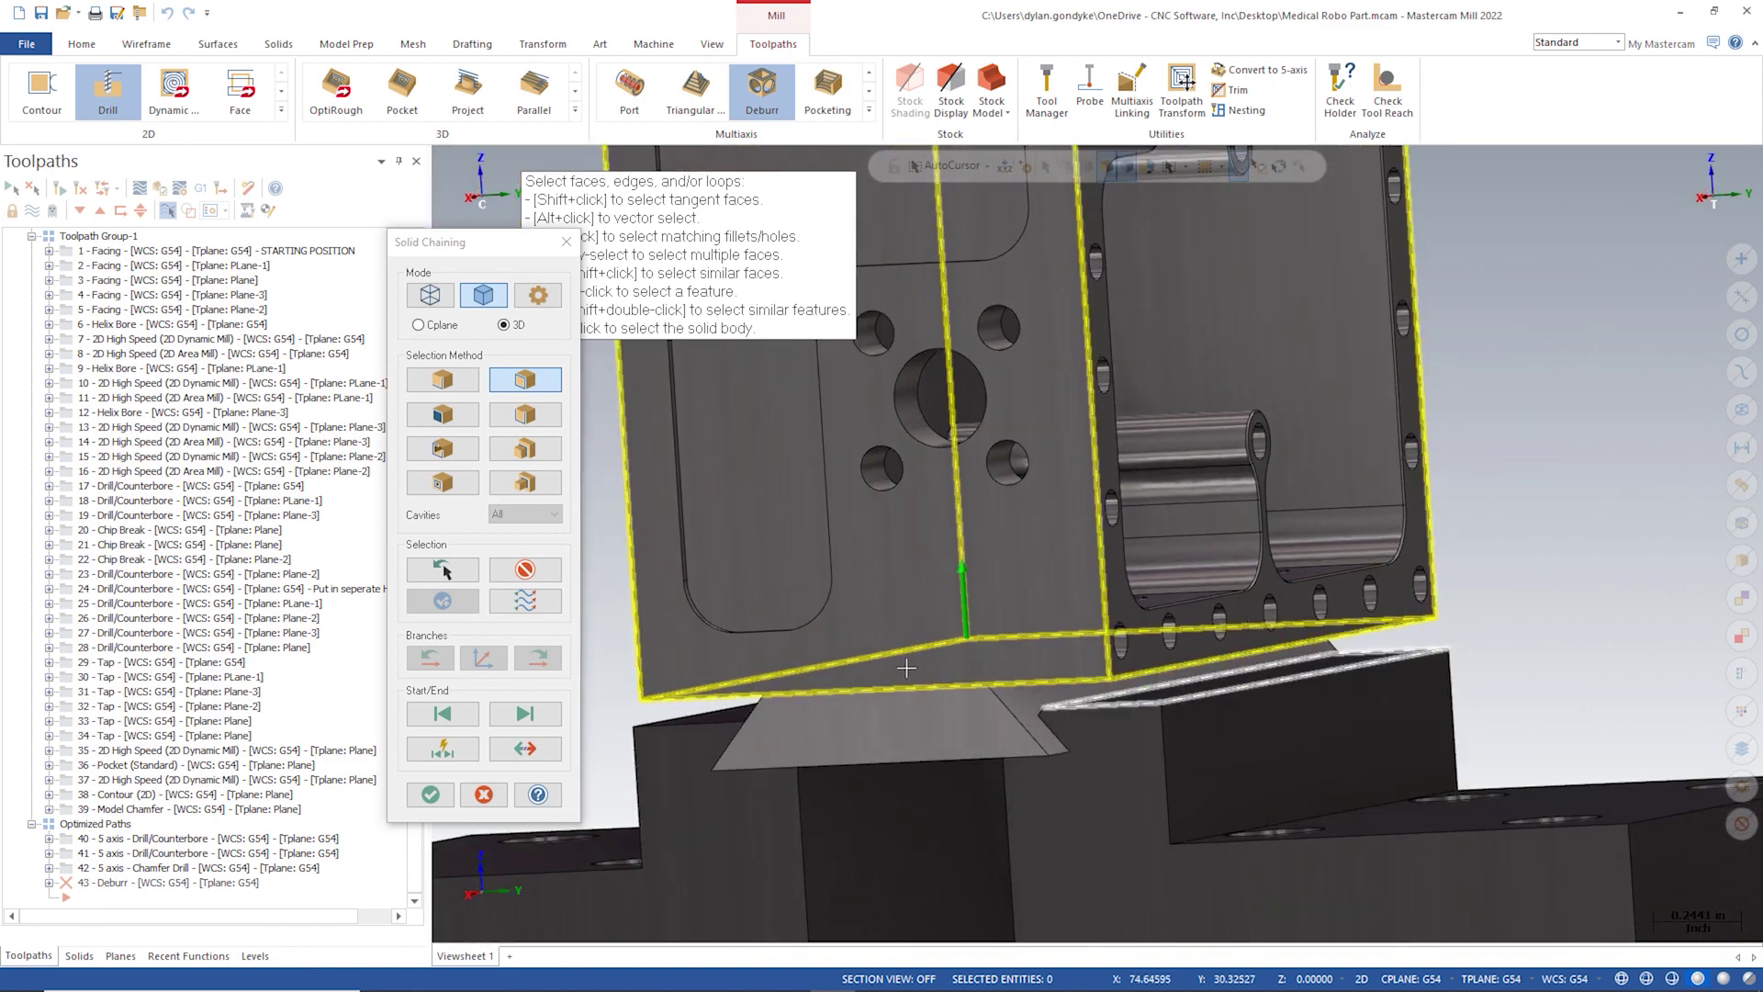
{"action": "scroll", "coordinate": [995, 694], "scroll_direction": "up", "scroll_amount": 2}
{"action": "scroll", "coordinate": [1385, 696], "scroll_direction": "down", "scroll_amount": 2}
{"action": "scroll", "coordinate": [846, 718], "scroll_direction": "up", "scroll_amount": 2}
{"action": "middle_click_drag", "start_coordinate": [846, 718], "coordinate": [917, 689]}
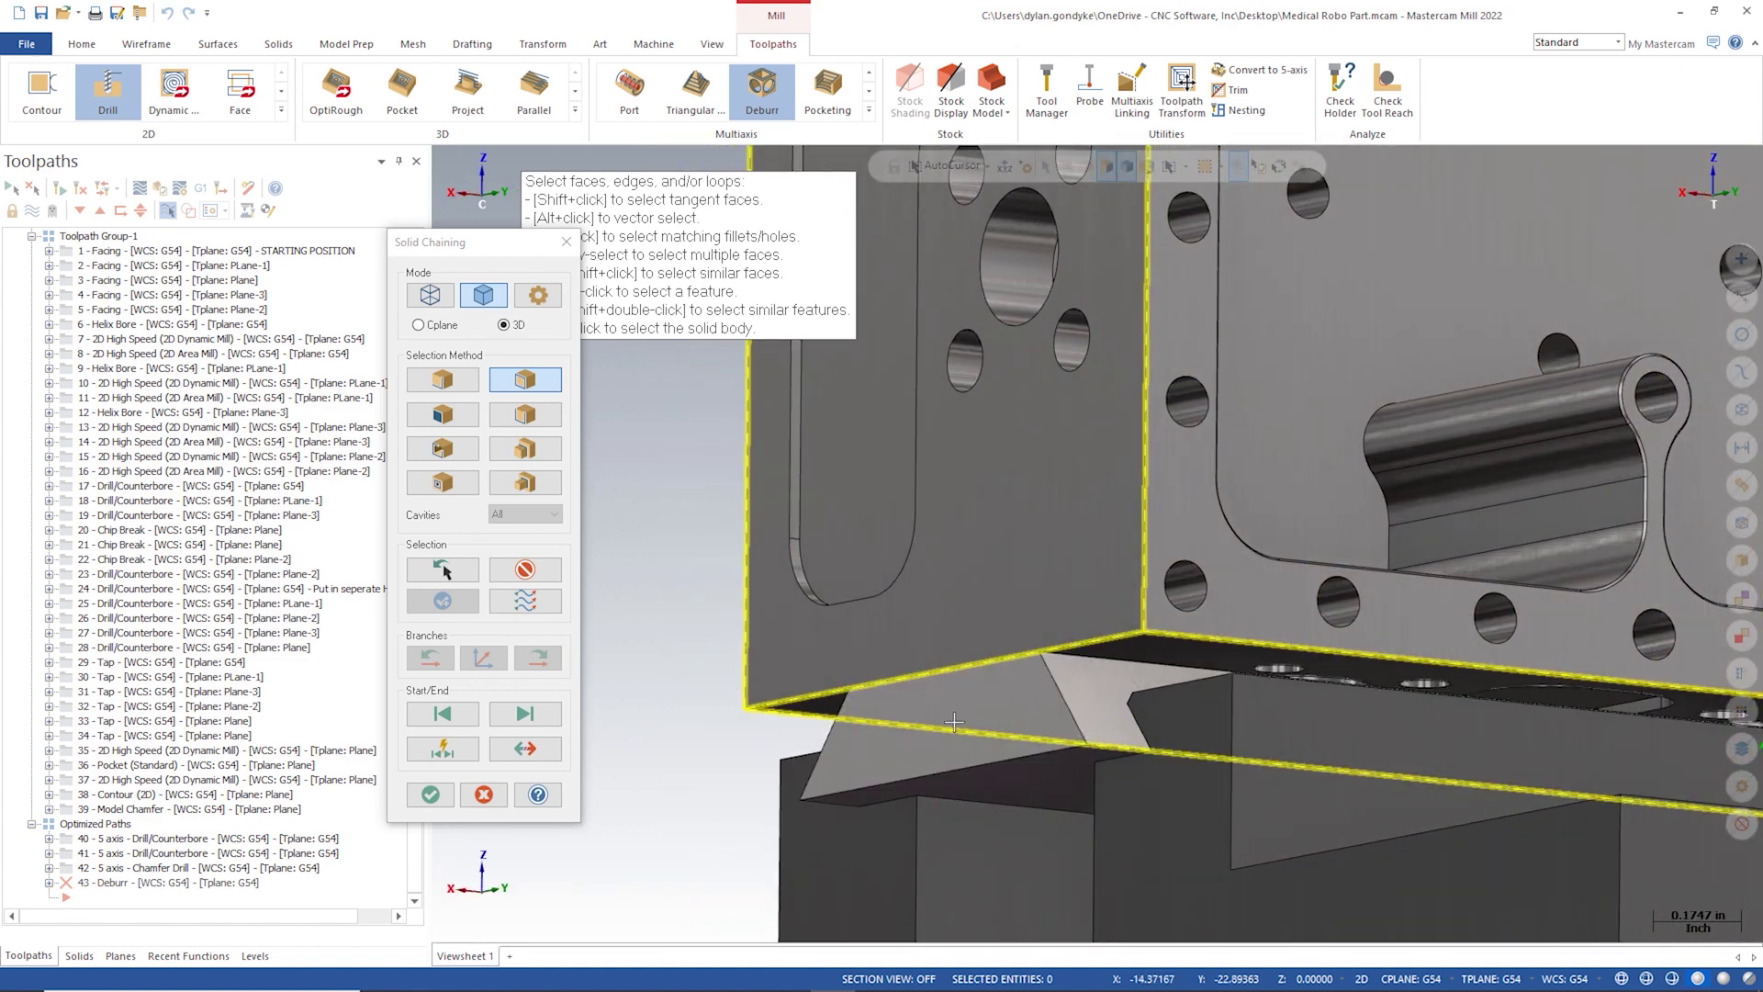
{"action": "scroll", "coordinate": [811, 571], "scroll_direction": "down", "scroll_amount": 6}
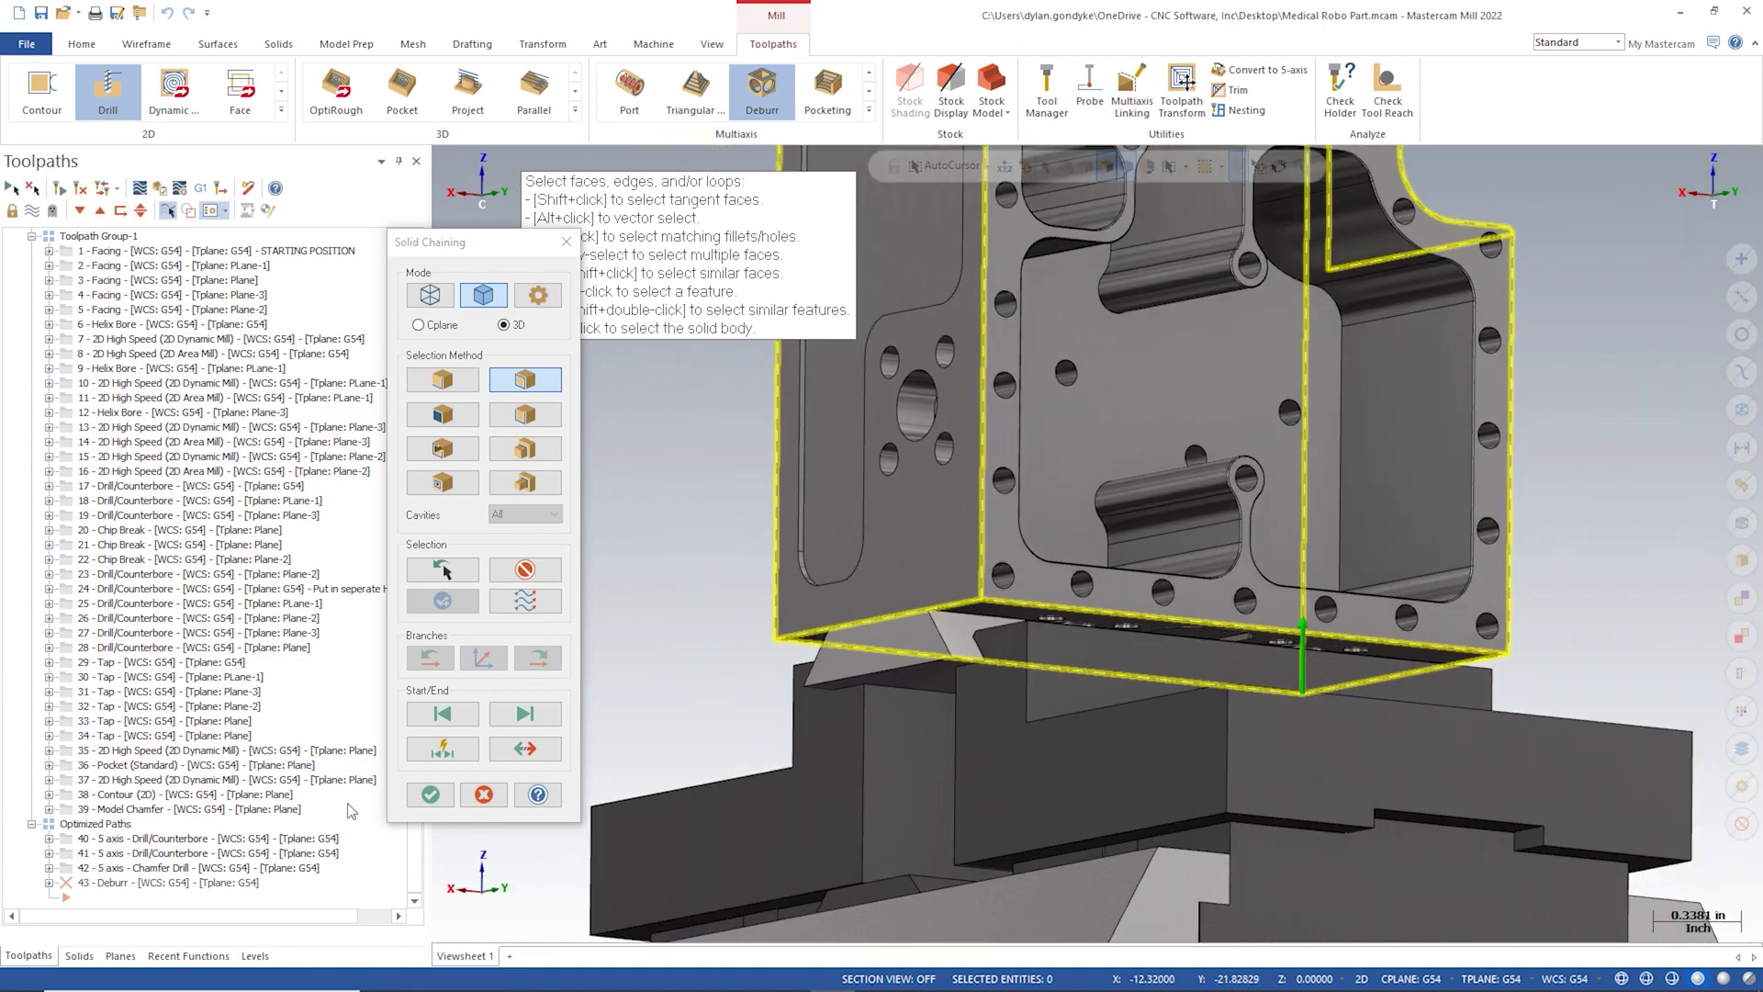
{"action": "left_click", "coordinate": [430, 794]}
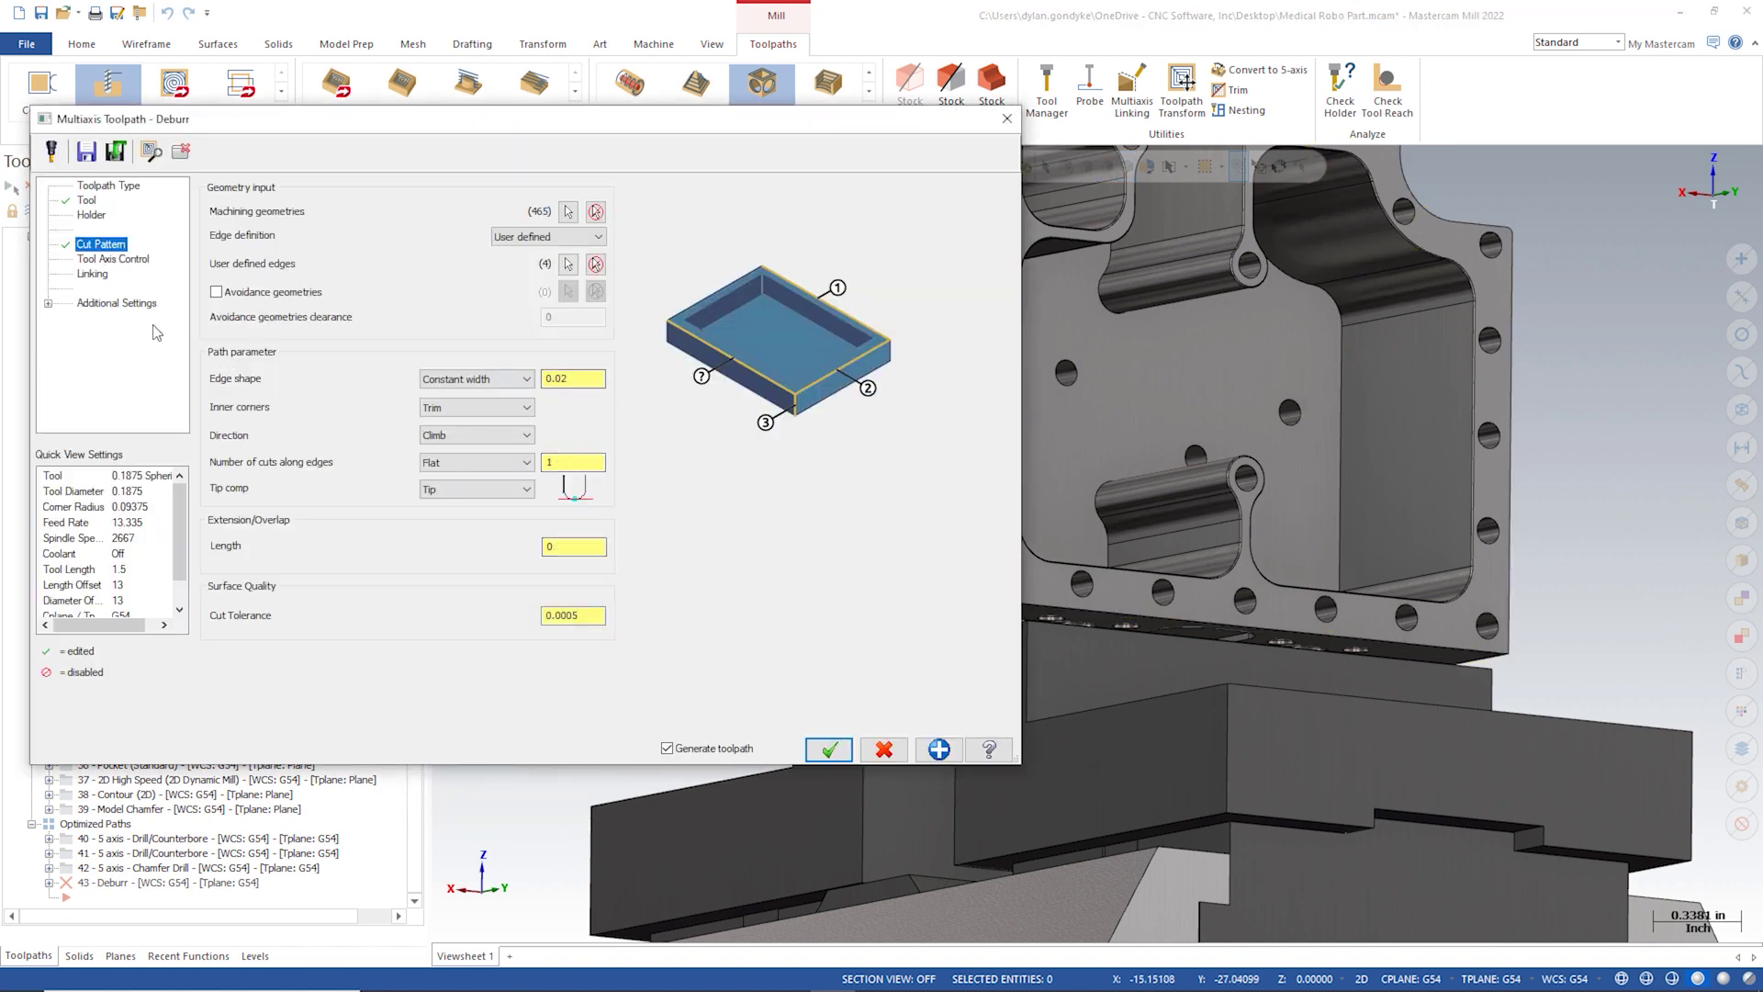
Step: Enable avoidance geometries in the Deburr cut pattern and select the dovetail and fixture bodies beneath the part
{"action": "left_click", "coordinate": [217, 292]}
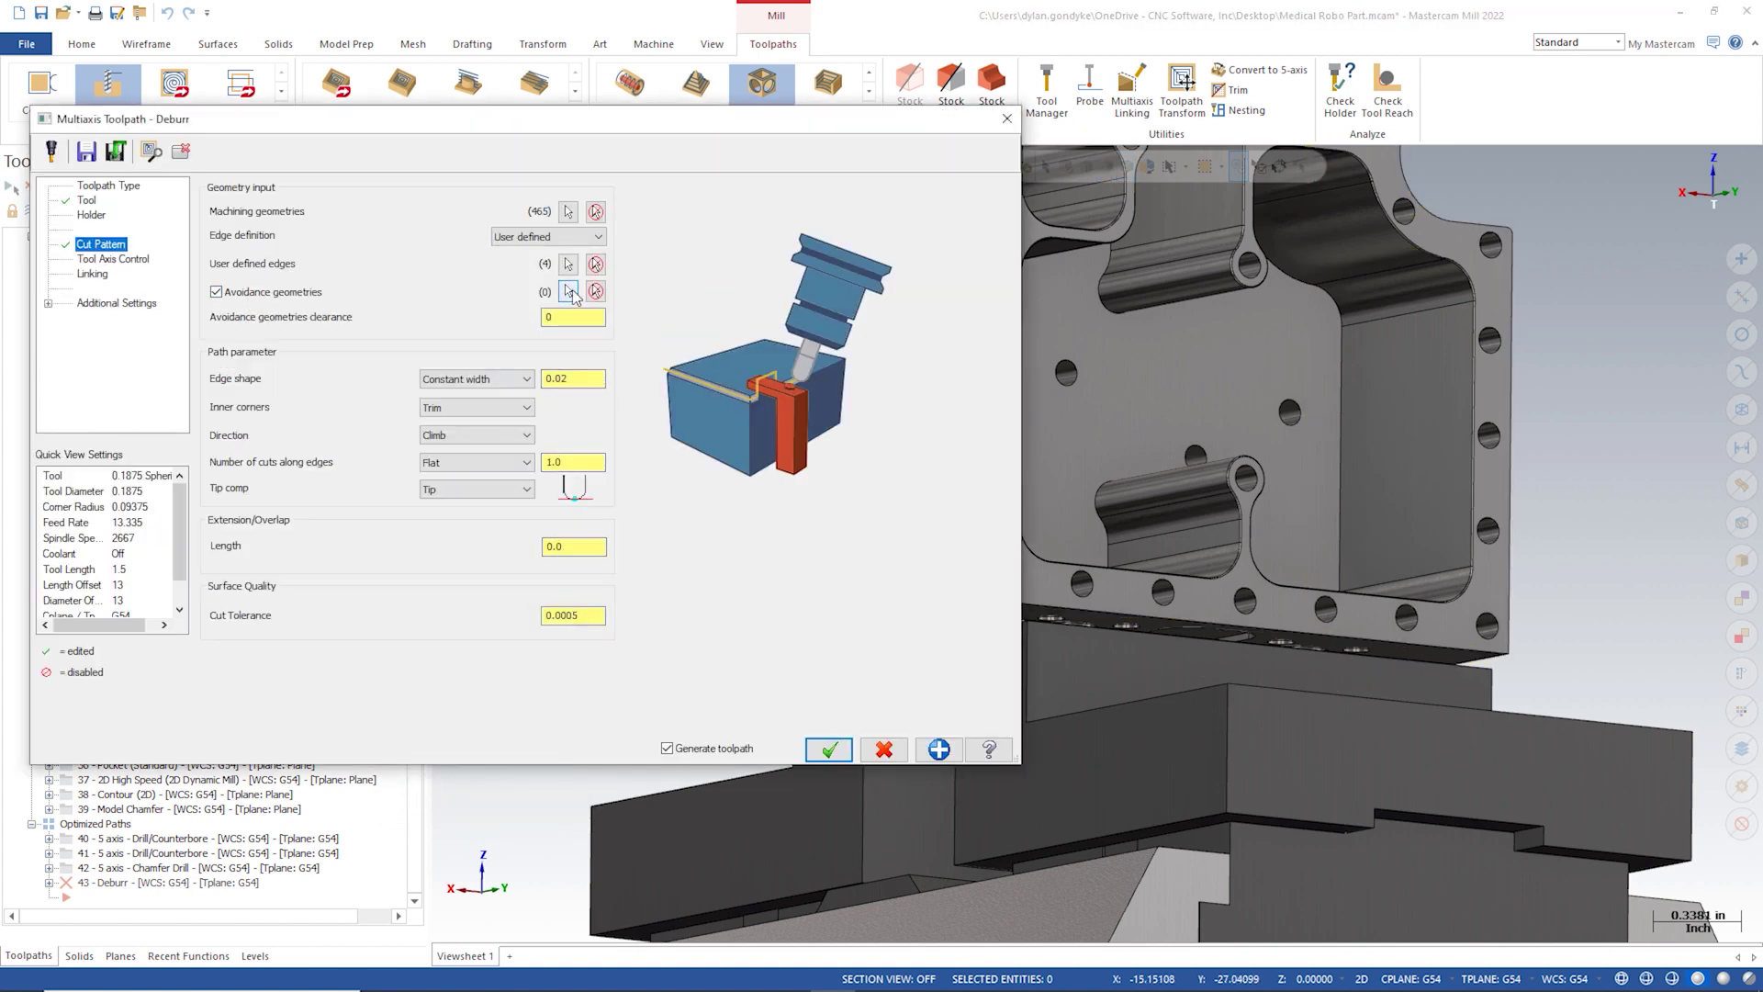
{"action": "left_click", "coordinate": [569, 292]}
{"action": "left_click", "coordinate": [895, 653]}
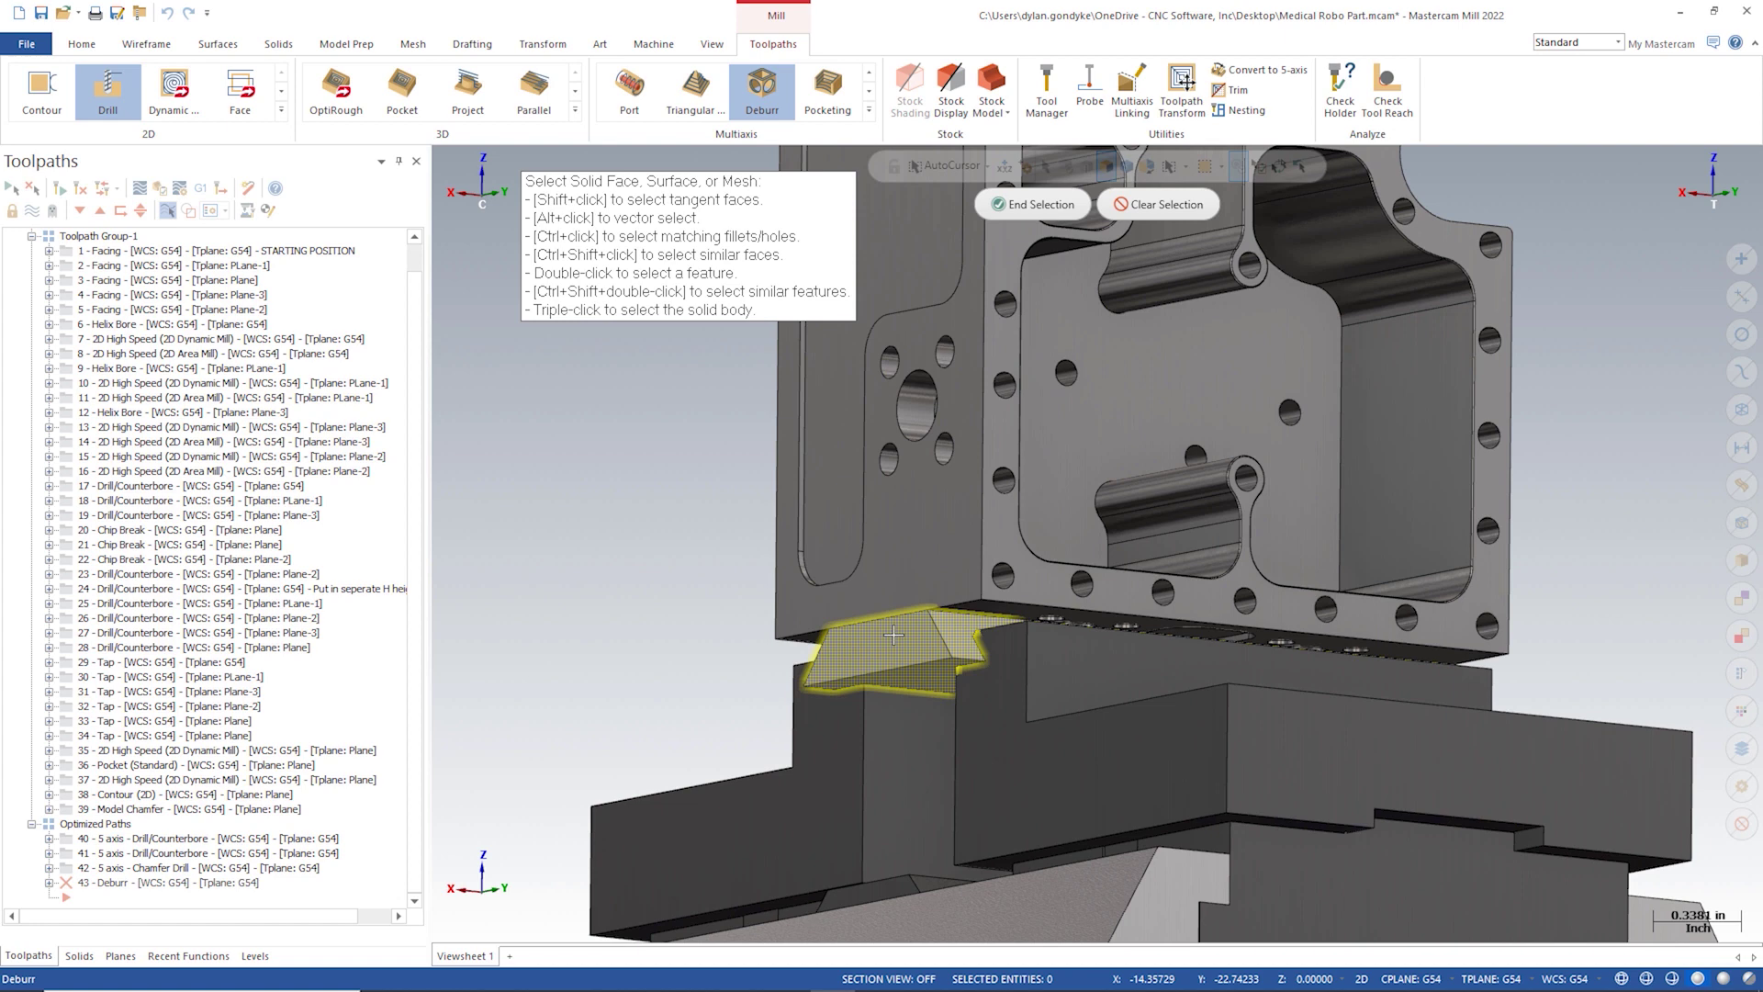
{"action": "left_click", "coordinate": [1029, 718]}
{"action": "left_click", "coordinate": [830, 778]}
{"action": "left_click", "coordinate": [858, 758]}
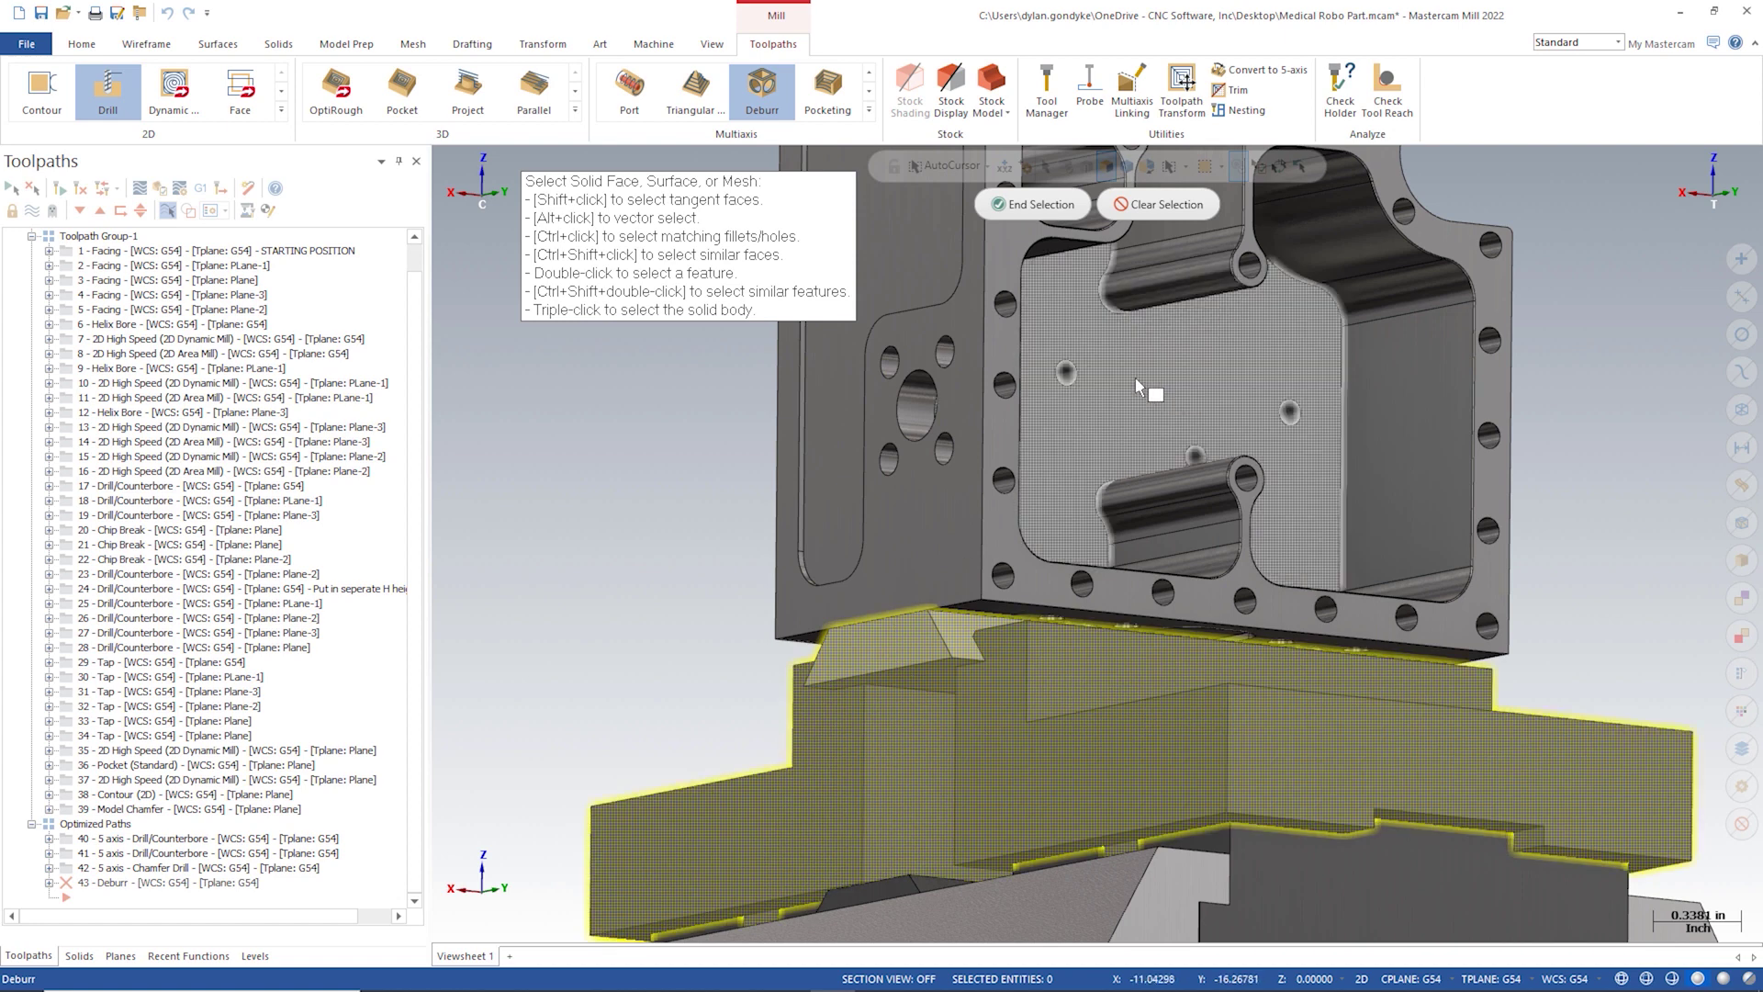
{"action": "middle_click_drag", "start_coordinate": [1135, 377], "coordinate": [933, 628]}
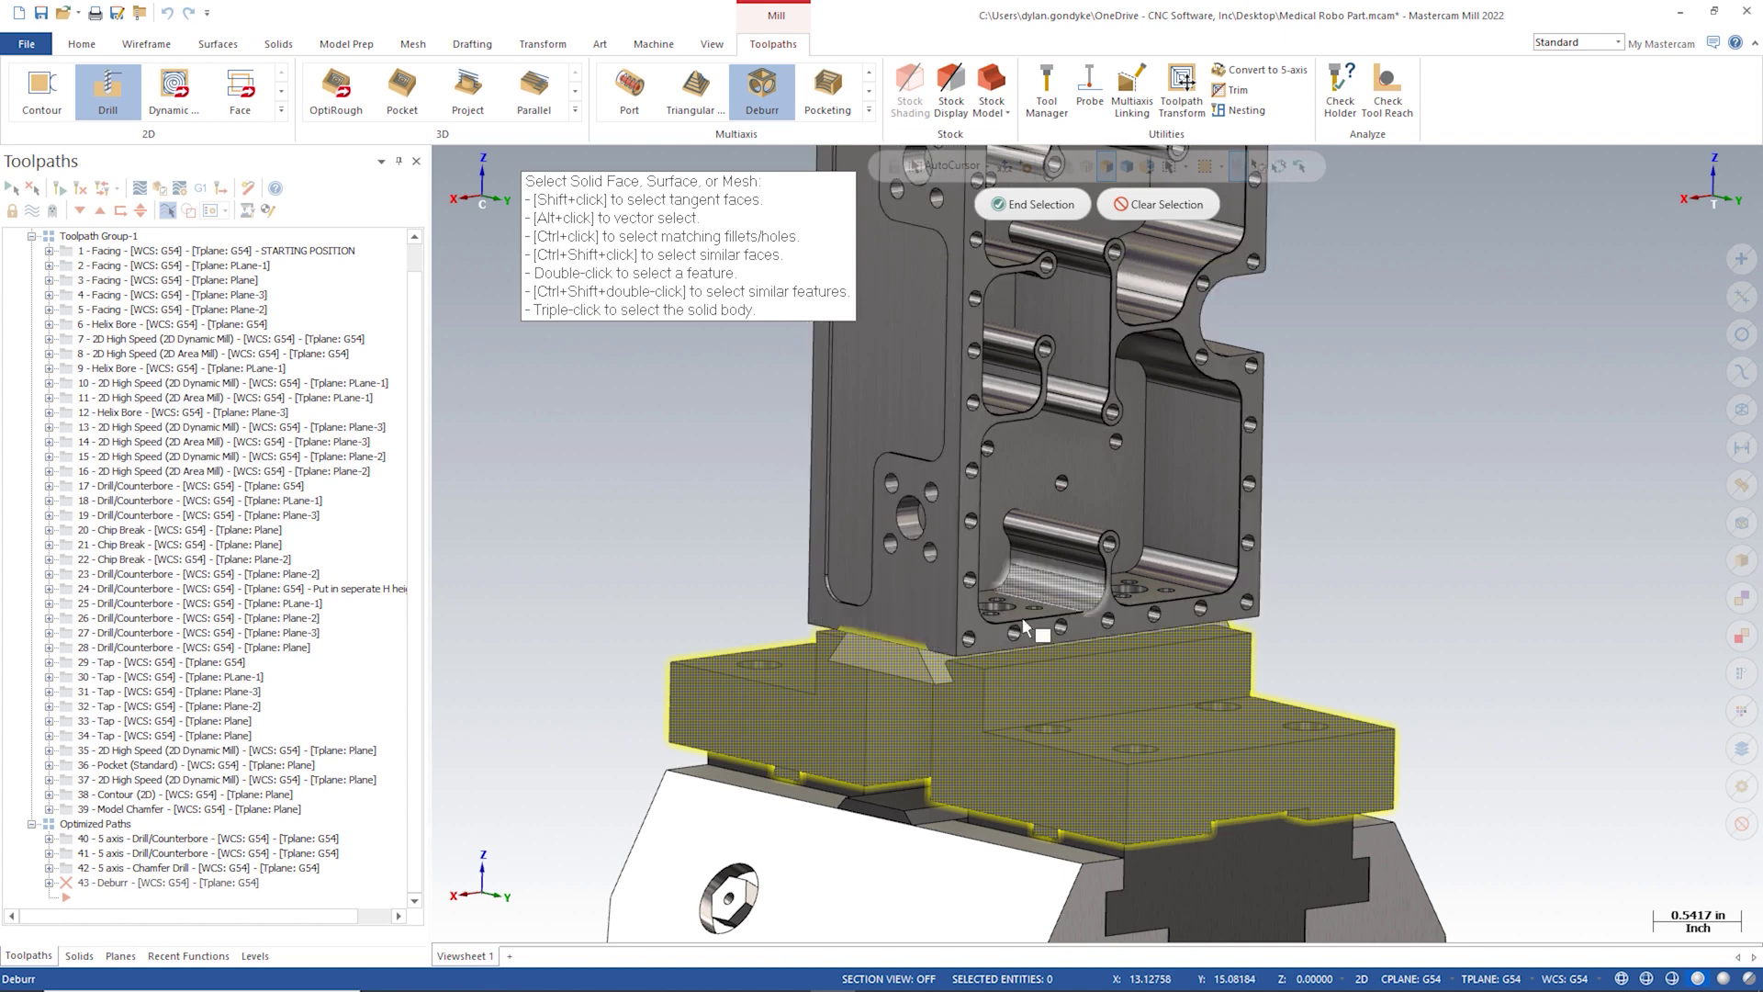
{"action": "mouse_move", "coordinate": [914, 719]}
{"action": "middle_mouse_down"}
{"action": "mouse_move", "coordinate": [937, 725]}
{"action": "mouse_move", "coordinate": [890, 730]}
{"action": "mouse_move", "coordinate": [994, 710]}
{"action": "mouse_move", "coordinate": [950, 658]}
{"action": "middle_mouse_up"}
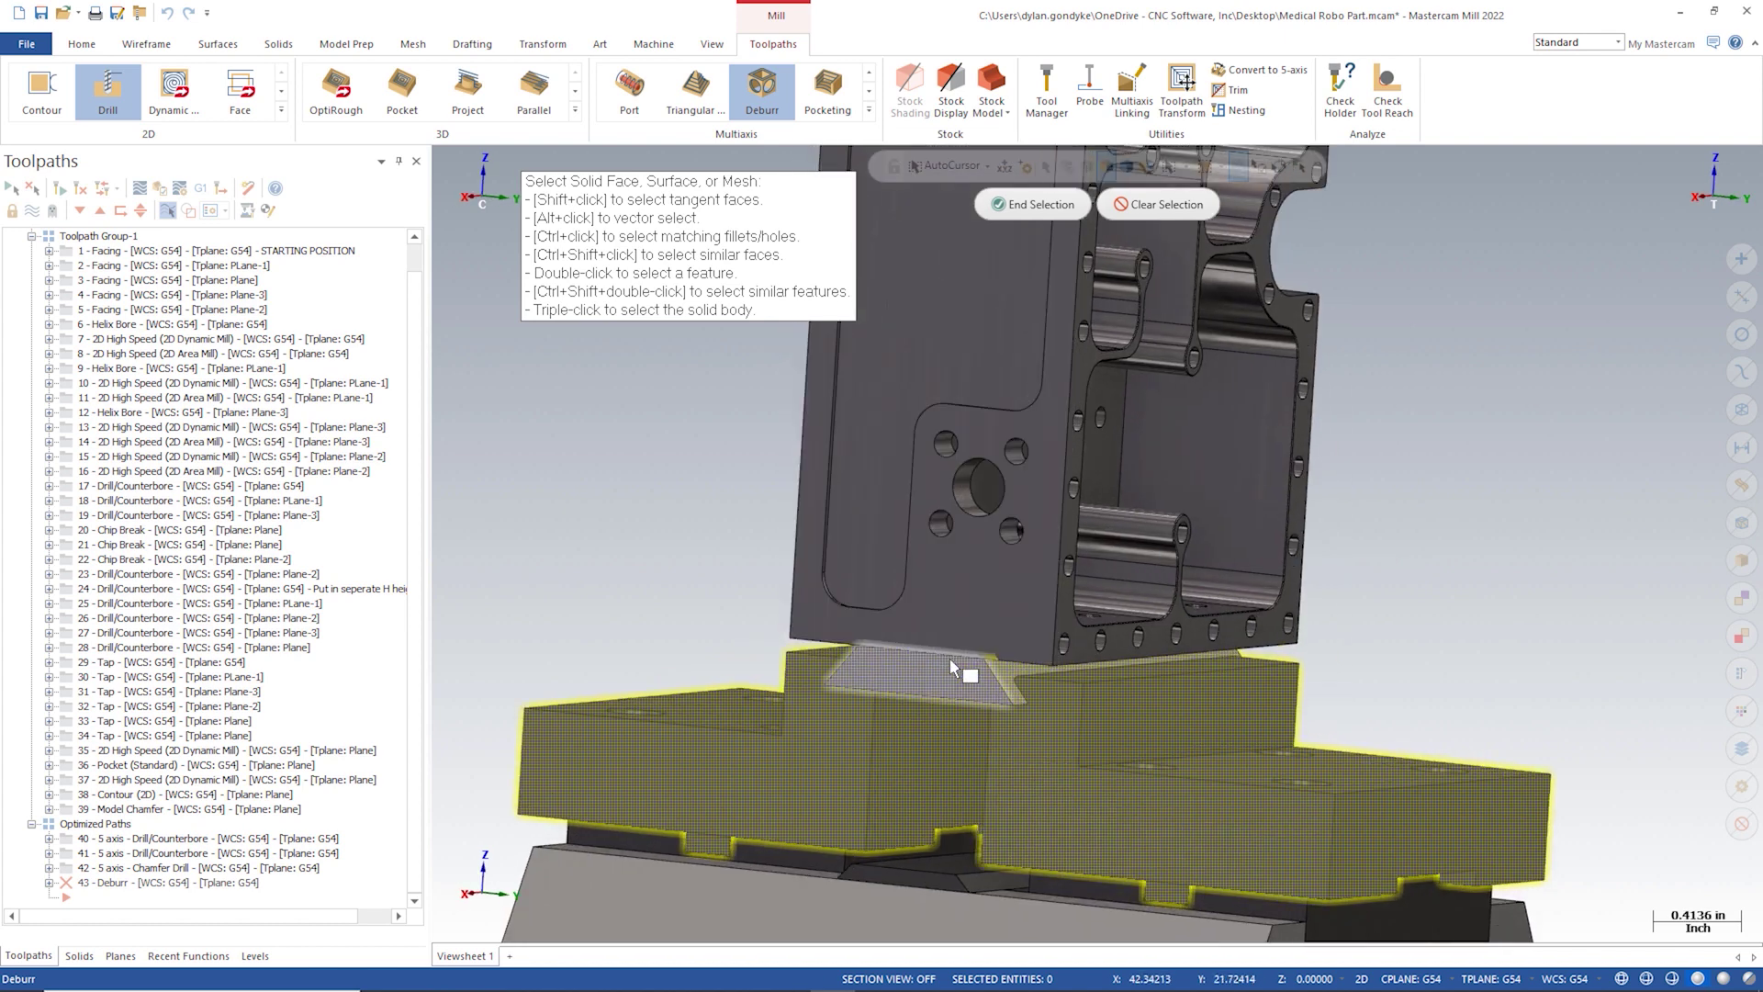
{"action": "left_click", "coordinate": [1021, 204]}
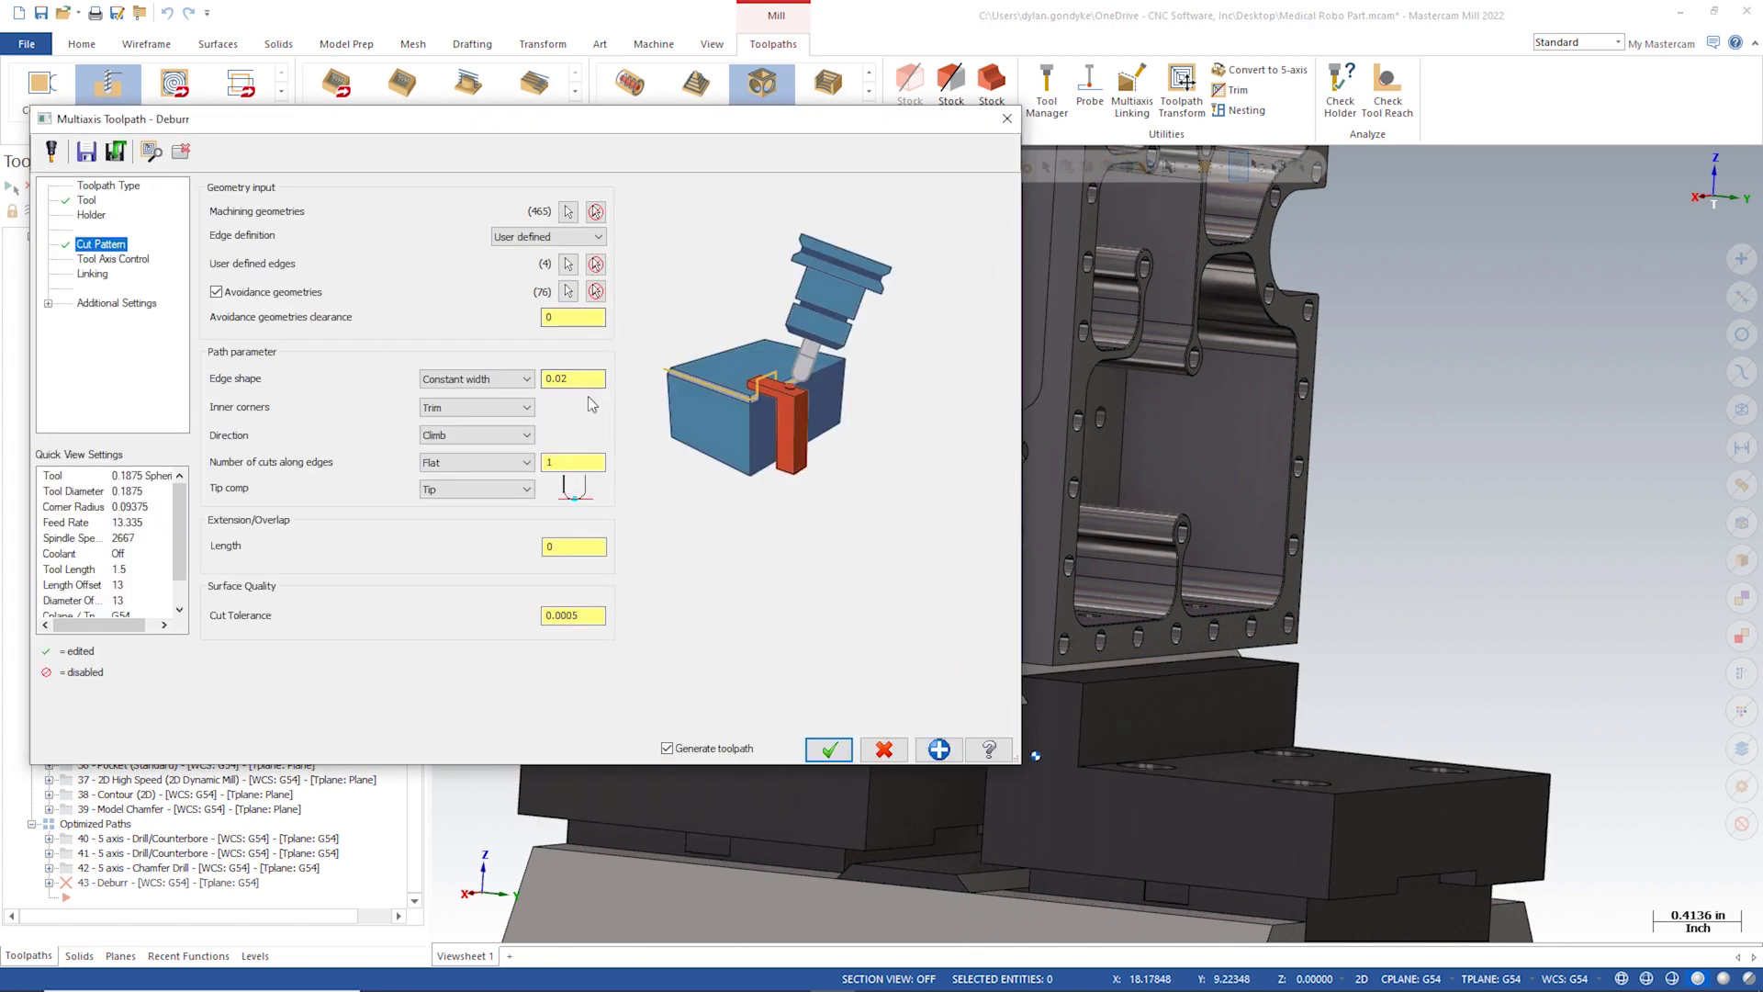
Step: Set the constant-width edge shape to 0.005
{"action": "left_click", "coordinate": [566, 380]}
{"action": "type", "text": "0.0"}
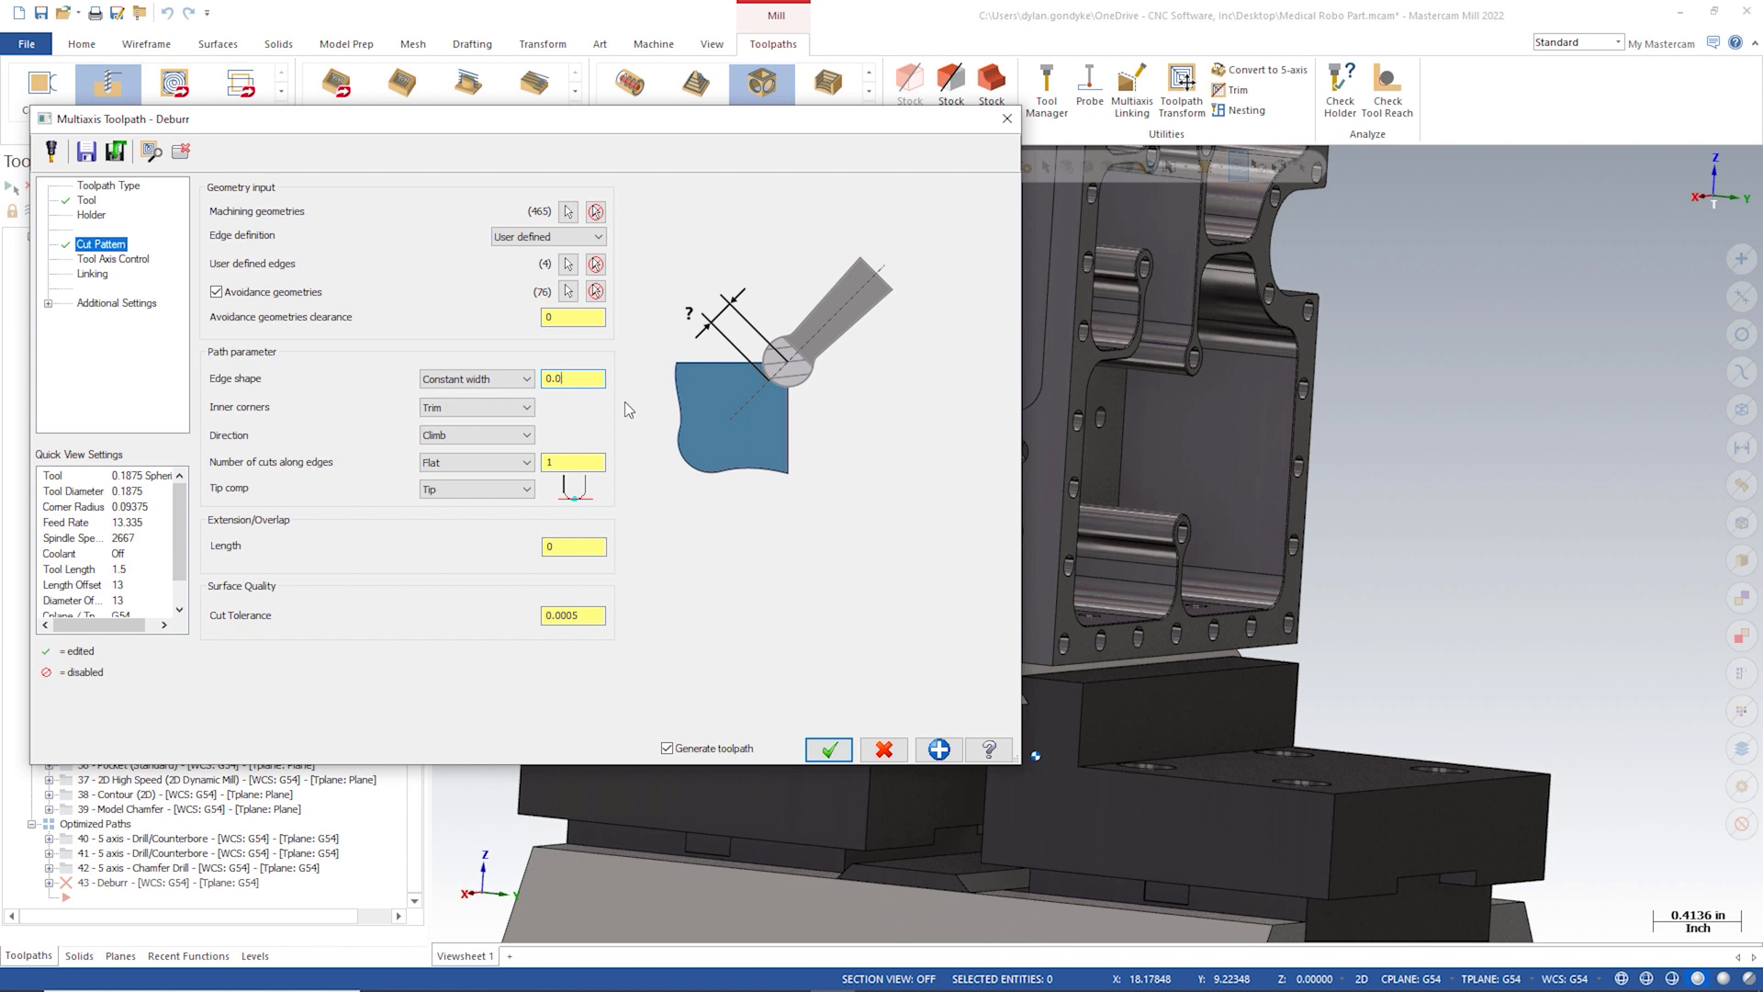
{"action": "type", "text": "05"}
Step: Try the Rounded option for the number of cuts along edges and return it to Flat
{"action": "left_click", "coordinate": [519, 462]}
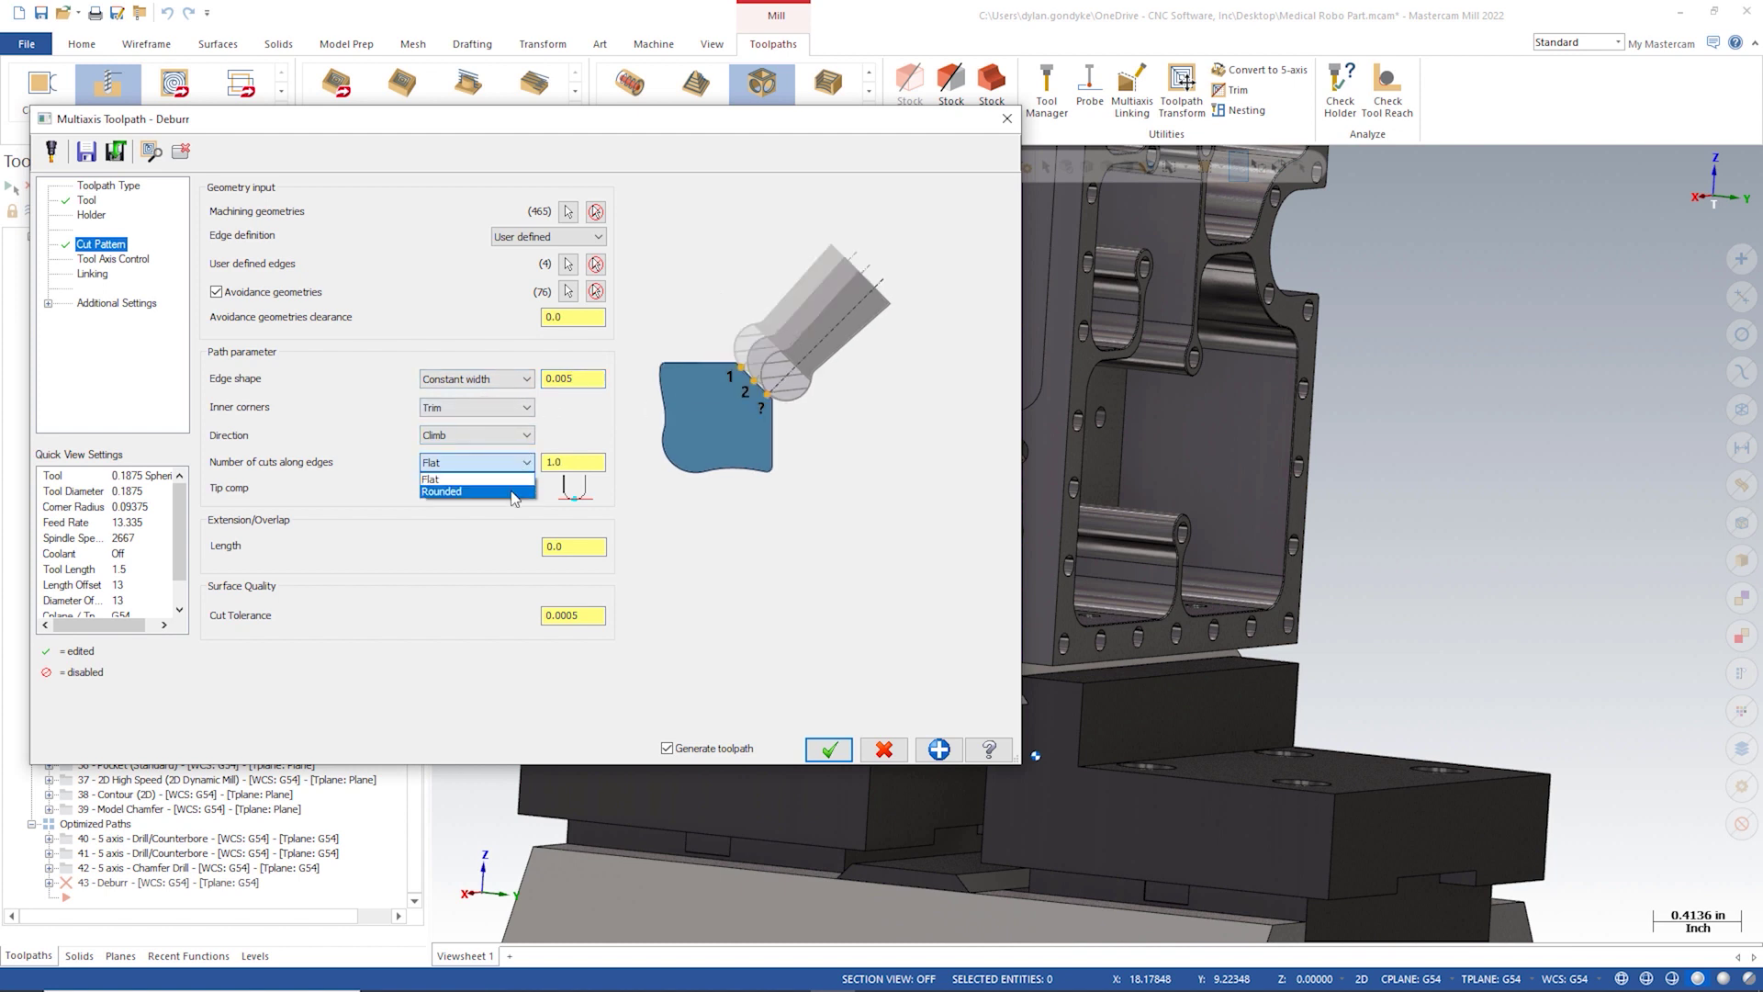
{"action": "left_click", "coordinate": [477, 491]}
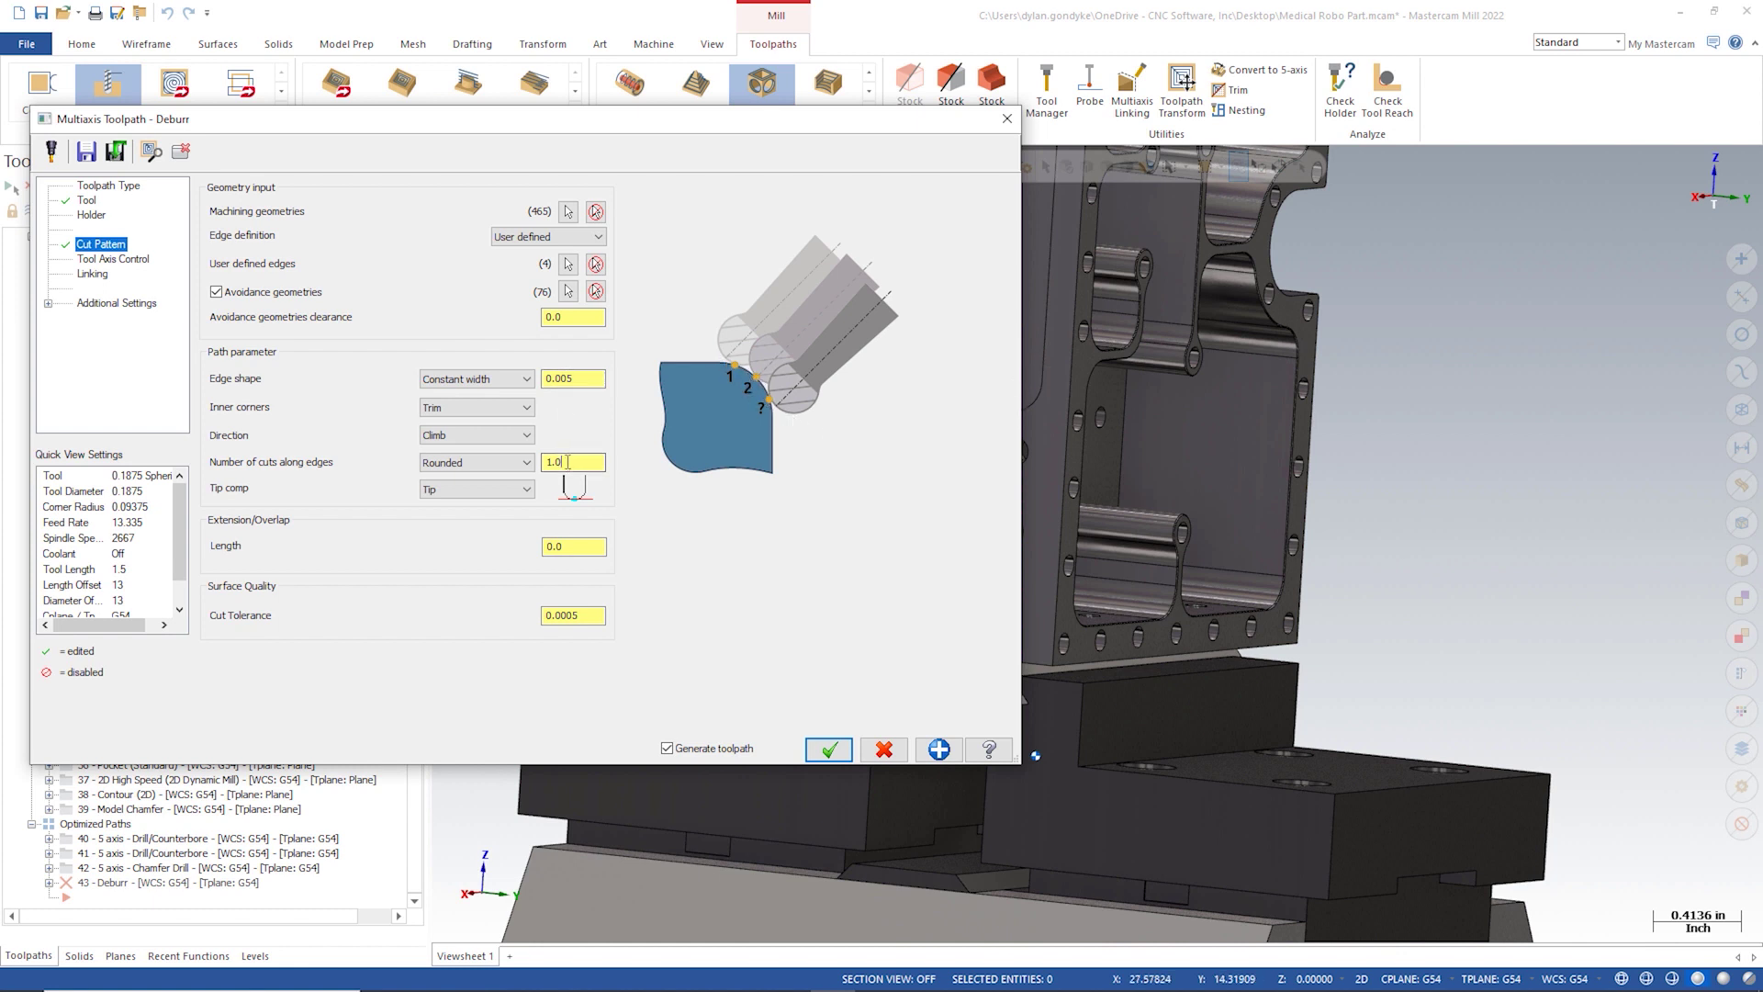
{"action": "left_click", "coordinate": [512, 464]}
{"action": "left_click", "coordinate": [477, 493]}
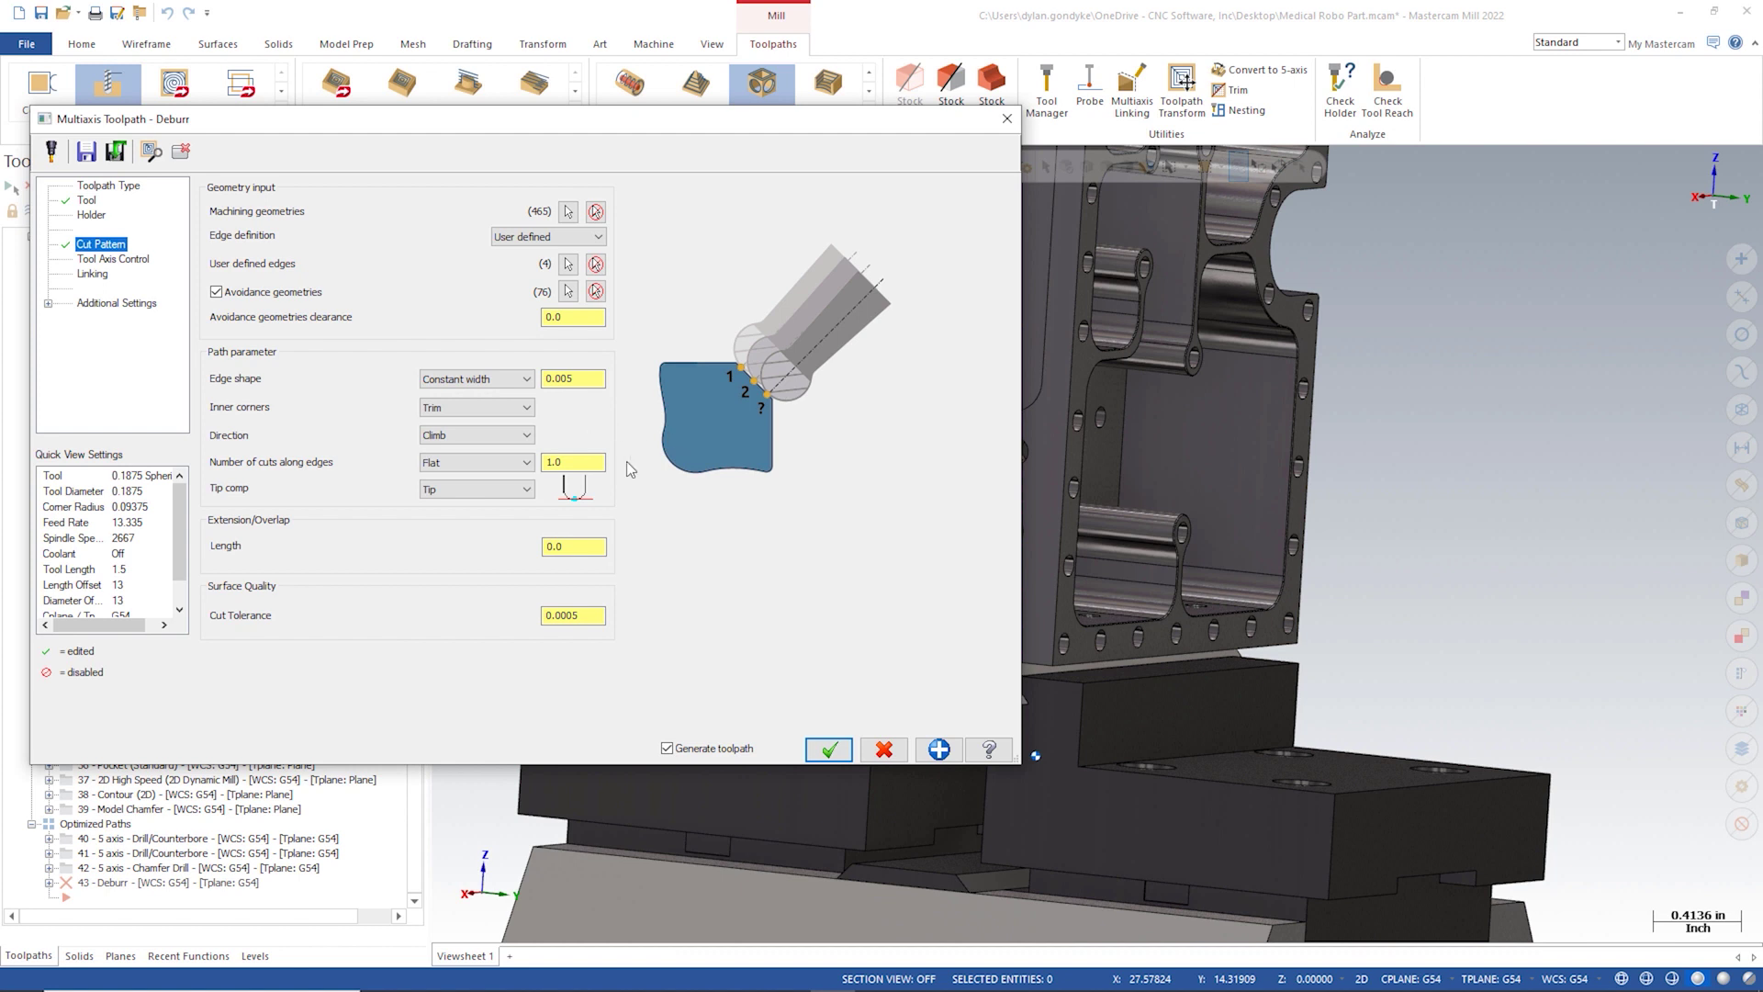
Step: Set the tool axis control to 5 axis (simultaneous) machining with the Normal to contour strategy
{"action": "left_click", "coordinate": [118, 259]}
{"action": "left_click", "coordinate": [460, 214]}
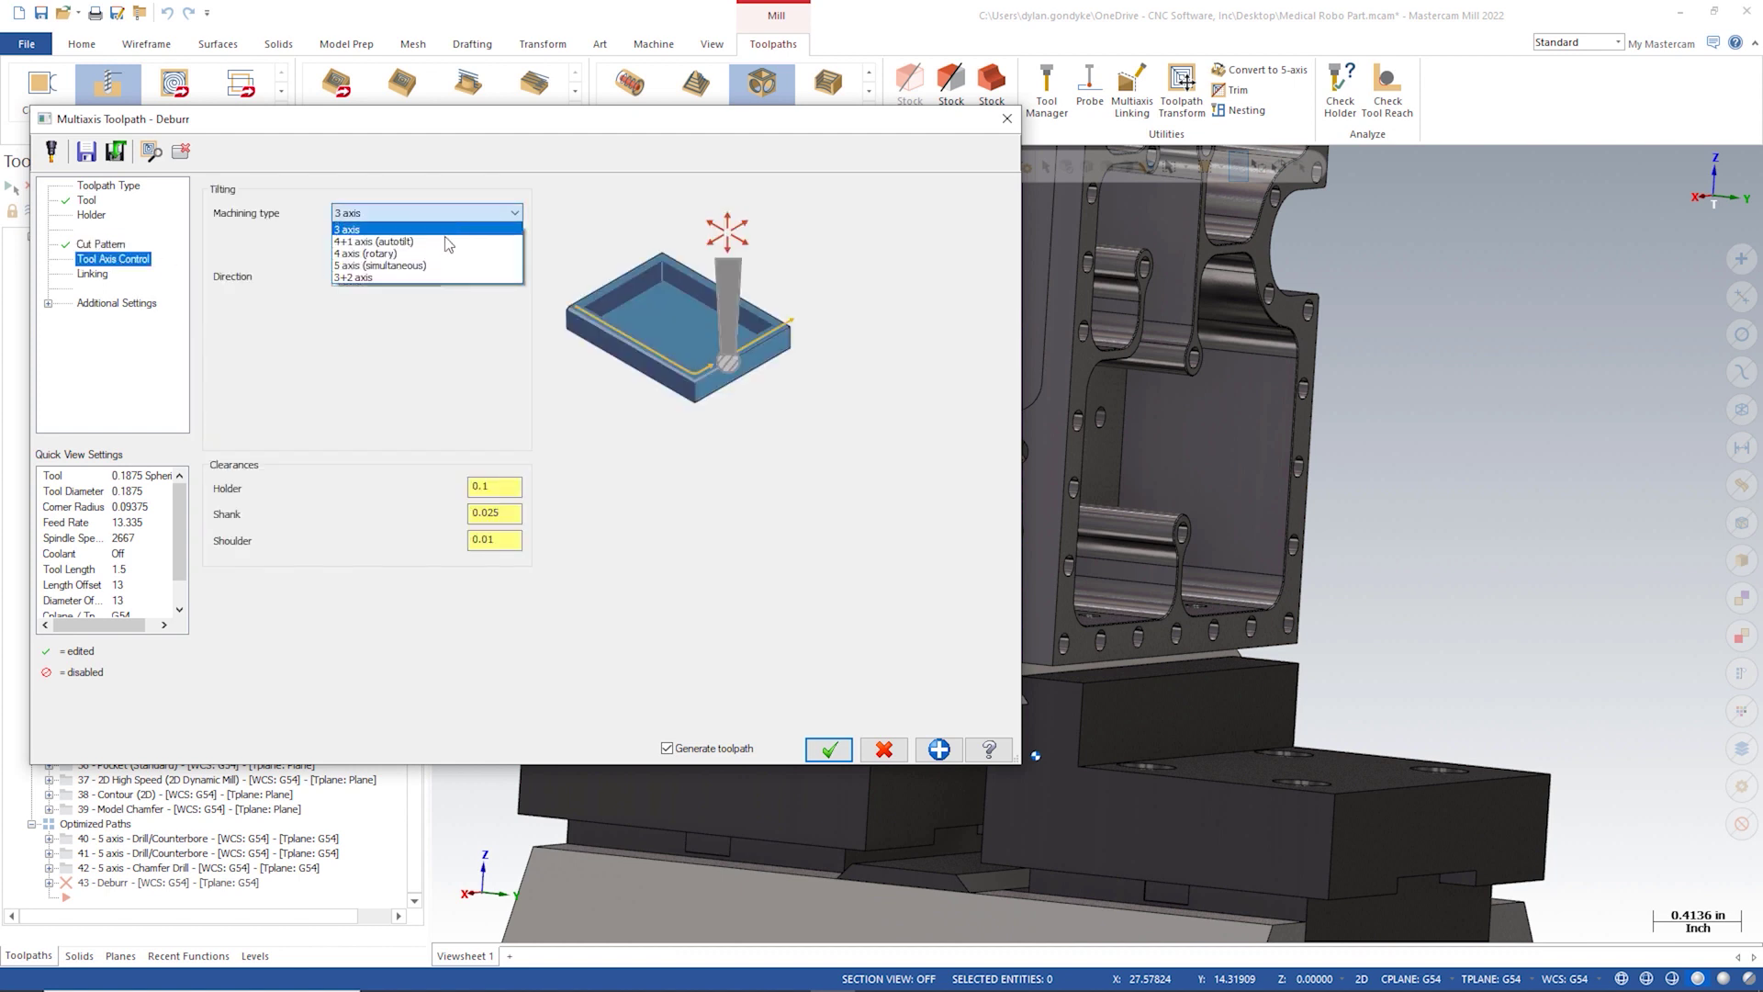
{"action": "left_click", "coordinate": [409, 265]}
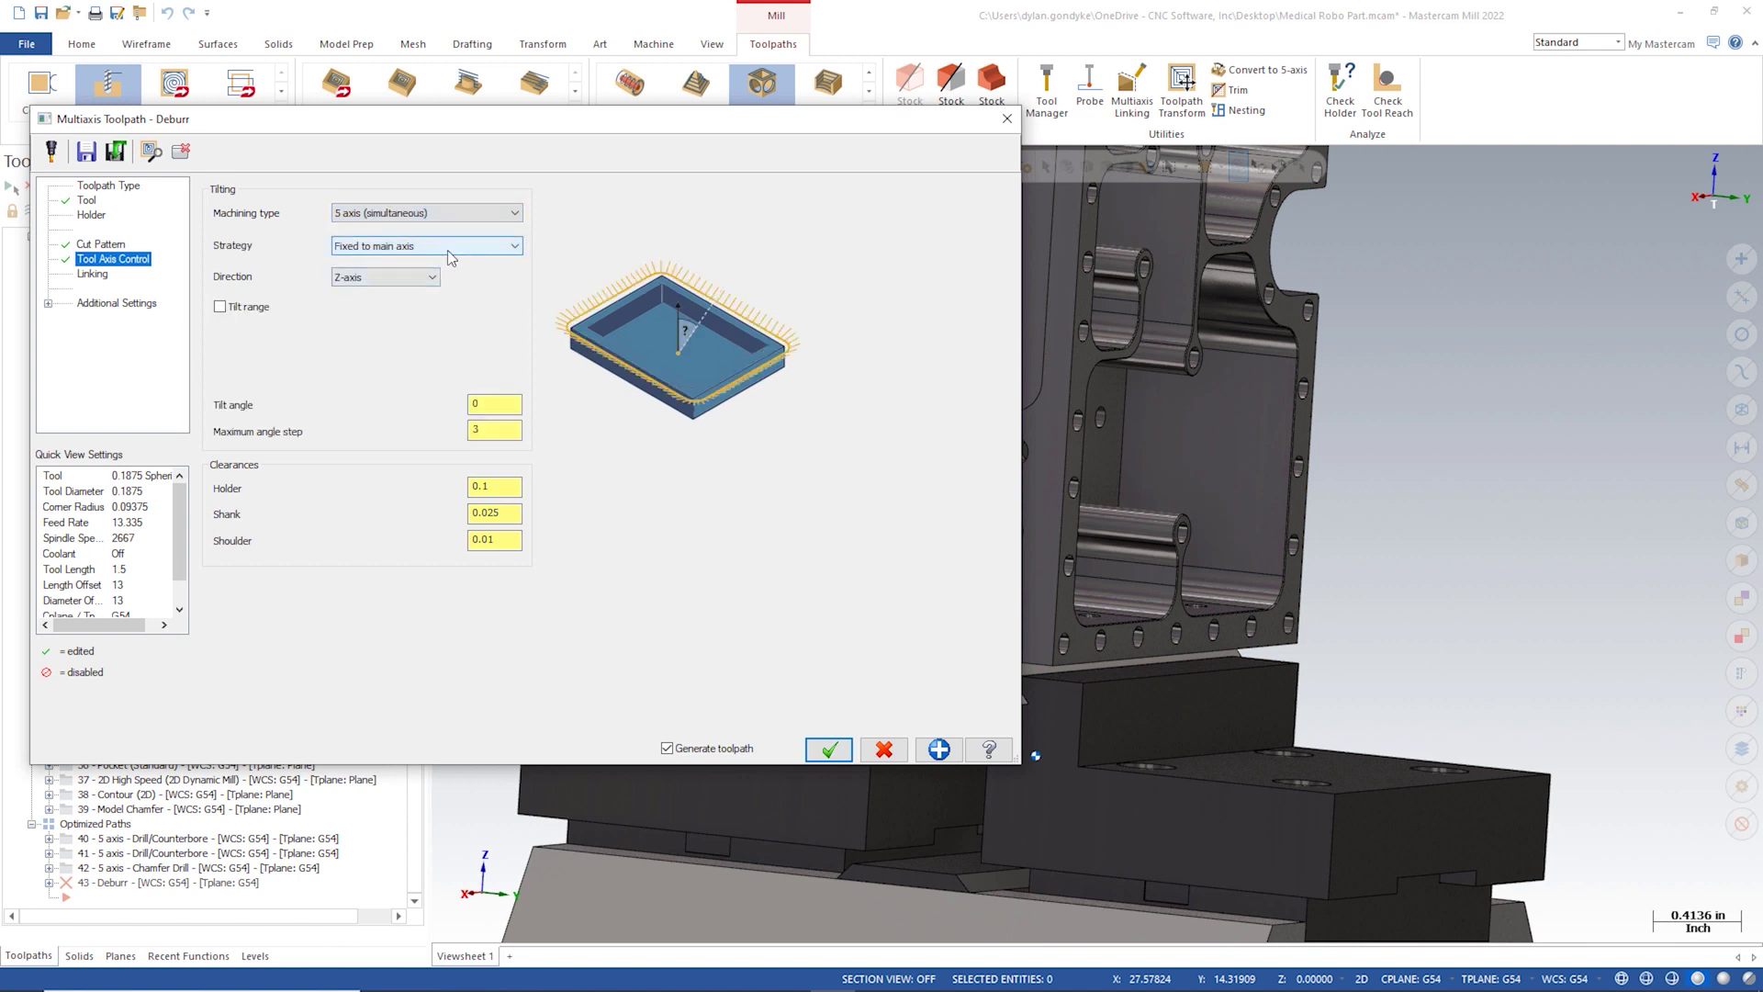
{"action": "left_click", "coordinate": [446, 249]}
{"action": "left_click", "coordinate": [430, 267]}
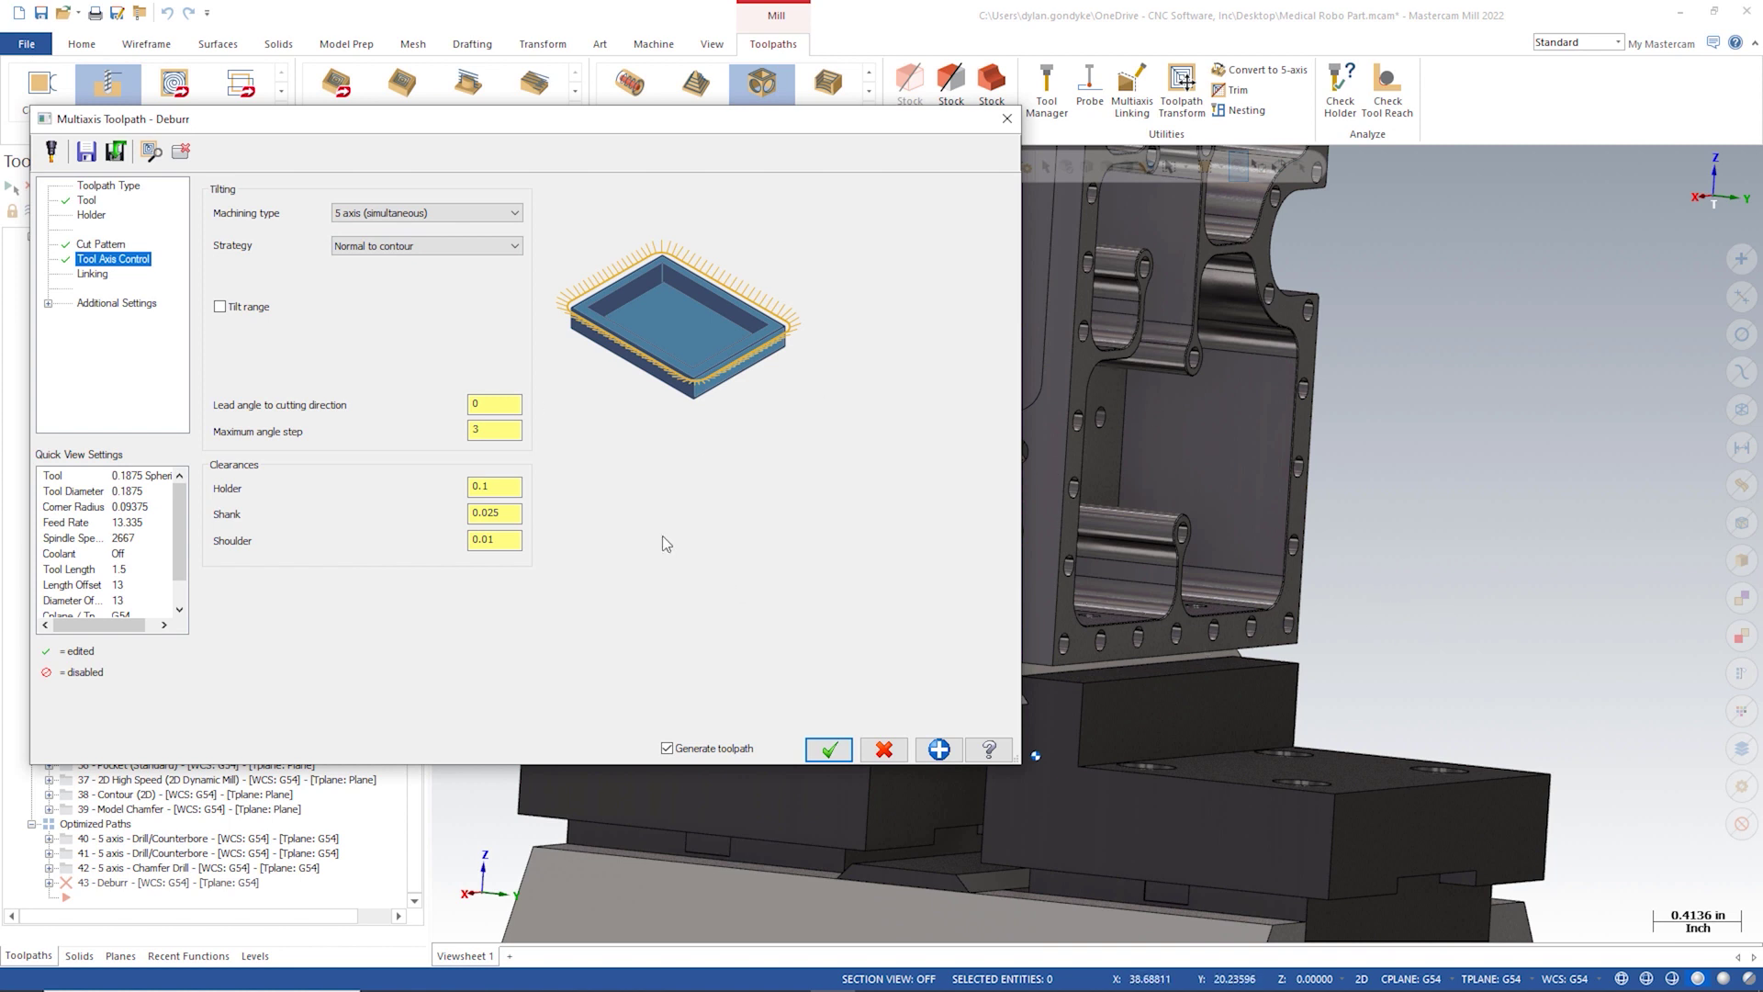
Step: Enable the tilt range about the Z-axis with minimum 0 and maximum 90, and generate the Deburr toolpath
{"action": "left_click", "coordinate": [219, 307]}
{"action": "left_click_drag", "start_coordinate": [509, 339], "coordinate": [423, 335]}
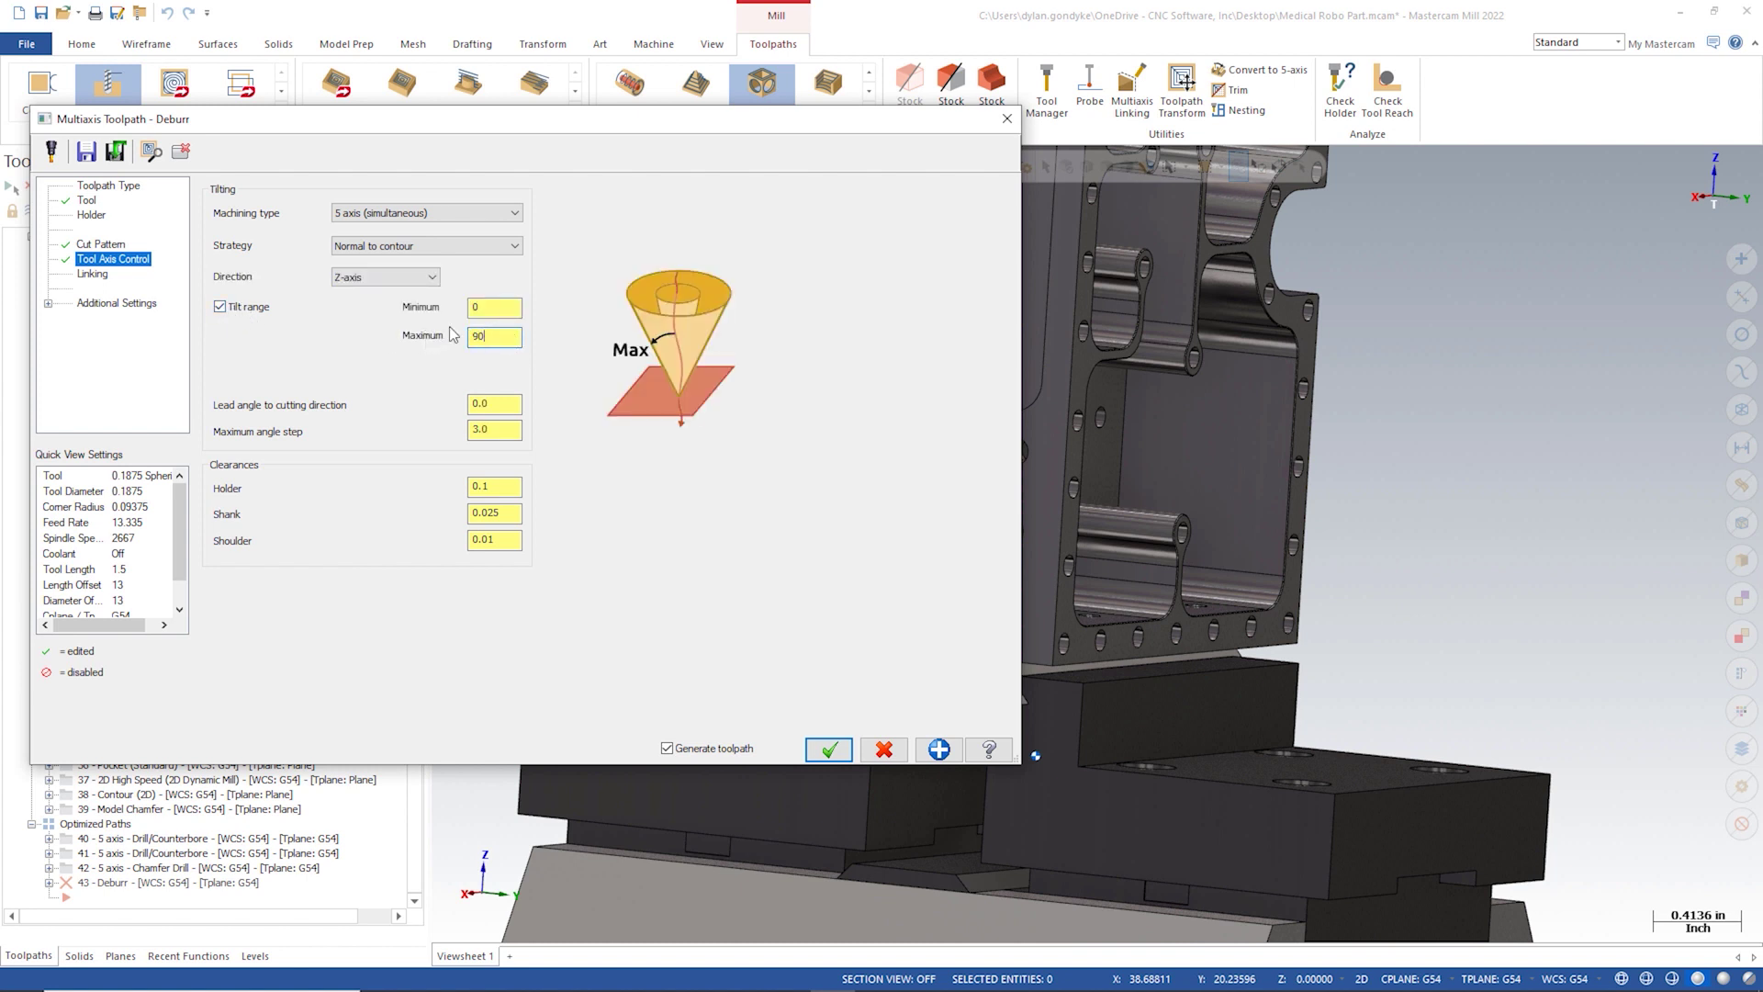
{"action": "left_click", "coordinate": [506, 306]}
{"action": "left_click", "coordinate": [501, 340]}
{"action": "left_click", "coordinate": [830, 751]}
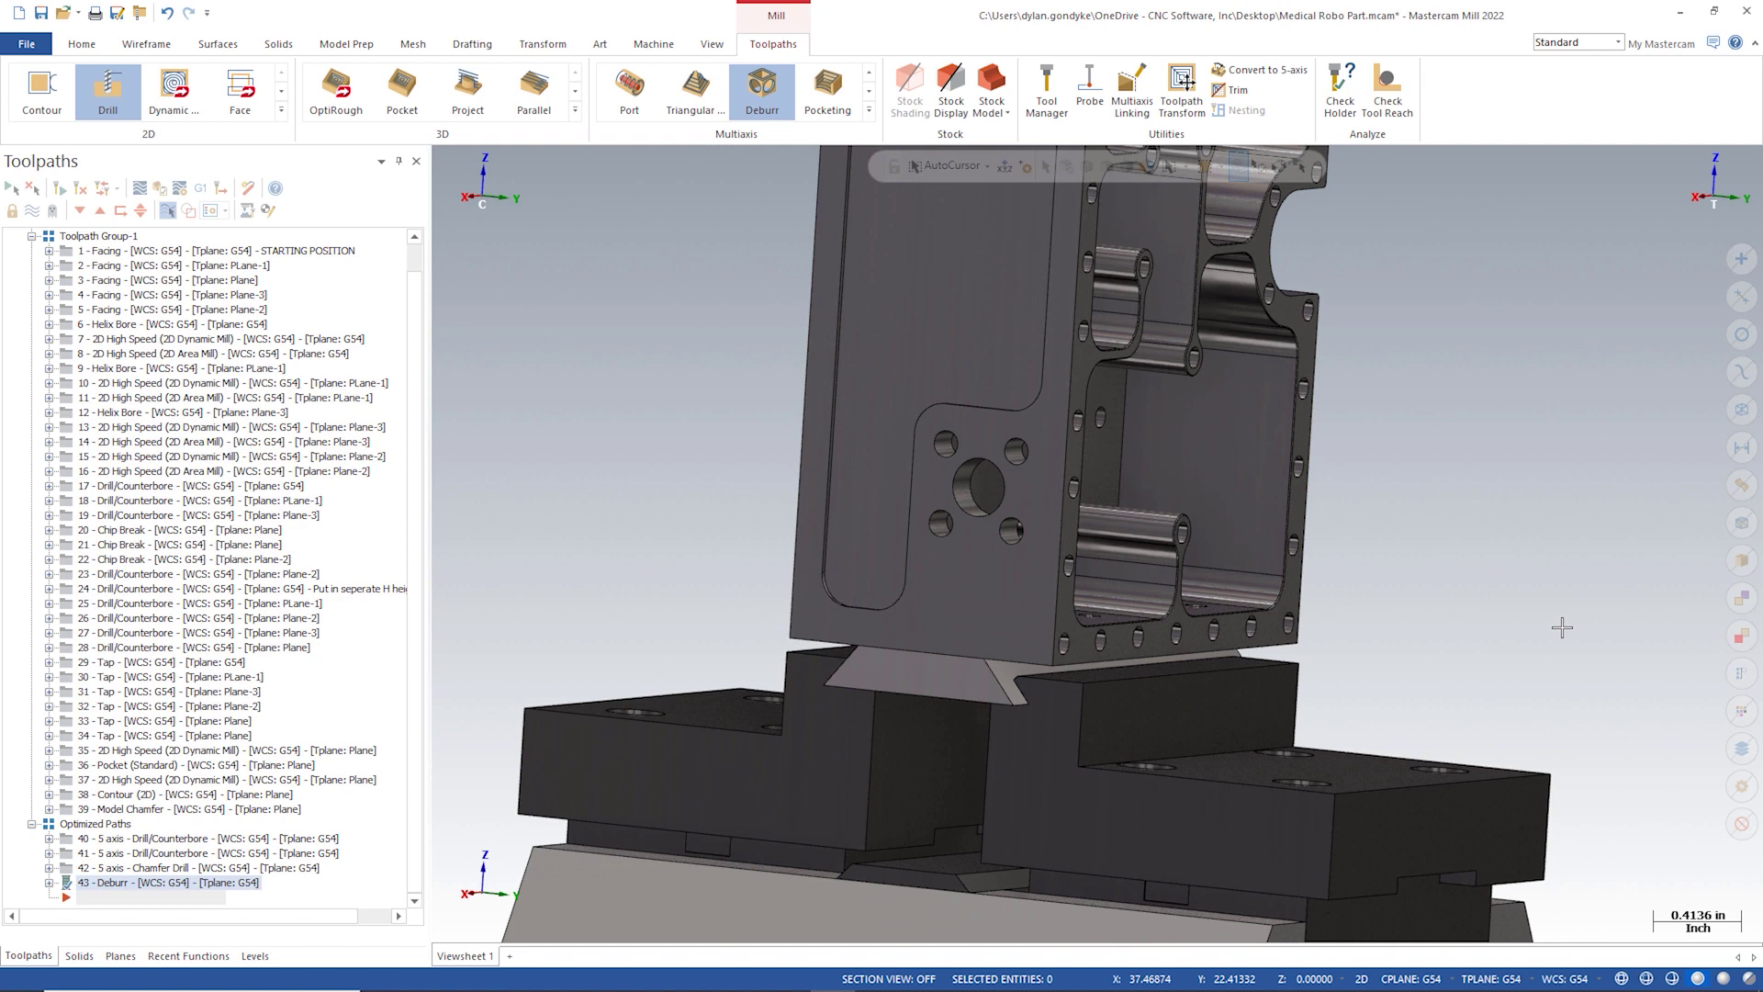
Step: Backplot the Deburr toolpath and examine how the ball-nosed tool cuts the part's bottom edge beside the dovetail
{"action": "scroll", "coordinate": [1559, 623], "scroll_direction": "down", "scroll_amount": 4}
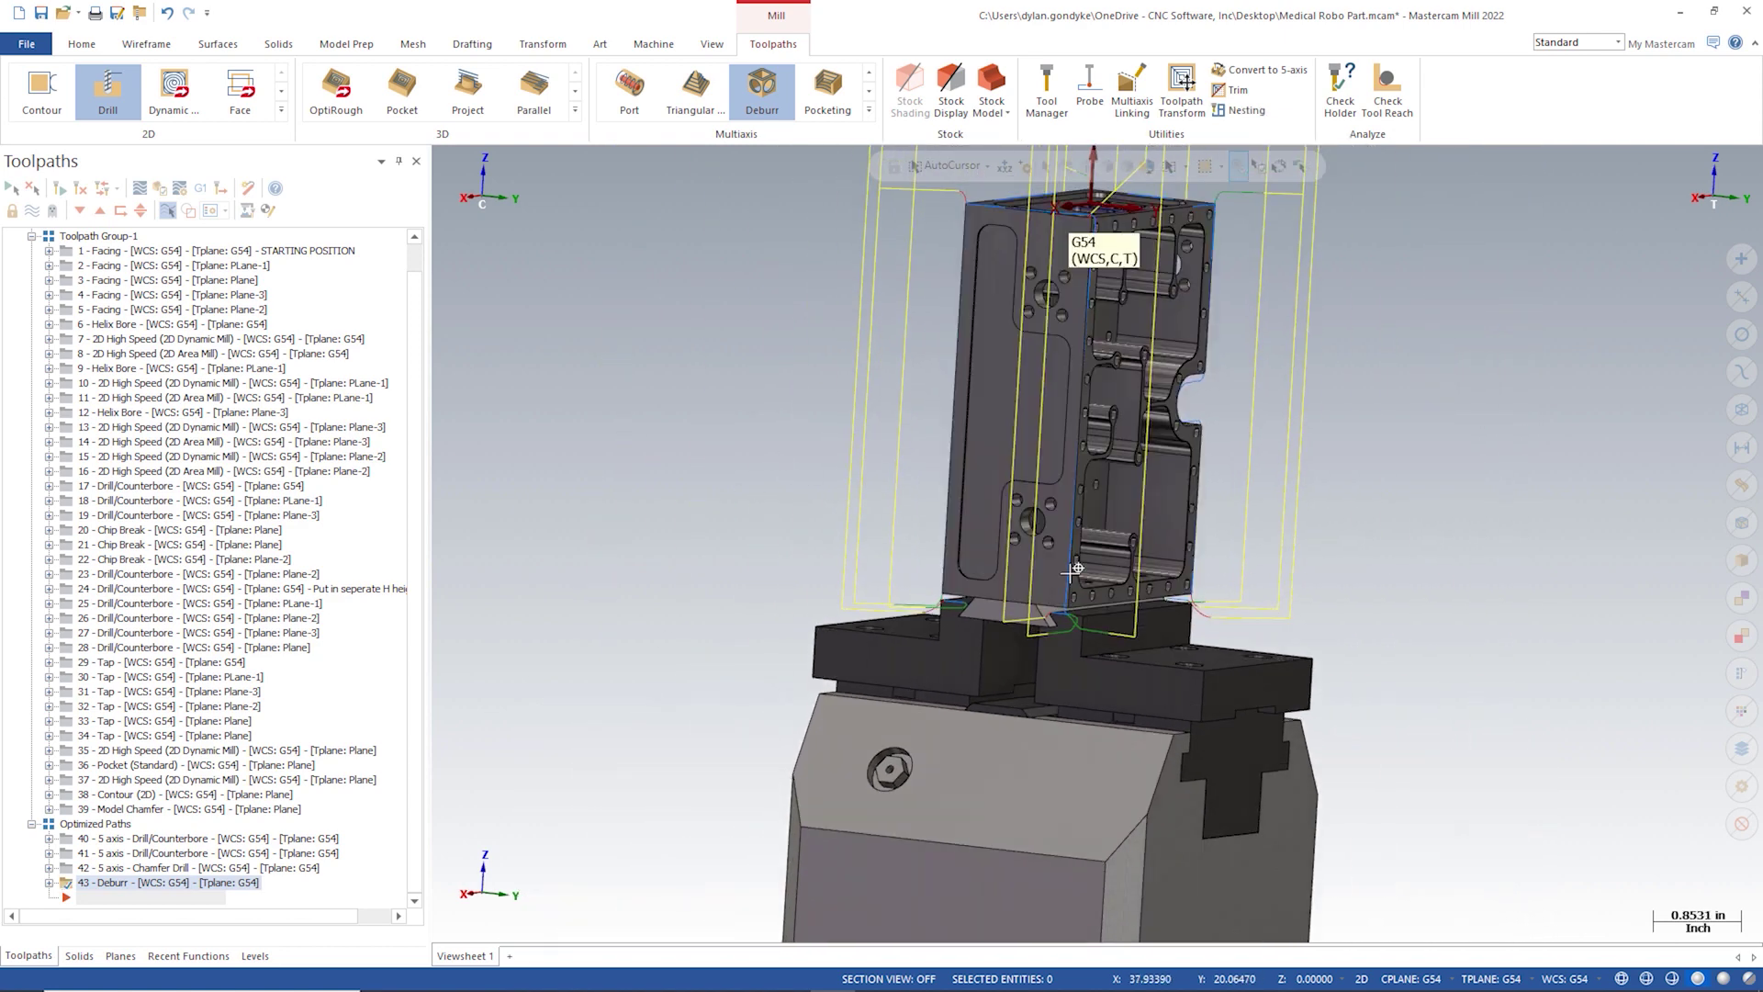
{"action": "middle_click_drag", "start_coordinate": [1071, 573], "coordinate": [1070, 624]}
{"action": "scroll", "coordinate": [519, 579], "scroll_direction": "down", "scroll_amount": 1}
{"action": "left_click", "coordinate": [139, 190]}
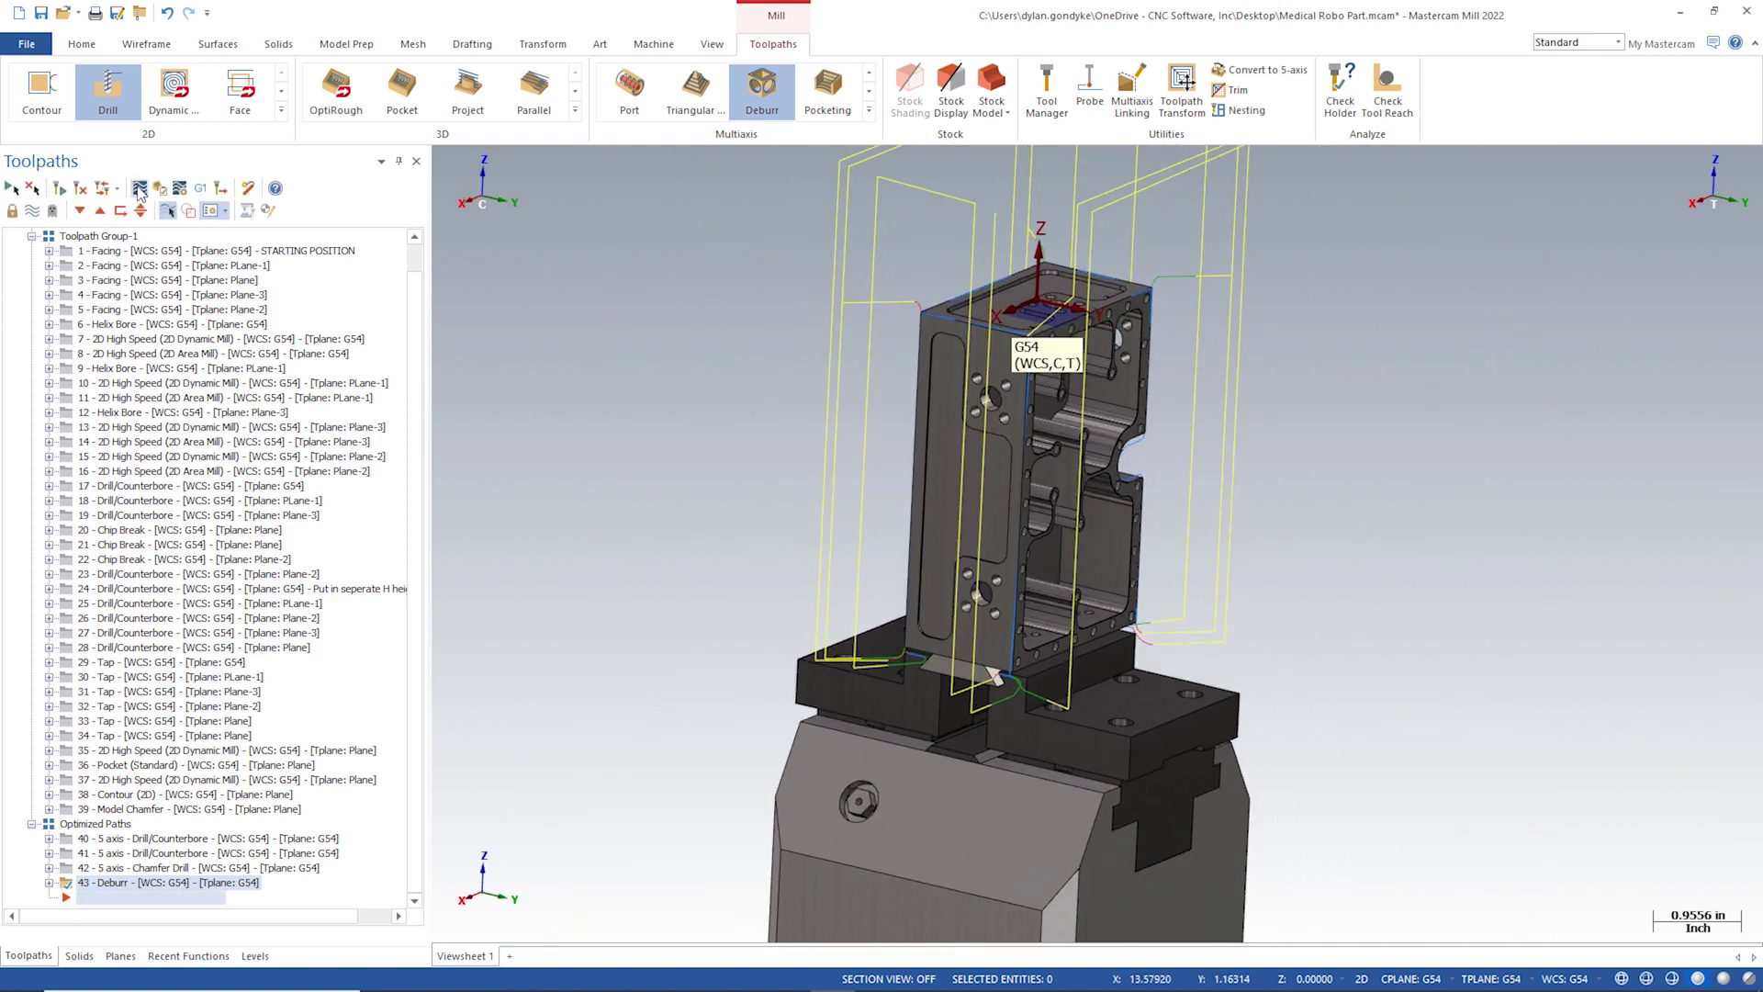
{"action": "left_click", "coordinate": [138, 190]}
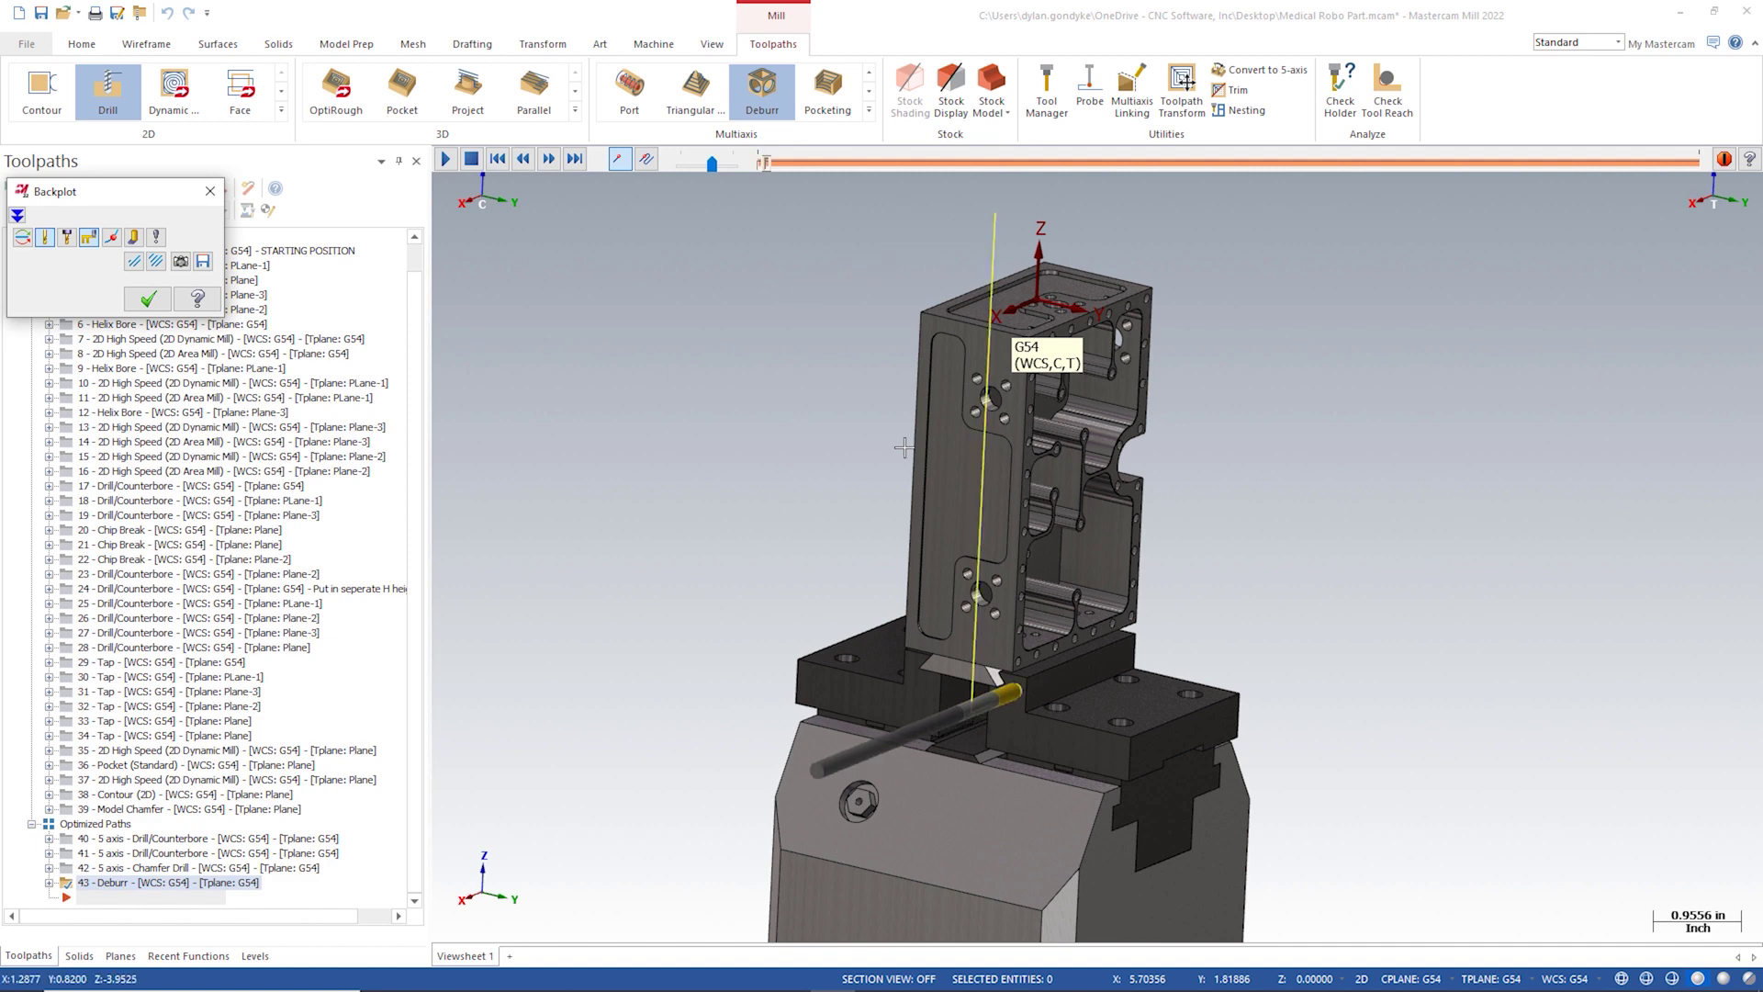
{"action": "scroll", "coordinate": [992, 515], "scroll_direction": "up", "scroll_amount": 2}
{"action": "scroll", "coordinate": [941, 779], "scroll_direction": "up", "scroll_amount": 1}
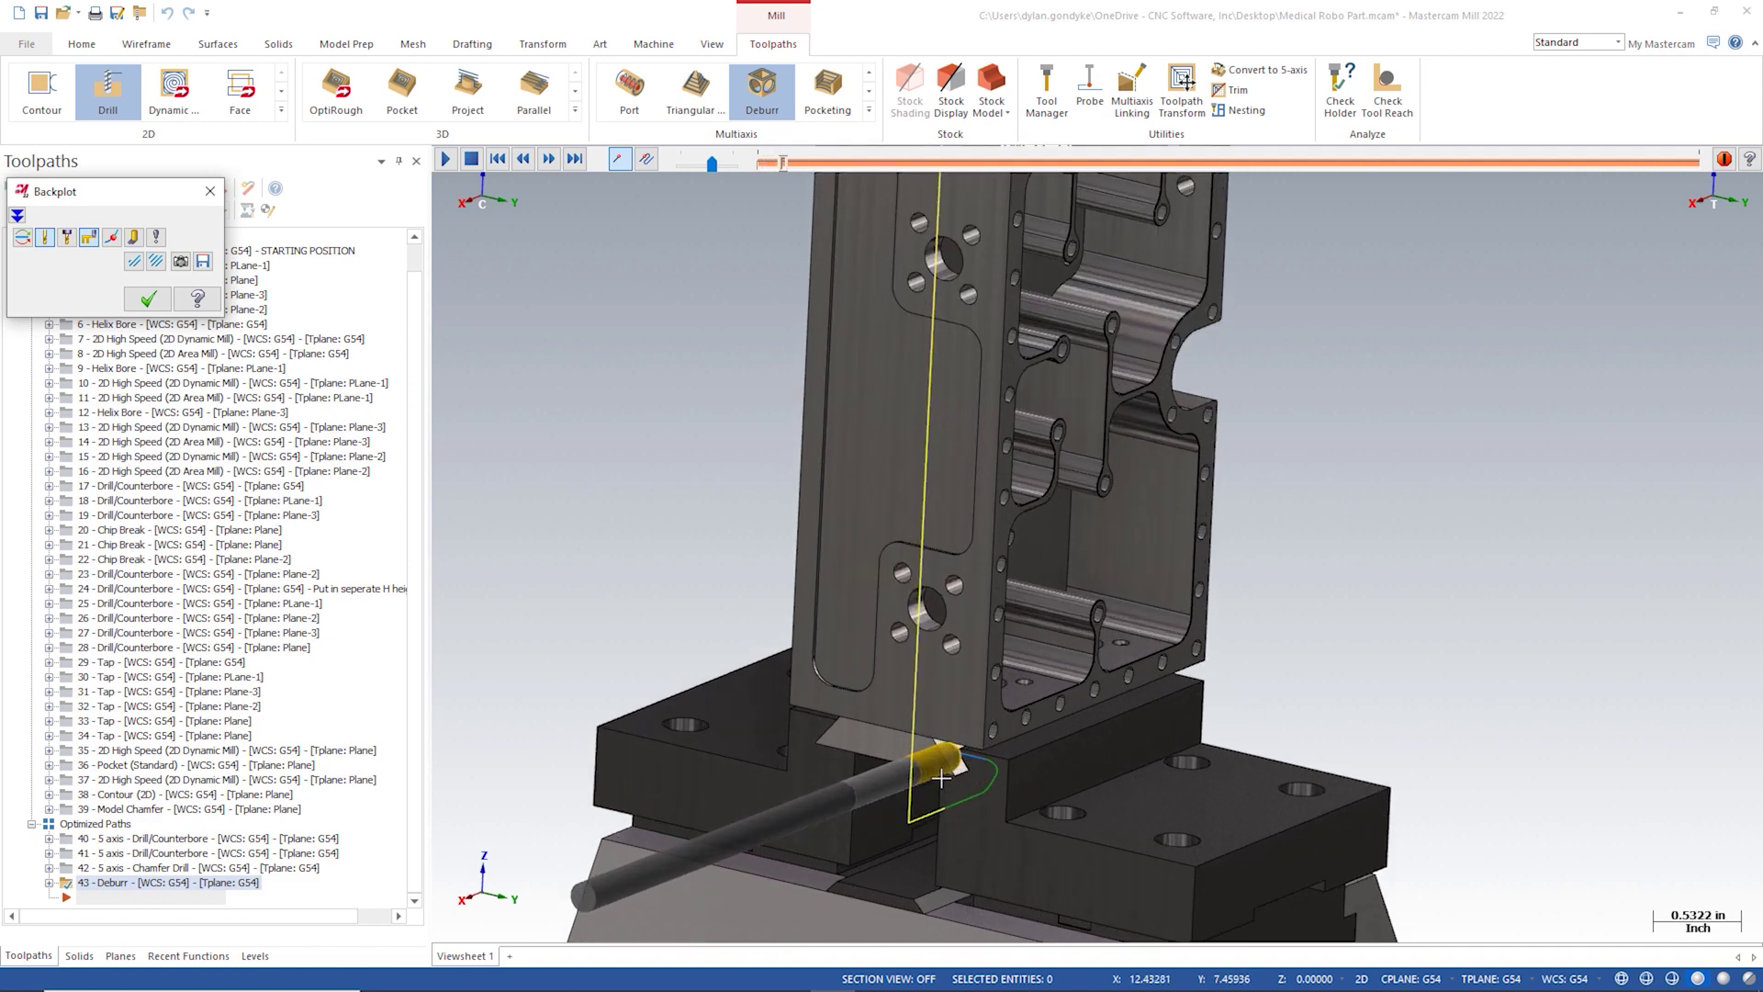
{"action": "middle_click_drag", "start_coordinate": [941, 778], "coordinate": [1015, 712]}
{"action": "scroll", "coordinate": [1016, 711], "scroll_direction": "up", "scroll_amount": 2}
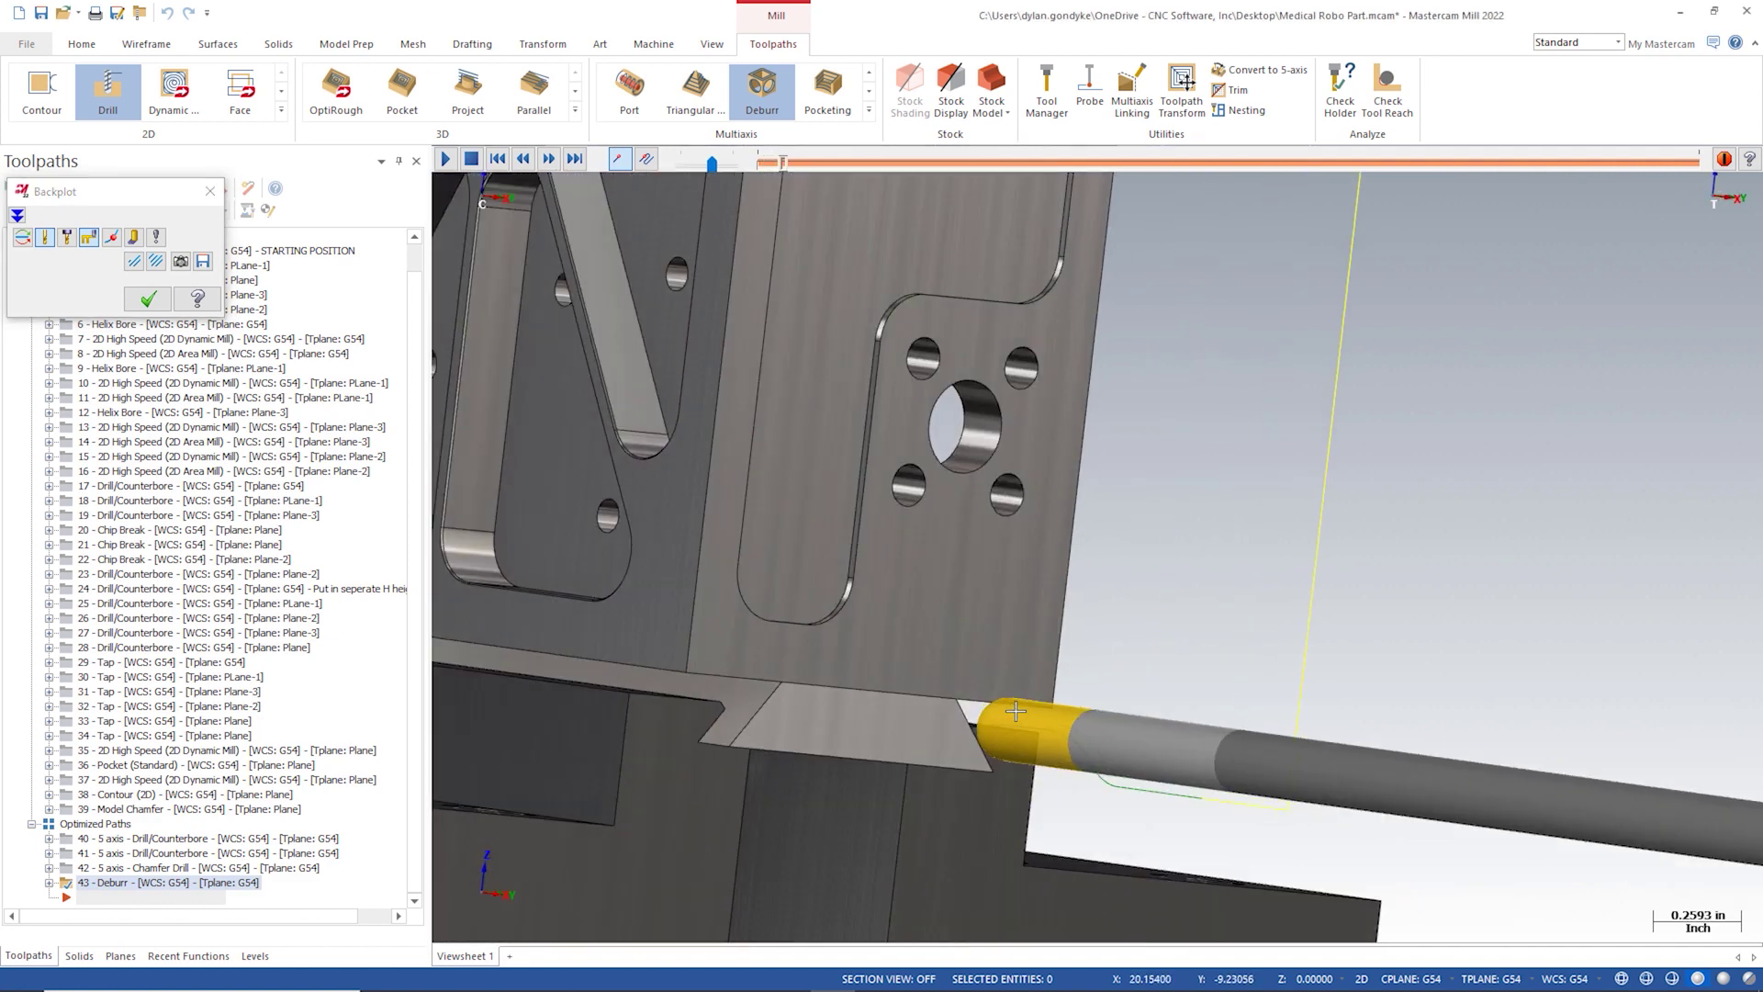
{"action": "scroll", "coordinate": [1015, 712], "scroll_direction": "up", "scroll_amount": 2}
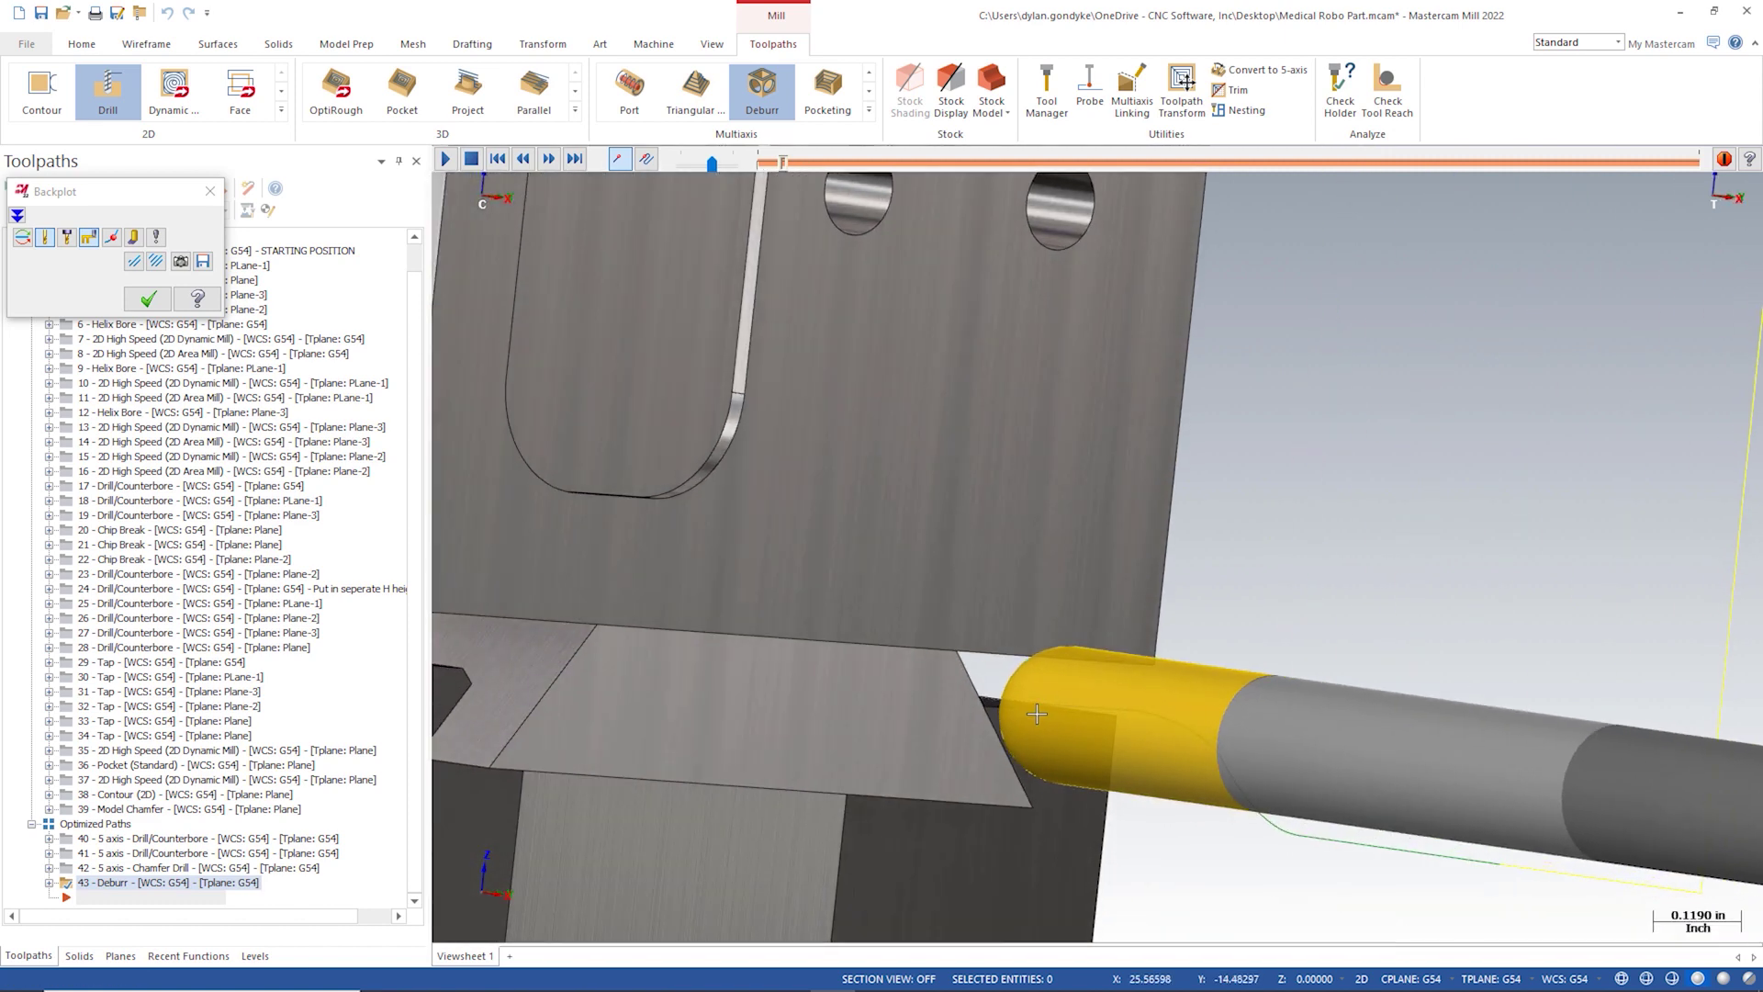
{"action": "middle_click_drag", "start_coordinate": [1037, 715], "coordinate": [994, 612]}
Step: Advance the backplot through the remaining side and top edges to the end, checking the tool's tilt along the part
{"action": "scroll", "coordinate": [993, 634], "scroll_direction": "down", "scroll_amount": 5}
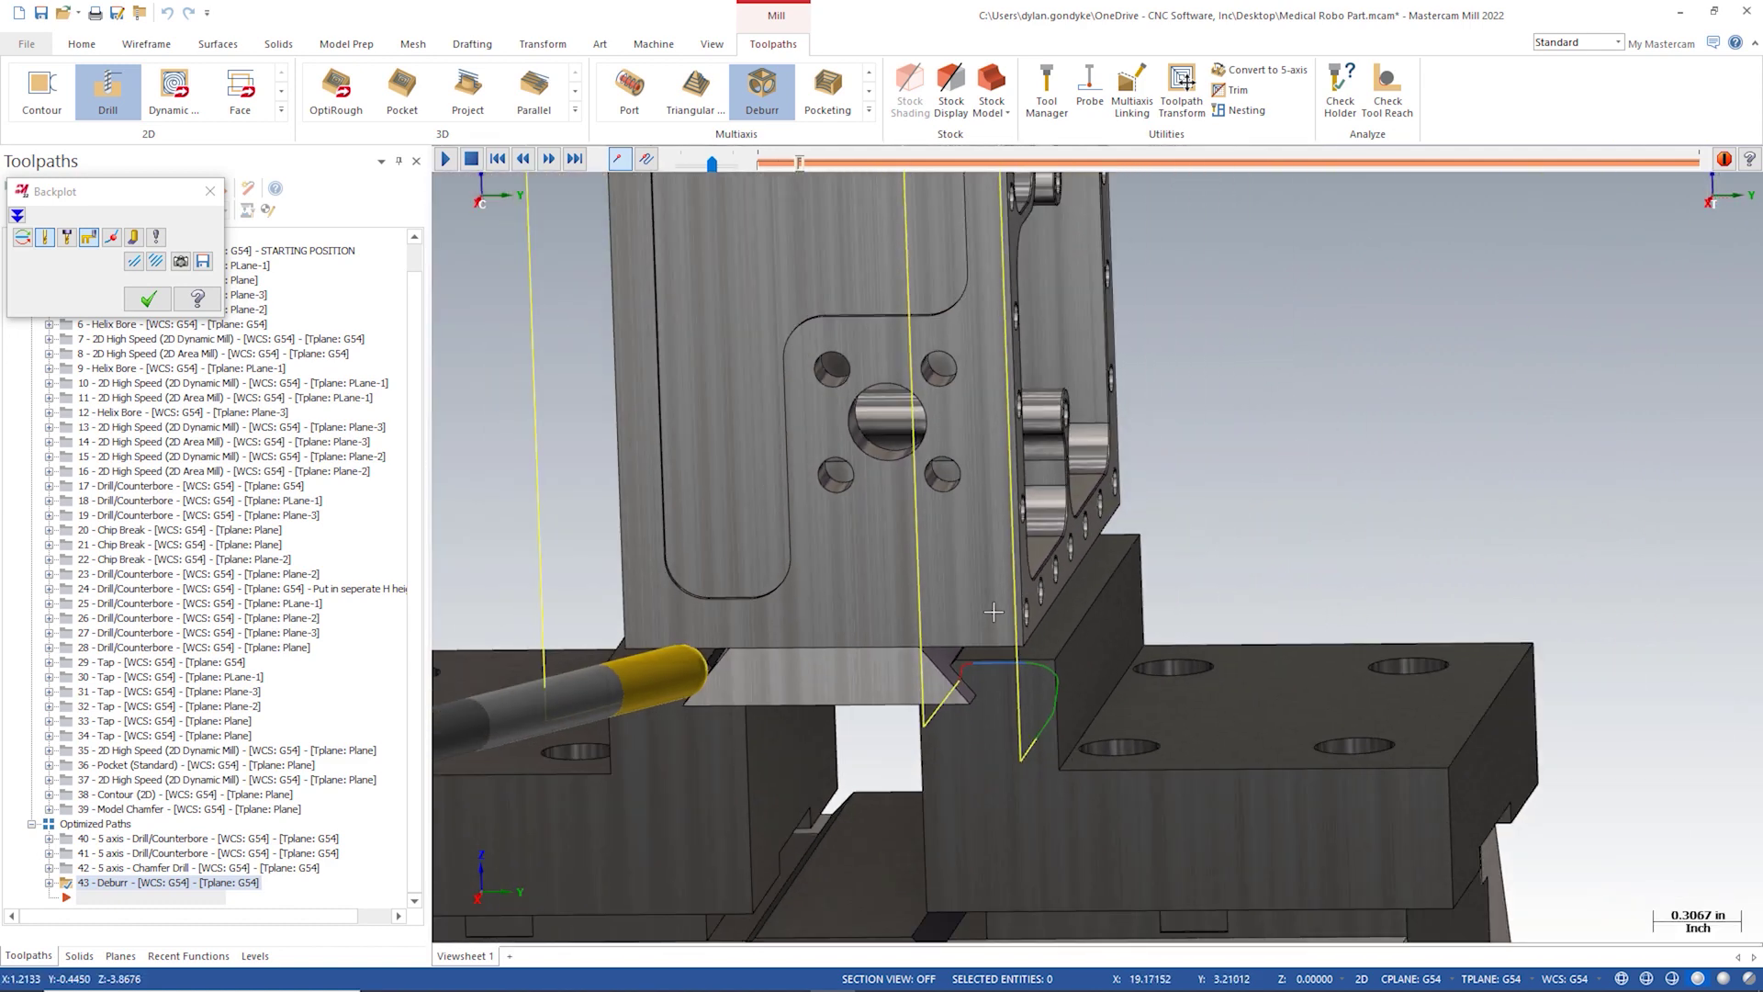
{"action": "scroll", "coordinate": [973, 623], "scroll_direction": "down", "scroll_amount": 2}
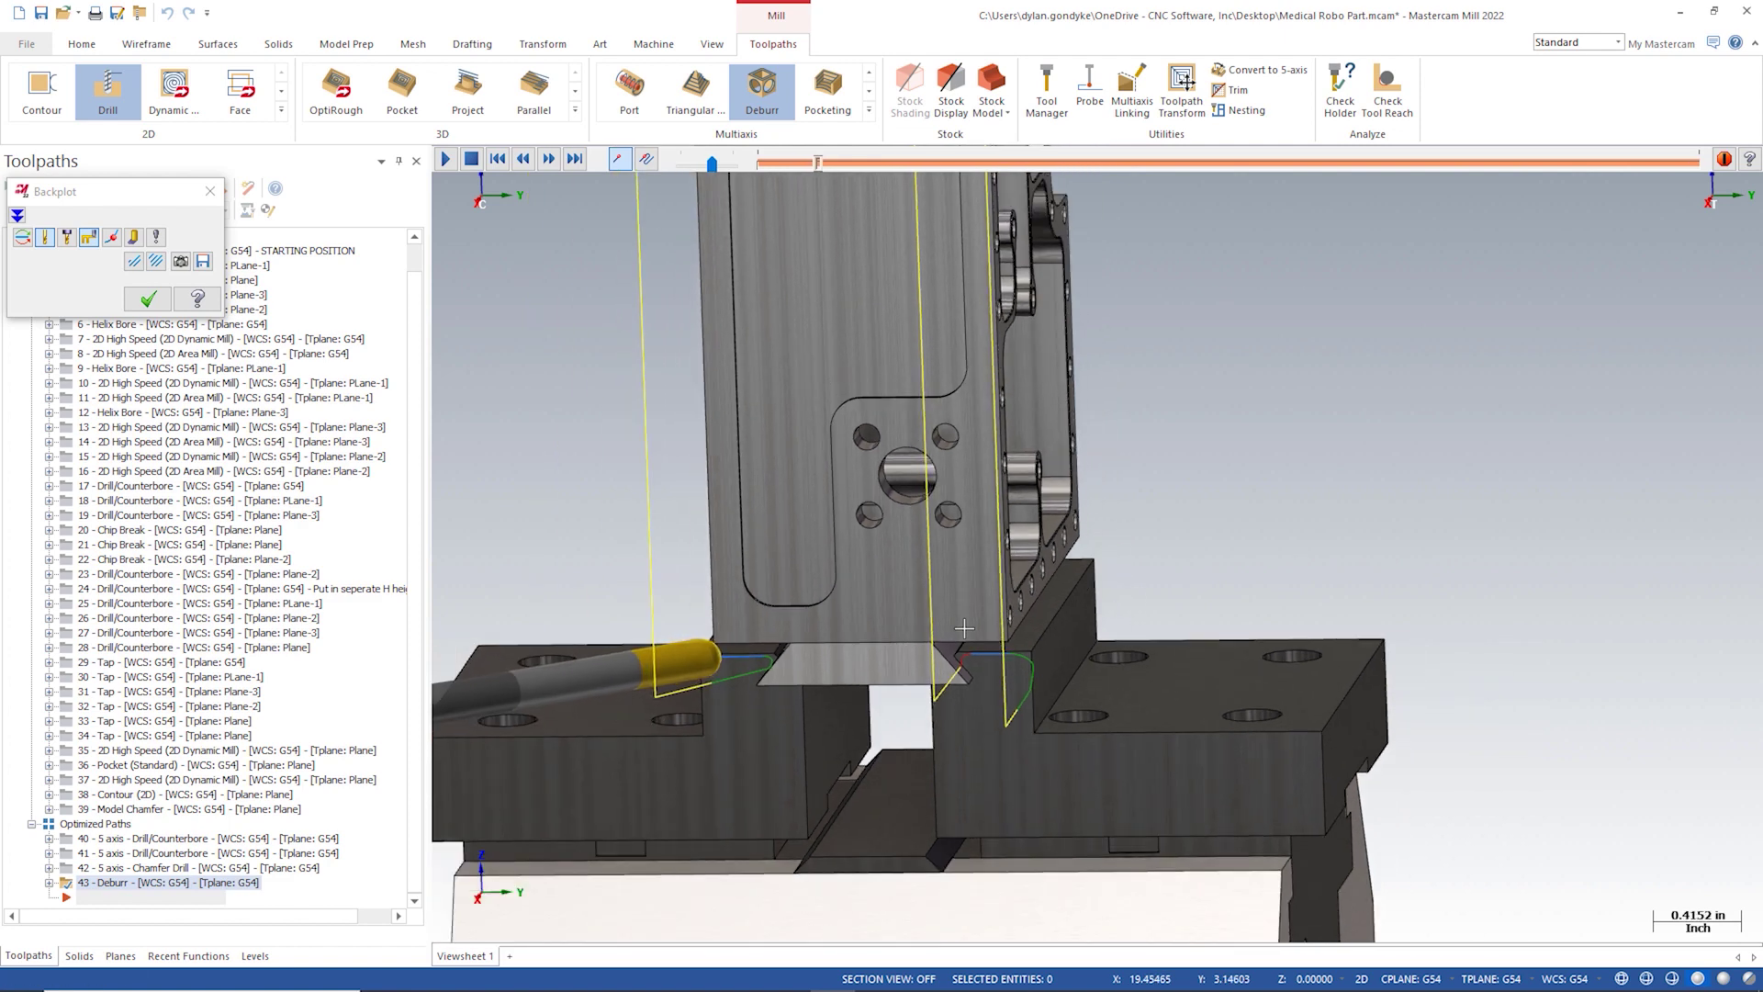
{"action": "middle_click_drag", "start_coordinate": [964, 628], "coordinate": [837, 671]}
{"action": "left_click_drag", "start_coordinate": [880, 161], "coordinate": [909, 162]}
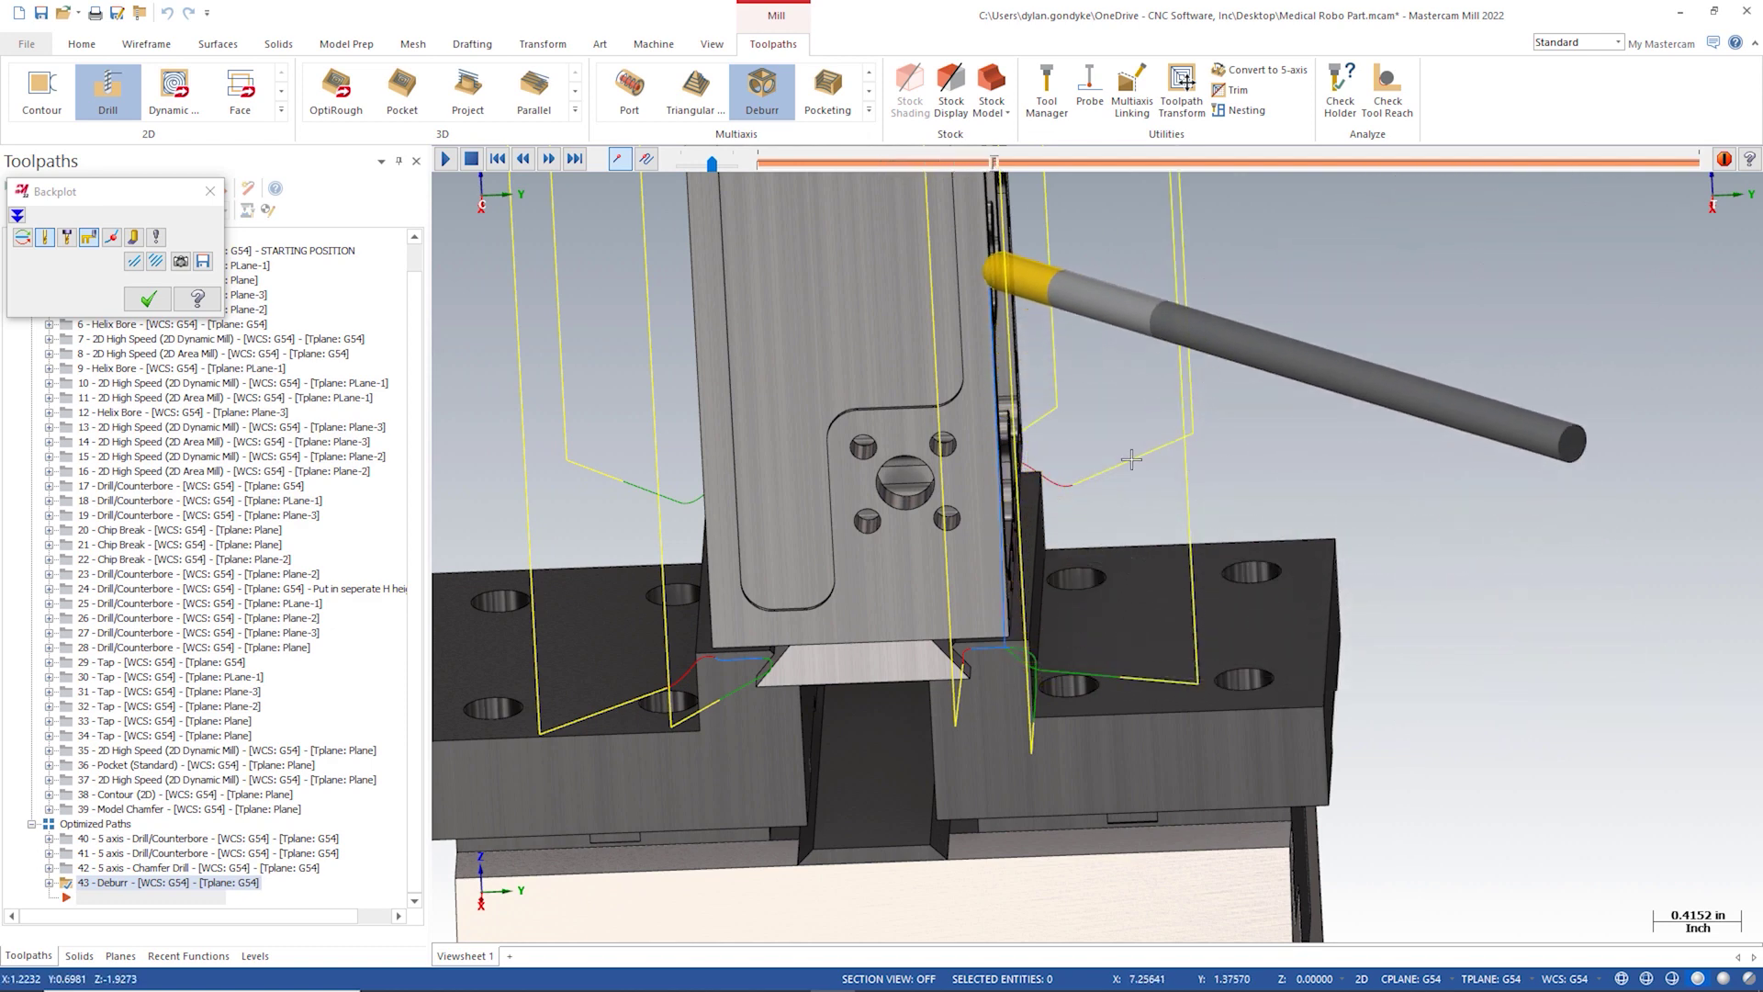
{"action": "scroll", "coordinate": [1131, 459], "scroll_direction": "down", "scroll_amount": 4}
{"action": "left_click_drag", "start_coordinate": [994, 164], "coordinate": [1247, 168]}
{"action": "scroll", "coordinate": [1024, 725], "scroll_direction": "down", "scroll_amount": 3}
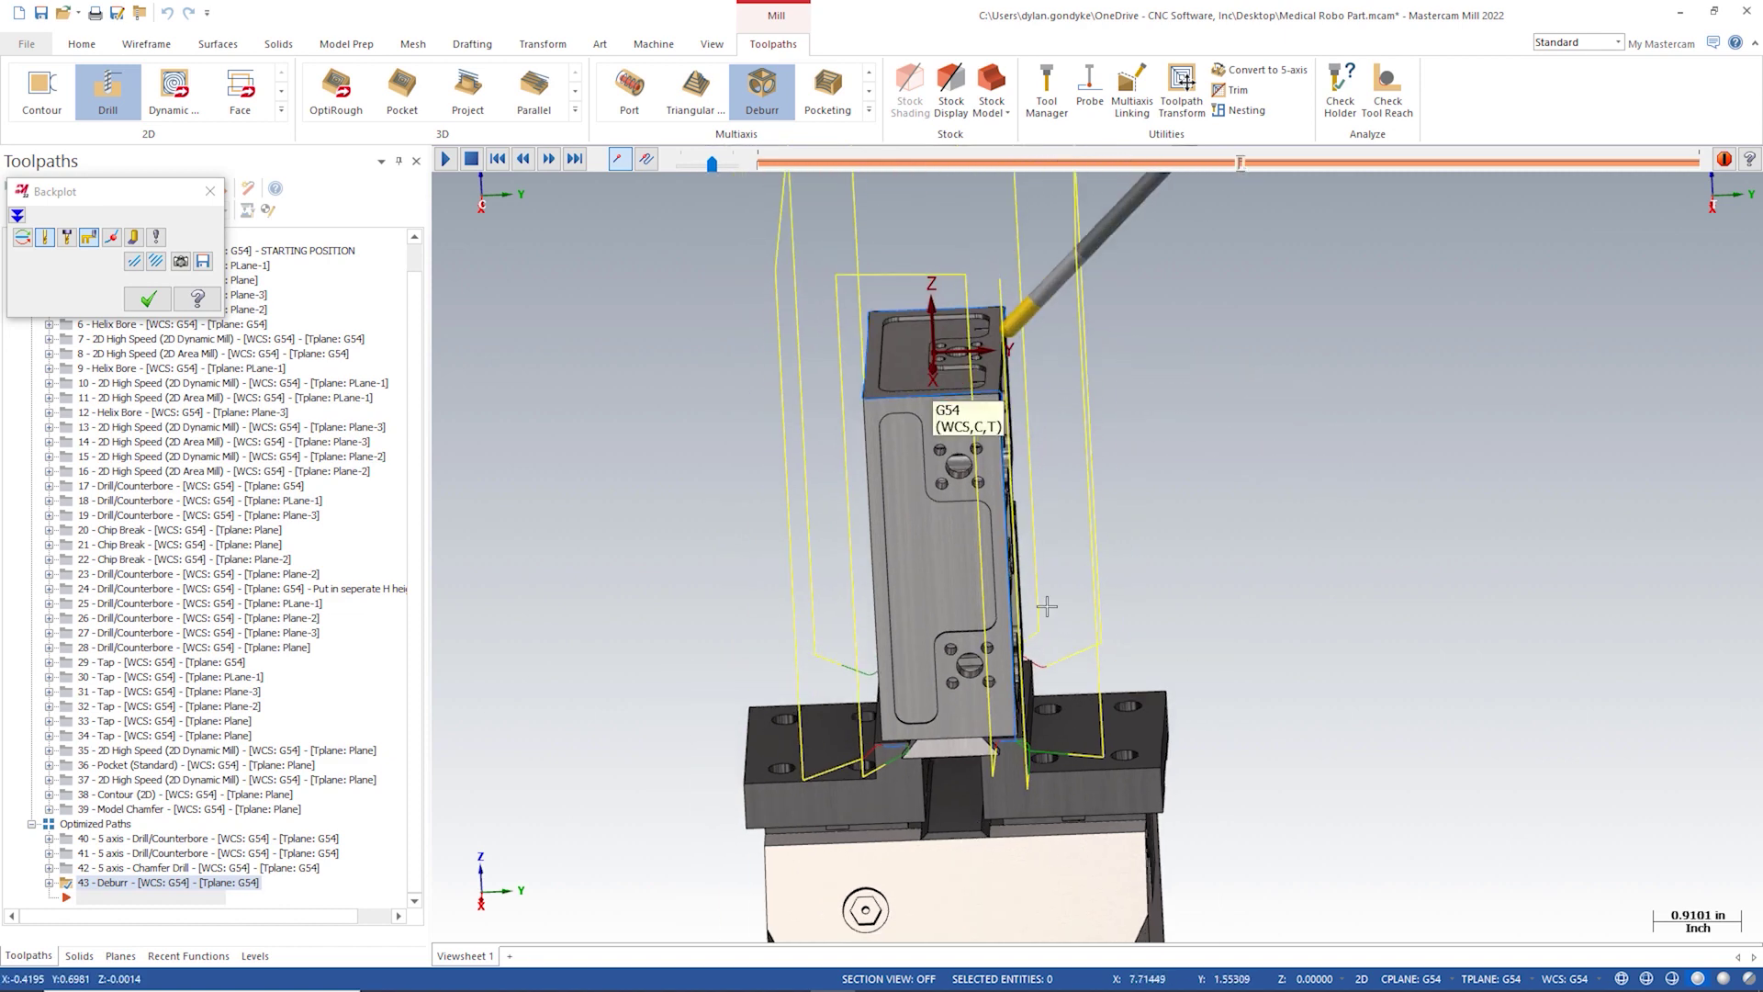
{"action": "middle_click_drag", "start_coordinate": [1046, 602], "coordinate": [964, 606]}
{"action": "scroll", "coordinate": [925, 312], "scroll_direction": "up", "scroll_amount": 2}
{"action": "scroll", "coordinate": [924, 312], "scroll_direction": "up", "scroll_amount": 1}
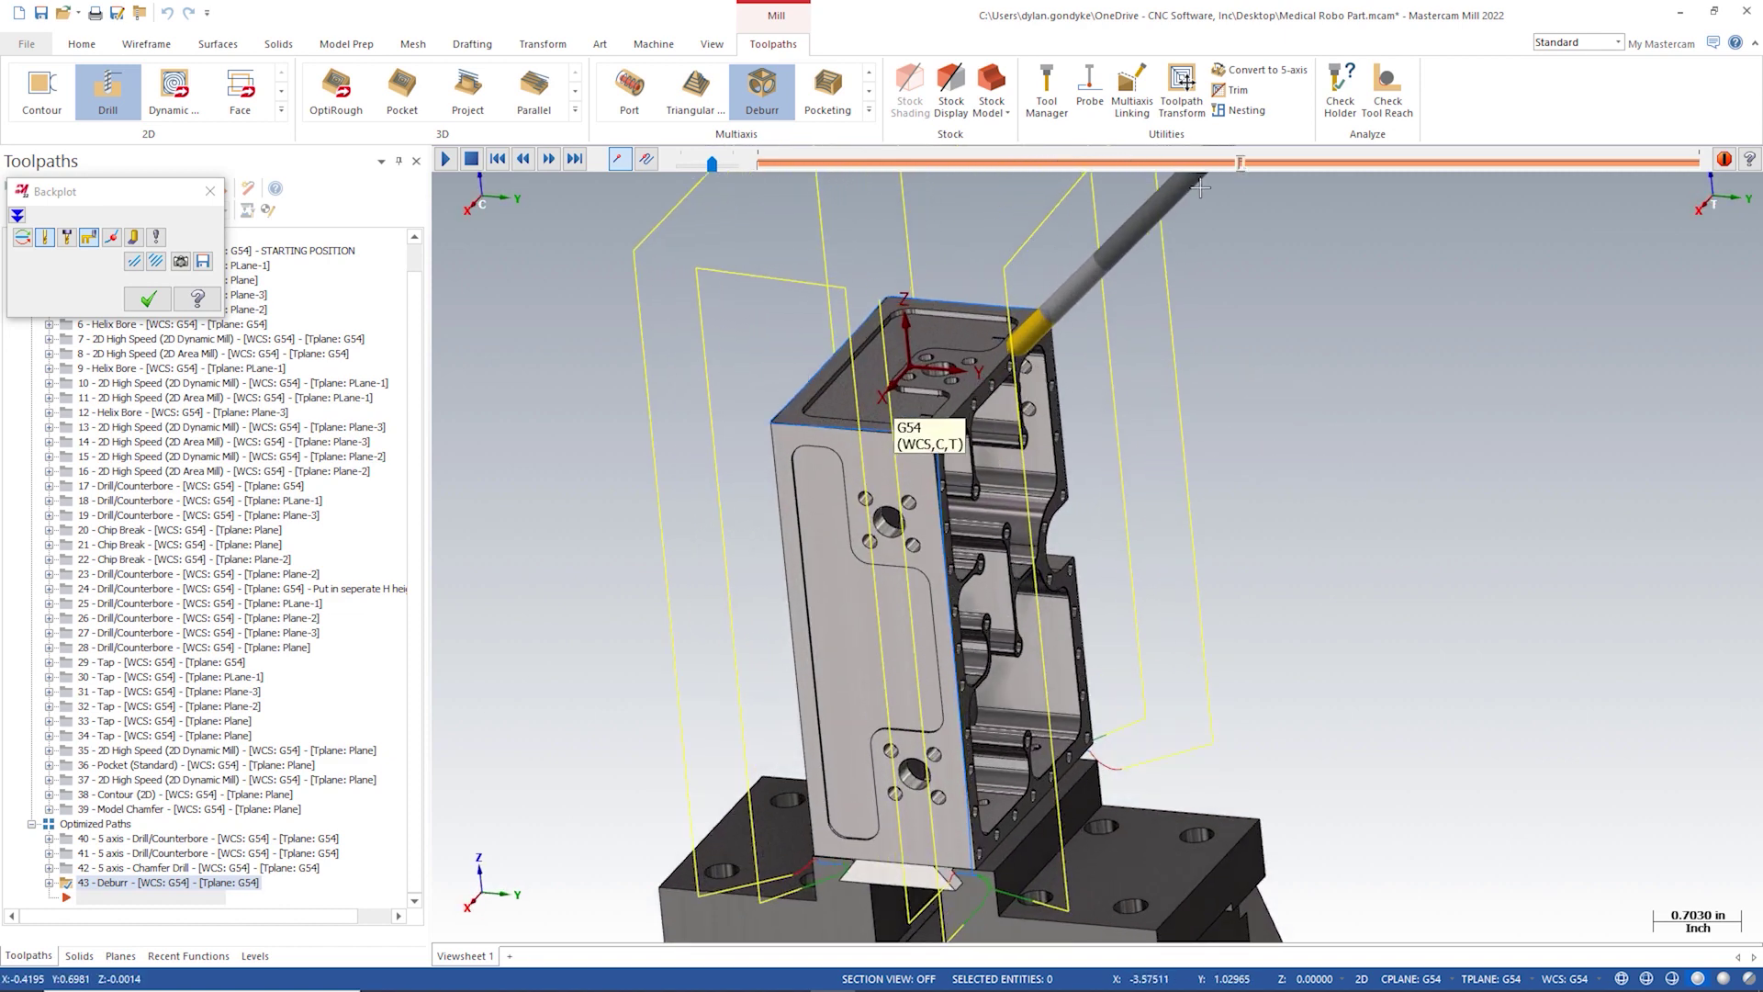
{"action": "left_click_drag", "start_coordinate": [1237, 168], "coordinate": [1711, 228]}
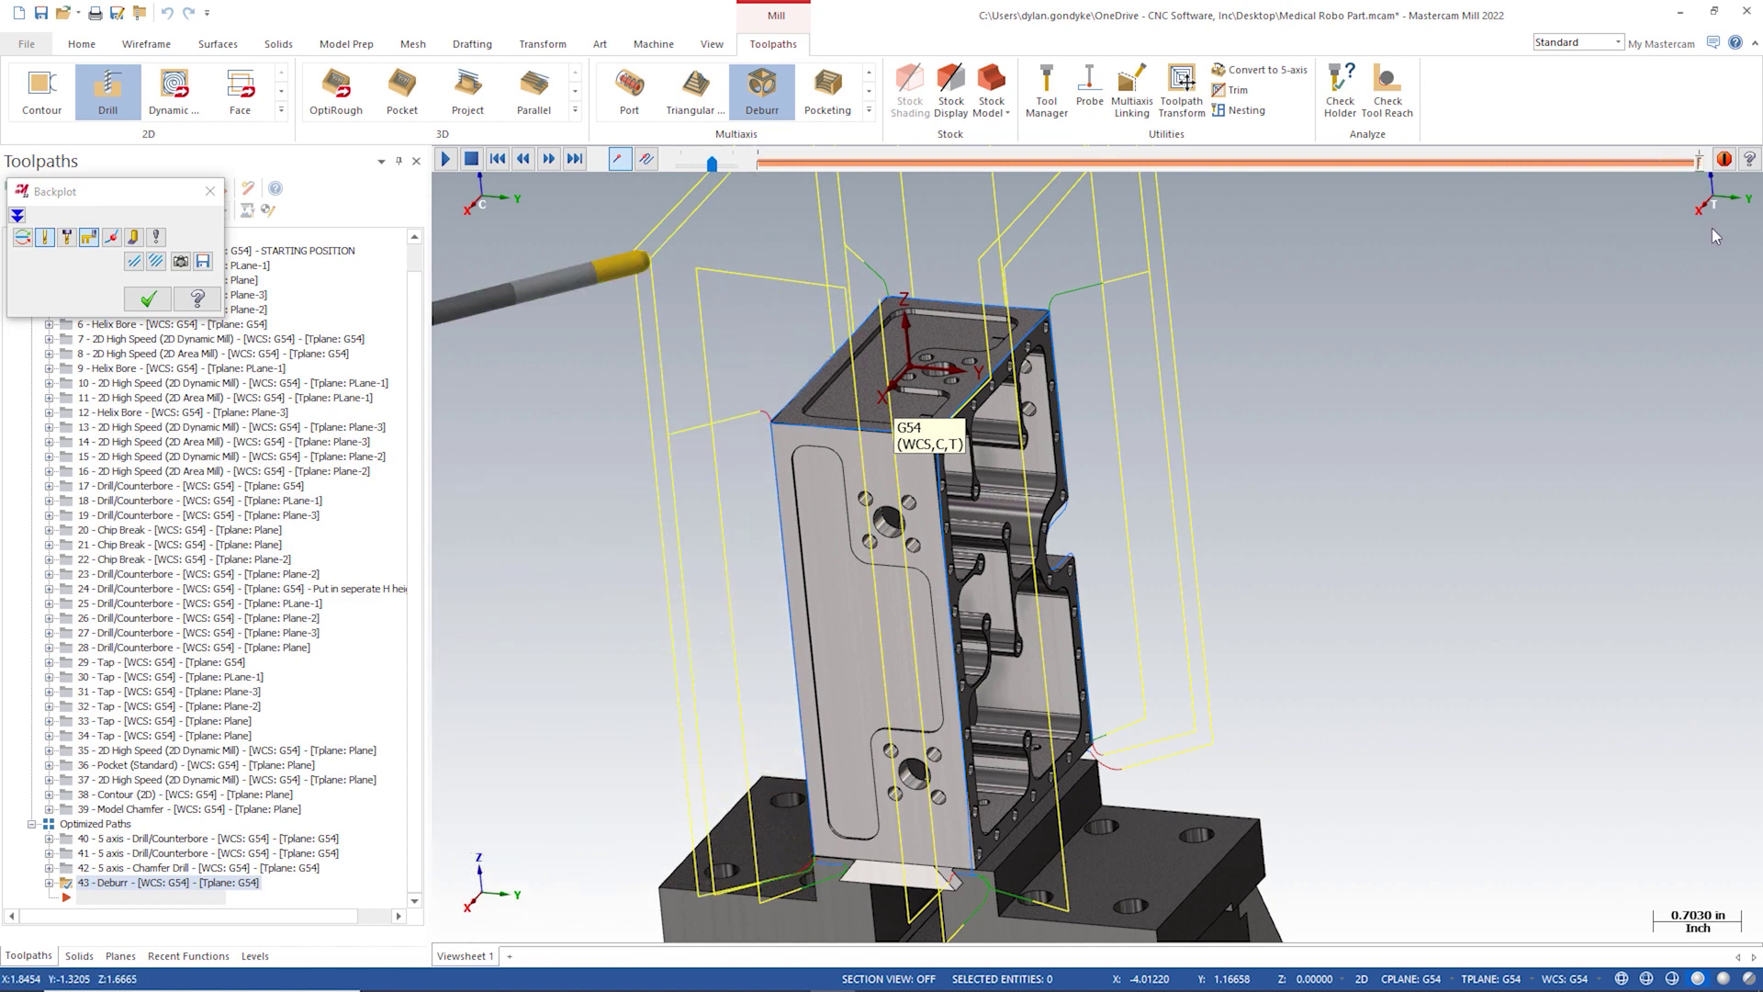
Step: Examine the entry and exit moves around the fixture at the part's bottom edges and close the backplot
{"action": "scroll", "coordinate": [1166, 402], "scroll_direction": "down", "scroll_amount": 1}
{"action": "scroll", "coordinate": [999, 763], "scroll_direction": "up", "scroll_amount": 3}
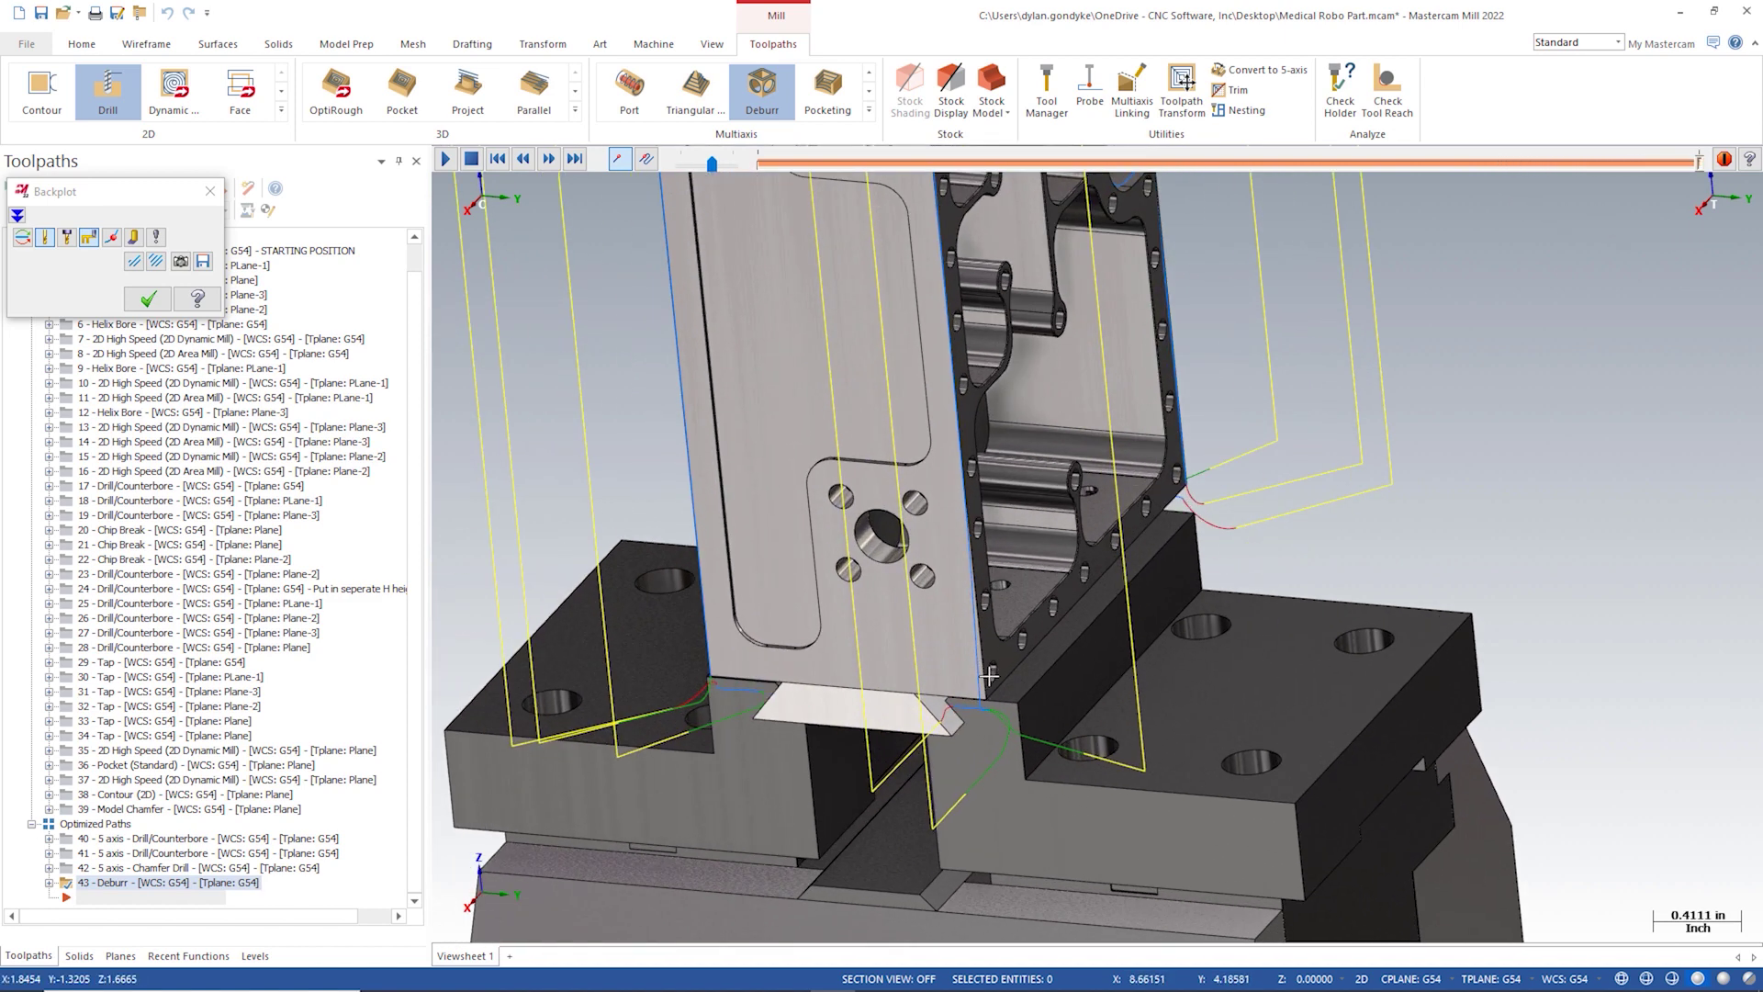
{"action": "middle_click_drag", "start_coordinate": [994, 673], "coordinate": [660, 681]}
{"action": "middle_click_drag", "start_coordinate": [658, 621], "coordinate": [1046, 663]}
{"action": "scroll", "coordinate": [1021, 686], "scroll_direction": "up", "scroll_amount": 2}
{"action": "scroll", "coordinate": [1046, 662], "scroll_direction": "up", "scroll_amount": 2}
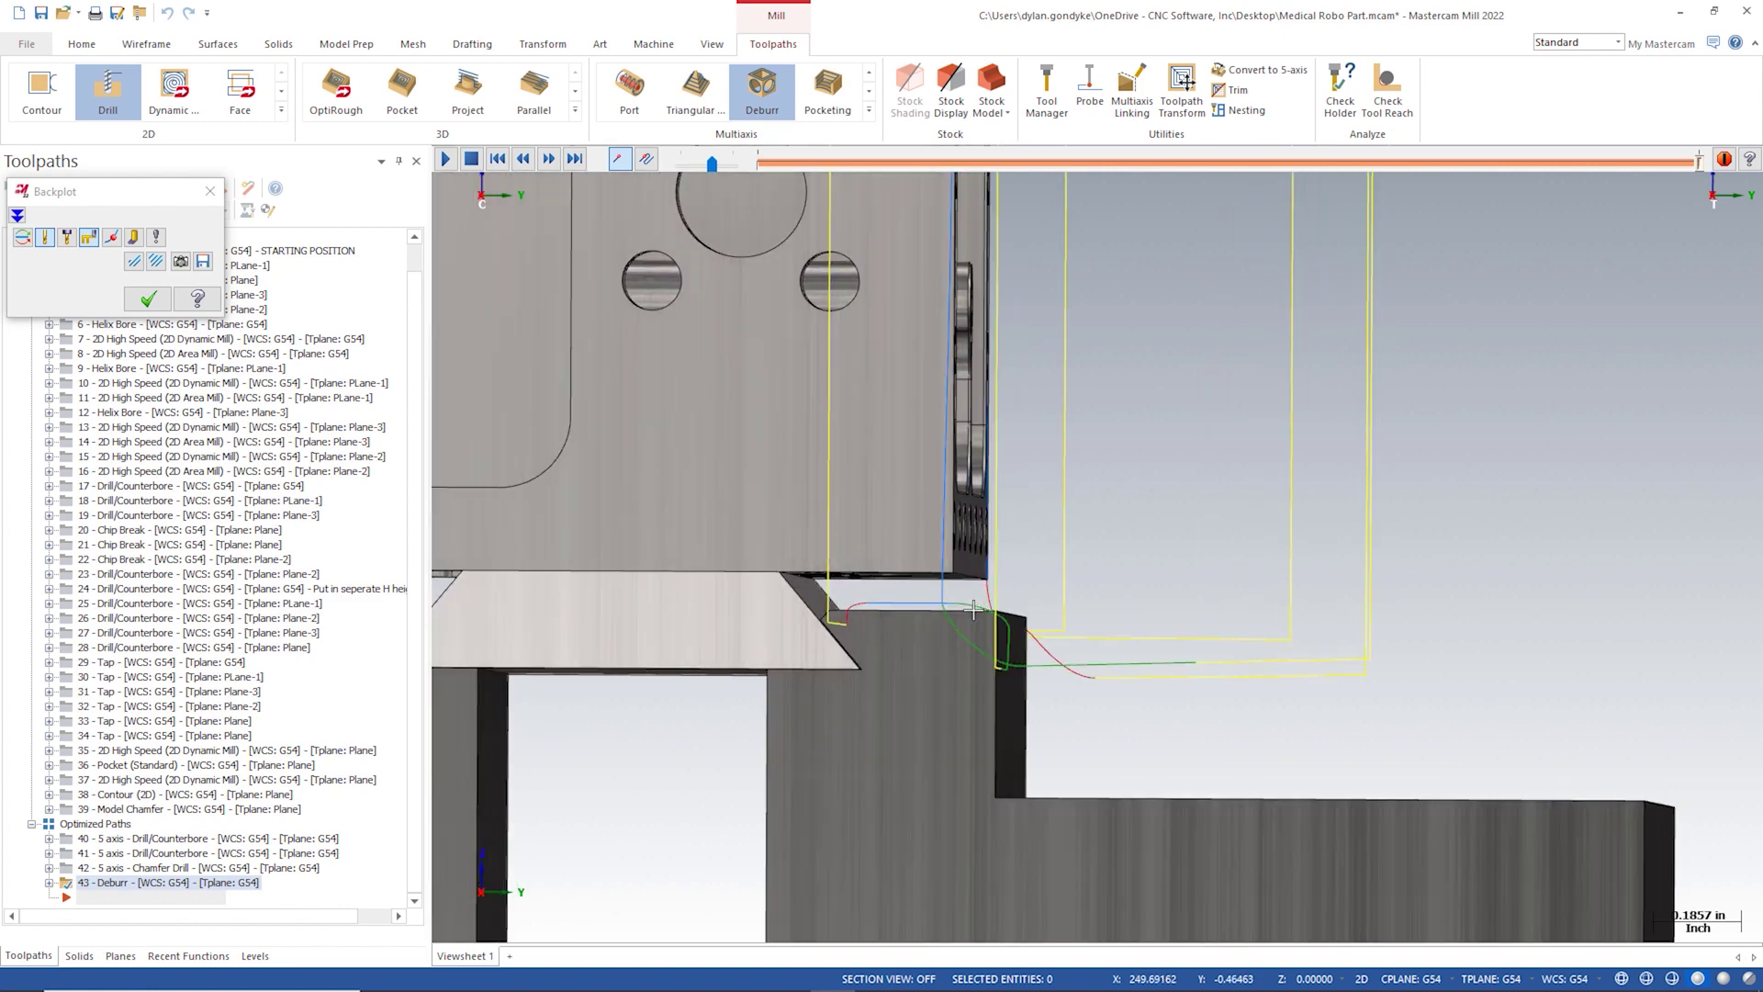
{"action": "scroll", "coordinate": [975, 594], "scroll_direction": "down", "scroll_amount": 4}
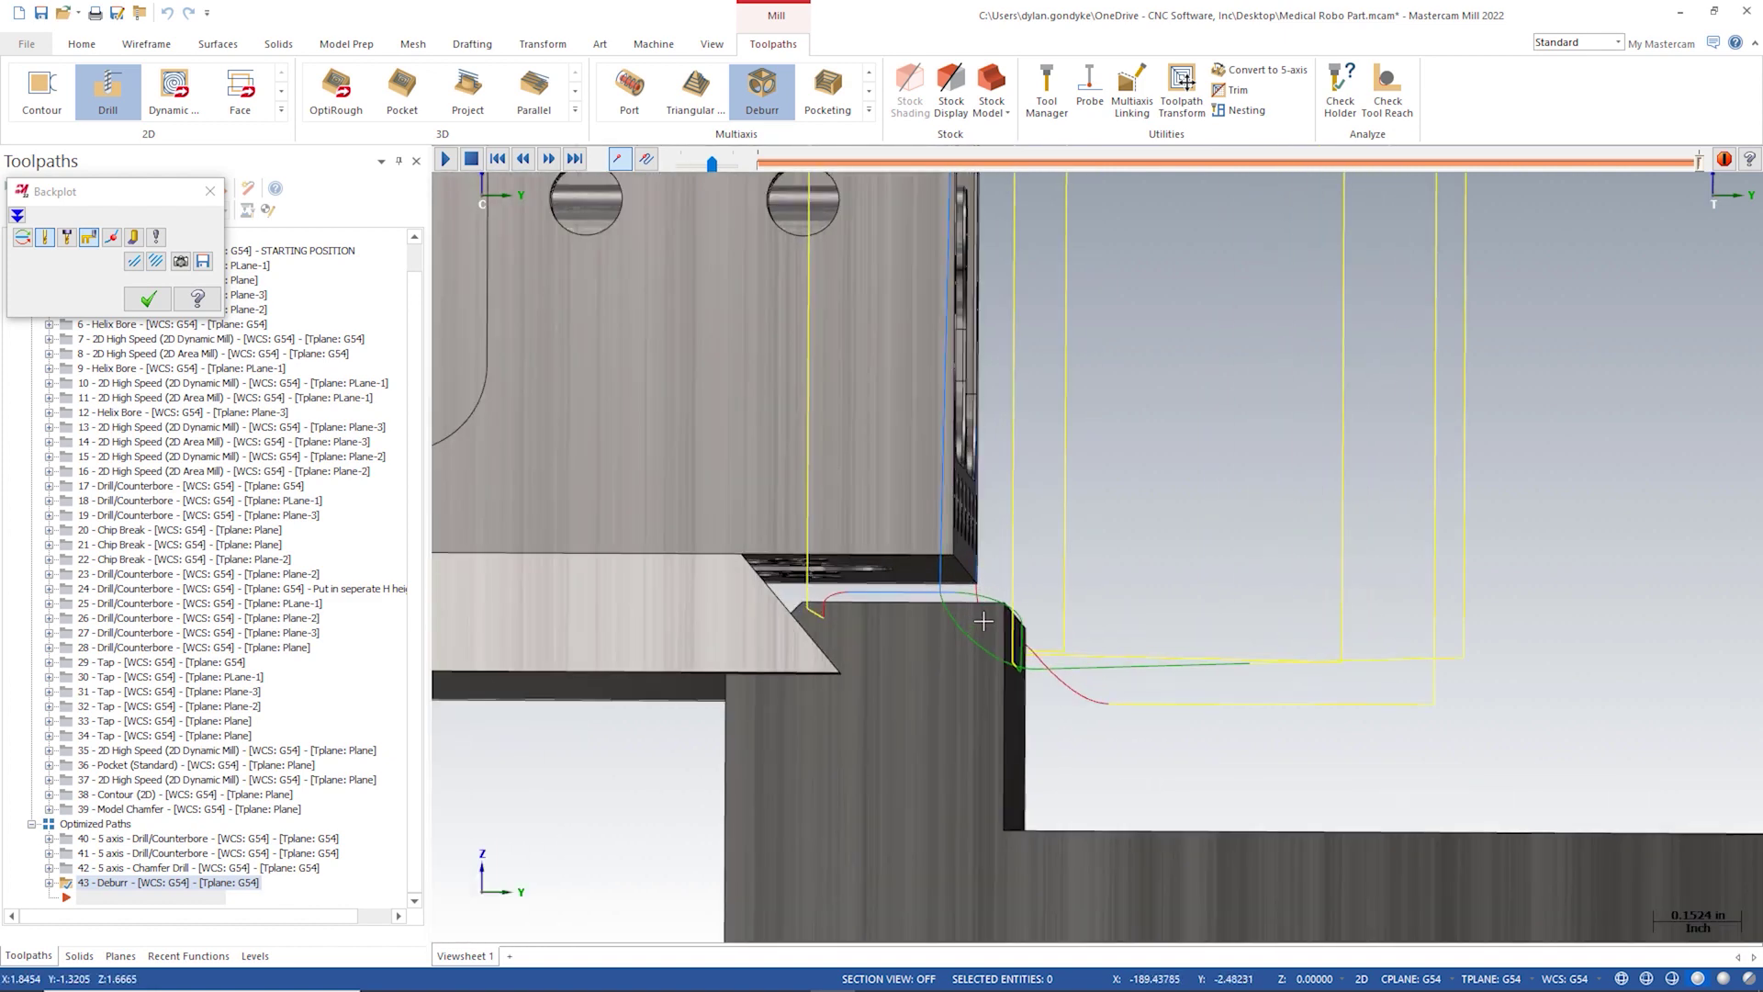
{"action": "scroll", "coordinate": [1037, 669], "scroll_direction": "down", "scroll_amount": 7}
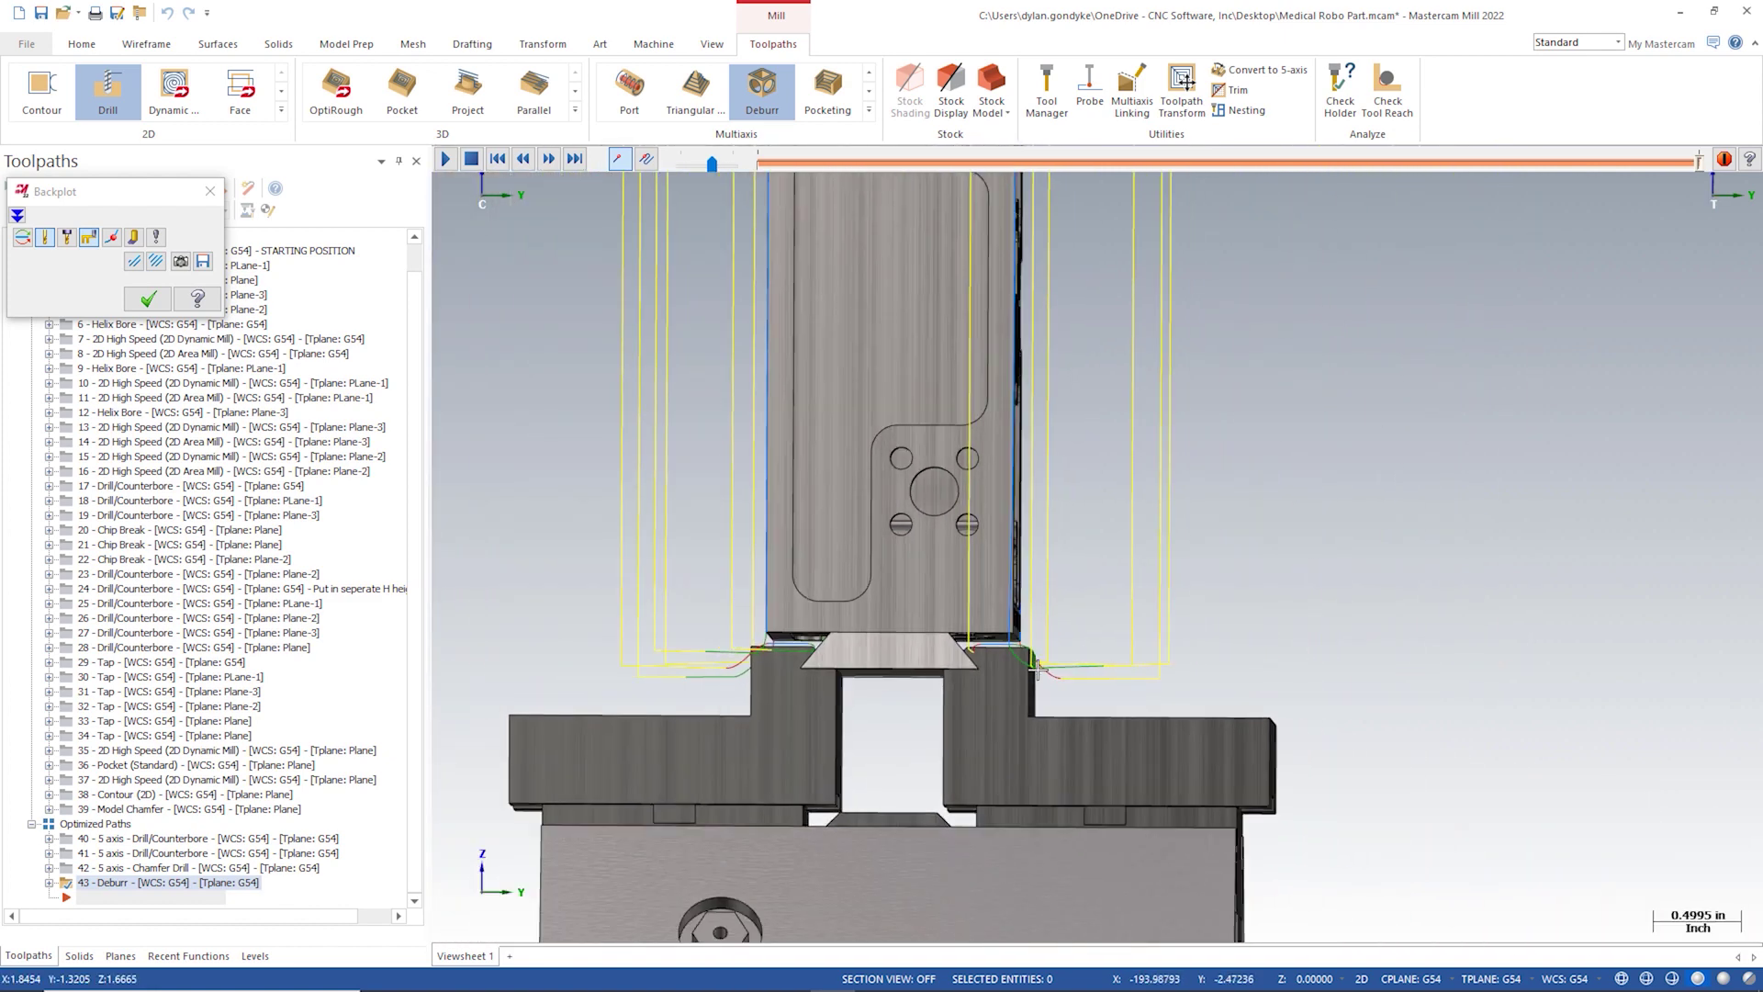
{"action": "middle_click_drag", "start_coordinate": [1093, 626], "coordinate": [1002, 627]}
{"action": "scroll", "coordinate": [867, 721], "scroll_direction": "down", "scroll_amount": 3}
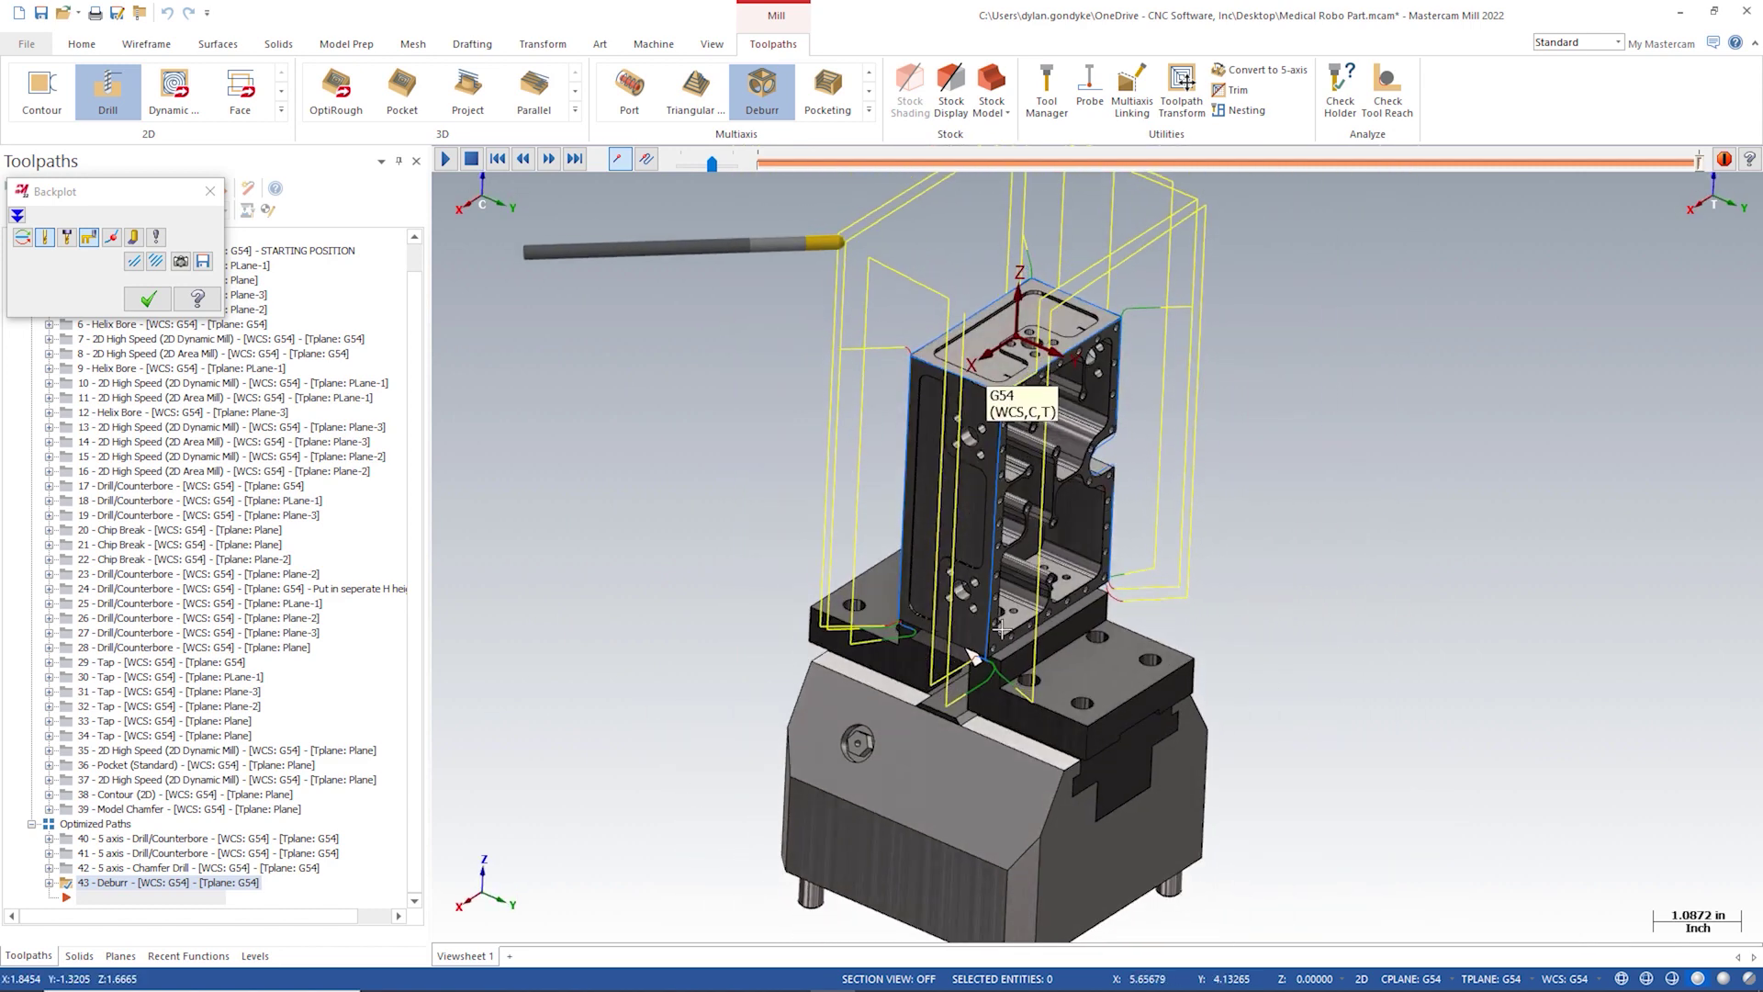
{"action": "scroll", "coordinate": [1259, 628], "scroll_direction": "up", "scroll_amount": 2}
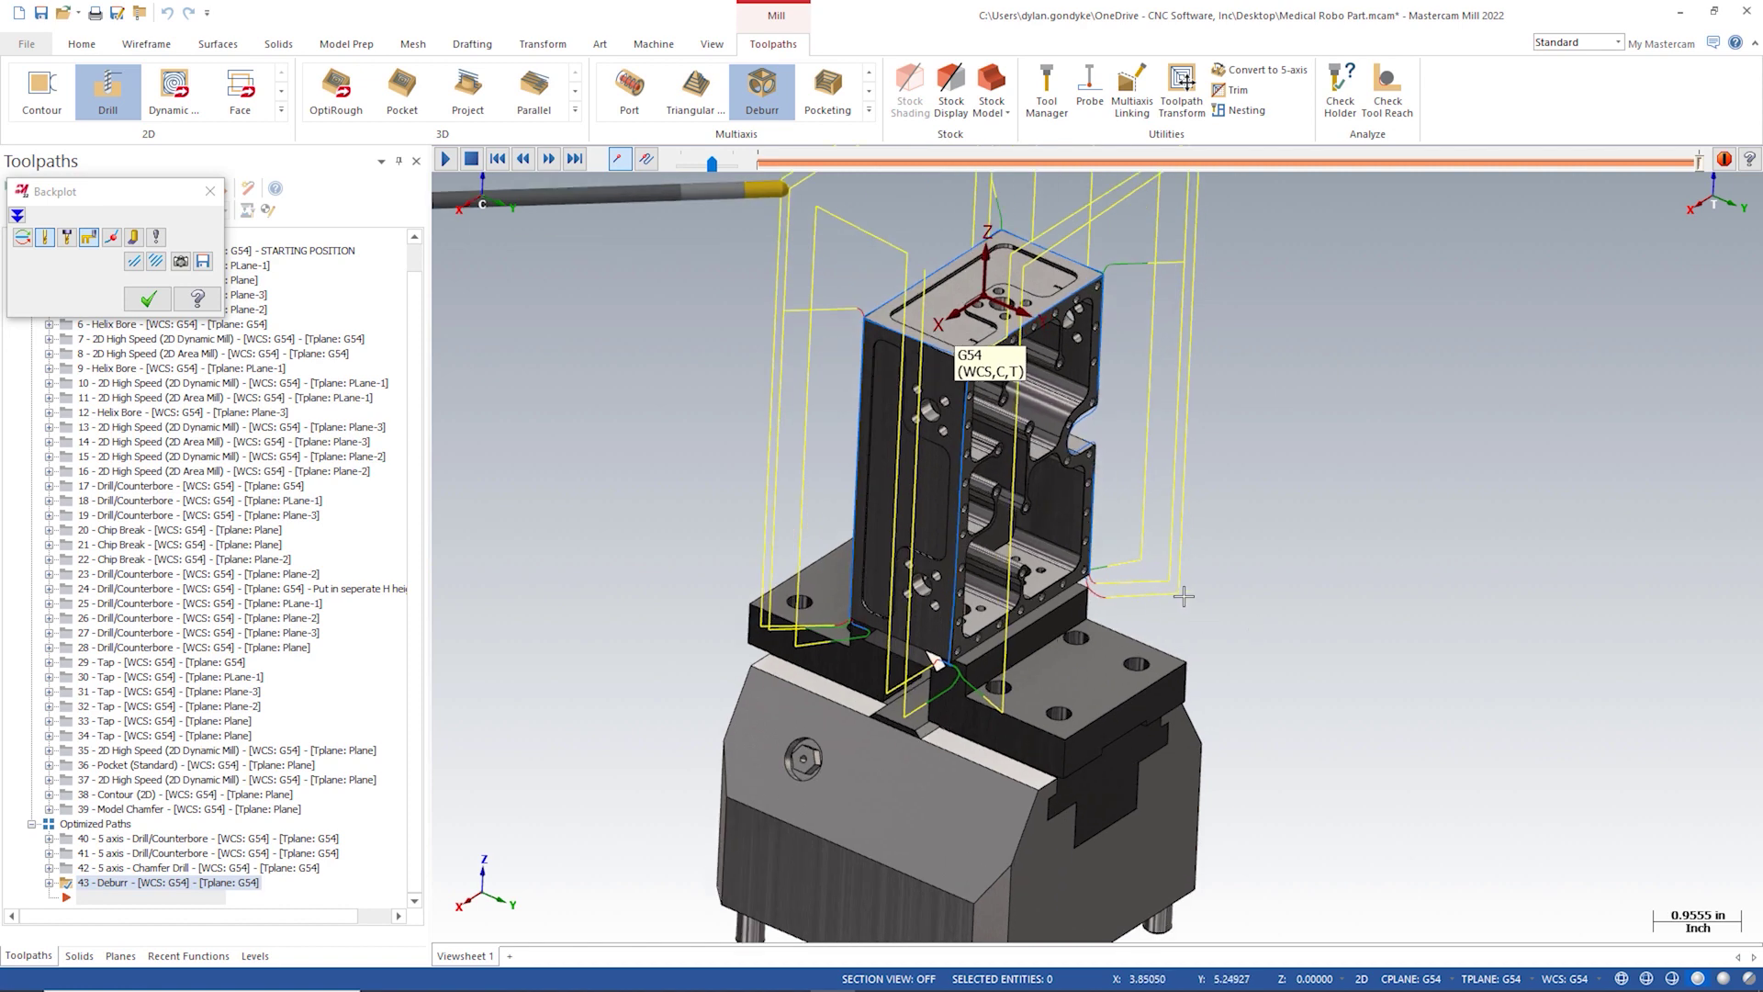
{"action": "middle_click_drag", "start_coordinate": [1184, 596], "coordinate": [1156, 589]}
{"action": "left_click", "coordinate": [210, 191]}
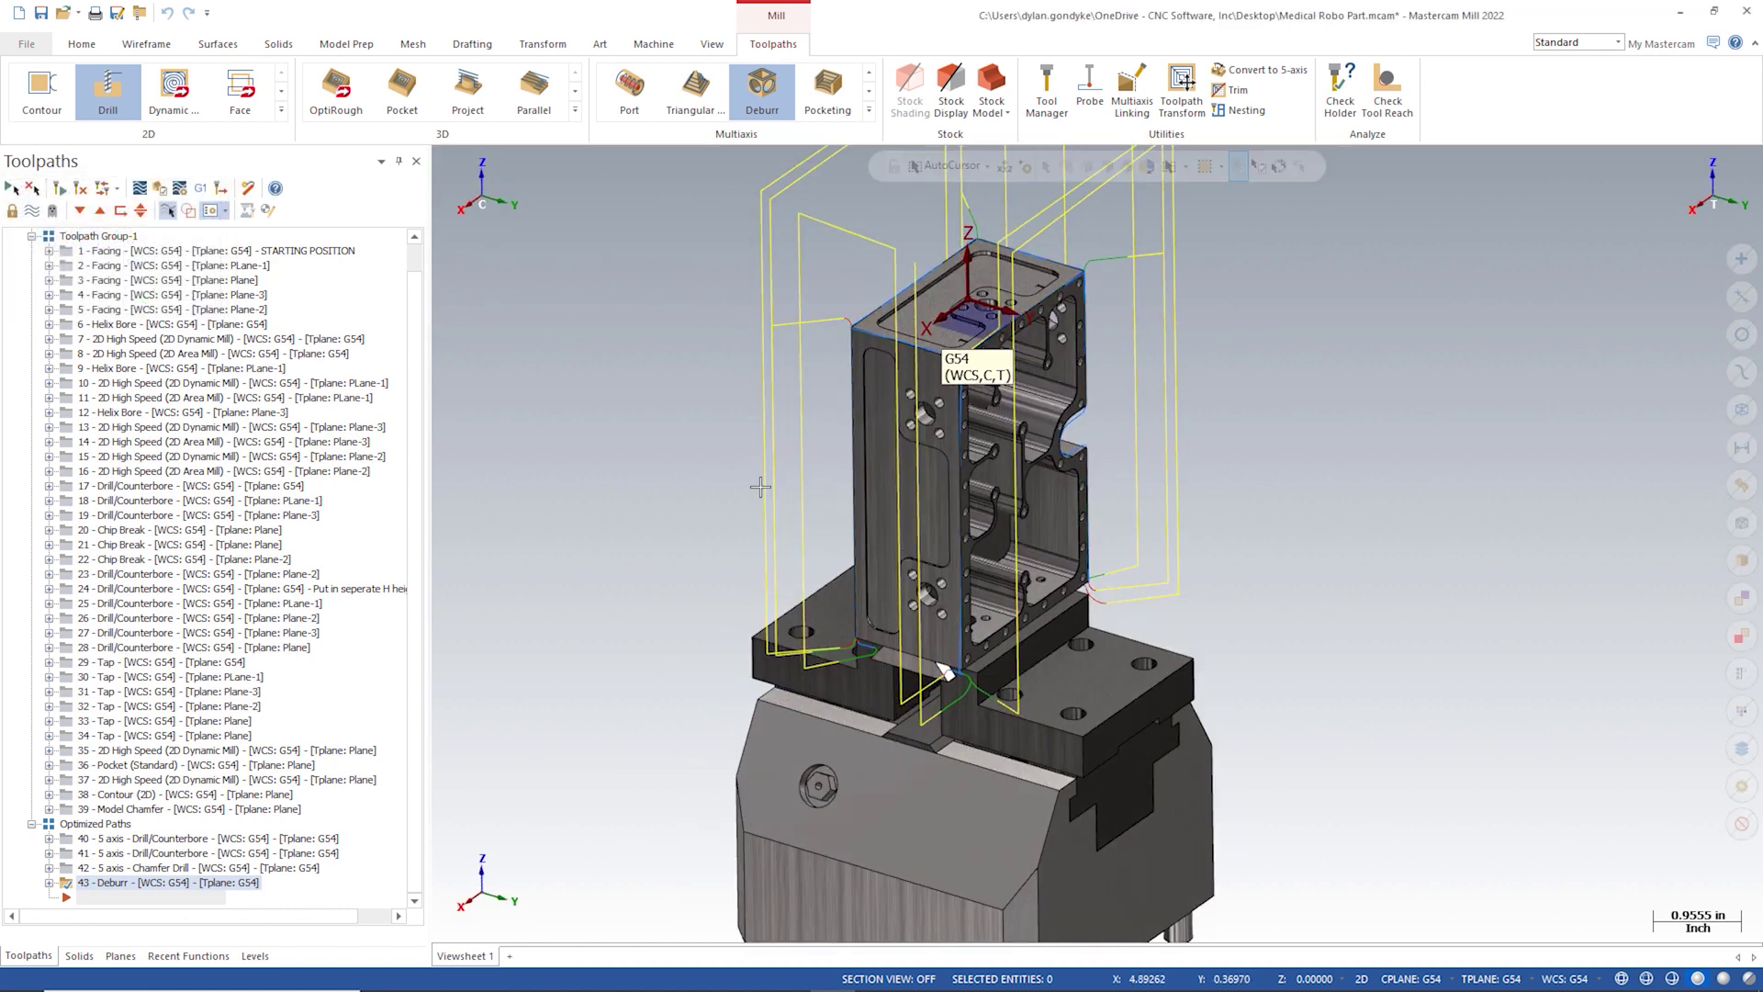